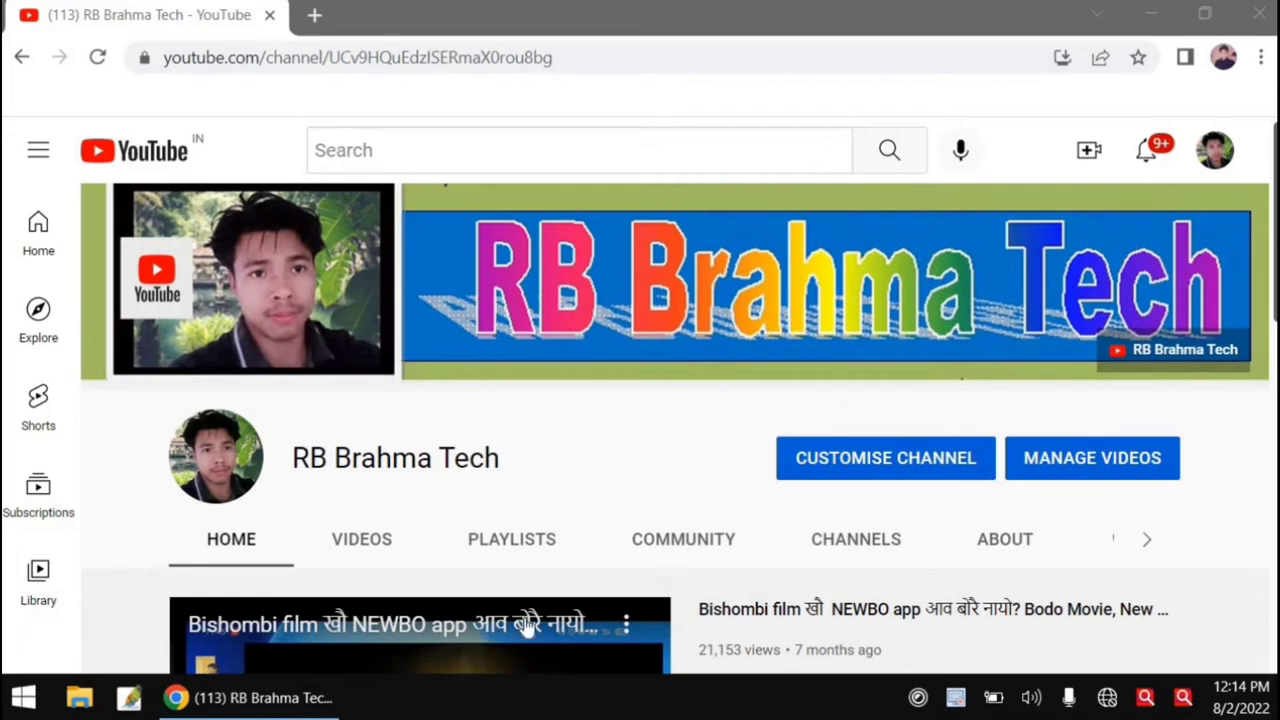
- Minimize the Chrome window with the YouTube channel page to reveal the desktop
{"action": "left_click", "coordinate": [1152, 16]}
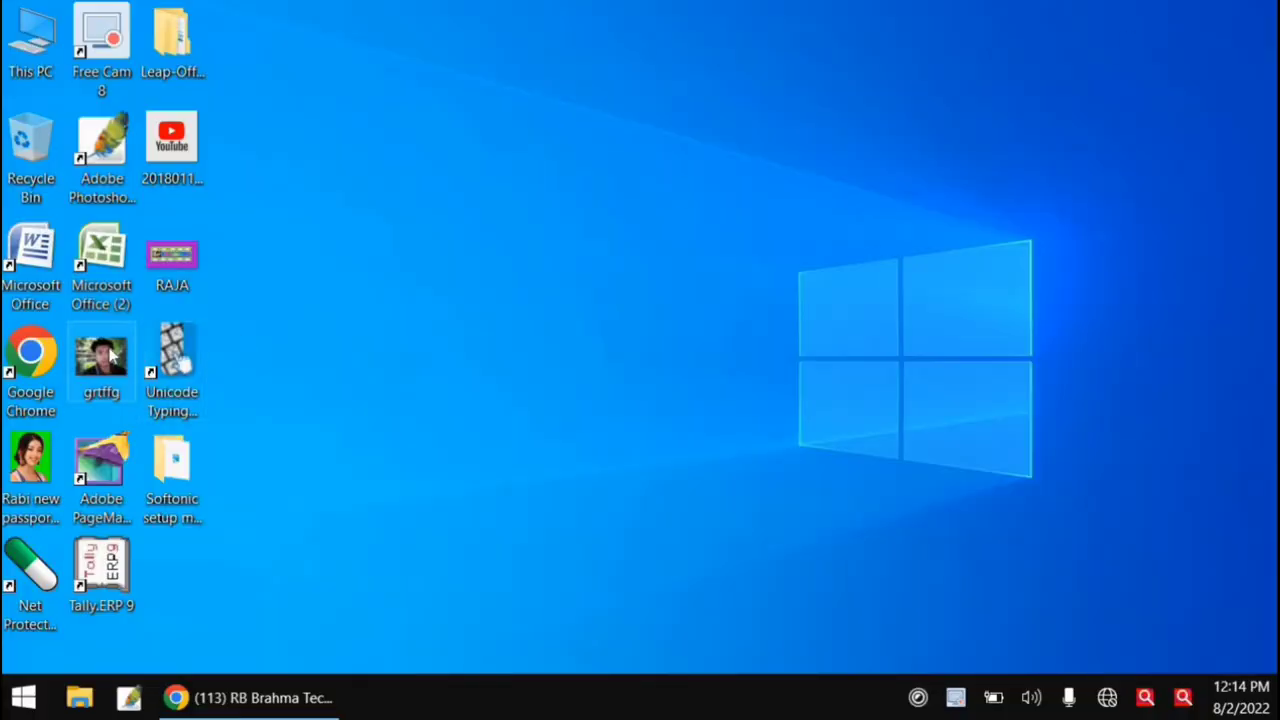
- Launch Word 2007 from the Microsoft Office desktop shortcut's context menu
{"action": "right_click", "coordinate": [16, 262]}
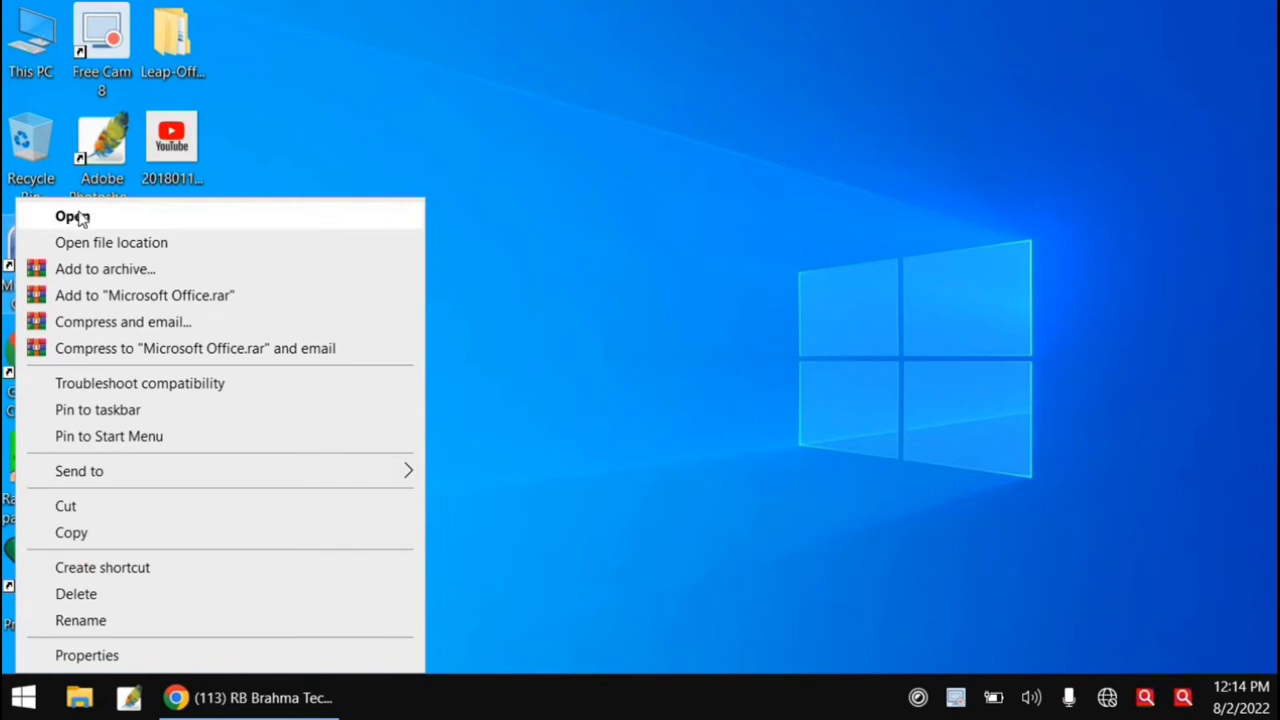
{"action": "left_click", "coordinate": [80, 219]}
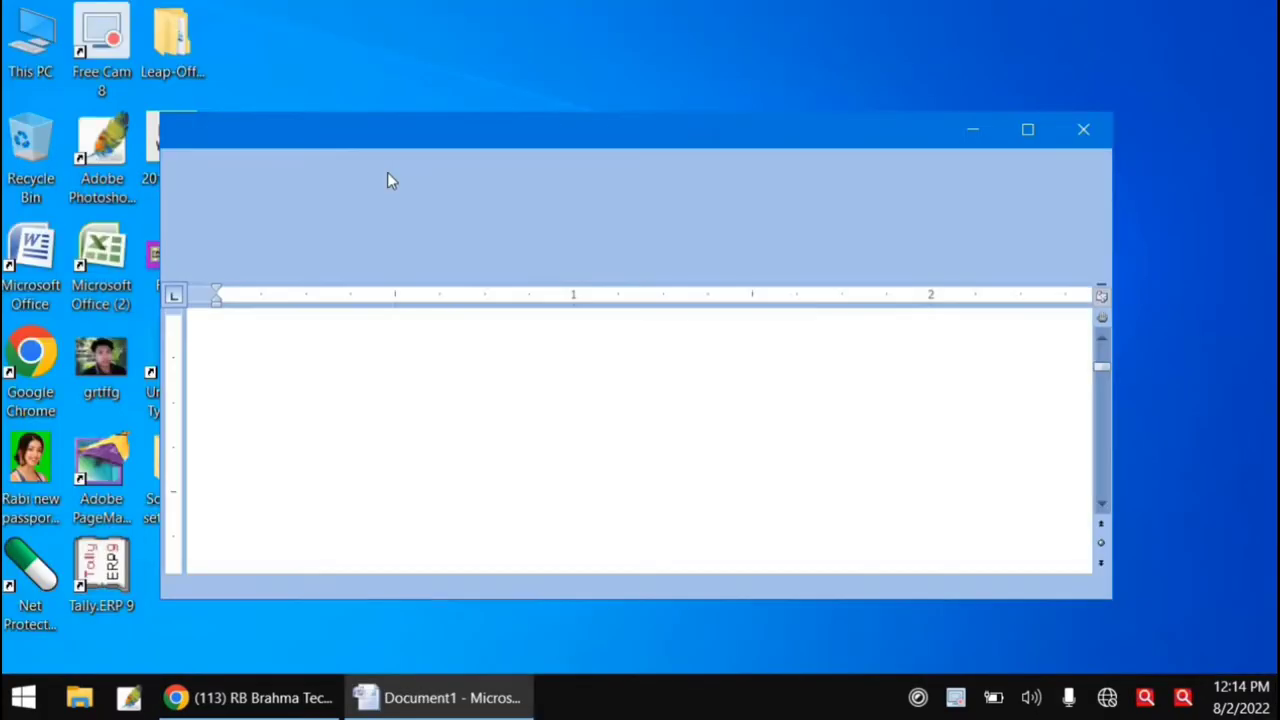
- Maximize the Word window and grow the font size to 26 pt
{"action": "left_click", "coordinate": [1030, 130]}
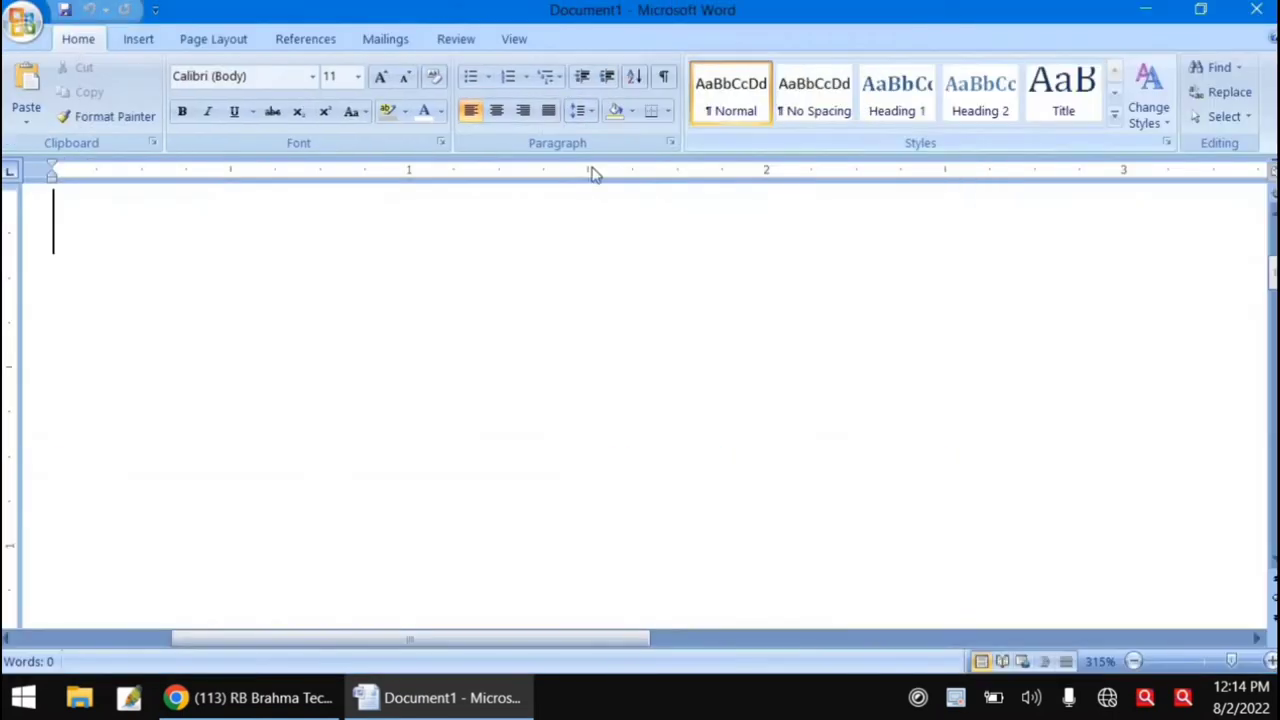
{"action": "left_click", "coordinate": [381, 78]}
{"action": "left_click", "coordinate": [381, 78]}
{"action": "left_click", "coordinate": [381, 78]}
{"action": "left_click", "coordinate": [381, 78]}
{"action": "left_click", "coordinate": [381, 78]}
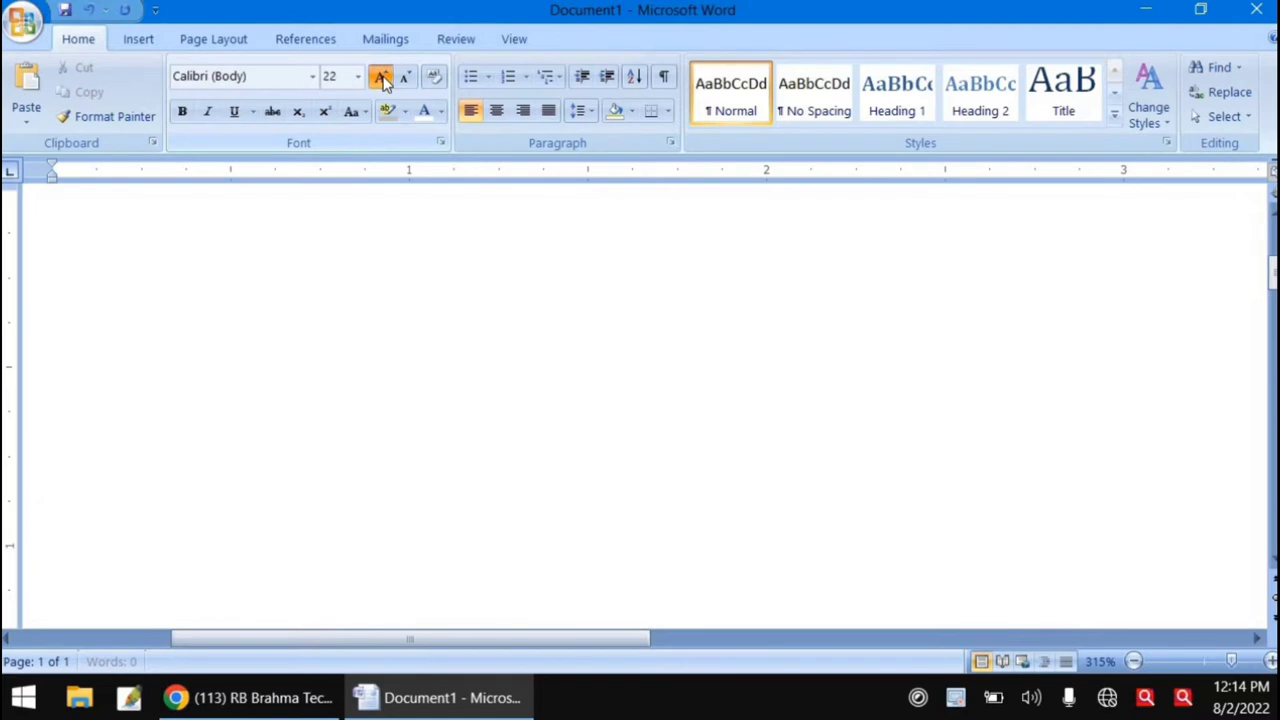
{"action": "left_click", "coordinate": [381, 78]}
{"action": "left_click", "coordinate": [381, 78]}
{"action": "left_click", "coordinate": [381, 78]}
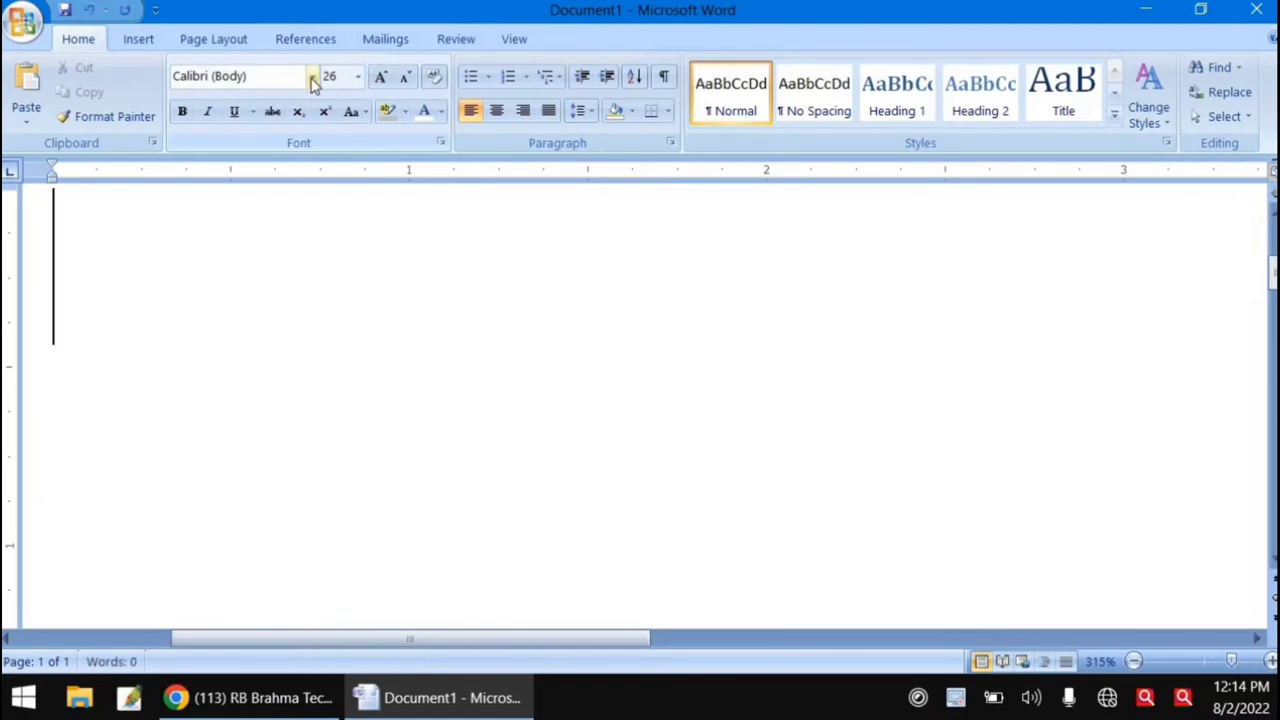
- Switch the font to Kruti Dev 010, turn on bold, and start a new line
{"action": "left_click", "coordinate": [312, 78]}
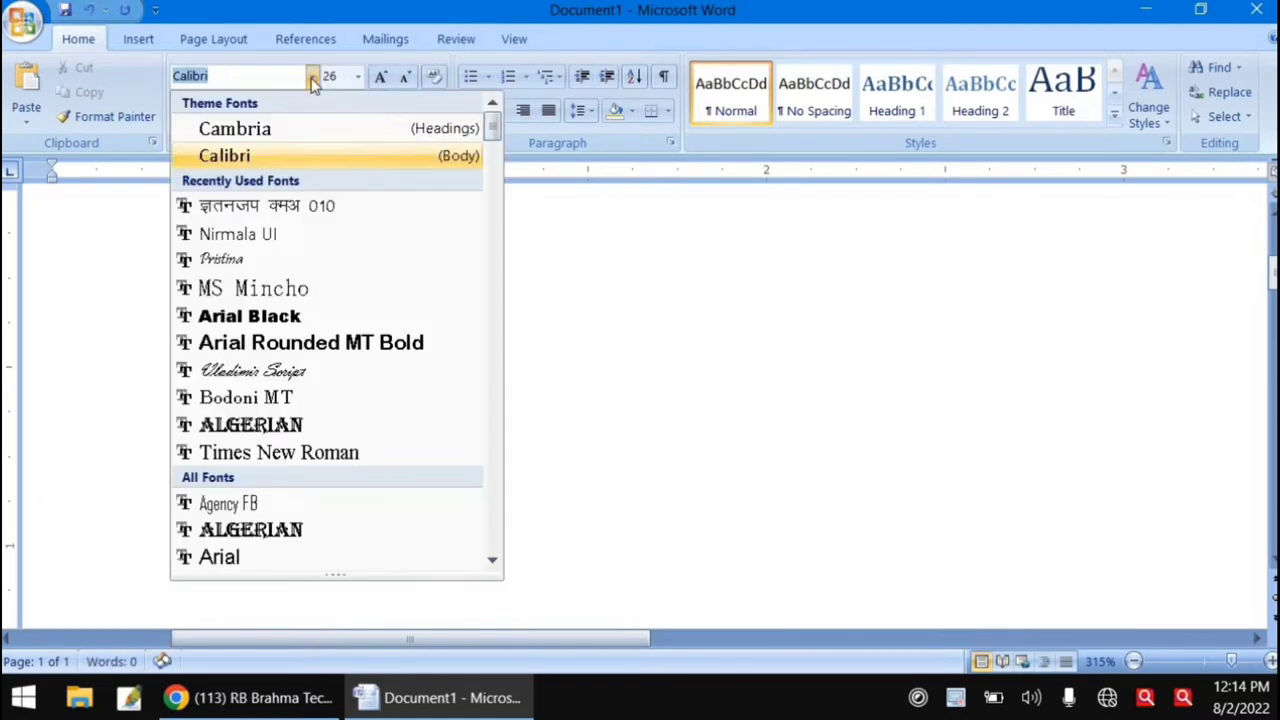
{"action": "left_click", "coordinate": [300, 205]}
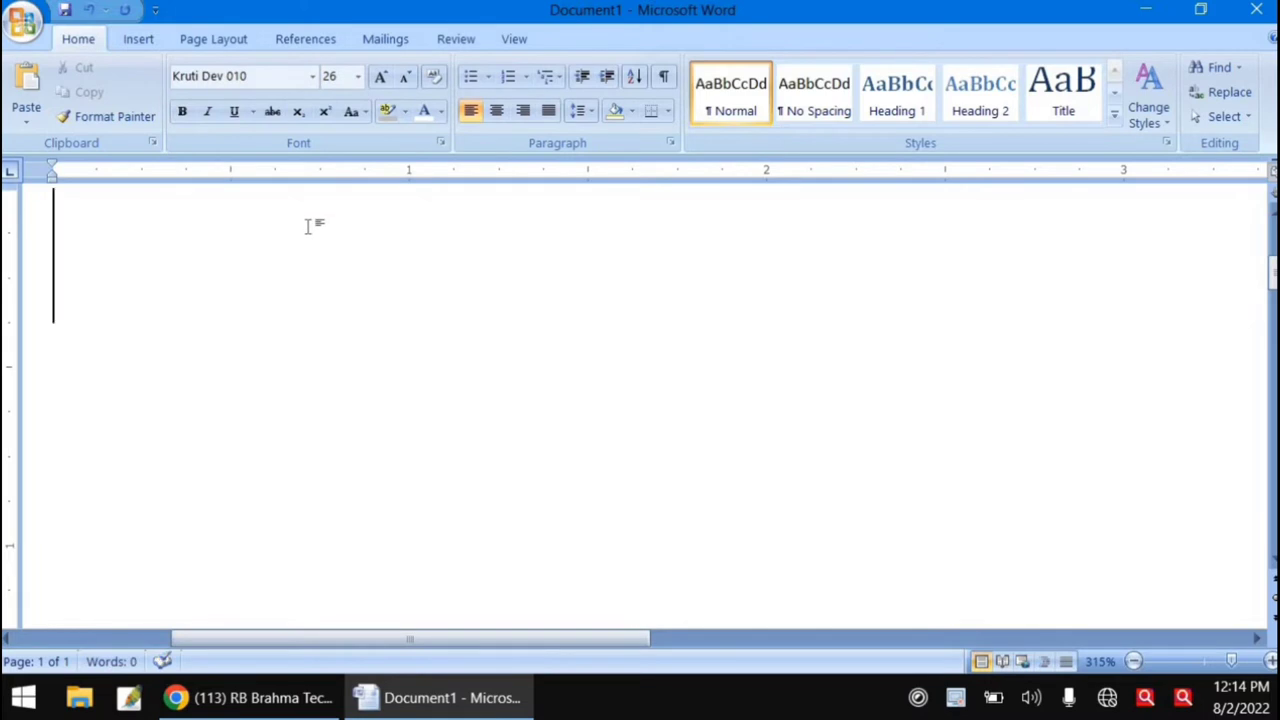
{"action": "key", "text": "ctrl+b"}
{"action": "key", "text": "Return"}
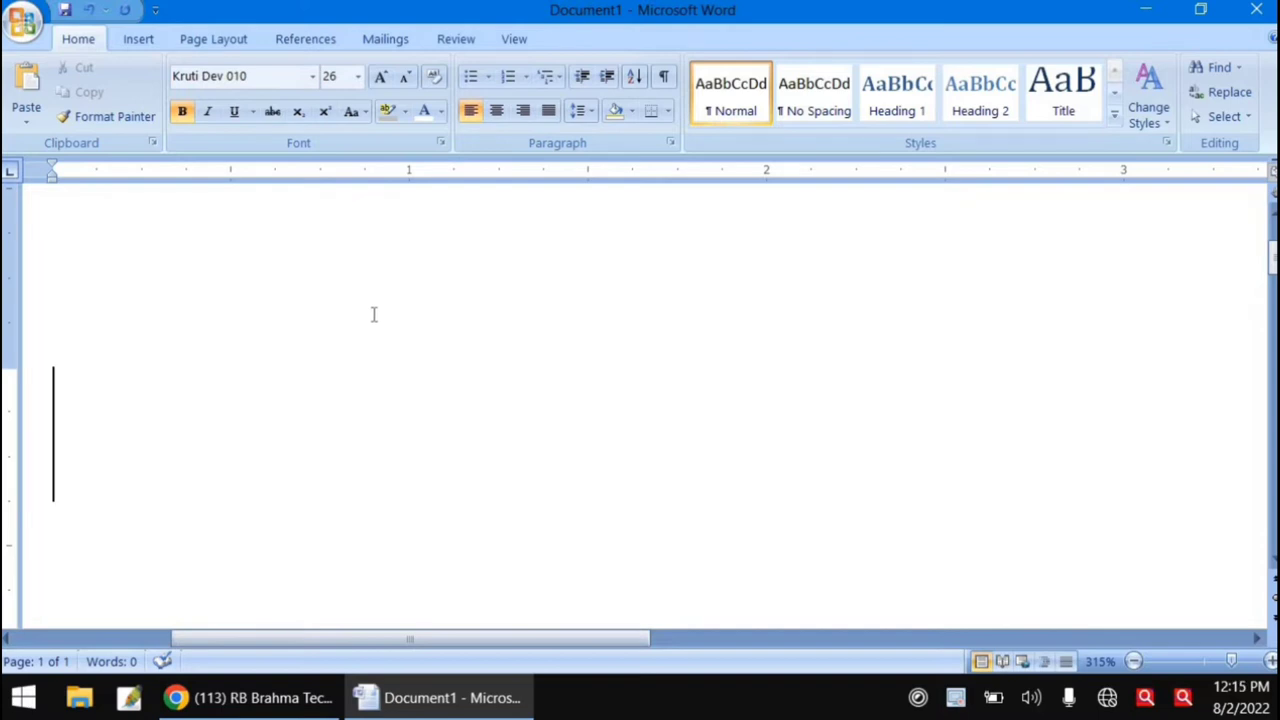
- Set the page margins to the Narrow preset
{"action": "left_click", "coordinate": [218, 38]}
{"action": "left_click", "coordinate": [145, 106]}
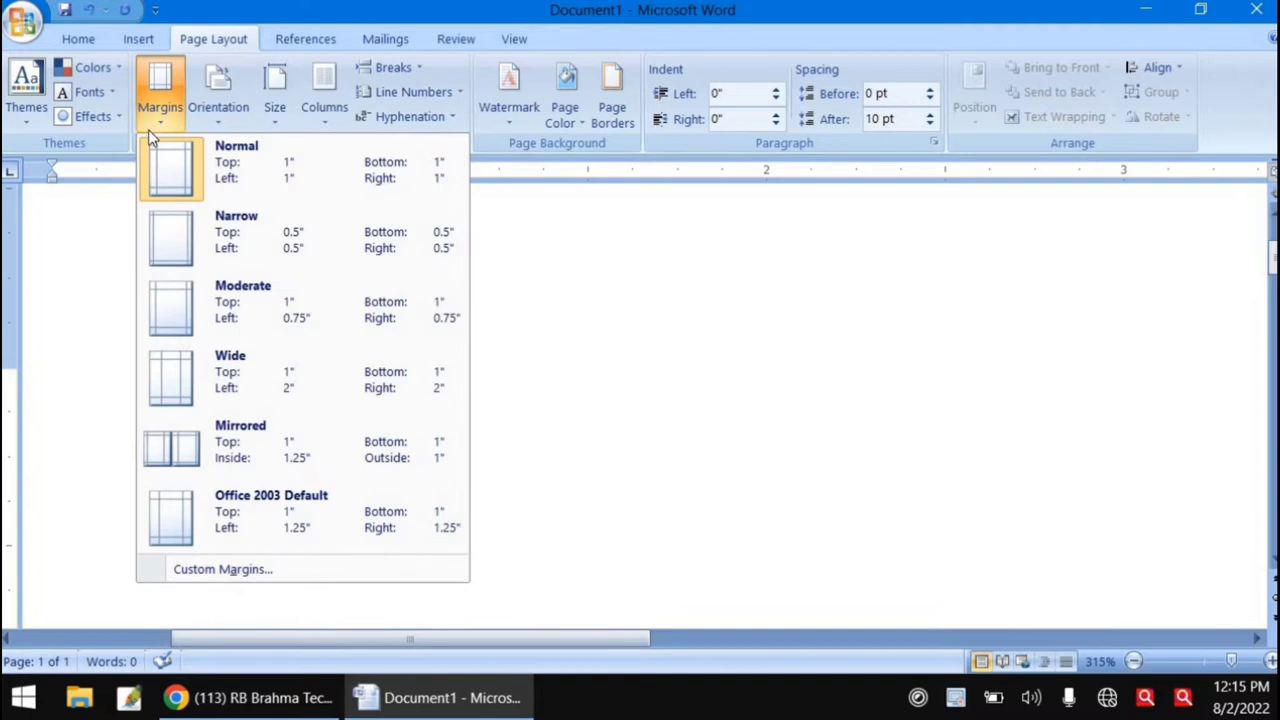
{"action": "left_click", "coordinate": [202, 250]}
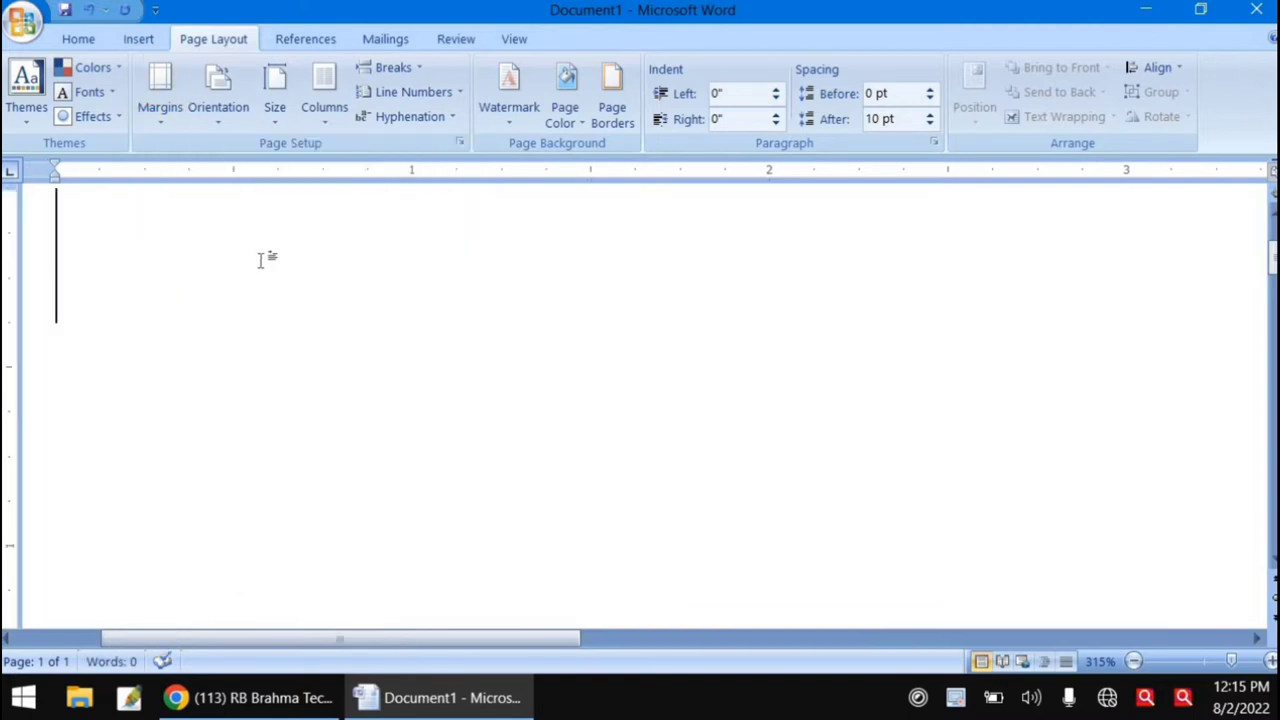
- Type the Kruti Dev keys 'अांीन गाेसाेिन गाेदै राव' at the top of the document
{"action": "scroll", "coordinate": [260, 260], "scroll_direction": "up", "scroll_amount": 1}
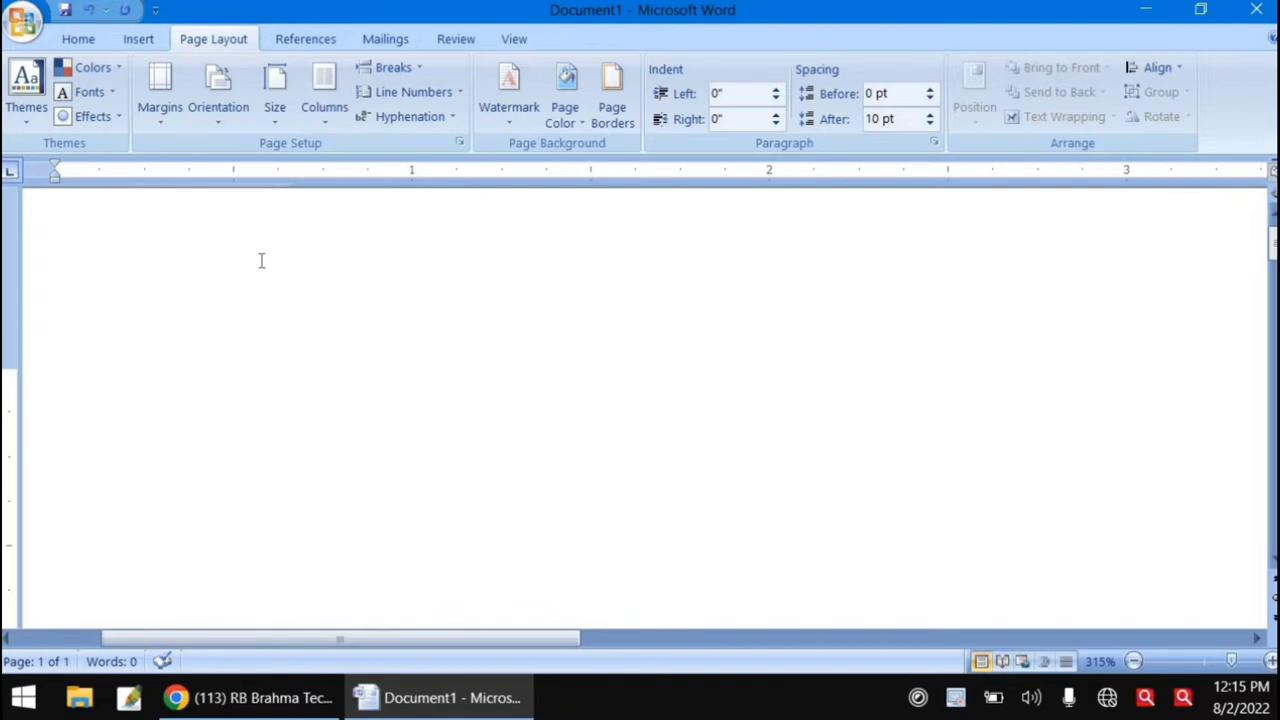
{"action": "type", "text": "अ"}
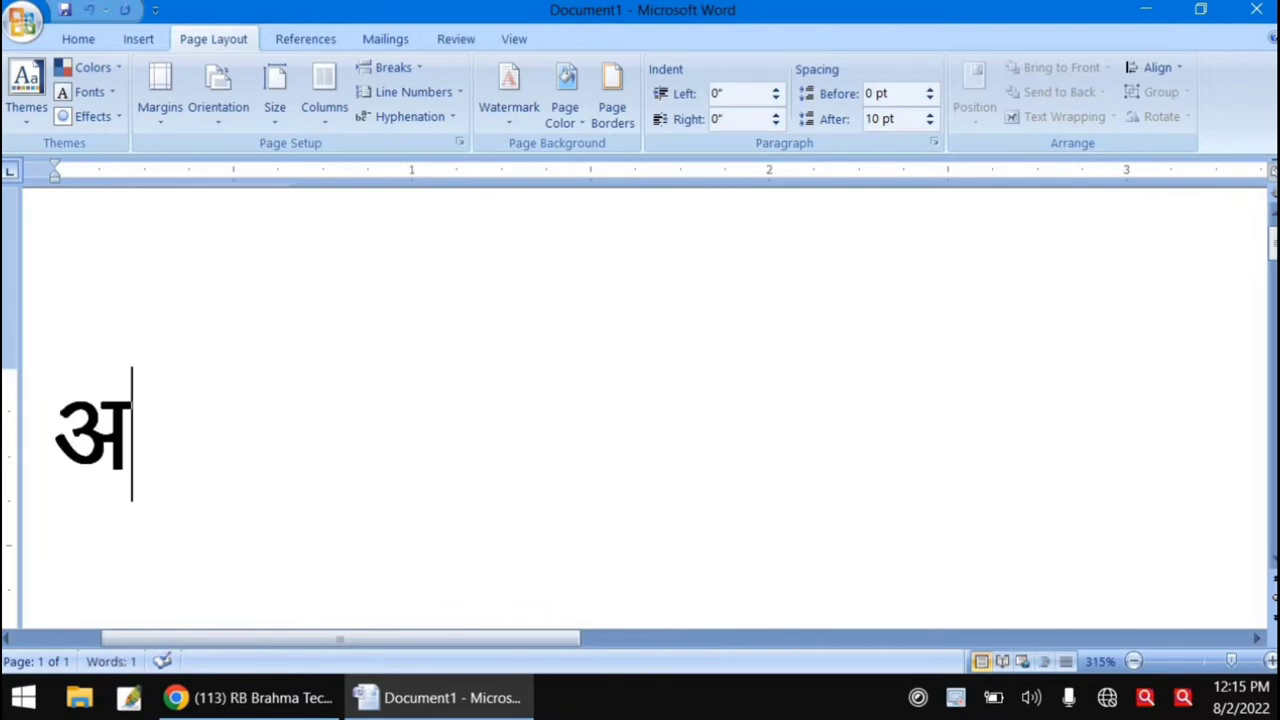
{"action": "type", "text": "ांी"}
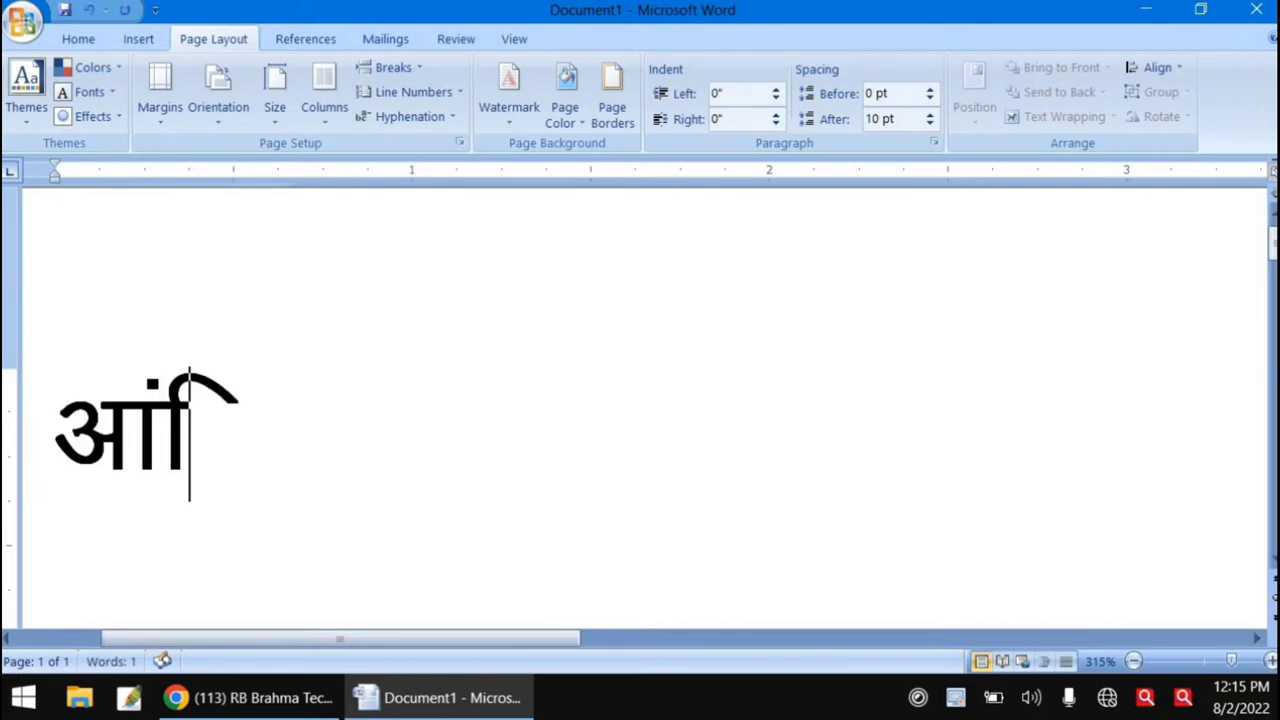
{"action": "type", "text": "न "}
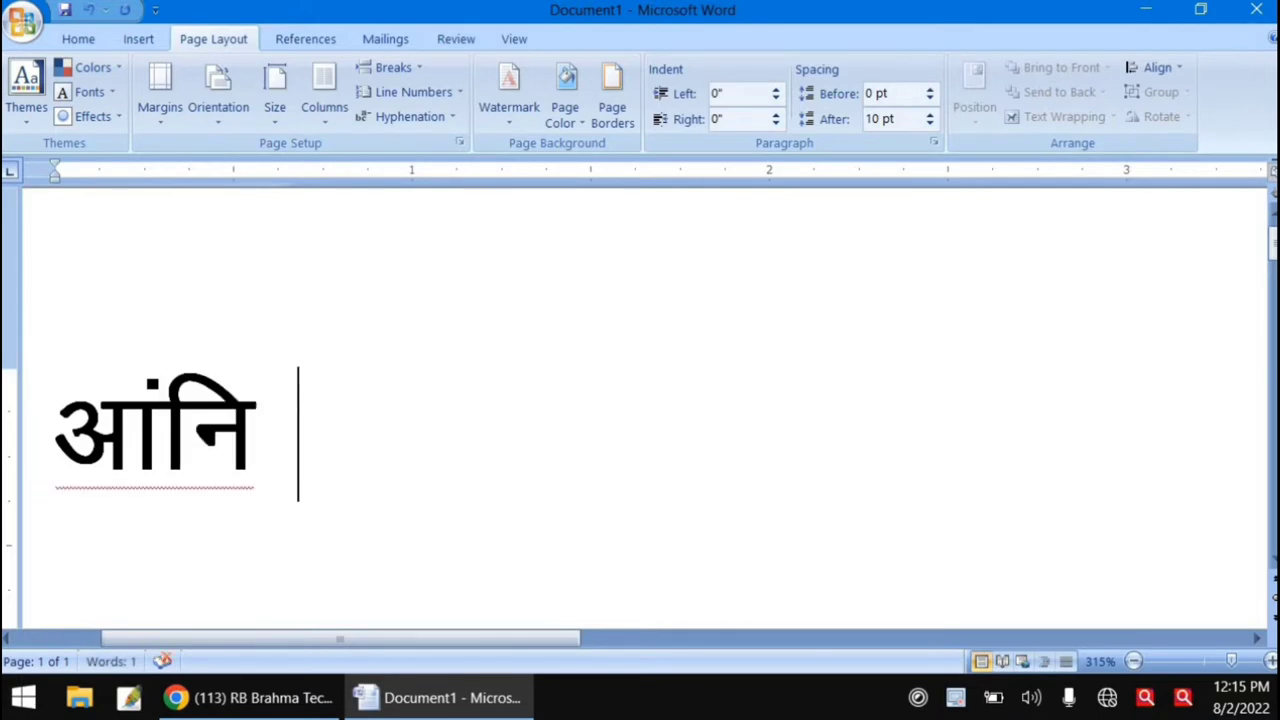
{"action": "type", "text": "गाे"}
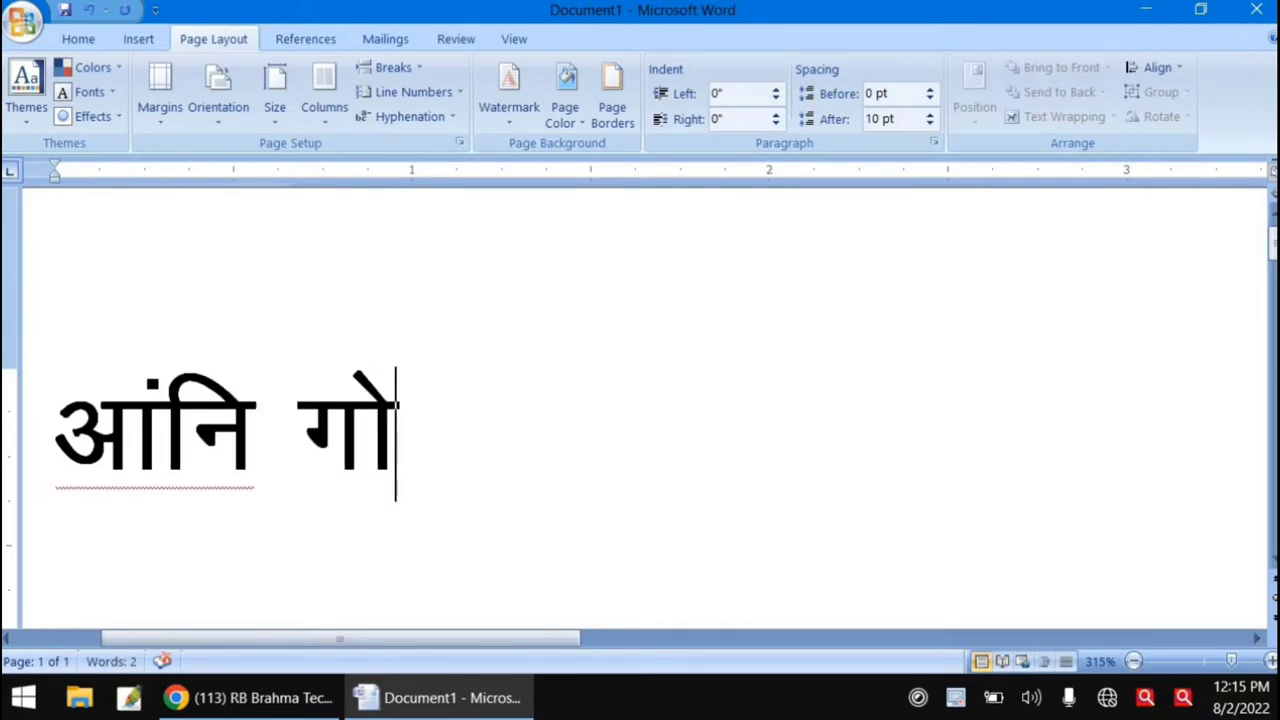
{"action": "type", "text": "साेि"}
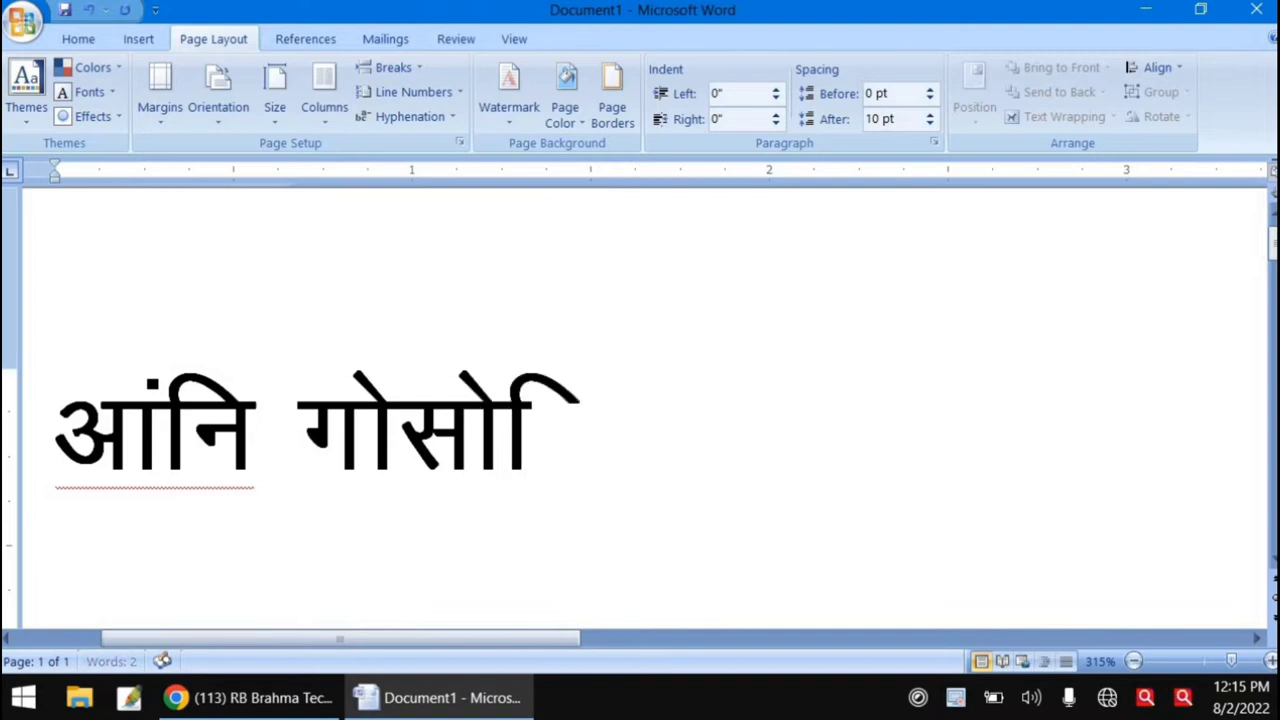
{"action": "type", "text": "न "}
{"action": "type", "text": "ग"}
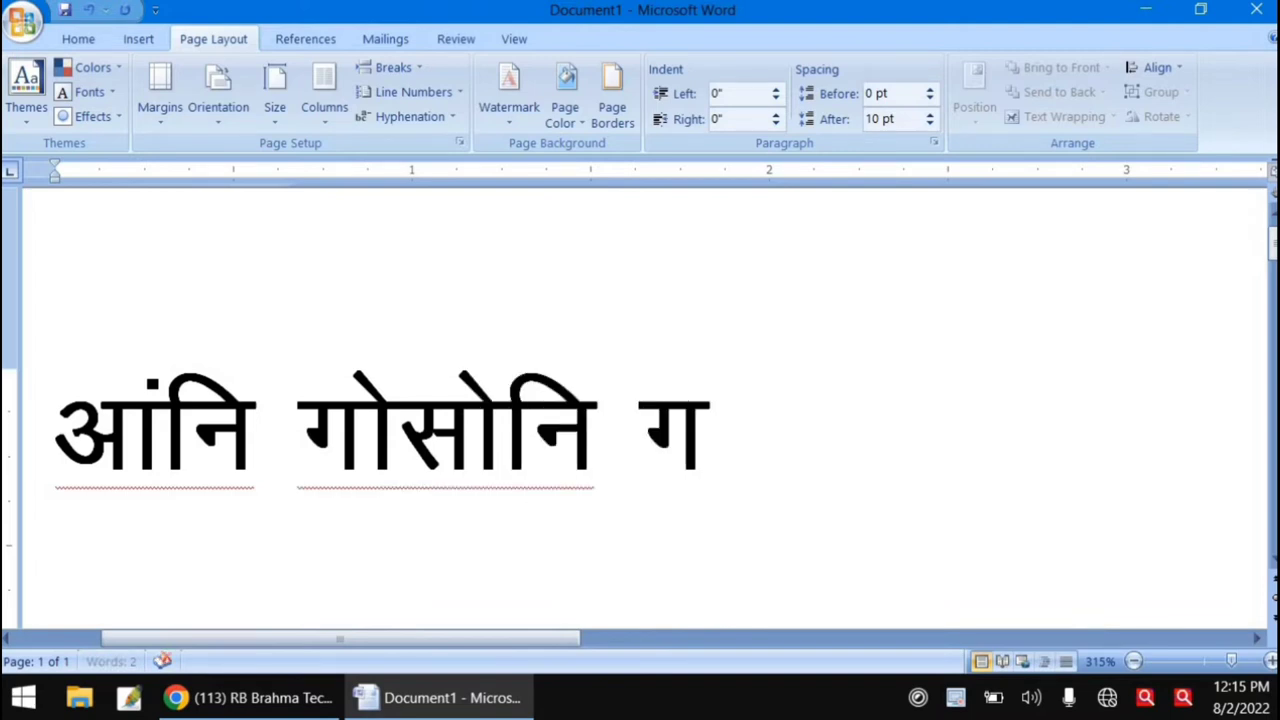
{"action": "type", "text": "ाे"}
{"action": "type", "text": "द"}
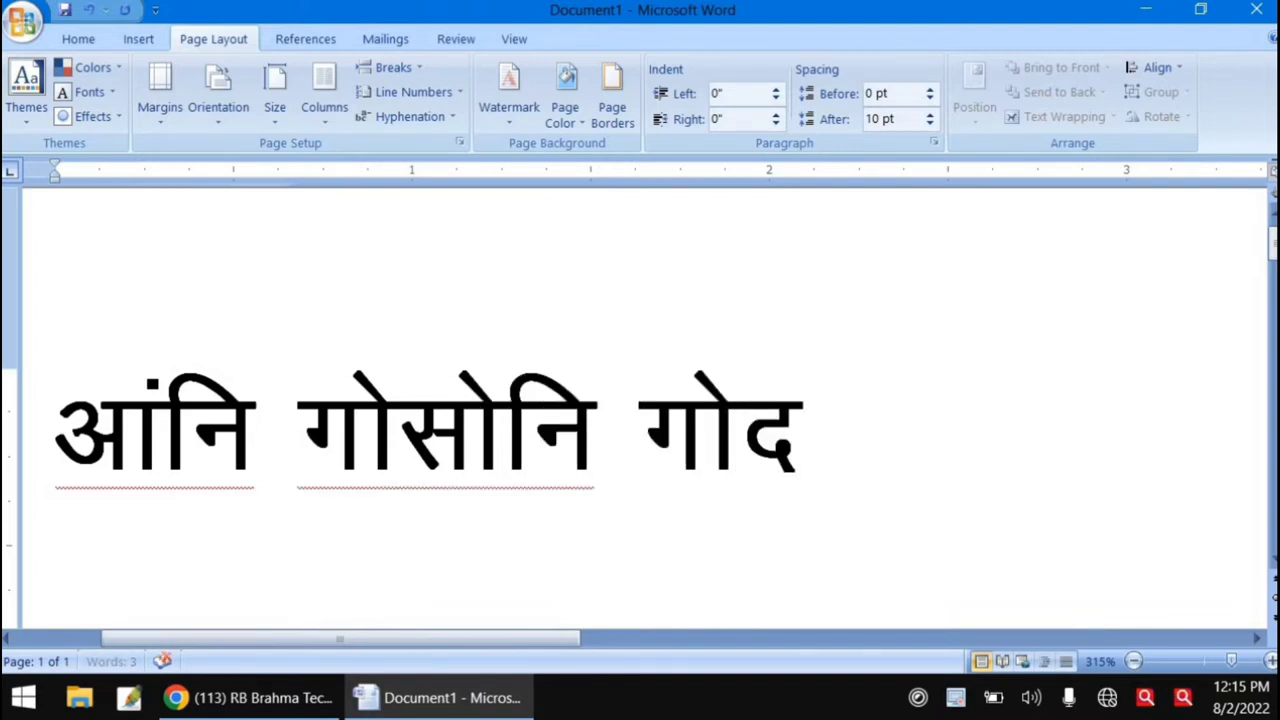
{"action": "type", "text": "ै"}
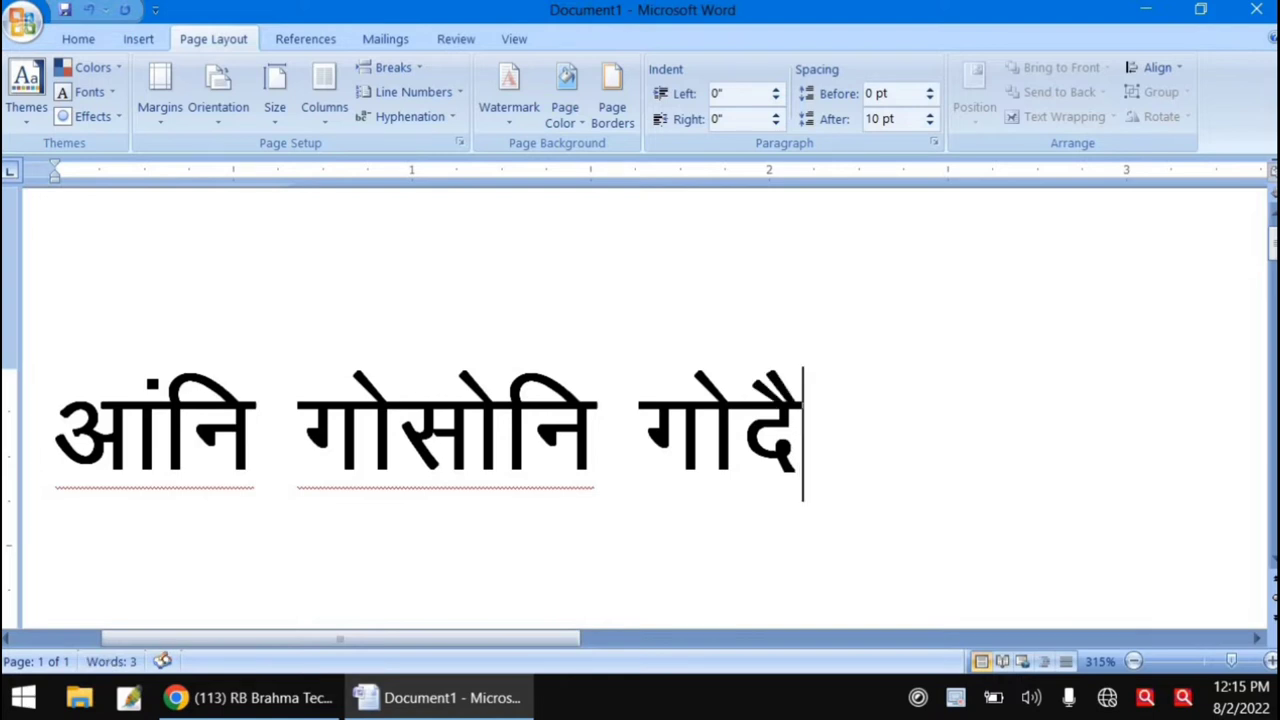
{"action": "type", "text": " राव"}
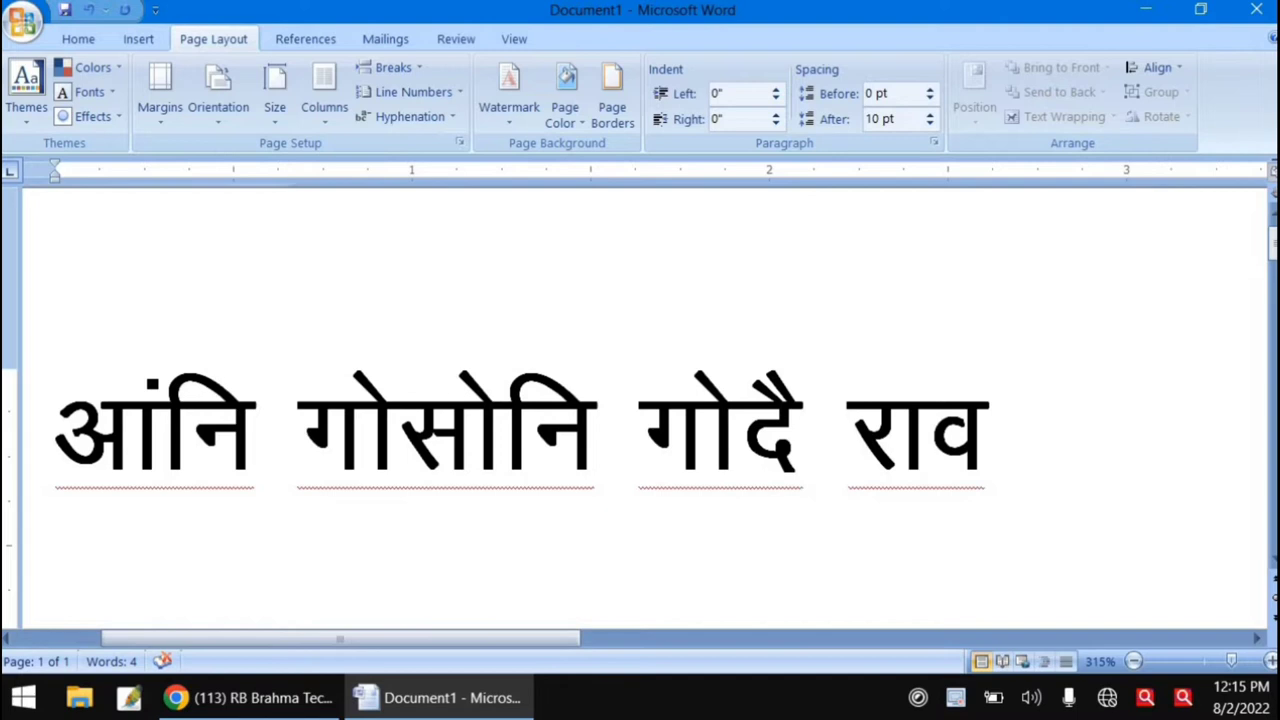
- On a new line type मा अनजालि नोंनो नांगौ नामा, removing a stray र, then add a line
{"action": "key", "text": "Return"}
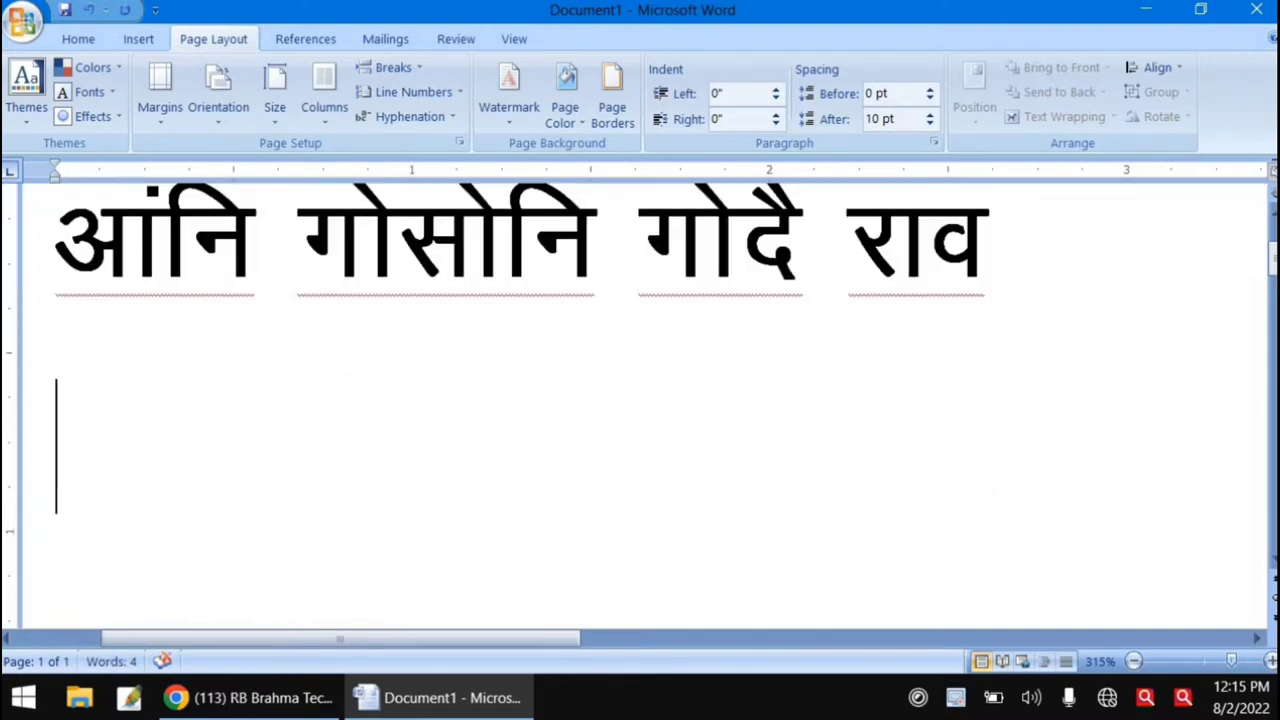
{"action": "type", "text": "मा अ"}
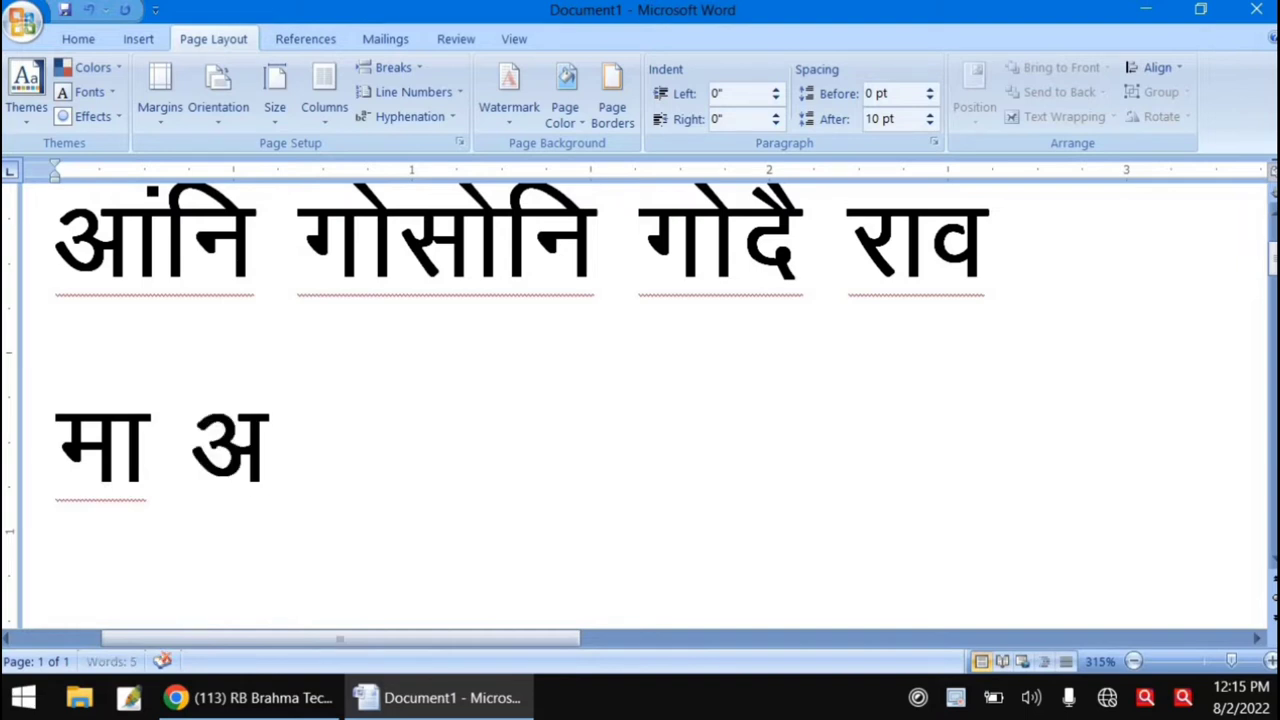
{"action": "type", "text": "नजा"}
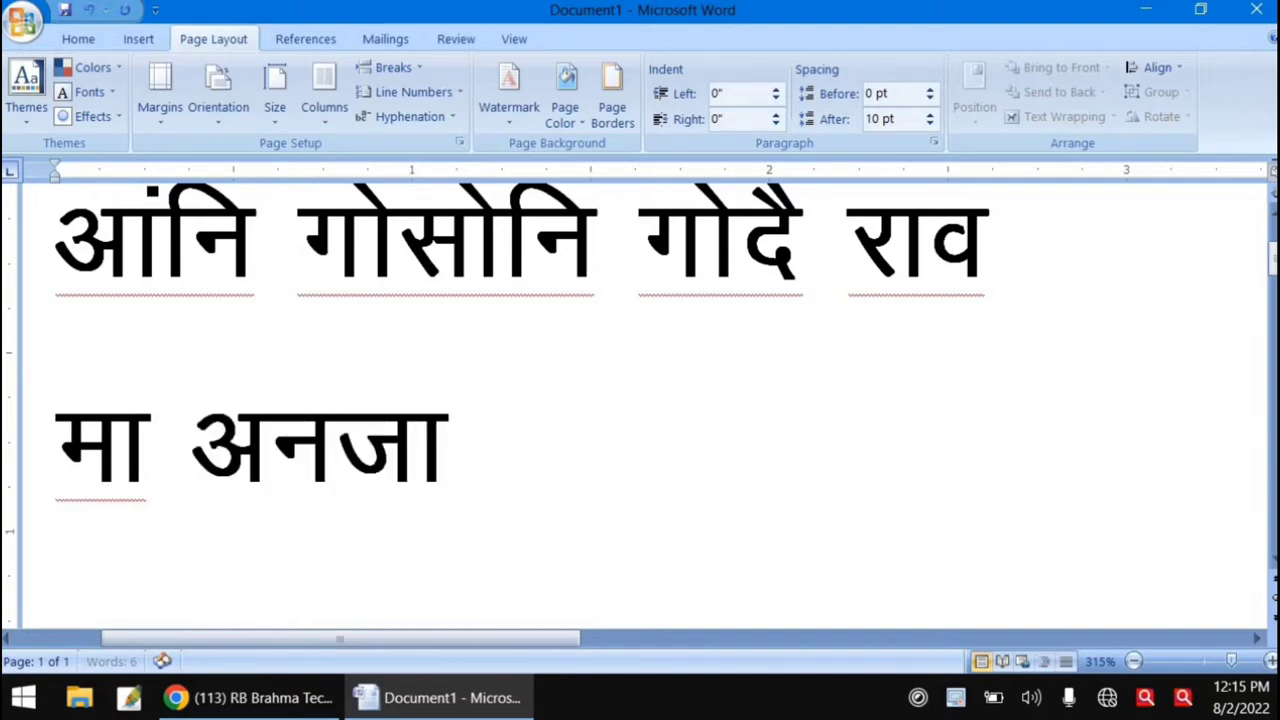
{"action": "type", "text": "लि"}
{"action": "type", "text": "ल "}
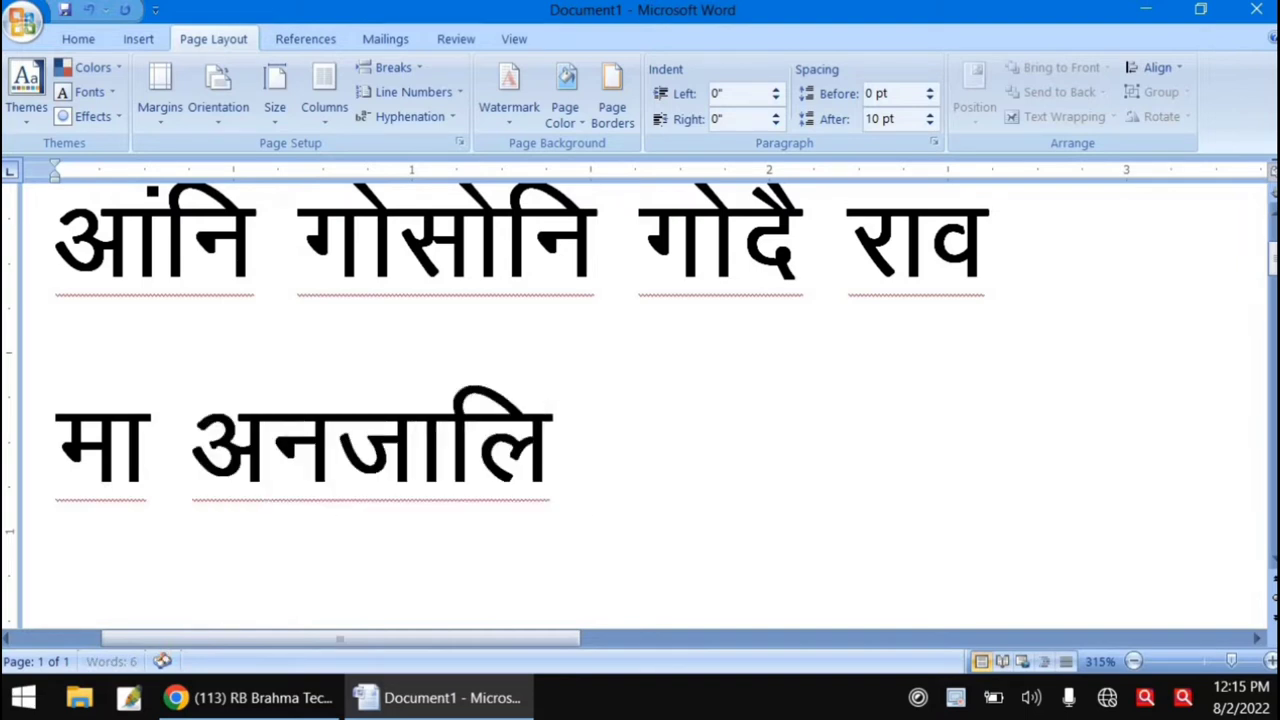
{"action": "type", "text": "र"}
{"action": "key", "text": "BackSpace"}
{"action": "type", "text": "नो"}
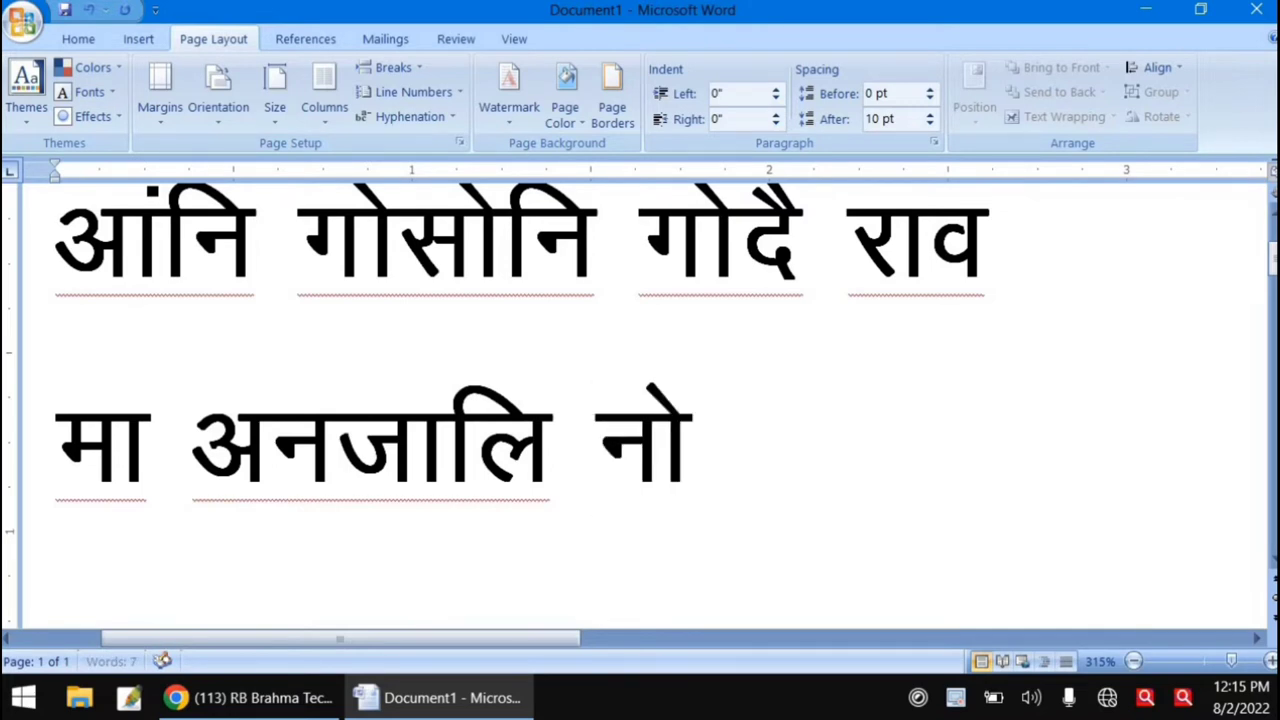
{"action": "type", "text": "ंना"}
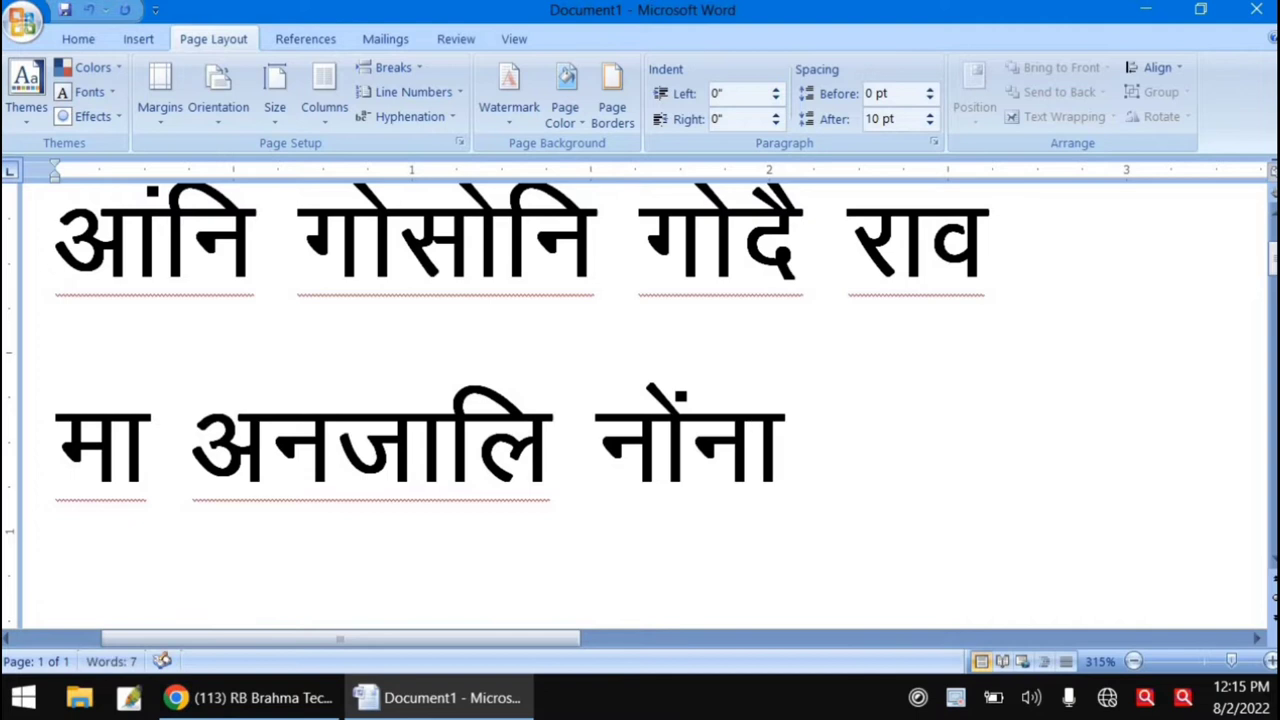
{"action": "key", "text": "BackSpace"}
{"action": "type", "text": "ो "}
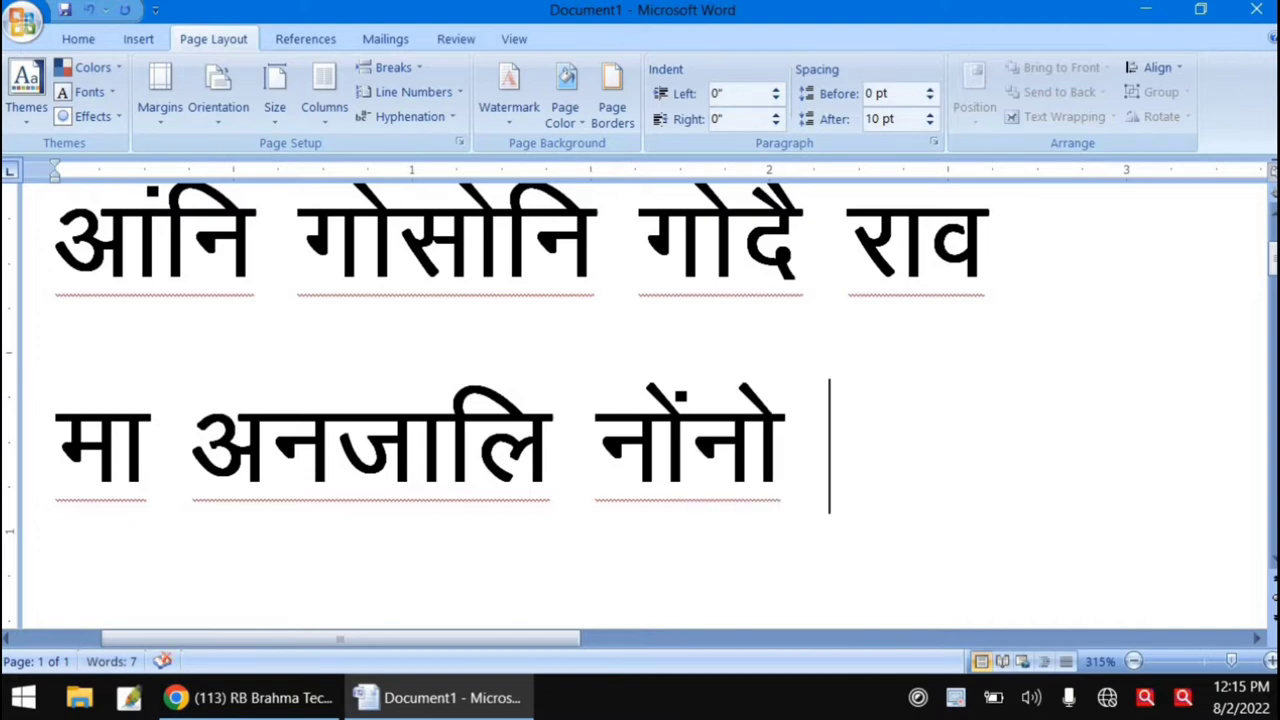
{"action": "type", "text": "ना"}
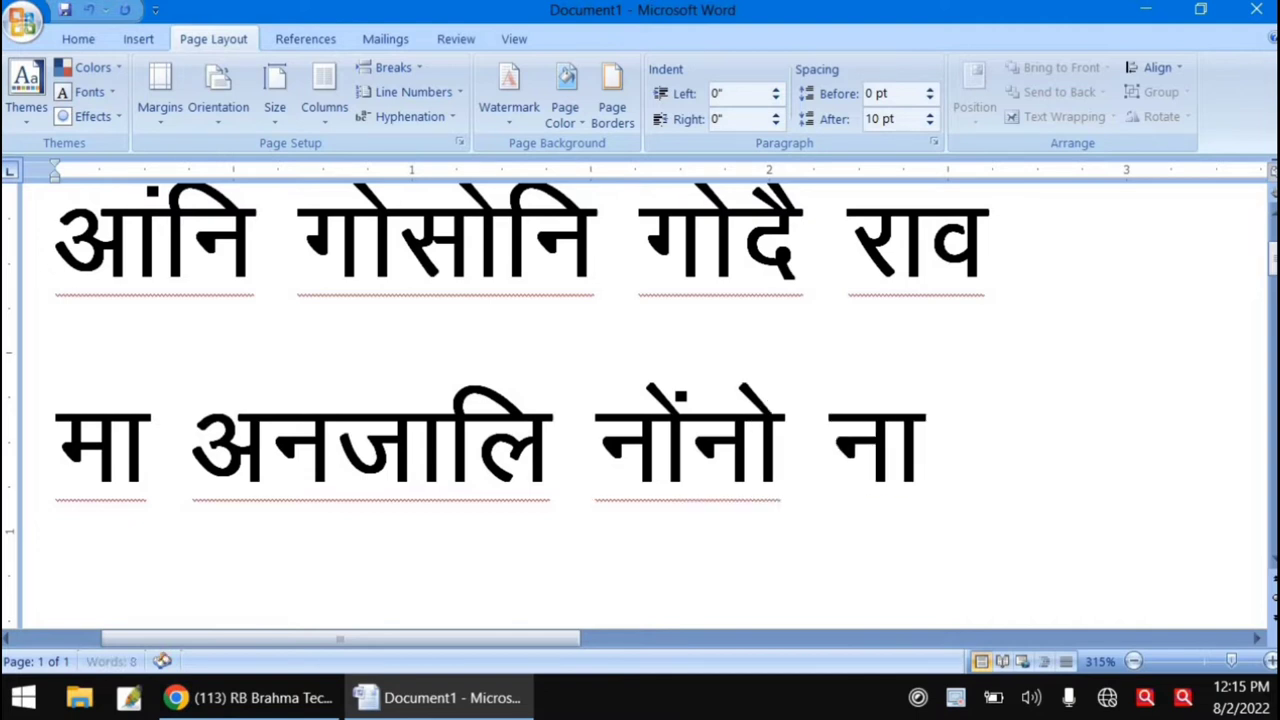
{"action": "type", "text": "ंग"}
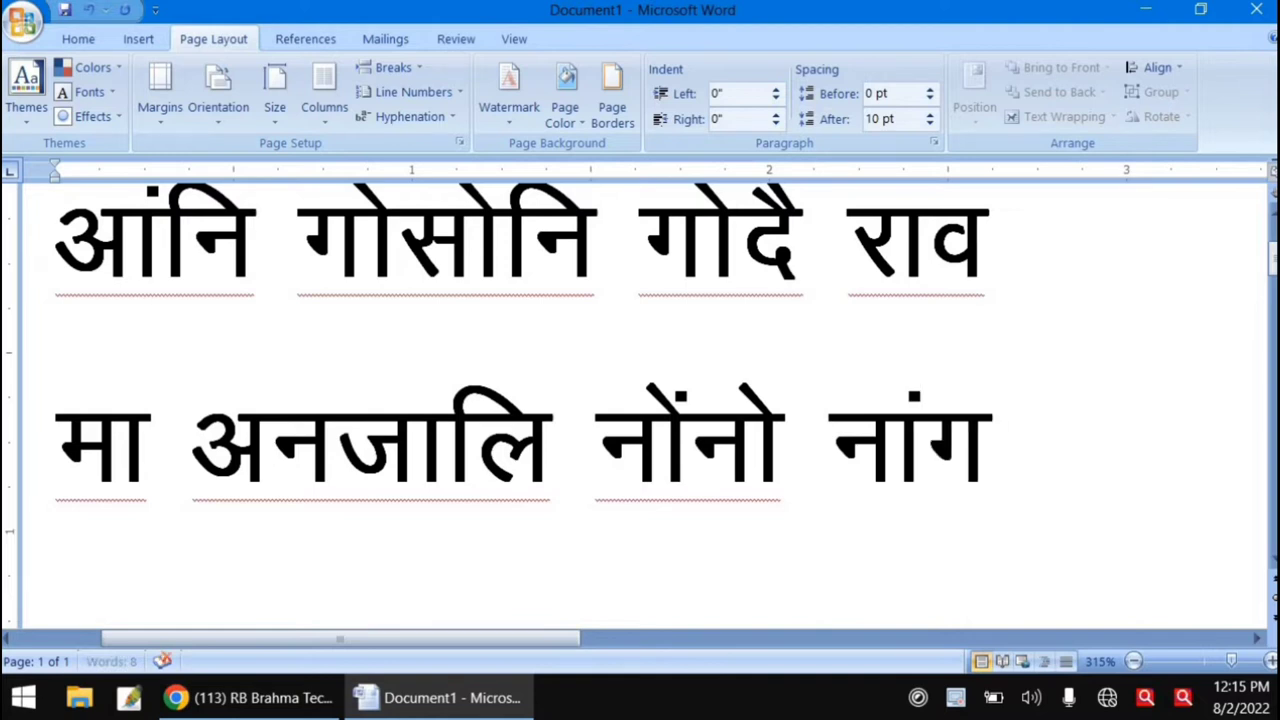
{"action": "type", "text": "ा"}
{"action": "type", "text": "ौ"}
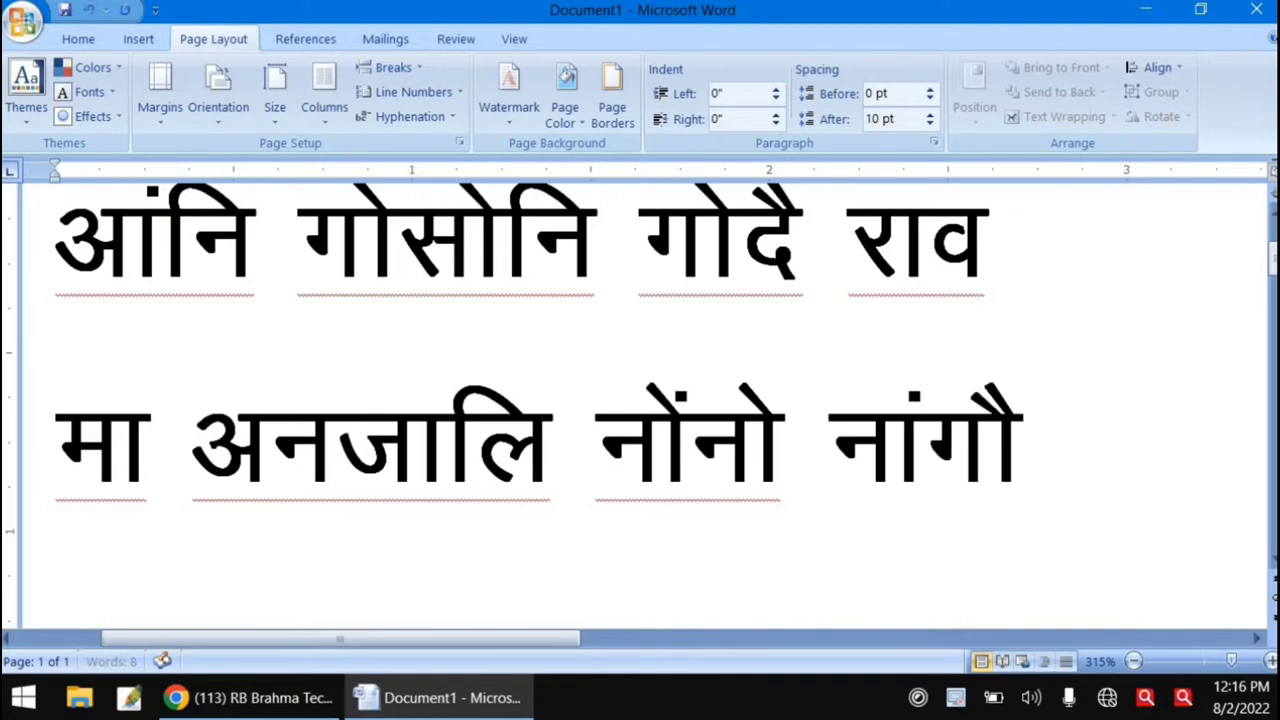
{"action": "type", "text": " ना"}
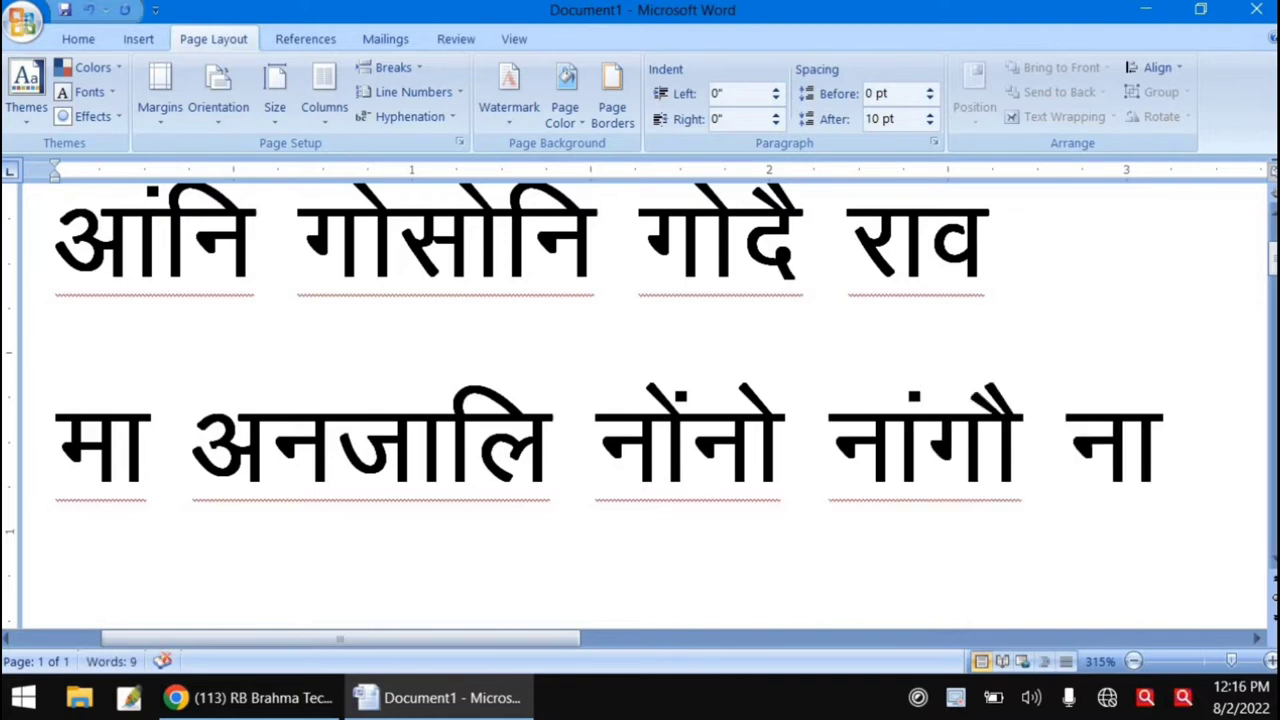
{"action": "type", "text": "मा"}
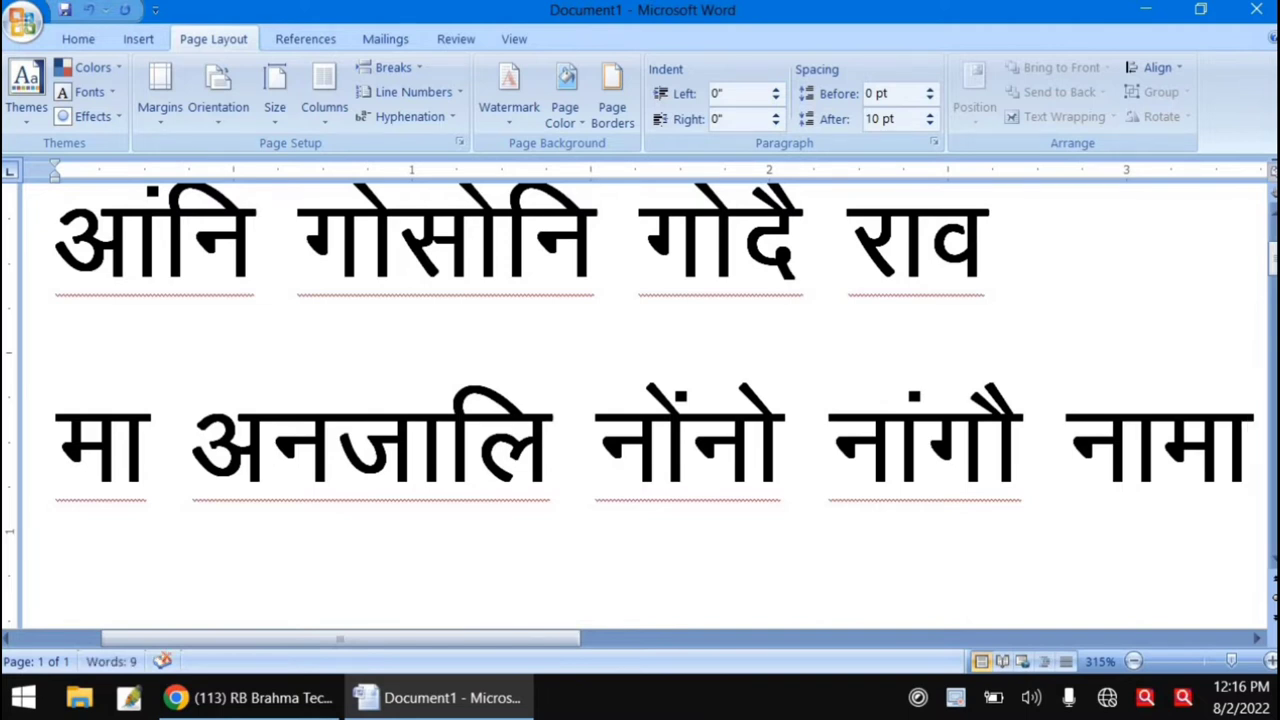
{"action": "key", "text": "Return"}
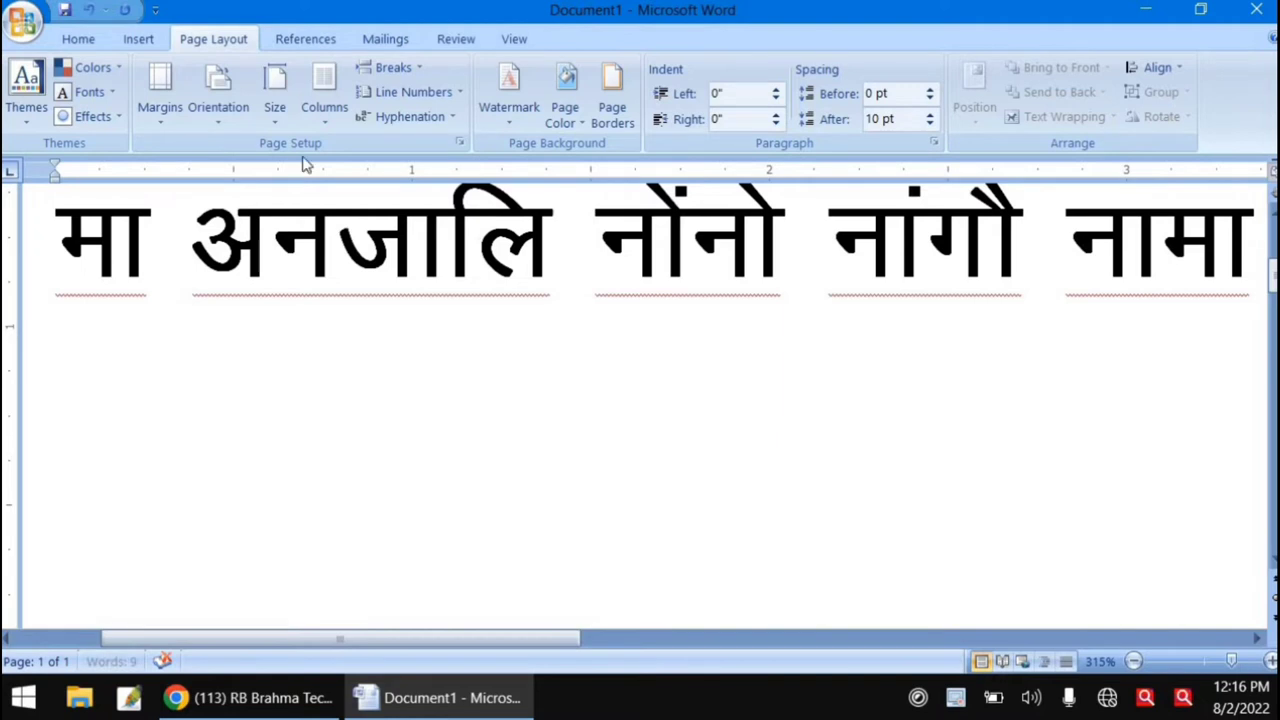
- Type नोंखौ ना on the empty third line, correcting the last letter's vowel sign
{"action": "scroll", "coordinate": [397, 358], "scroll_direction": "up", "scroll_amount": 3}
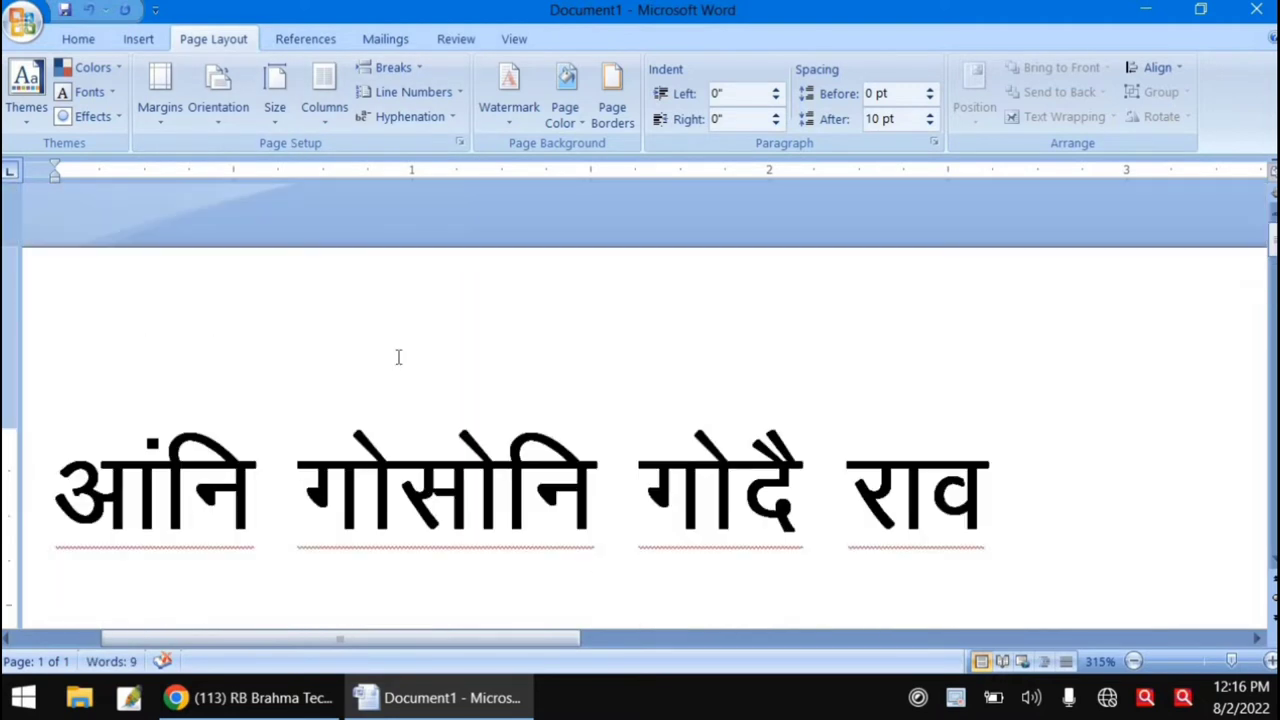
{"action": "scroll", "coordinate": [398, 357], "scroll_direction": "down", "scroll_amount": 2}
{"action": "scroll", "coordinate": [400, 360], "scroll_direction": "up", "scroll_amount": 1}
{"action": "scroll", "coordinate": [400, 360], "scroll_direction": "up", "scroll_amount": 1}
{"action": "scroll", "coordinate": [405, 365], "scroll_direction": "down", "scroll_amount": 2}
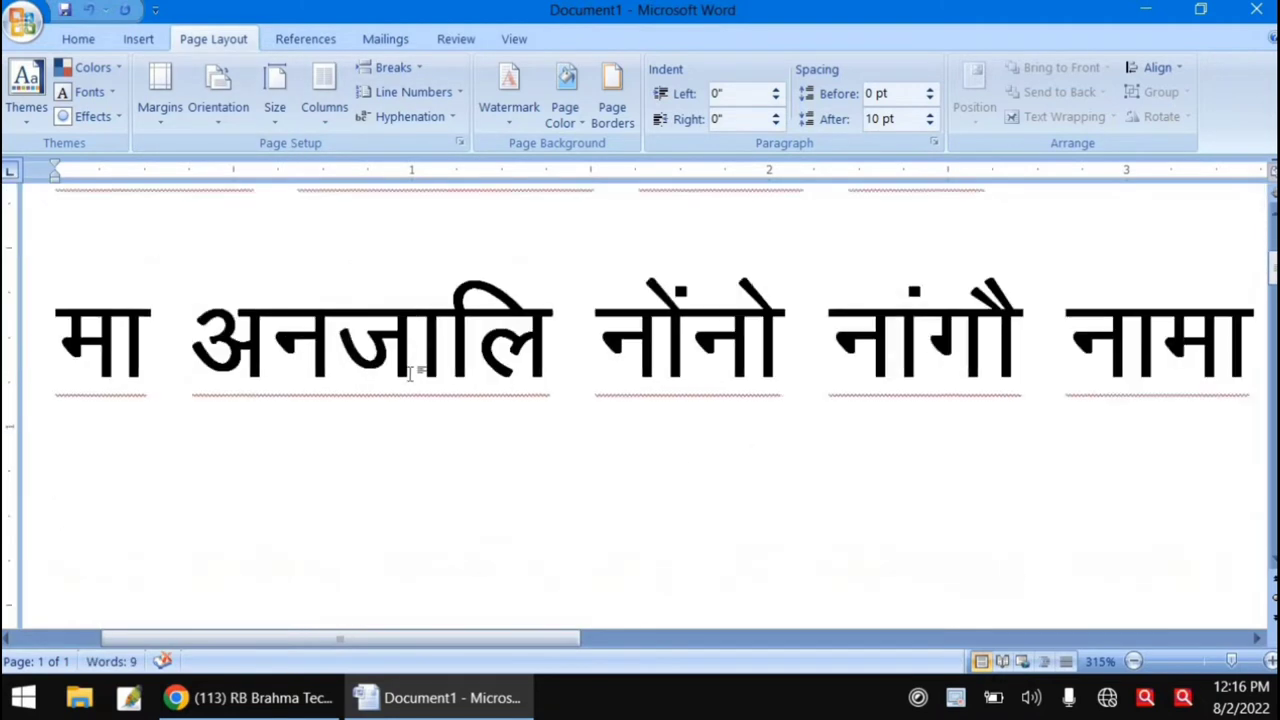
{"action": "scroll", "coordinate": [409, 372], "scroll_direction": "down", "scroll_amount": 1}
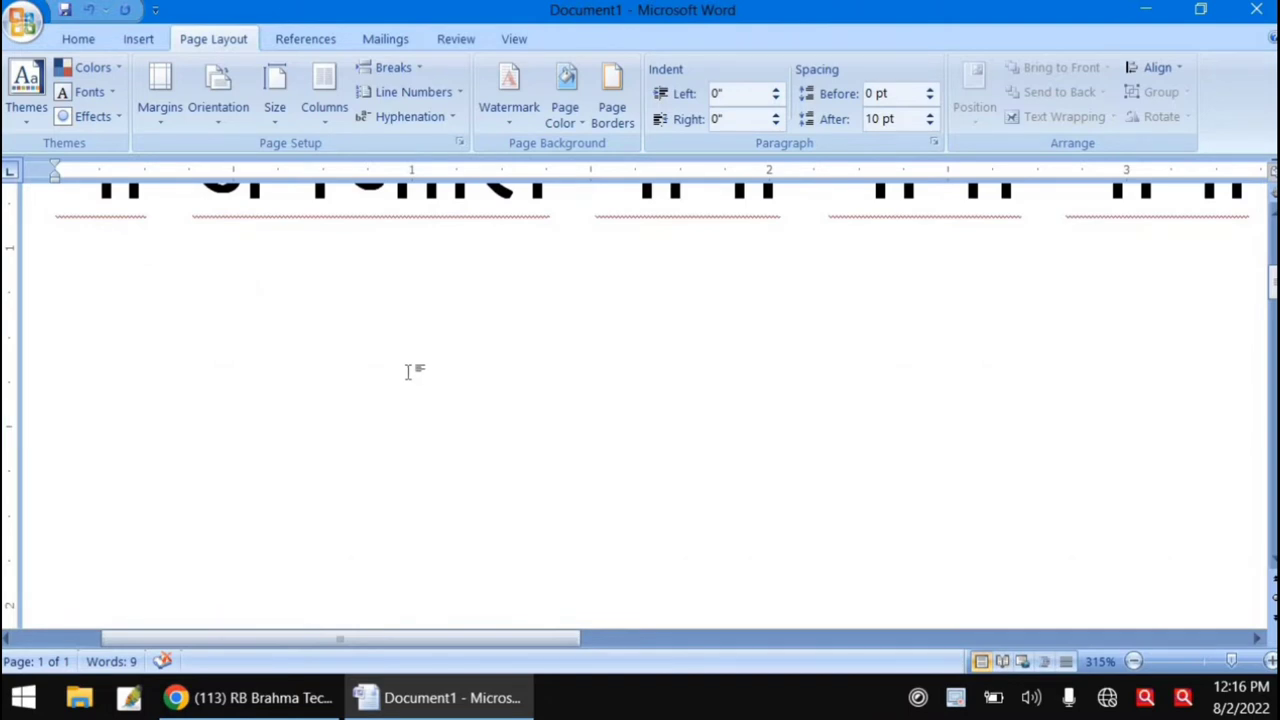
{"action": "type", "text": "नाे"}
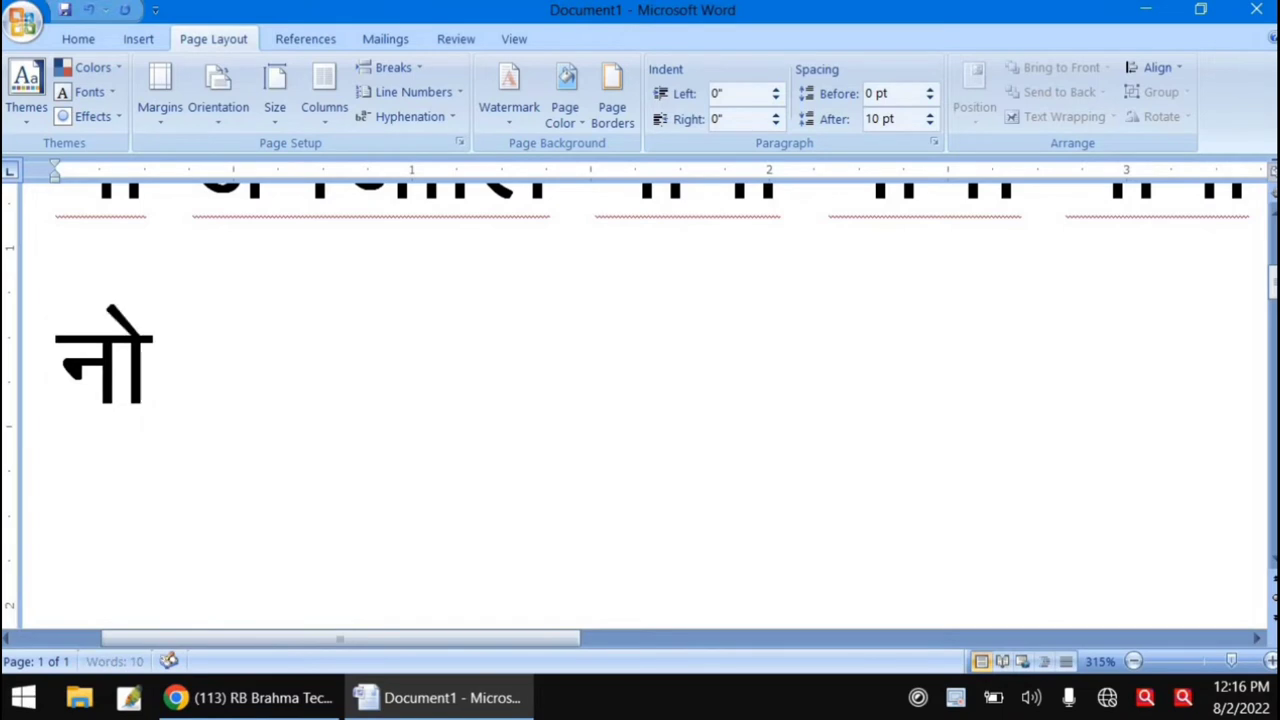
{"action": "type", "text": "ंख"}
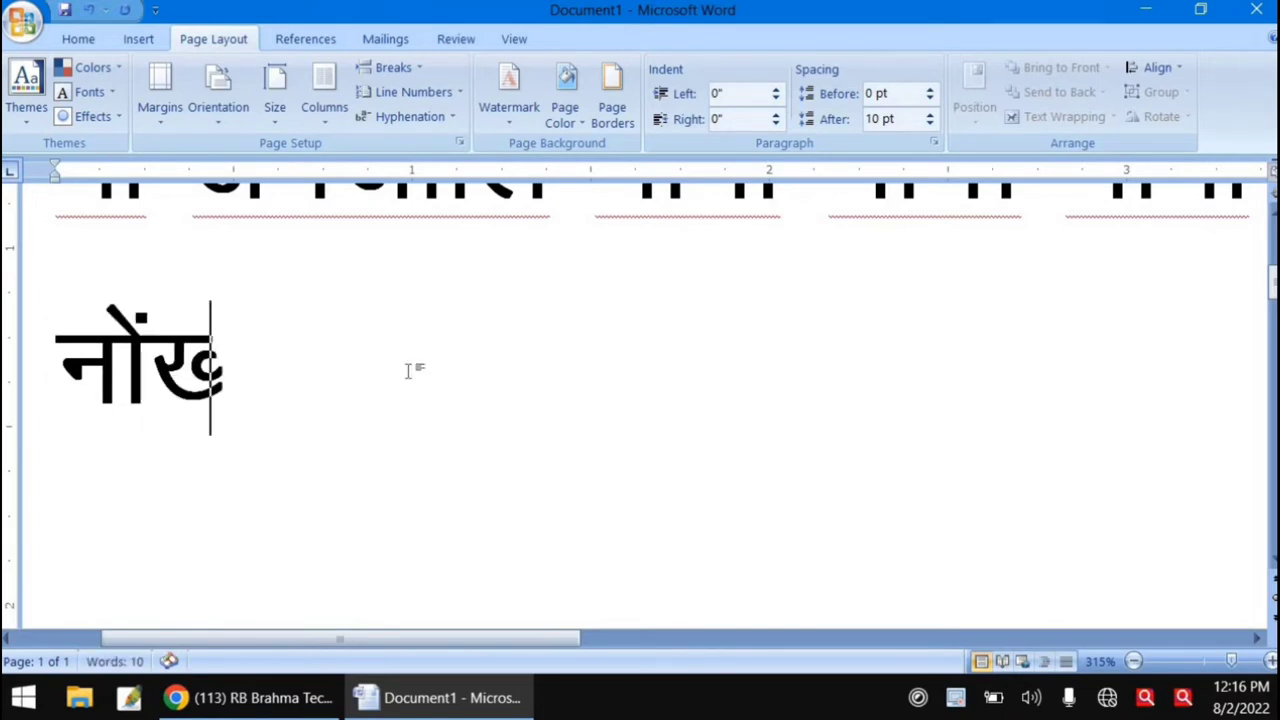
{"action": "type", "text": "ाे"}
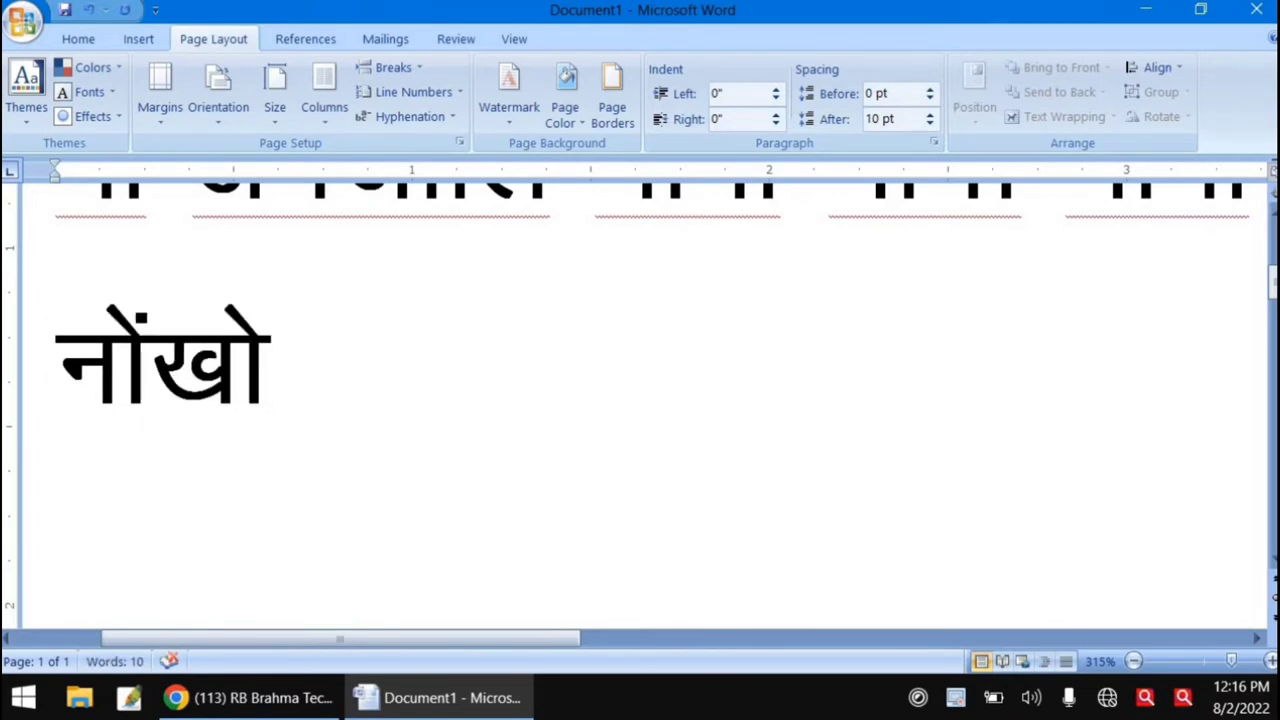
{"action": "key", "text": "BackSpace"}
{"action": "type", "text": "ै"}
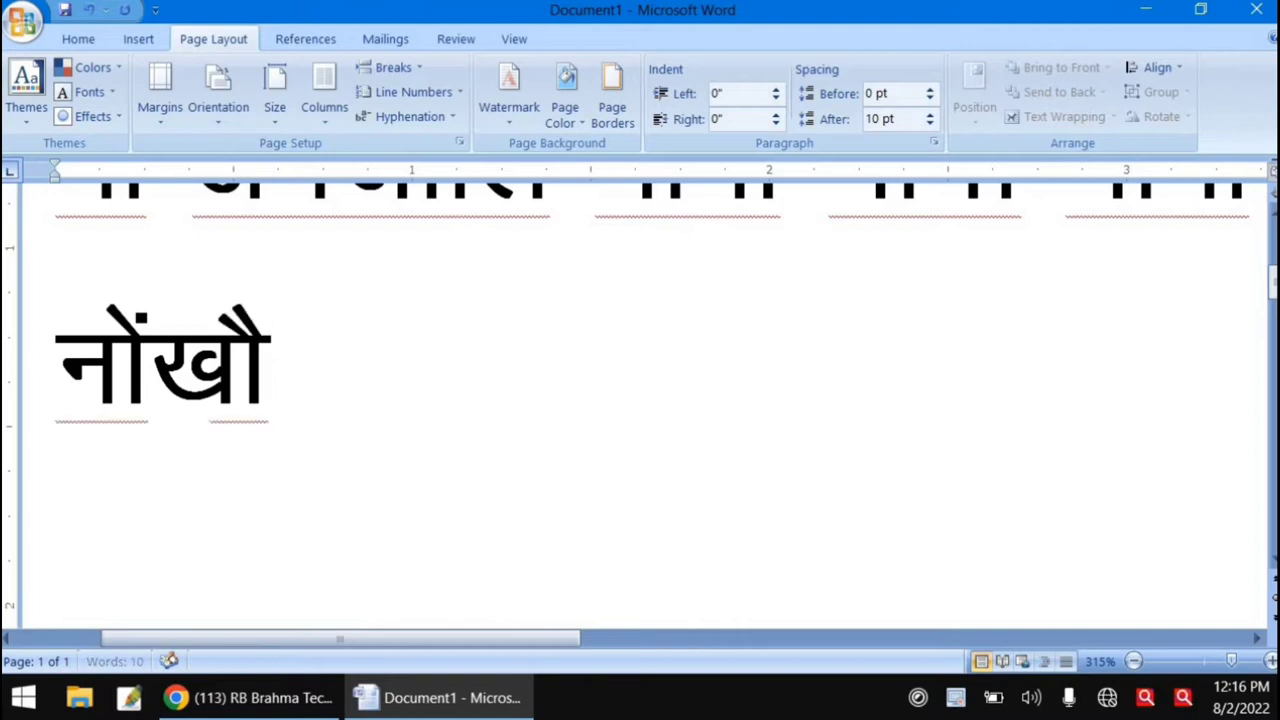
{"action": "type", "text": " ना"}
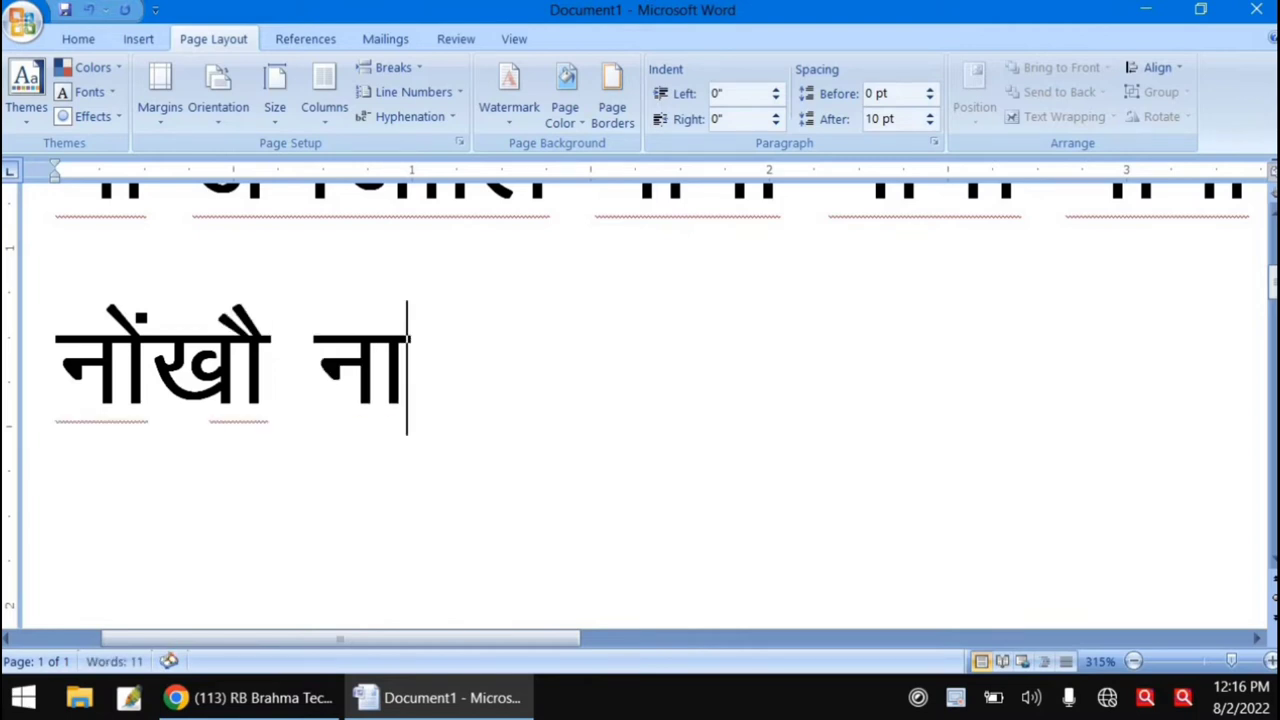
{"action": "type", "text": "े"}
- Backspace away the started third-line text and move the cursor up
{"action": "key", "text": "BackSpace"}
{"action": "key", "text": "BackSpace"}
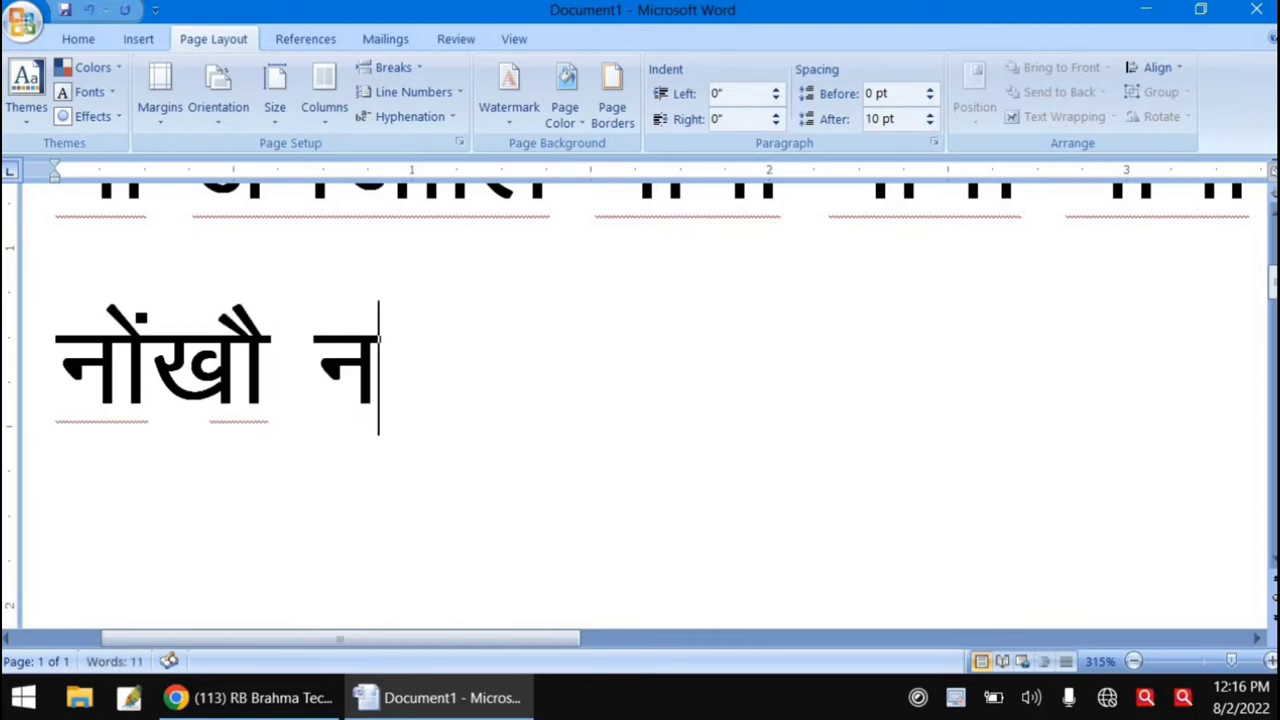
{"action": "key", "text": "BackSpace"}
{"action": "key", "text": "BackSpace"}
{"action": "key", "text": "BackSpace"}
{"action": "key", "text": "BackSpace"}
{"action": "key", "text": "BackSpace"}
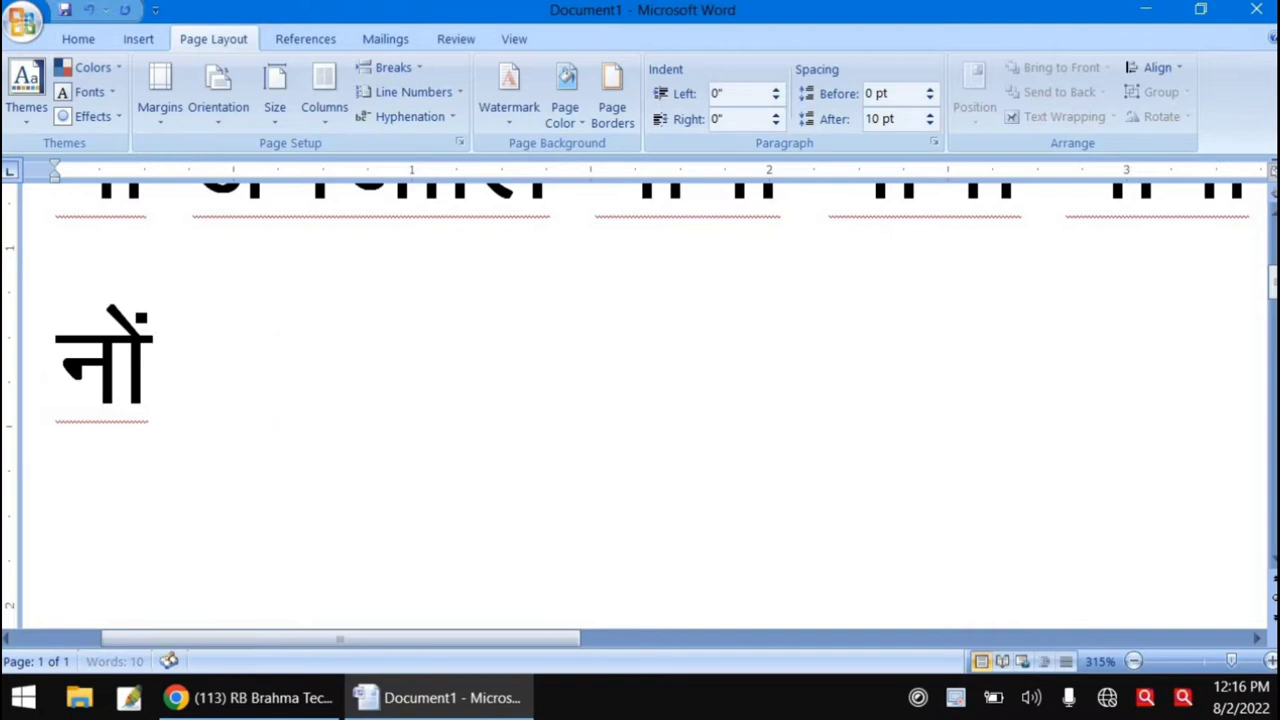
{"action": "key", "text": "BackSpace"}
{"action": "key", "text": "BackSpace"}
{"action": "key", "text": "BackSpace"}
{"action": "key", "text": "BackSpace"}
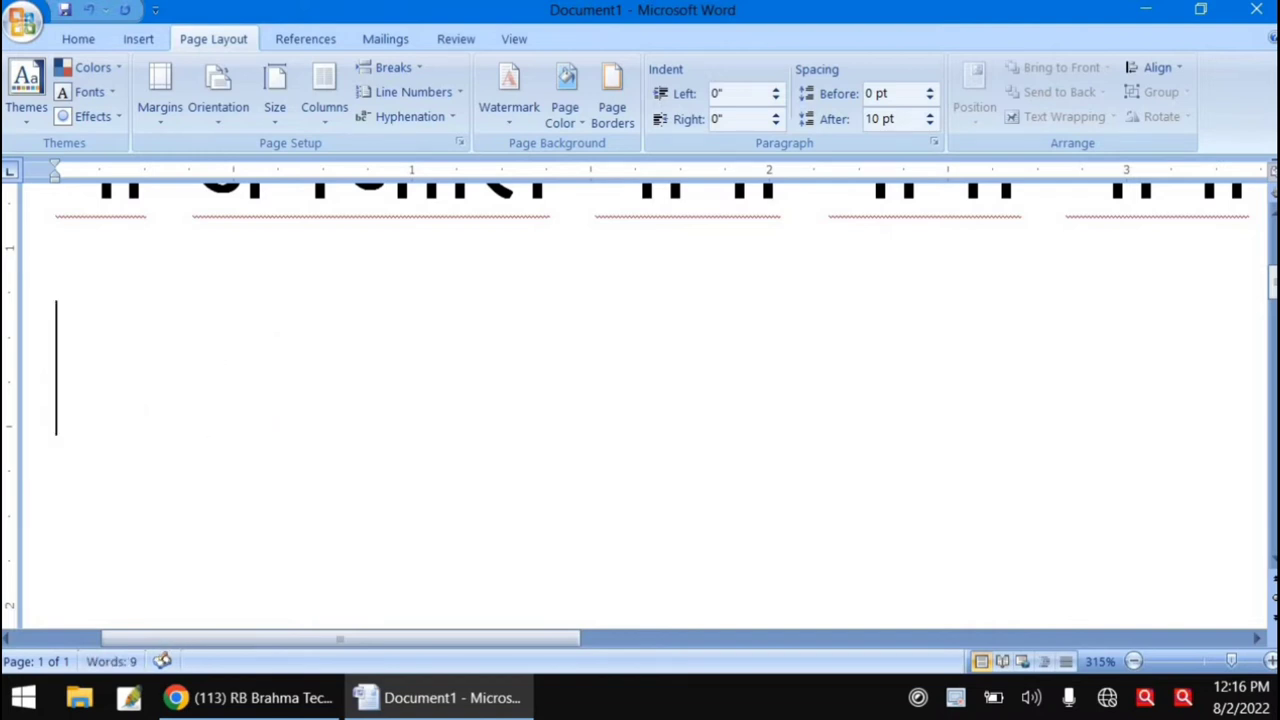
{"action": "key", "text": "Up"}
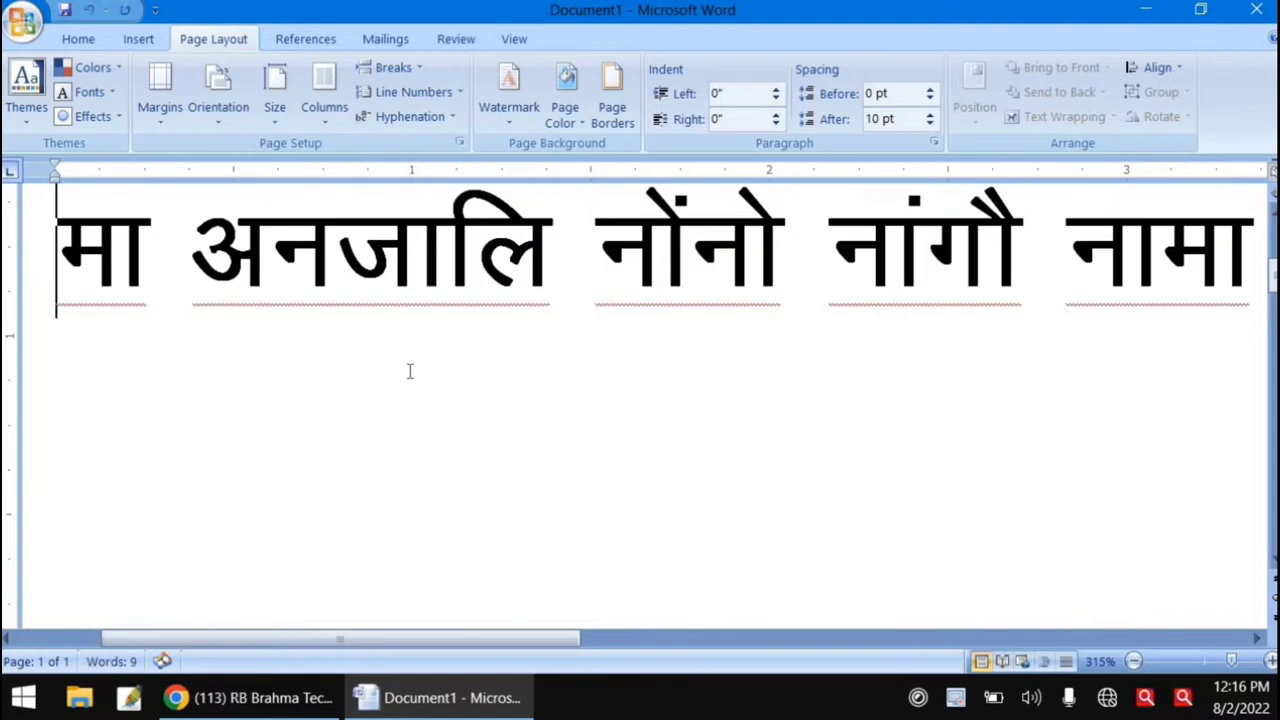
{"action": "key", "text": "Up"}
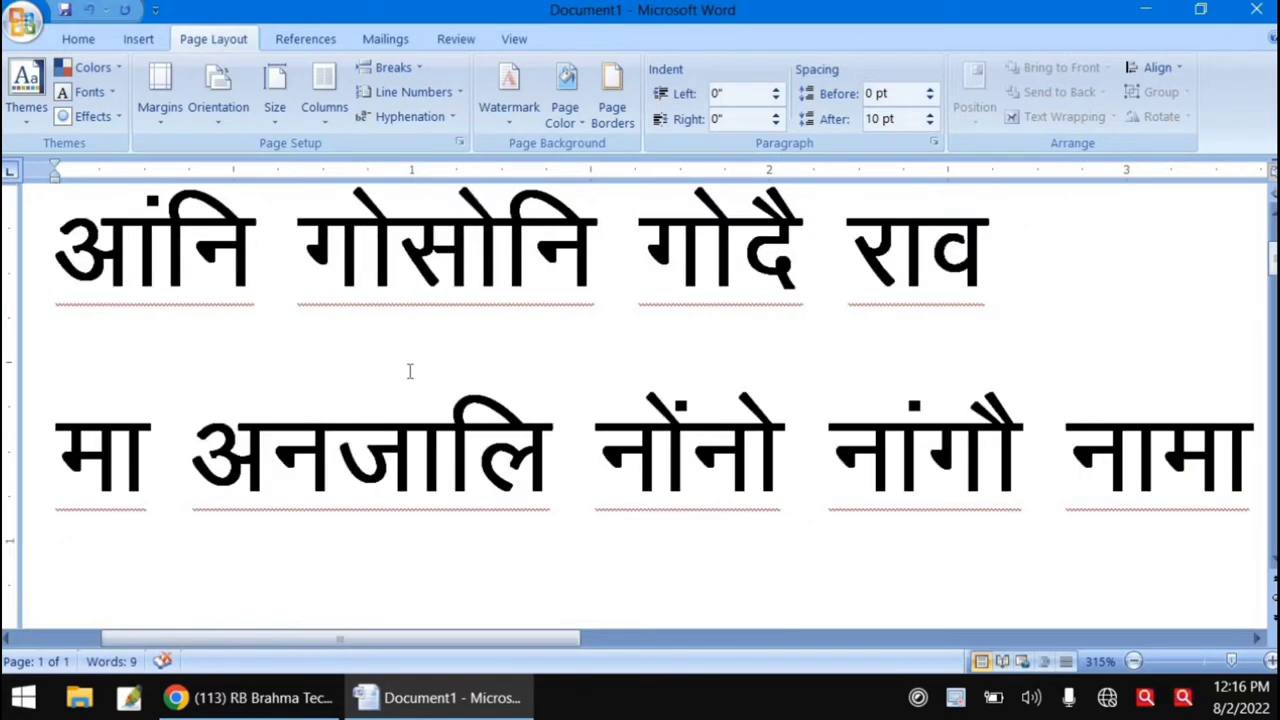
- Place the cursor at the end of the second row after नामा
{"action": "scroll", "coordinate": [437, 391], "scroll_direction": "down", "scroll_amount": 1, "text": "ctrl"}
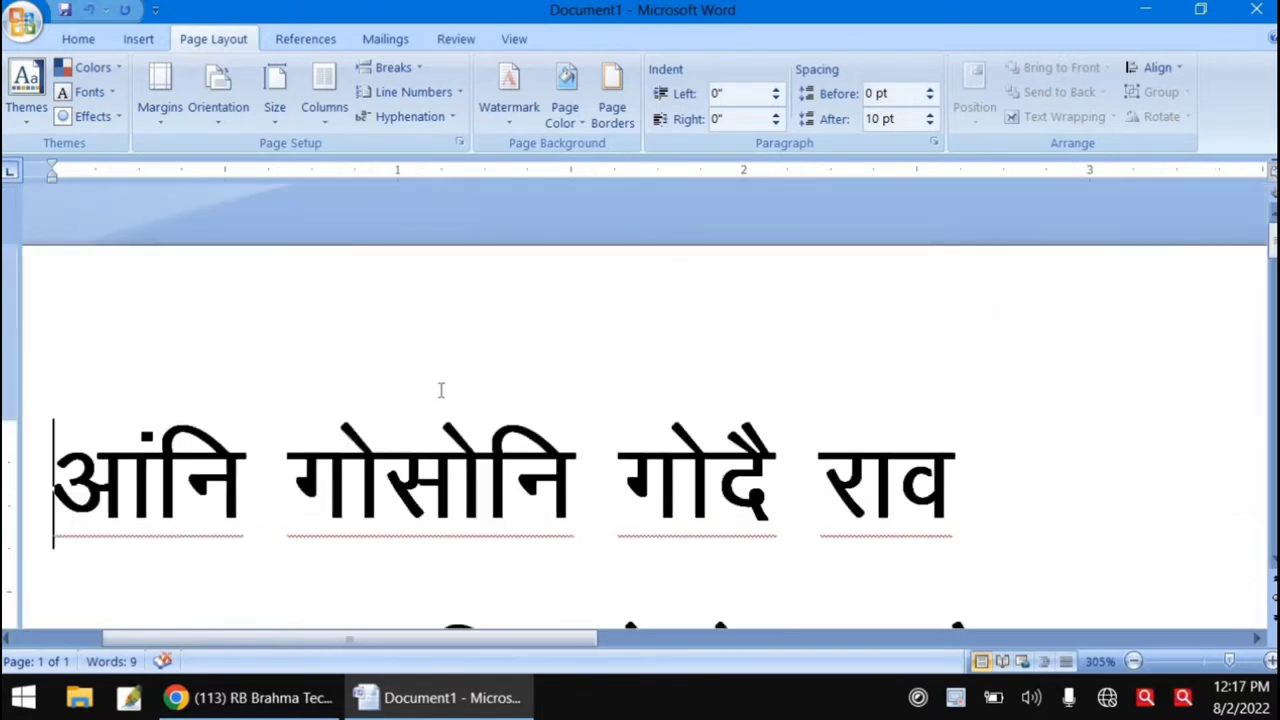
{"action": "scroll", "coordinate": [443, 391], "scroll_direction": "down", "scroll_amount": 2, "text": "ctrl"}
{"action": "scroll", "coordinate": [443, 391], "scroll_direction": "down", "scroll_amount": 1, "text": "ctrl"}
{"action": "scroll", "coordinate": [443, 391], "scroll_direction": "down", "scroll_amount": 3, "text": "ctrl"}
{"action": "scroll", "coordinate": [437, 389], "scroll_direction": "down", "scroll_amount": 3, "text": "ctrl"}
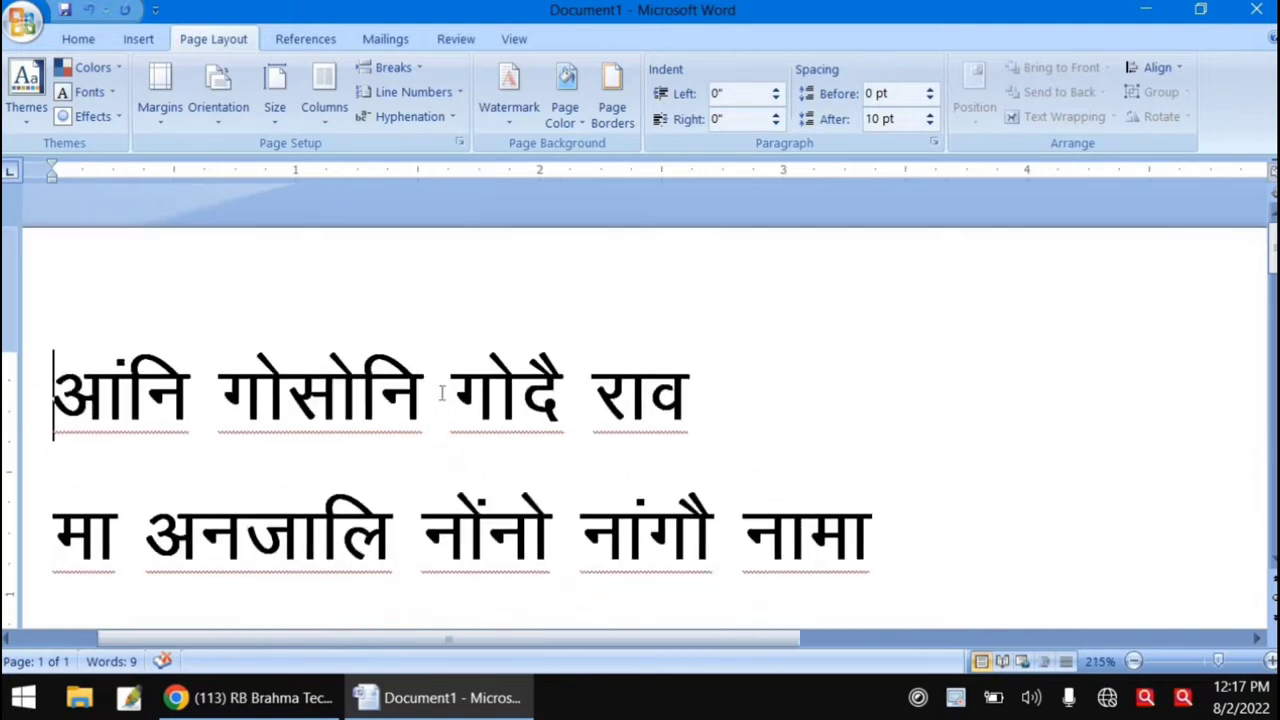
{"action": "scroll", "coordinate": [440, 395], "scroll_direction": "down", "scroll_amount": 1}
{"action": "scroll", "coordinate": [474, 409], "scroll_direction": "down", "scroll_amount": 1}
{"action": "scroll", "coordinate": [501, 403], "scroll_direction": "up", "scroll_amount": 2}
{"action": "scroll", "coordinate": [502, 403], "scroll_direction": "down", "scroll_amount": 1}
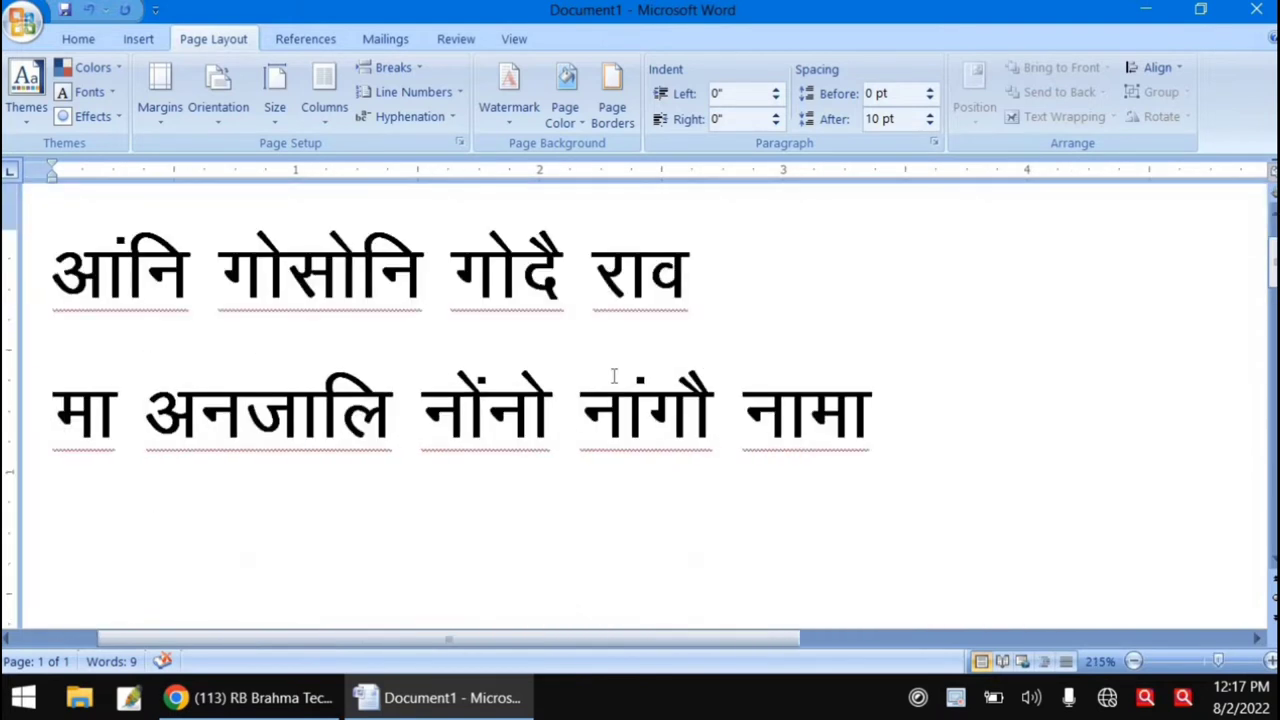
{"action": "left_click", "coordinate": [895, 395]}
- On a new line type the third row बर राव लिरनो थाखाय माखासे नेमफोरखौ
{"action": "key", "text": "Return"}
{"action": "type", "text": "बर"}
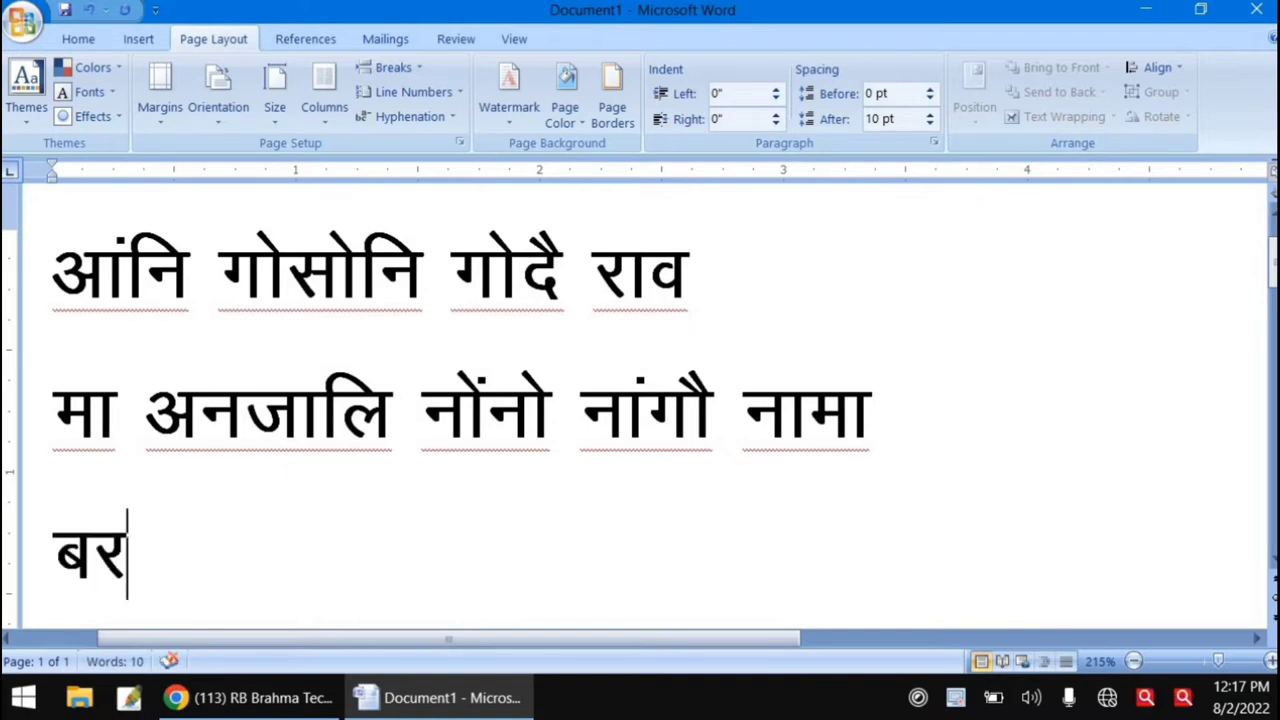
{"action": "type", "text": " राव"}
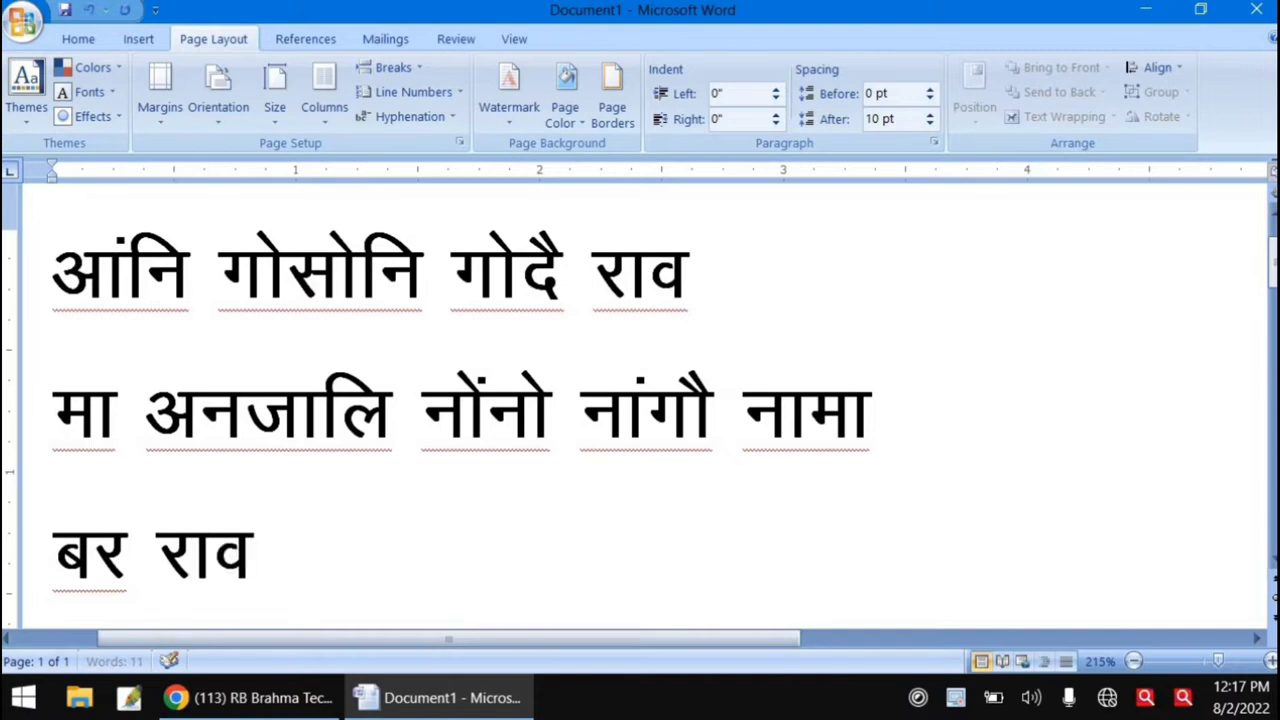
{"action": "type", "text": " लि"}
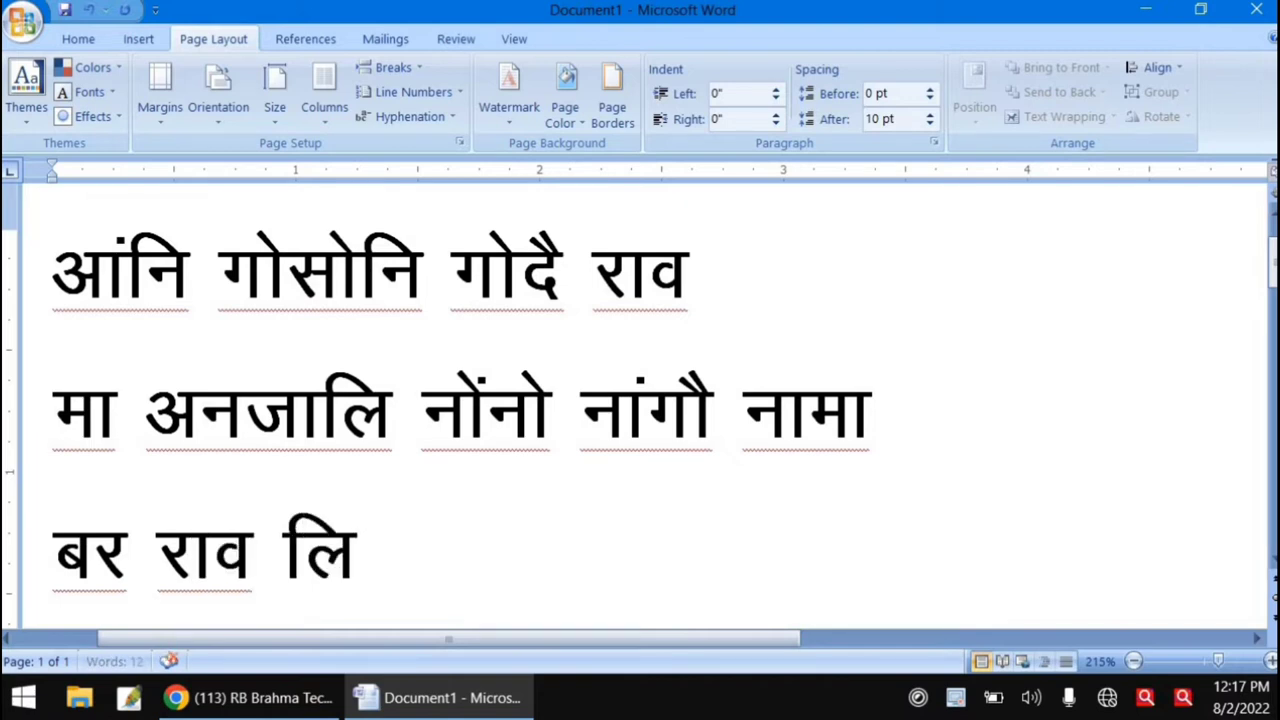
{"action": "type", "text": "रना"}
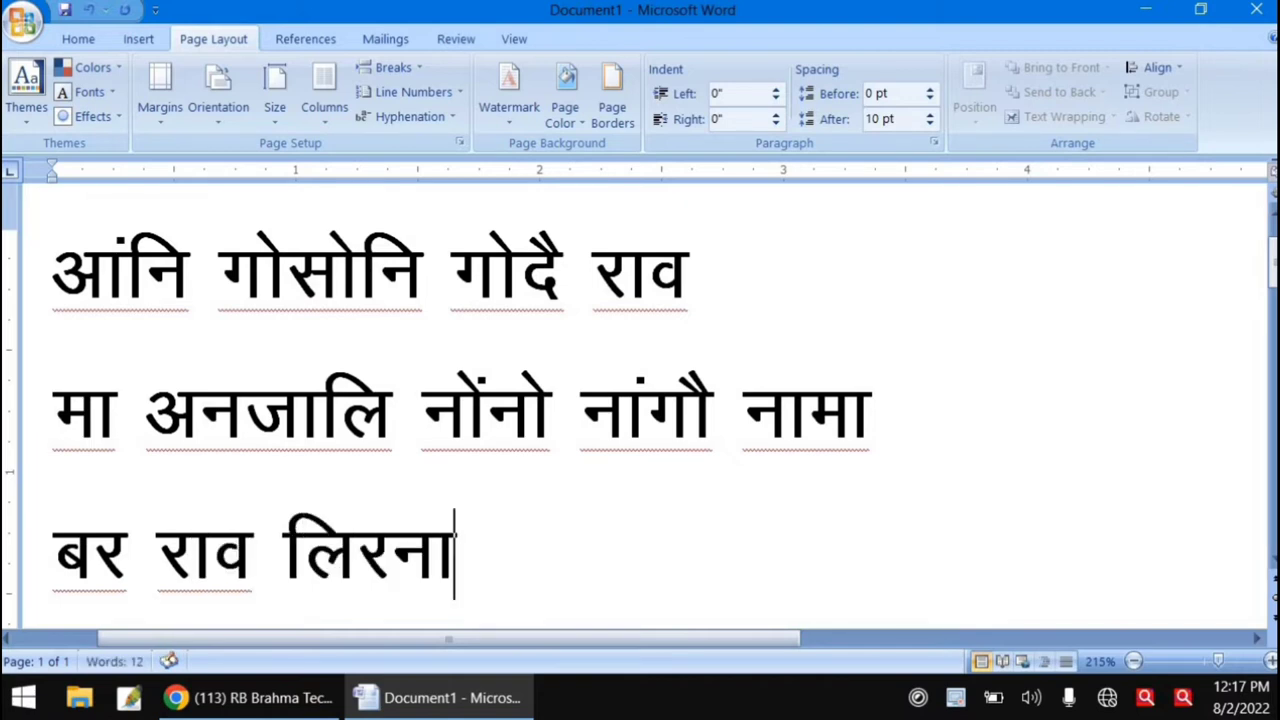
{"action": "type", "text": "े "}
{"action": "type", "text": "थ"}
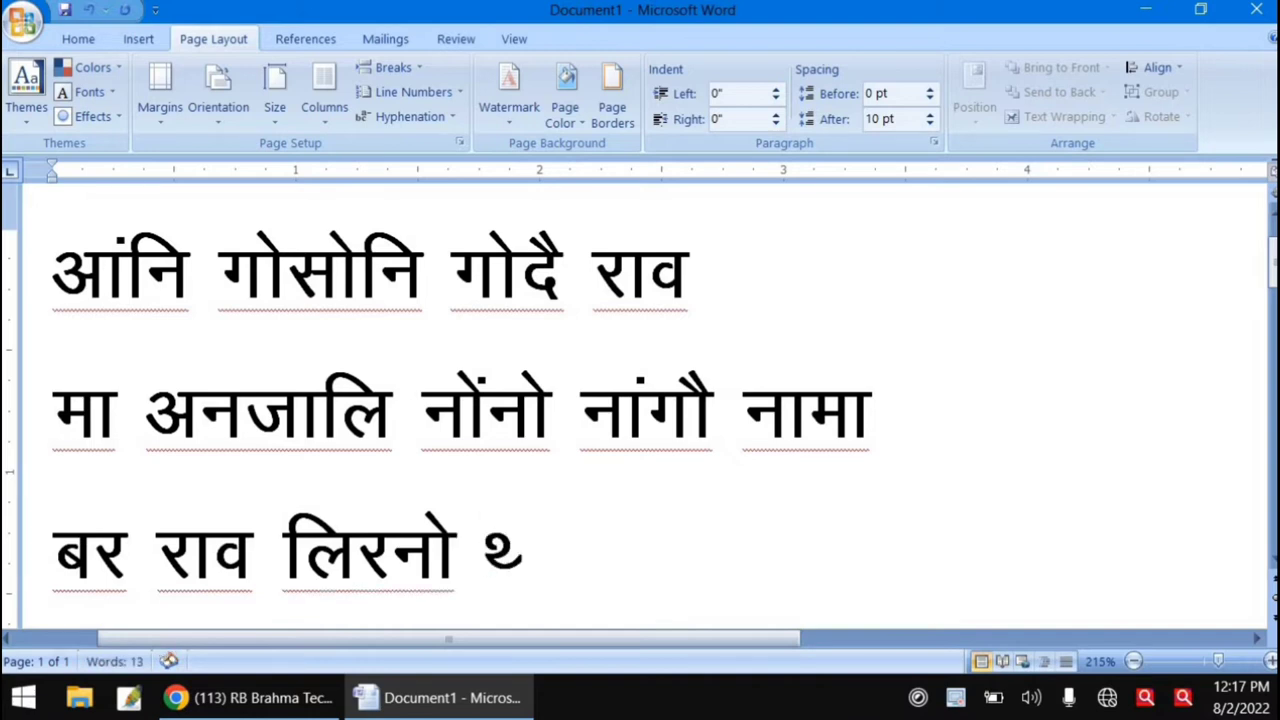
{"action": "type", "text": "ाख"}
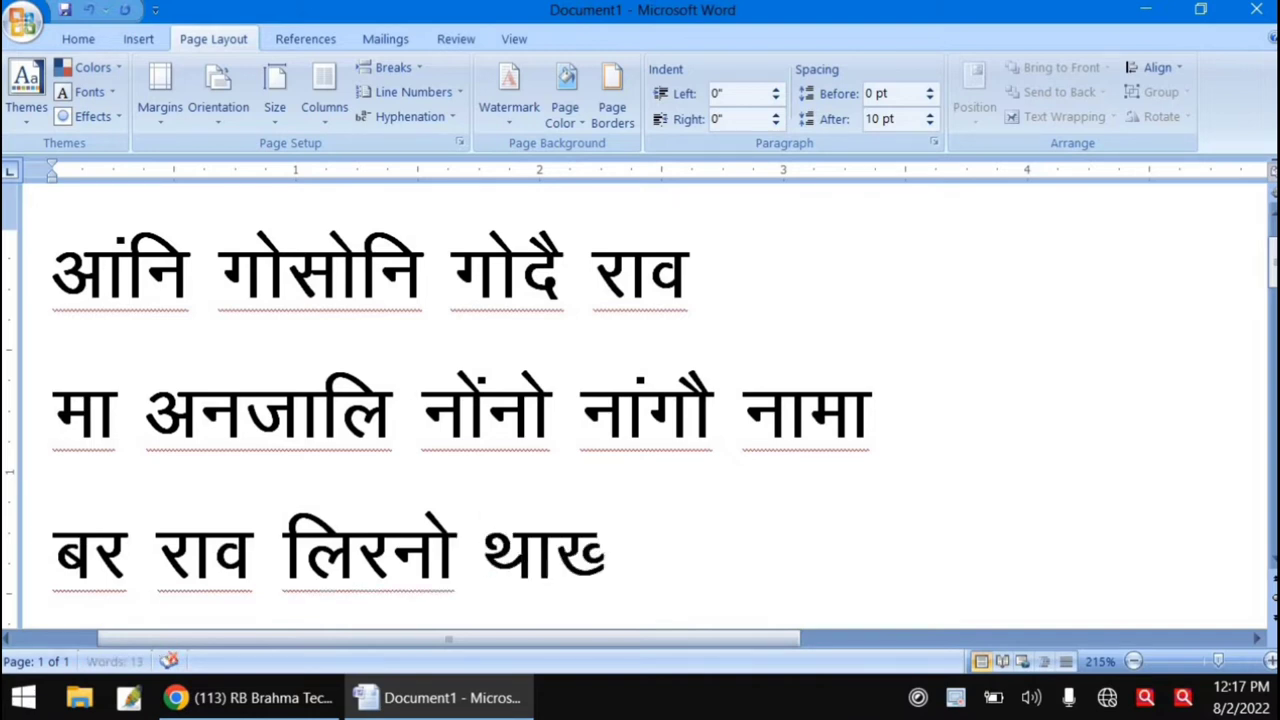
{"action": "type", "text": "ाय "}
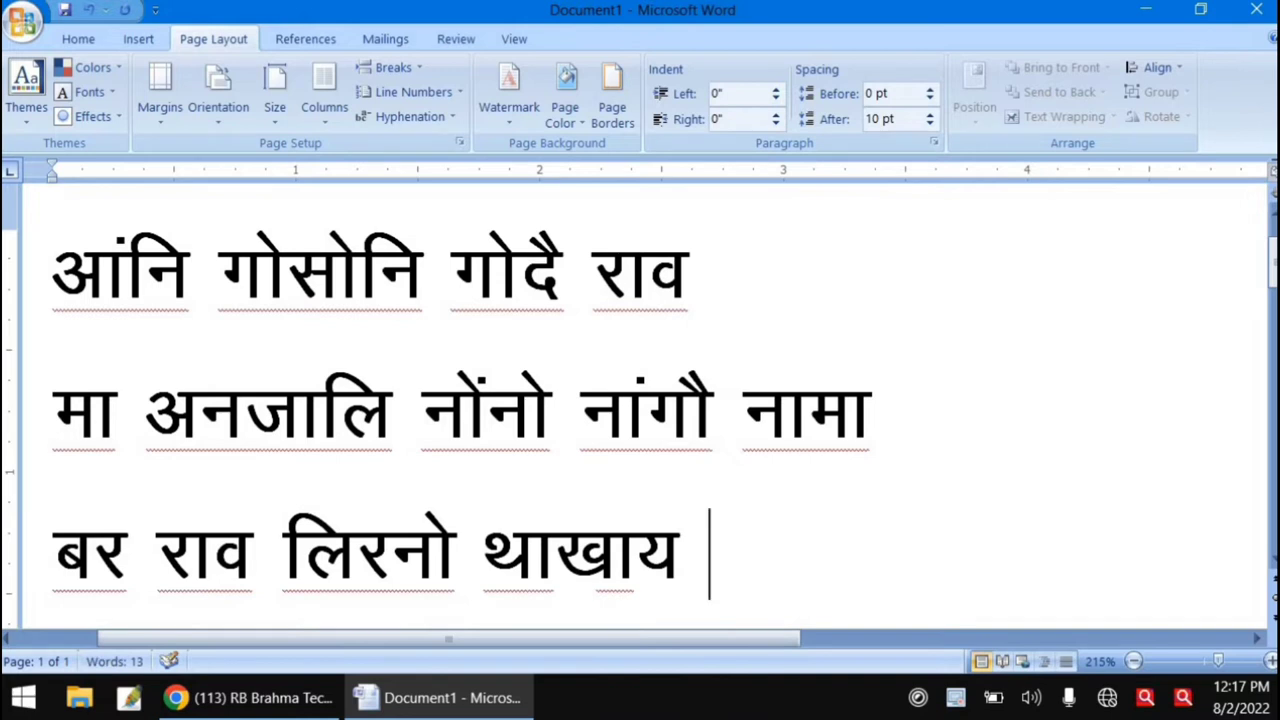
{"action": "type", "text": "मा"}
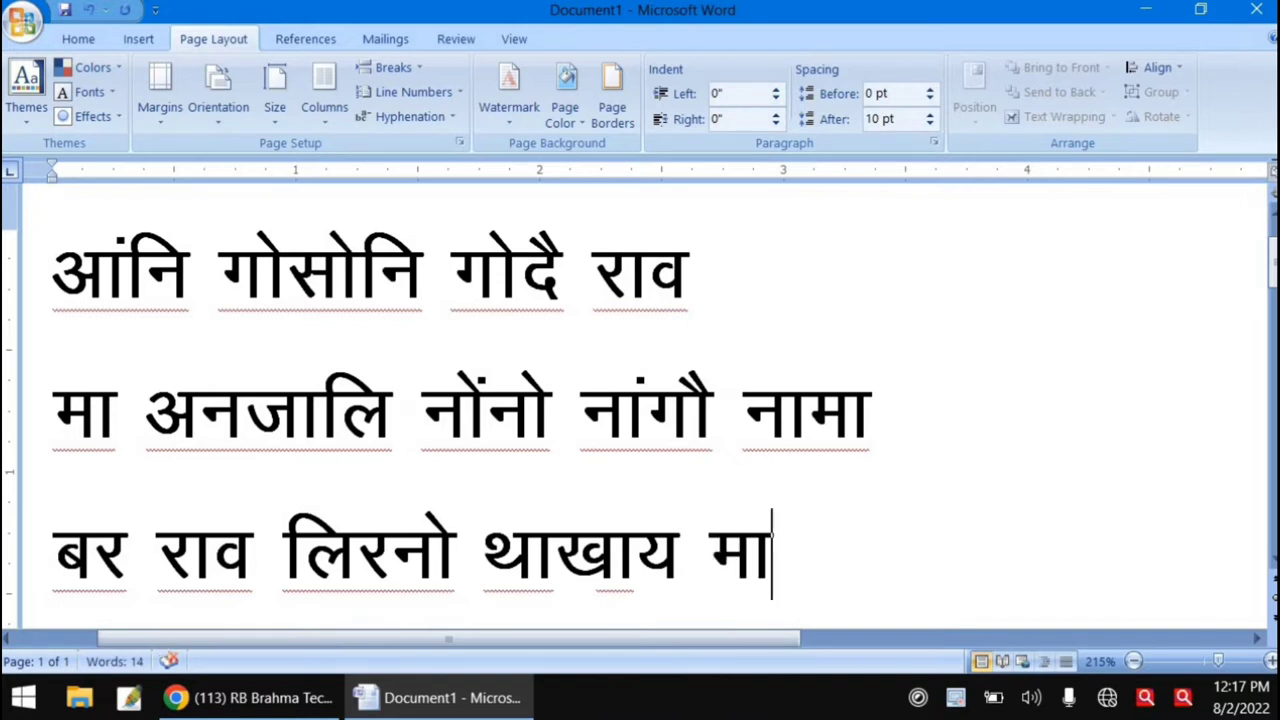
{"action": "type", "text": "ख"}
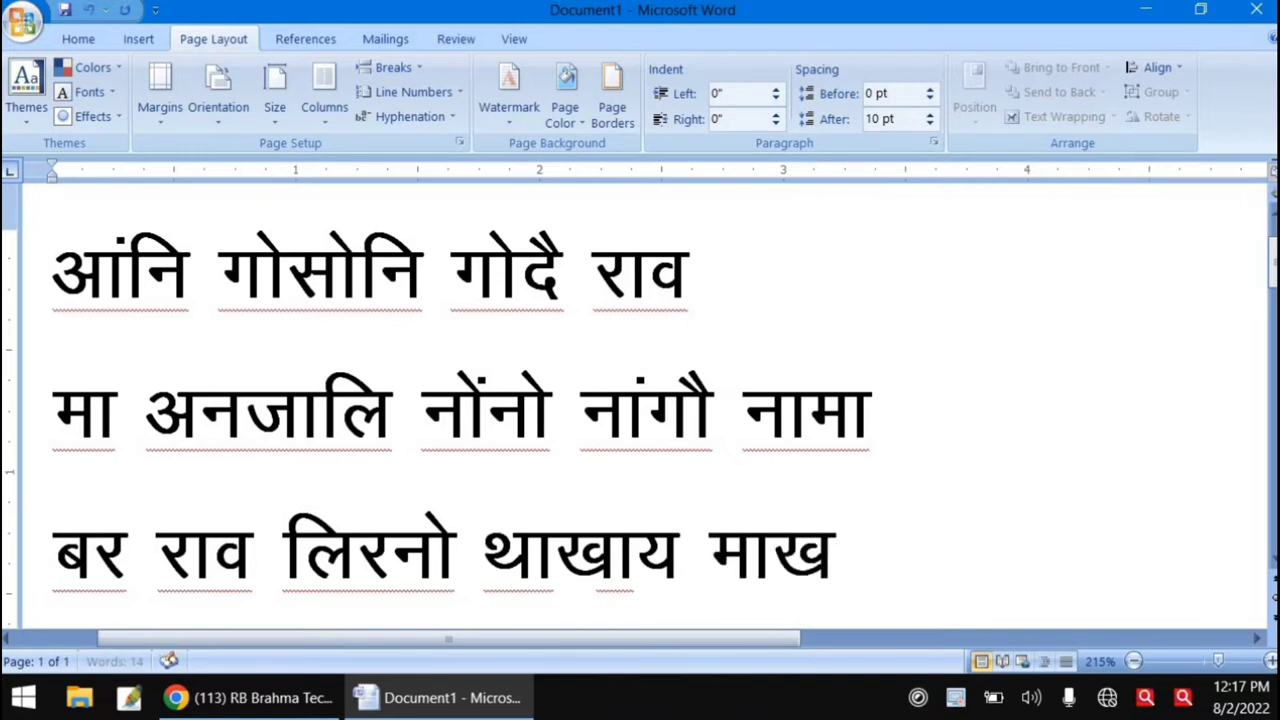
{"action": "type", "text": "ा"}
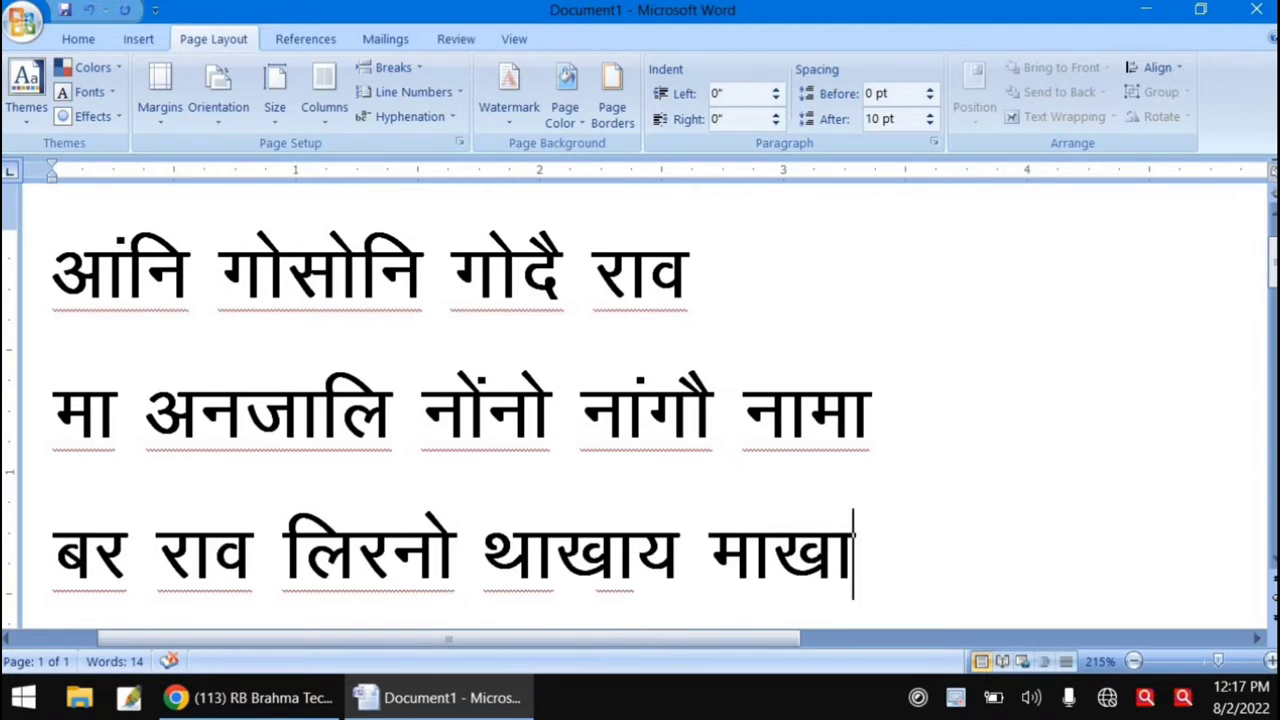
{"action": "type", "text": "से"}
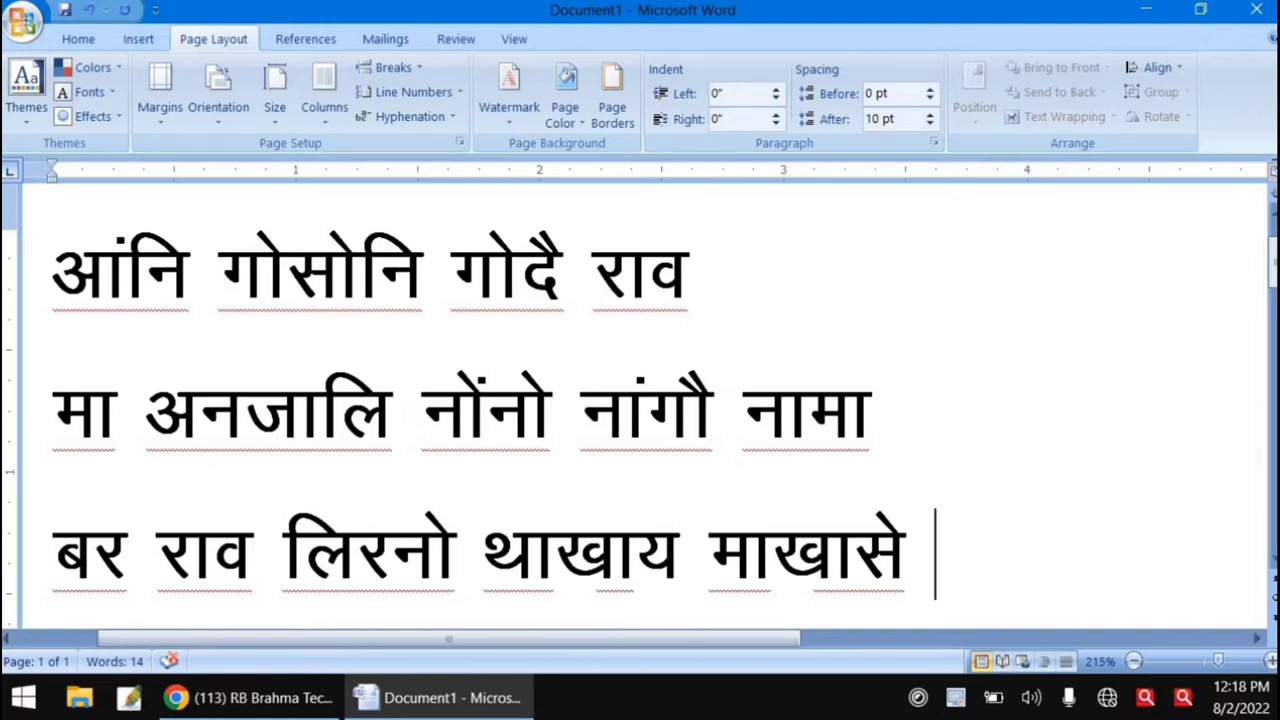
{"action": "type", "text": "ने"}
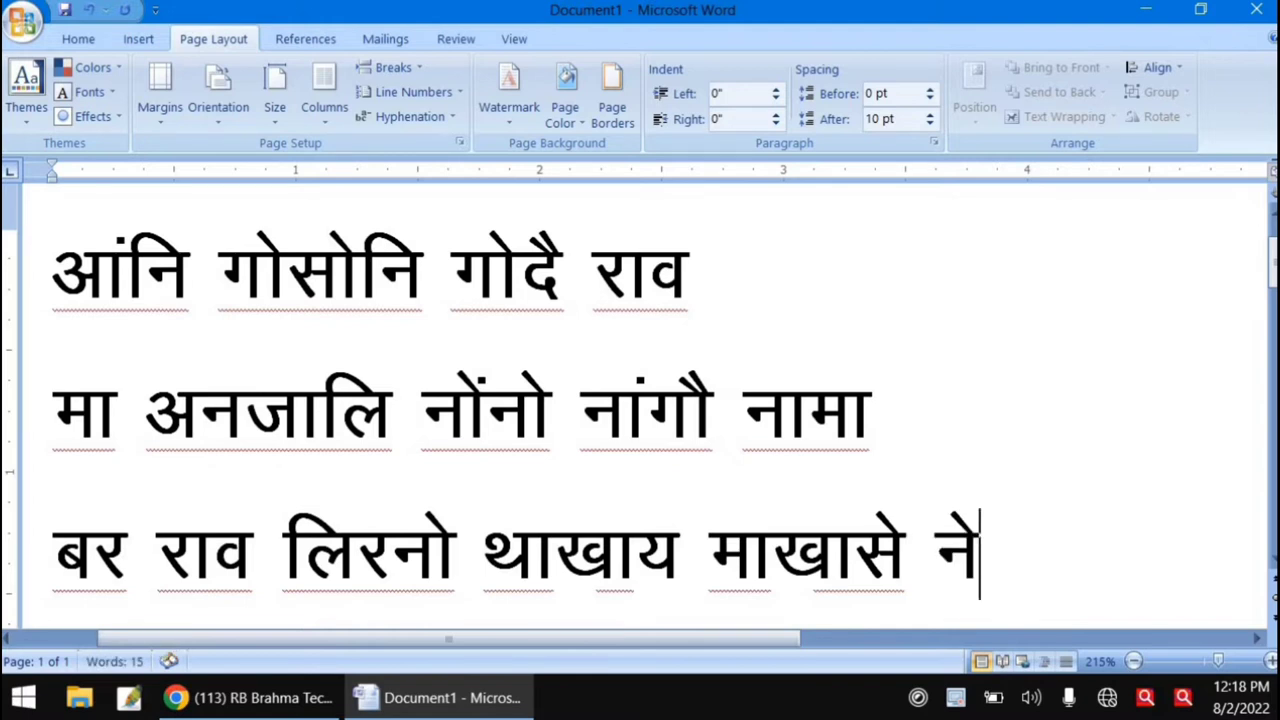
{"action": "type", "text": "म"}
{"action": "type", "text": "फ"}
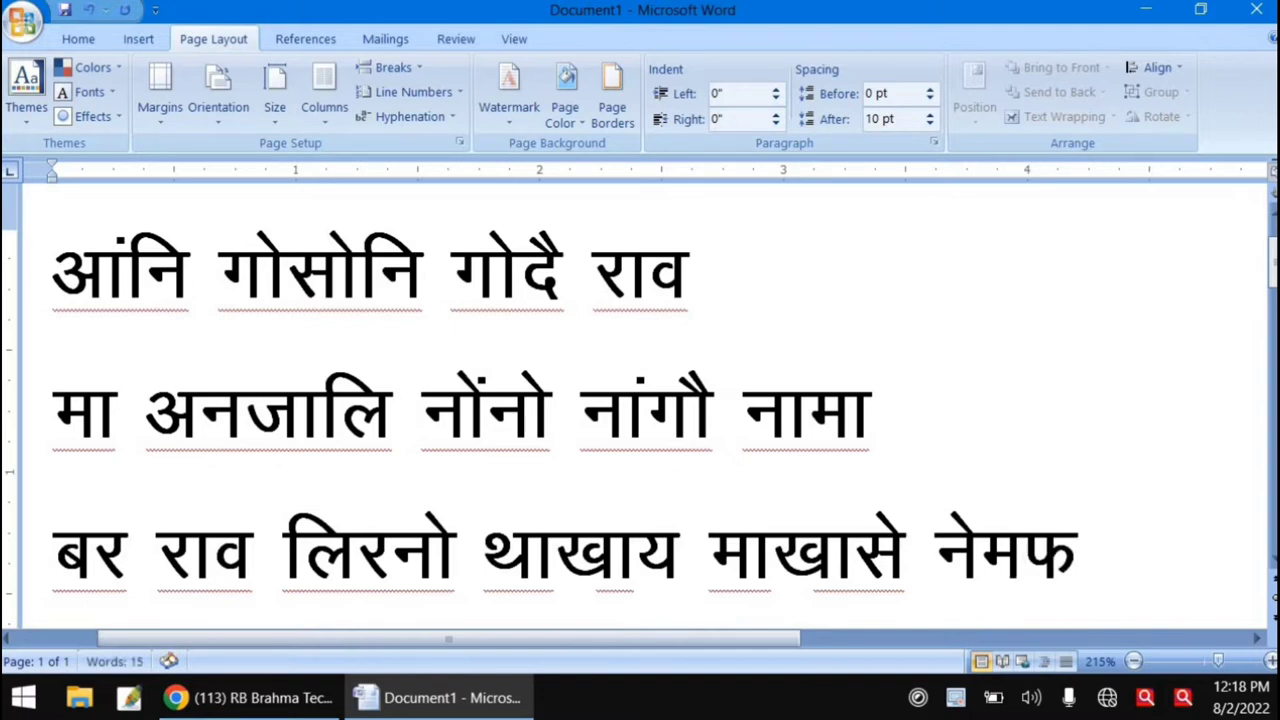
{"action": "type", "text": "ा"}
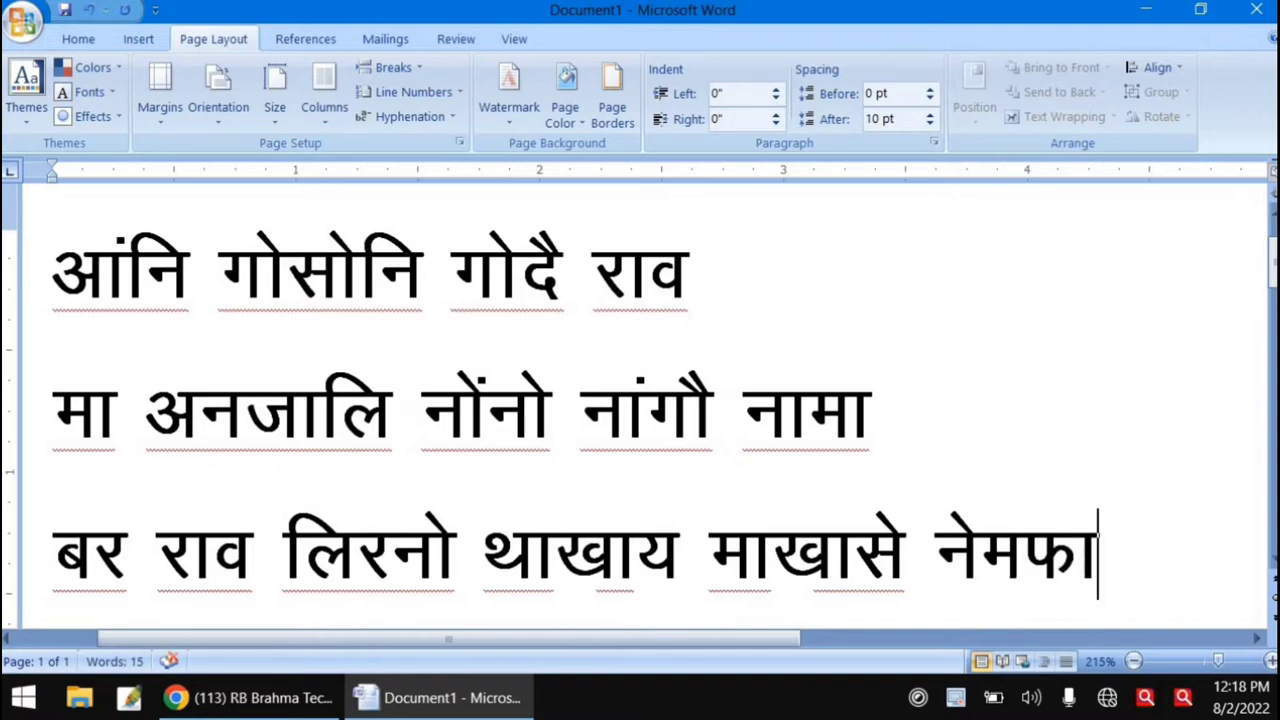
{"action": "type", "text": "े"}
{"action": "type", "text": "र"}
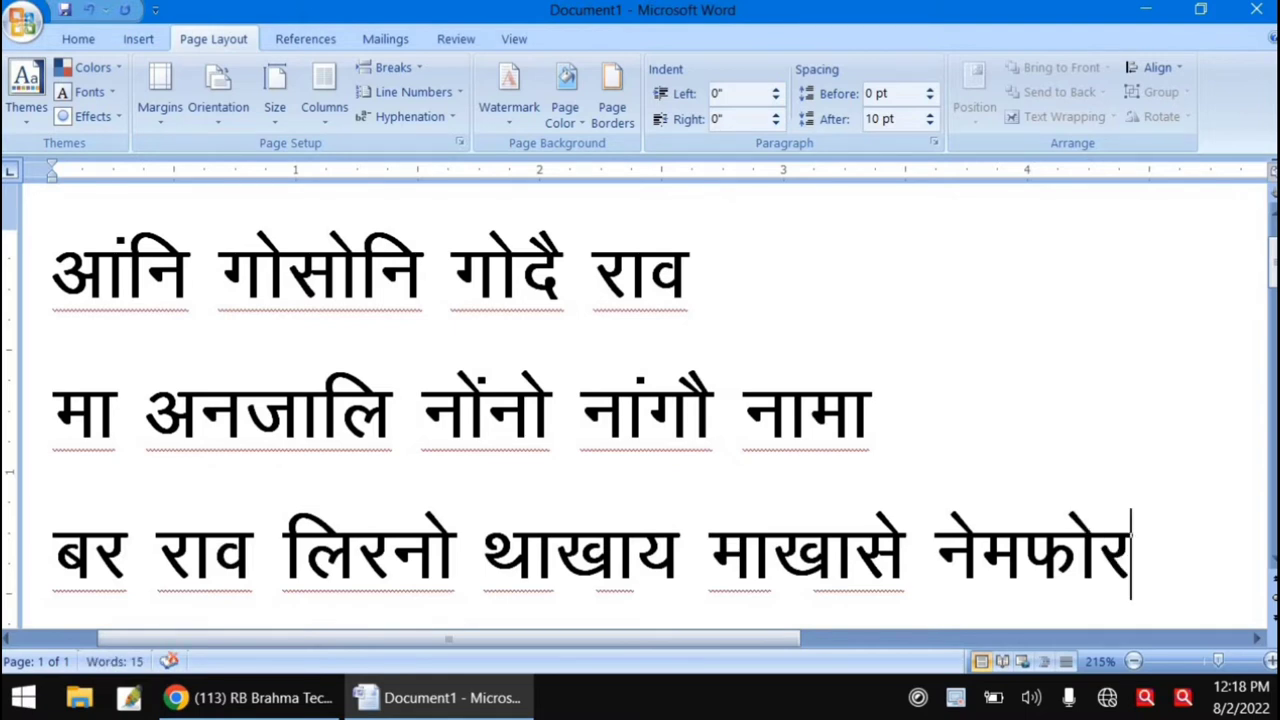
{"action": "type", "text": "खा"}
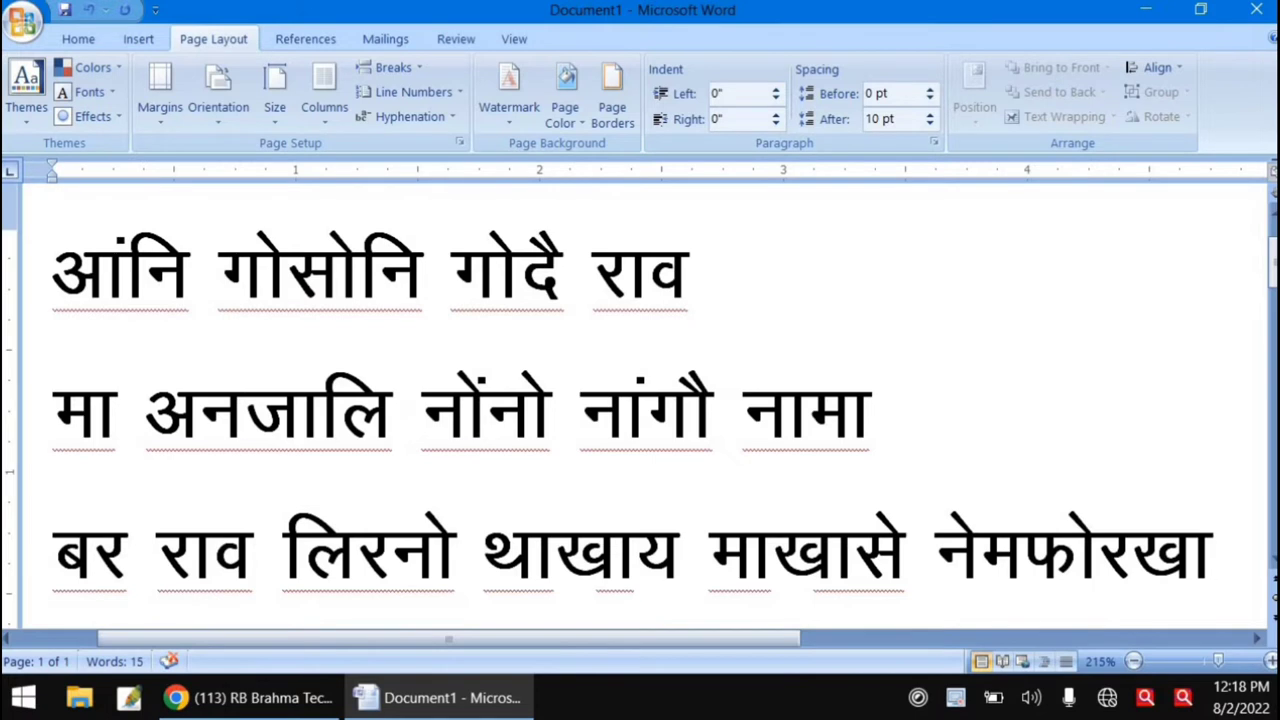
{"action": "type", "text": "ै"}
- Start a fourth line with गोसो and remove its last character
{"action": "key", "text": "Return"}
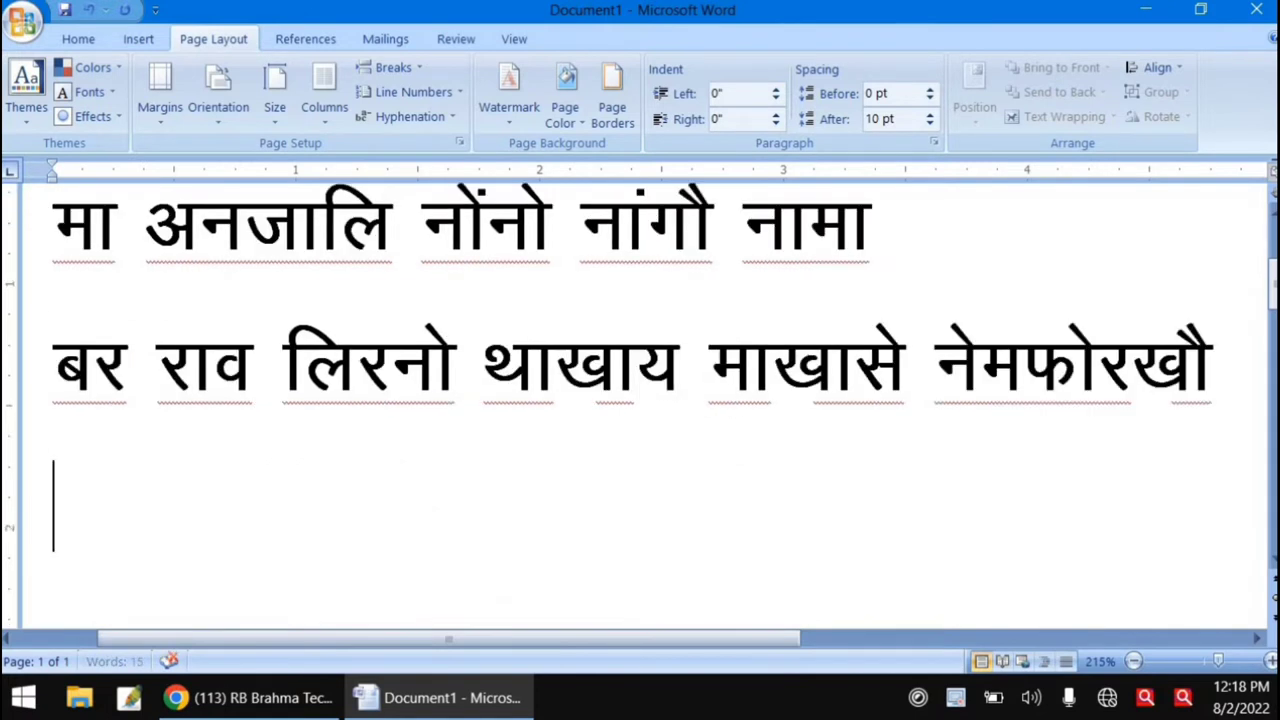
{"action": "type", "text": "गा"}
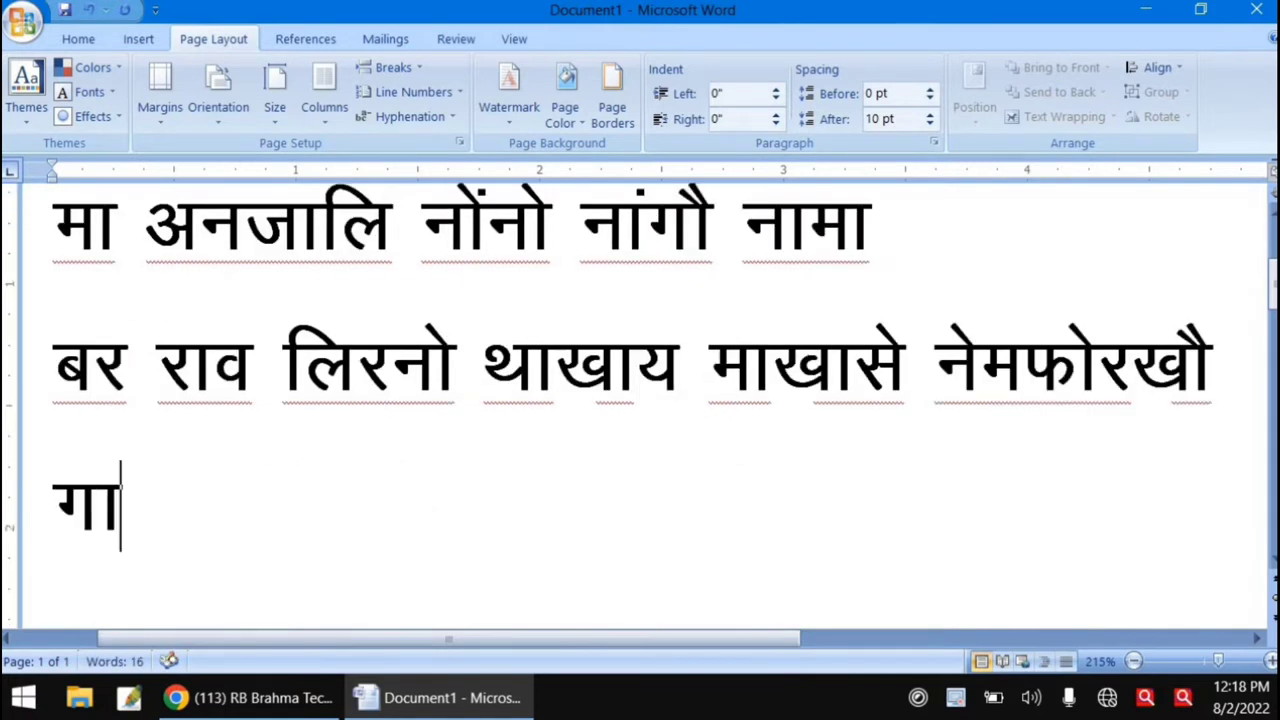
{"action": "type", "text": "े"}
{"action": "type", "text": "सा"}
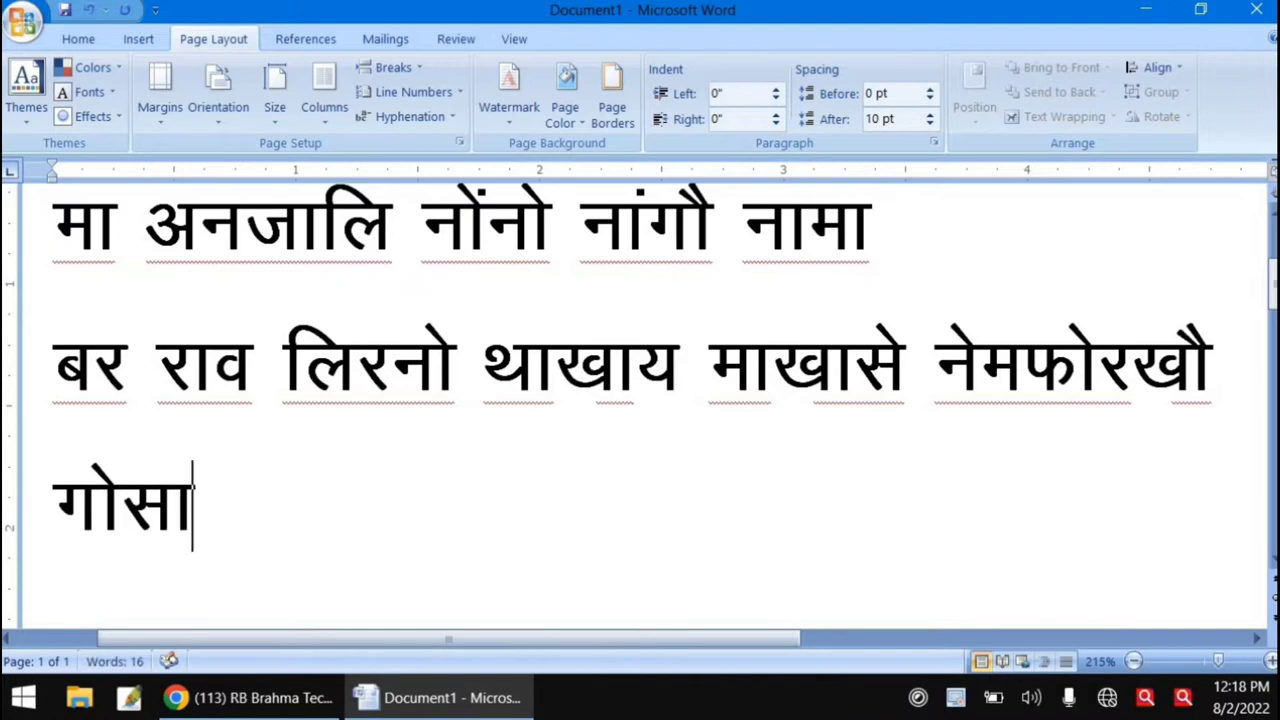
{"action": "type", "text": "े"}
{"action": "key", "text": "BackSpace"}
{"action": "key", "text": "BackSpace"}
{"action": "key", "text": "BackSpace"}
{"action": "key", "text": "BackSpace"}
{"action": "key", "text": "BackSpace"}
{"action": "key", "text": "BackSpace"}
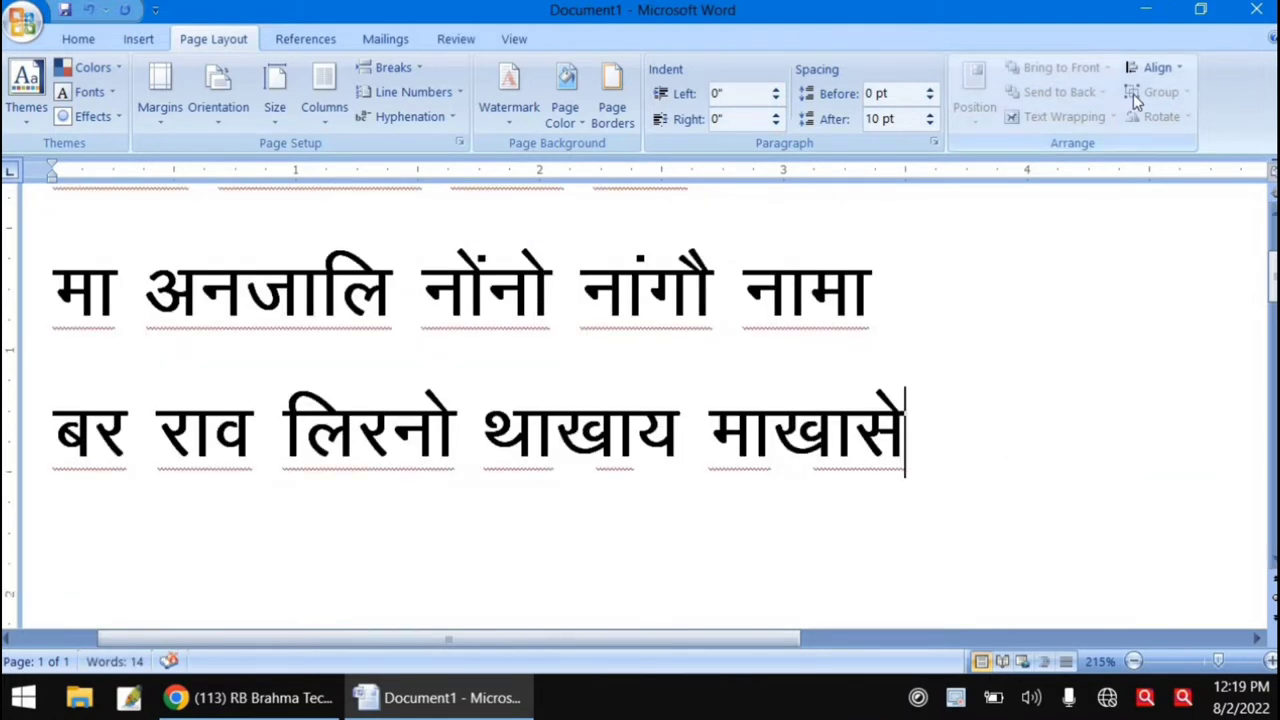
- Select all the document's text and delete it
{"action": "key", "text": "ctrl+a"}
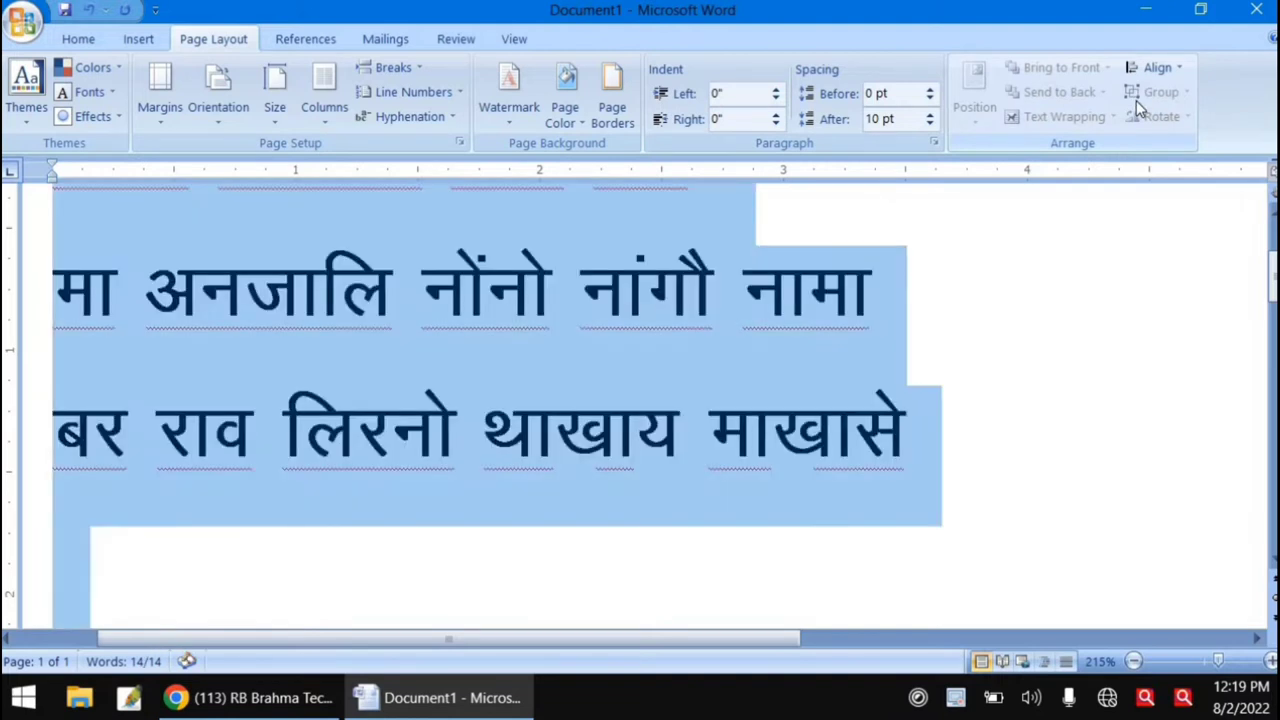
{"action": "key", "text": "Delete"}
{"action": "scroll", "coordinate": [1066, 70], "scroll_direction": "up", "scroll_amount": 1}
{"action": "scroll", "coordinate": [1066, 70], "scroll_direction": "up", "scroll_amount": 1}
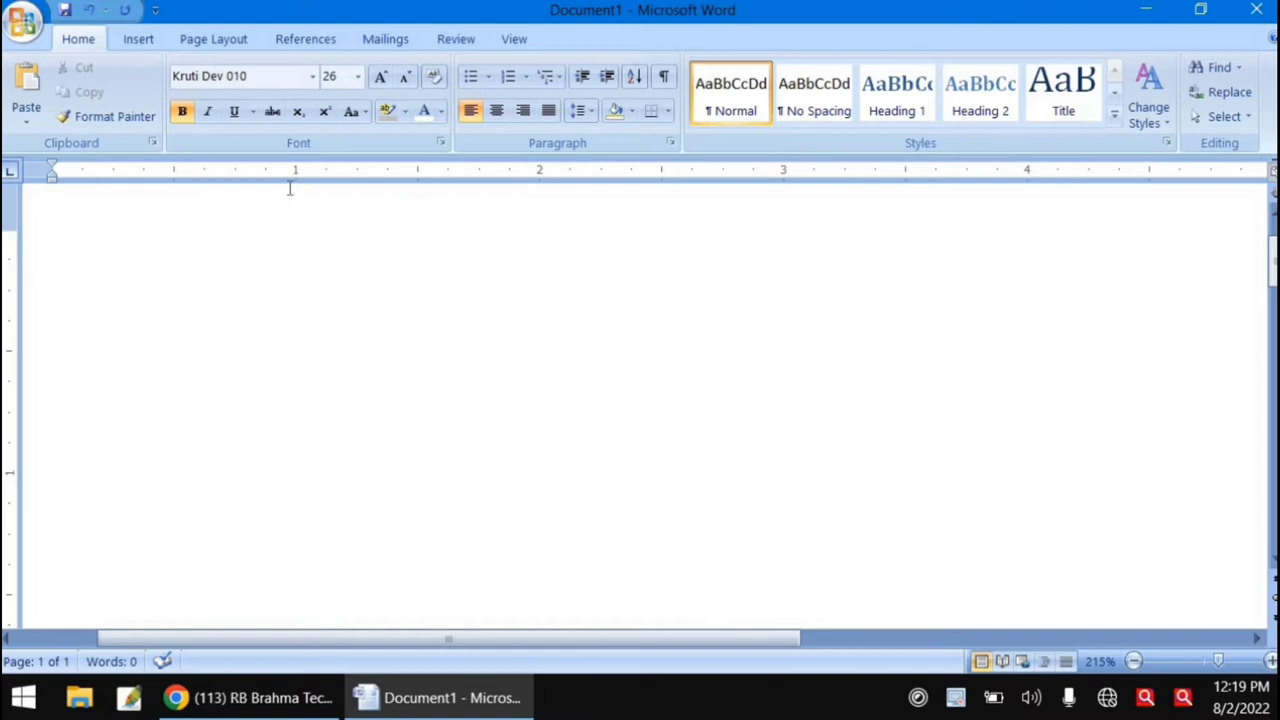
{"action": "type", "text": "T"}
{"action": "type", "text": "Z"}
{"action": "key", "text": "BackSpace"}
{"action": "key", "text": "BackSpace"}
{"action": "type", "text": "Q"}
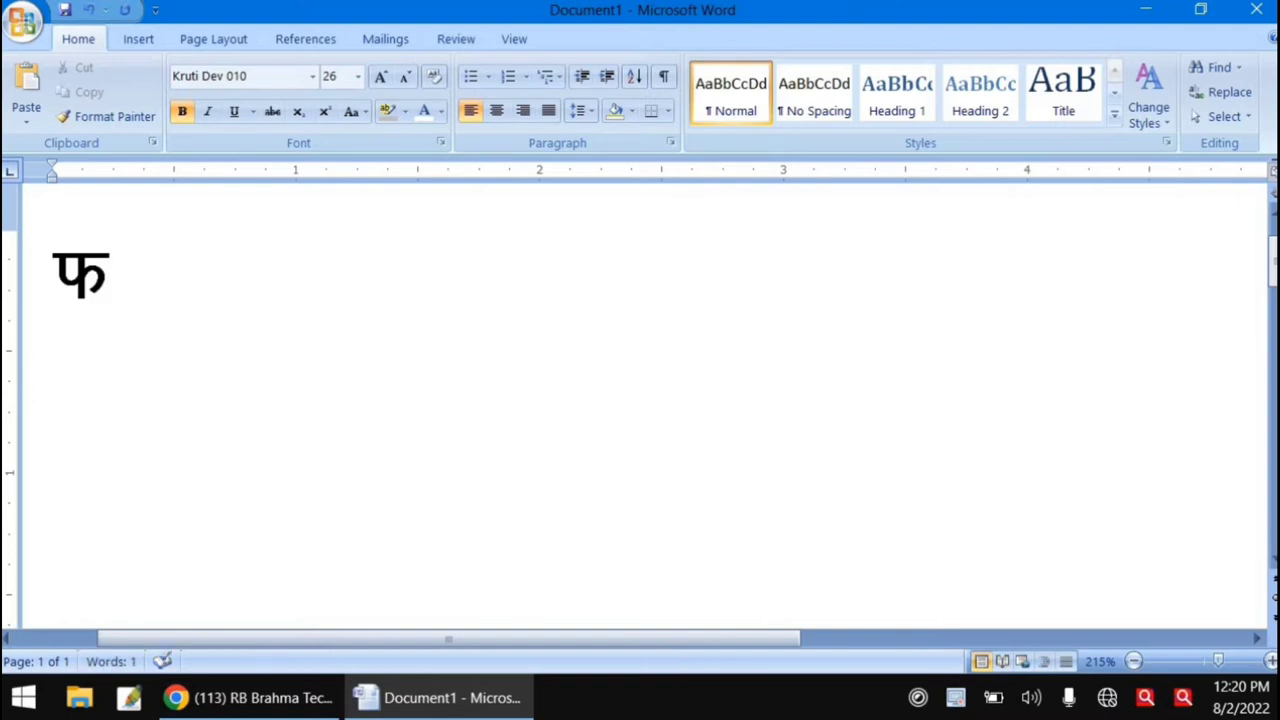
{"action": "type", "text": "z"}
{"action": "key", "text": "BackSpace"}
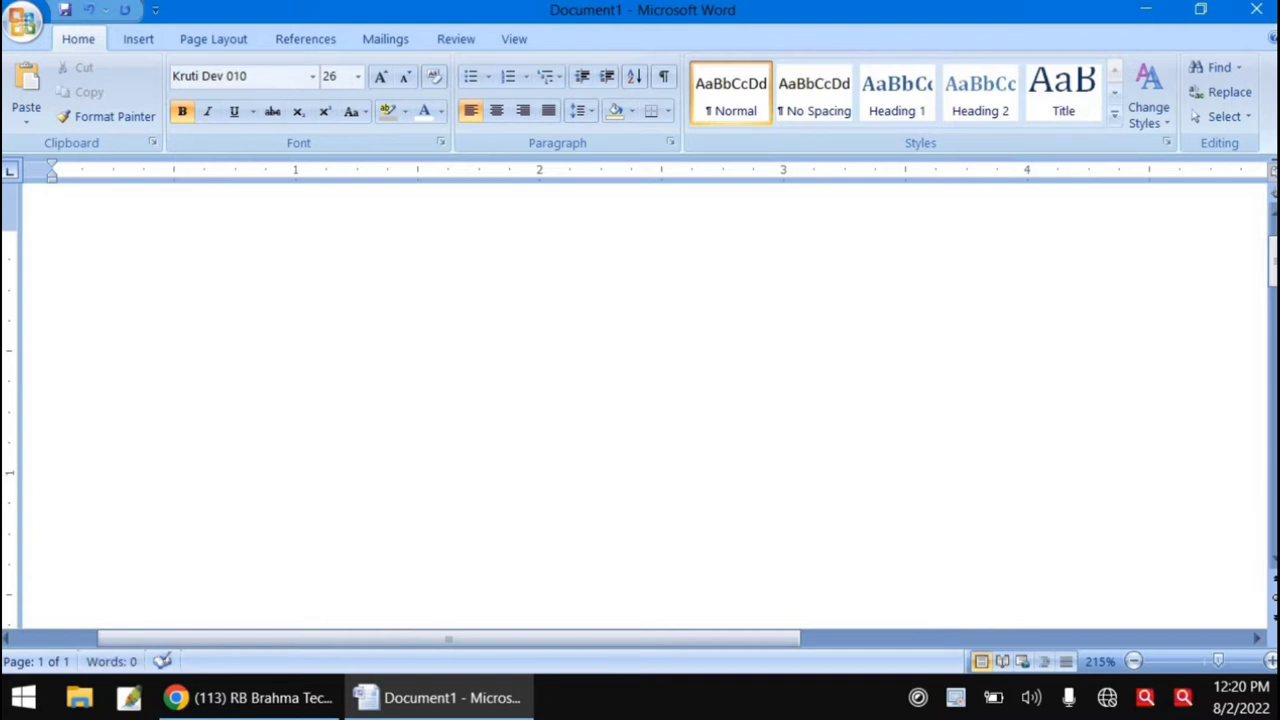
{"action": "type", "text": "d"}
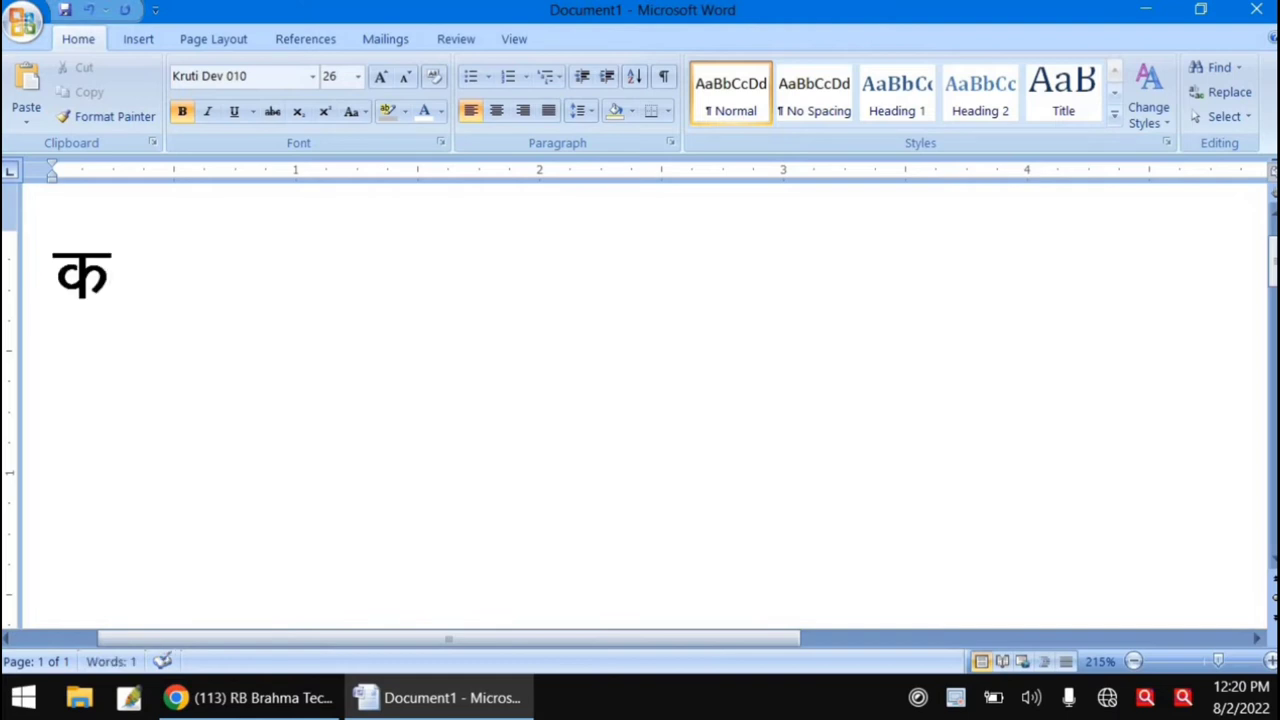
{"action": "key", "text": "BackSpace"}
{"action": "type", "text": "Q"}
{"action": "key", "text": "BackSpace"}
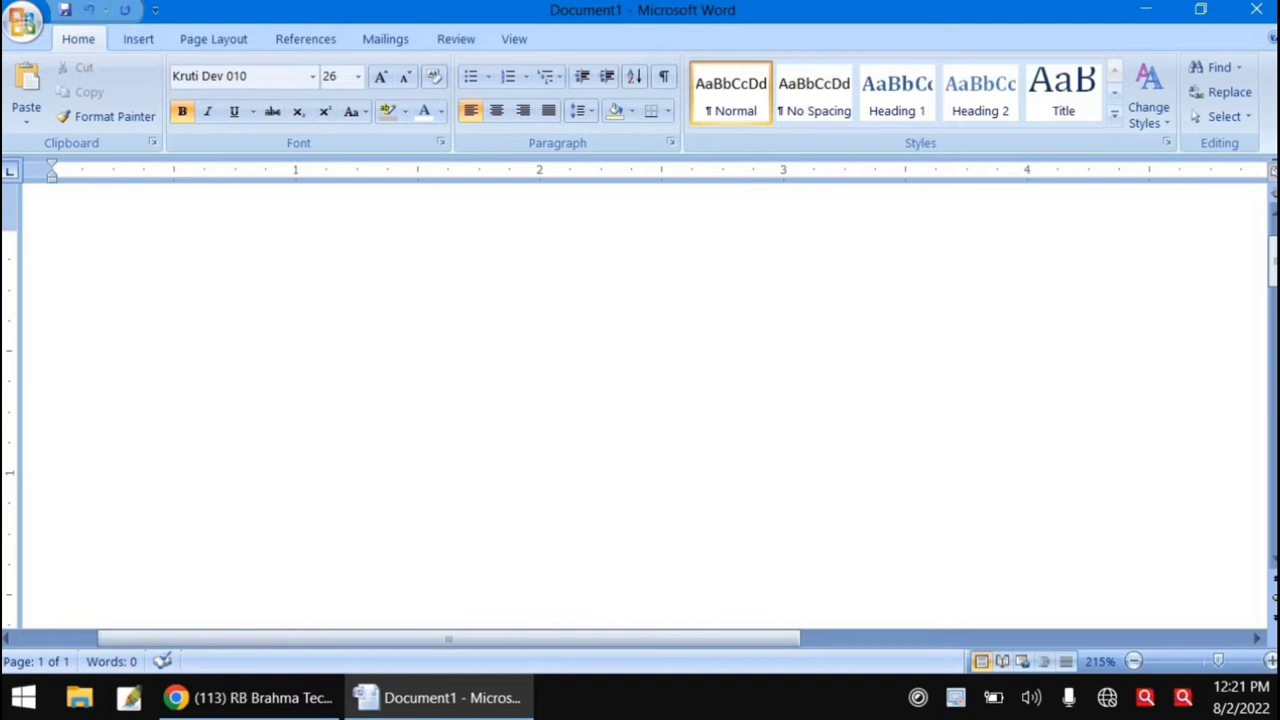
- Type the note 'Alt +0216' in Calibri on the first line
{"action": "key", "text": "alt+shift"}
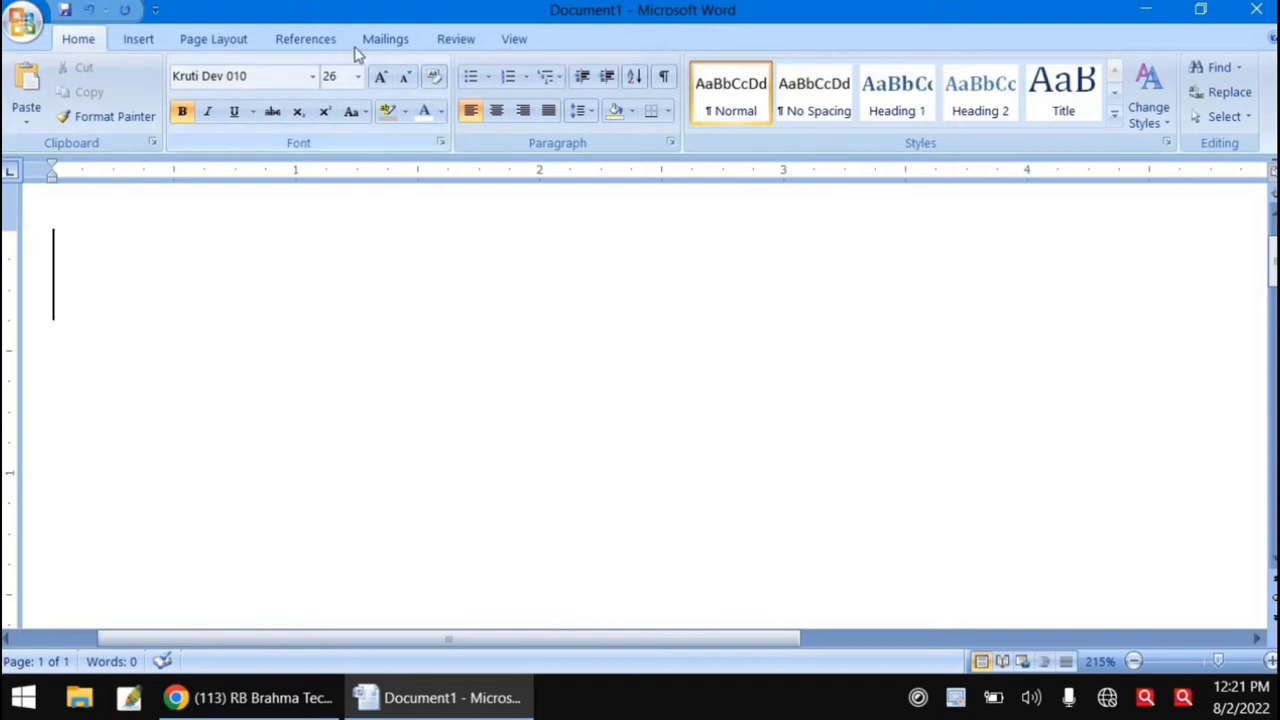
{"action": "type", "text": "Al"}
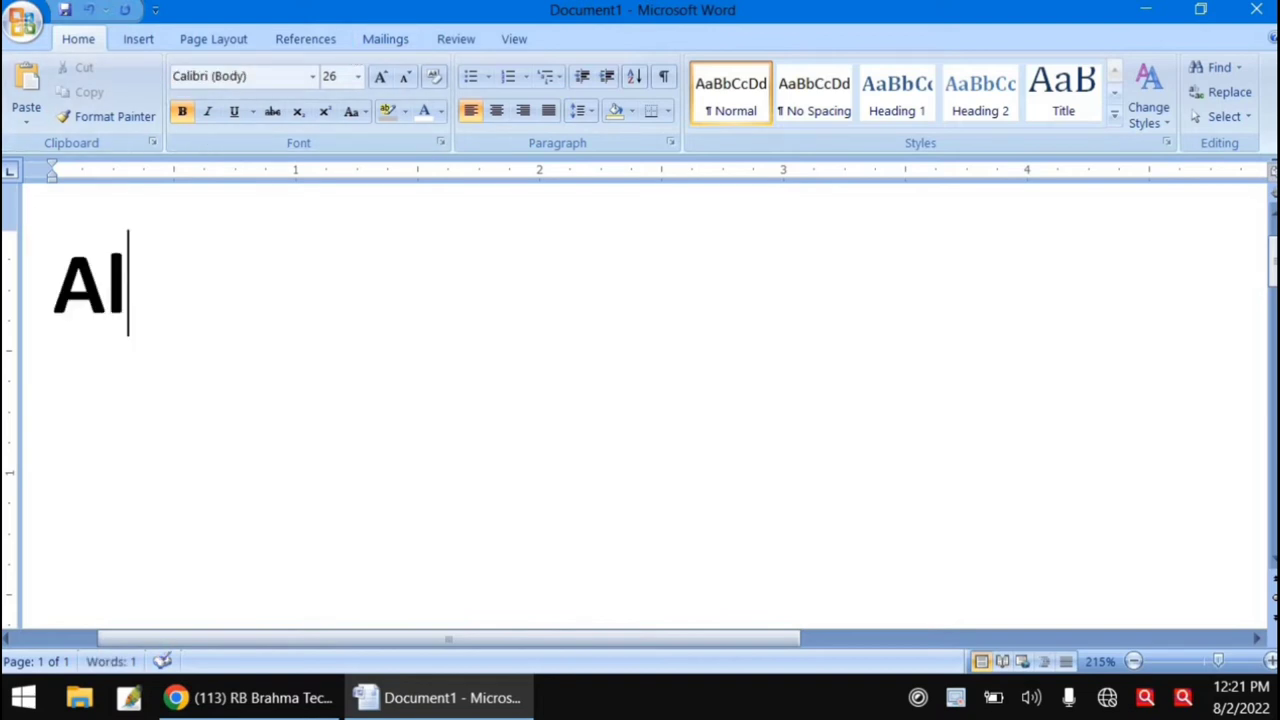
{"action": "type", "text": "t"}
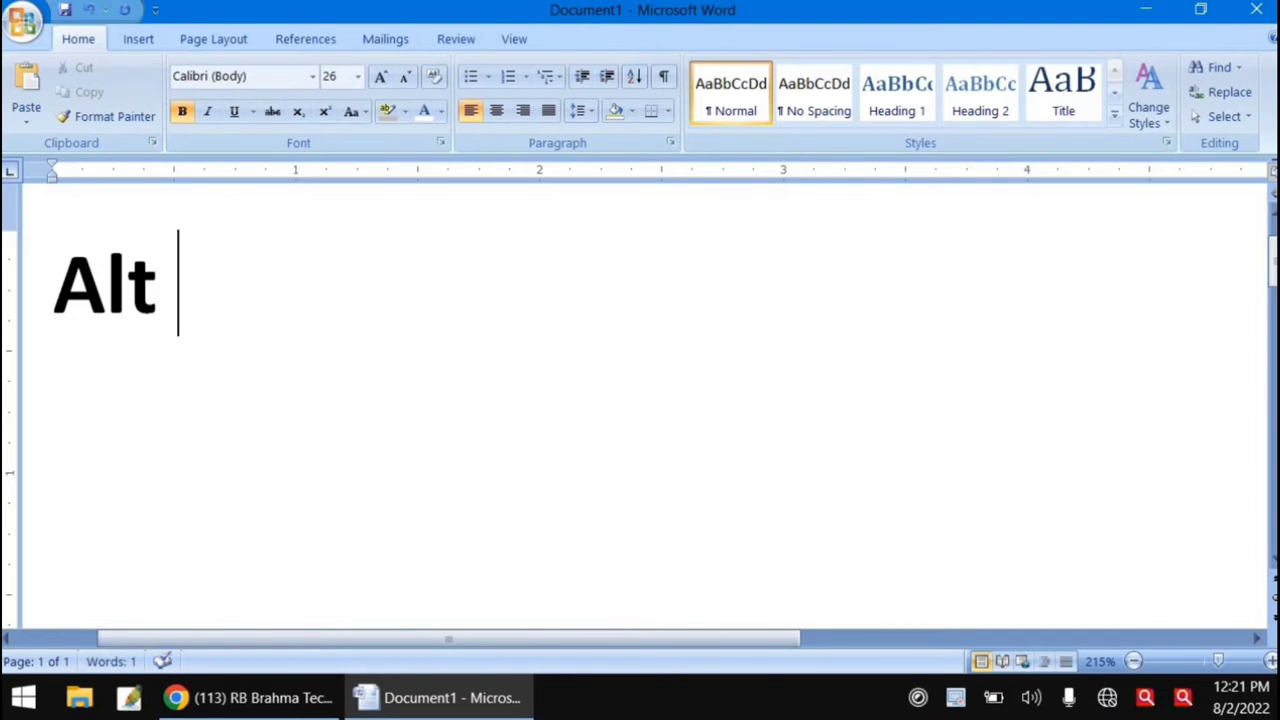
{"action": "type", "text": " +"}
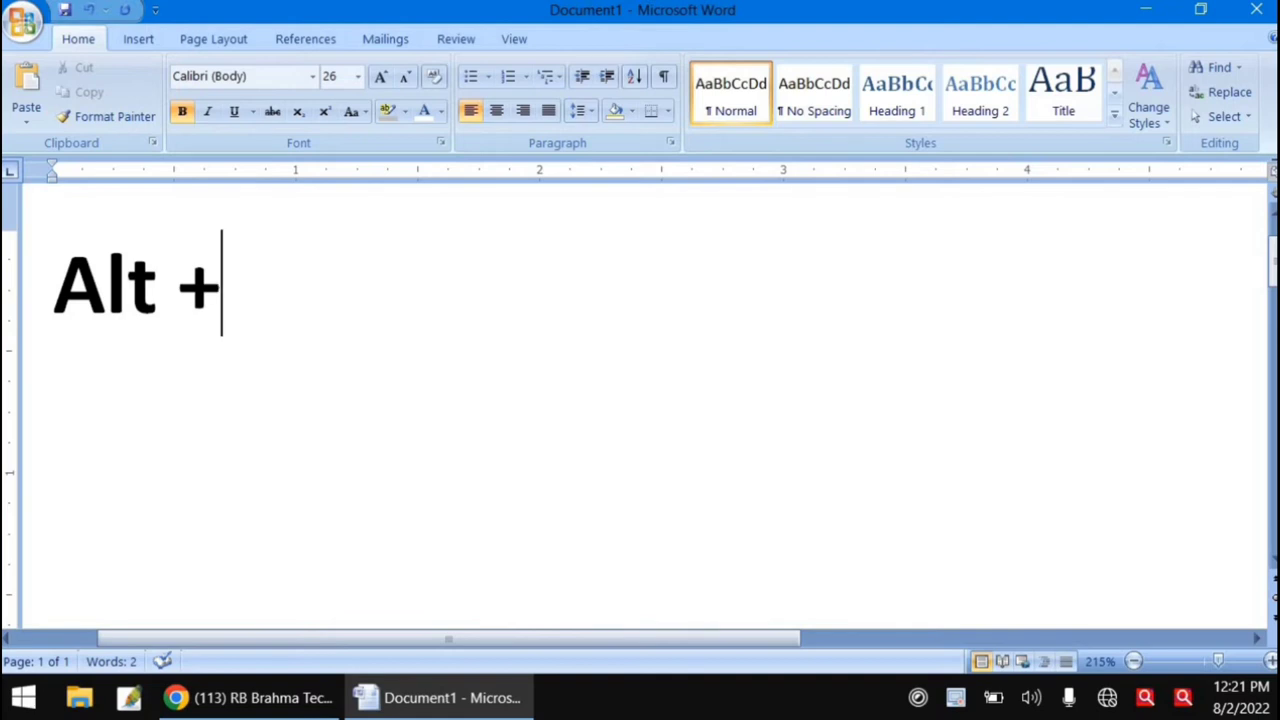
{"action": "type", "text": "0"}
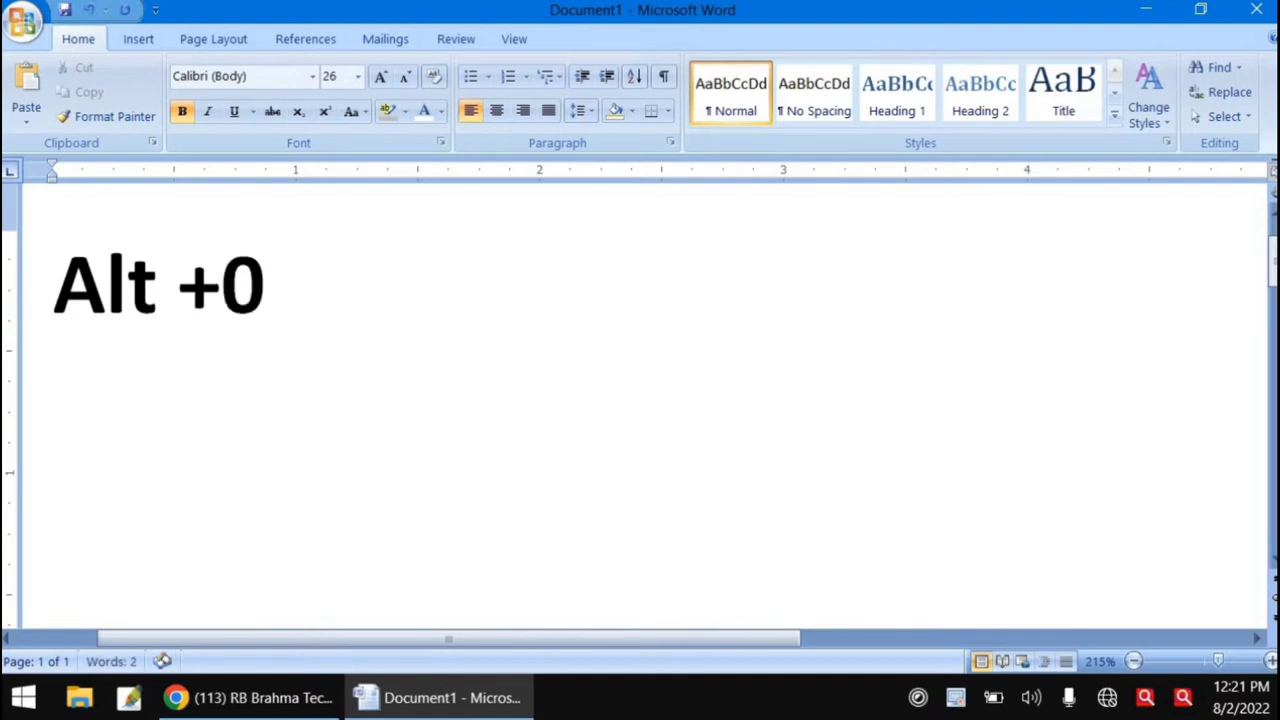
{"action": "type", "text": "216"}
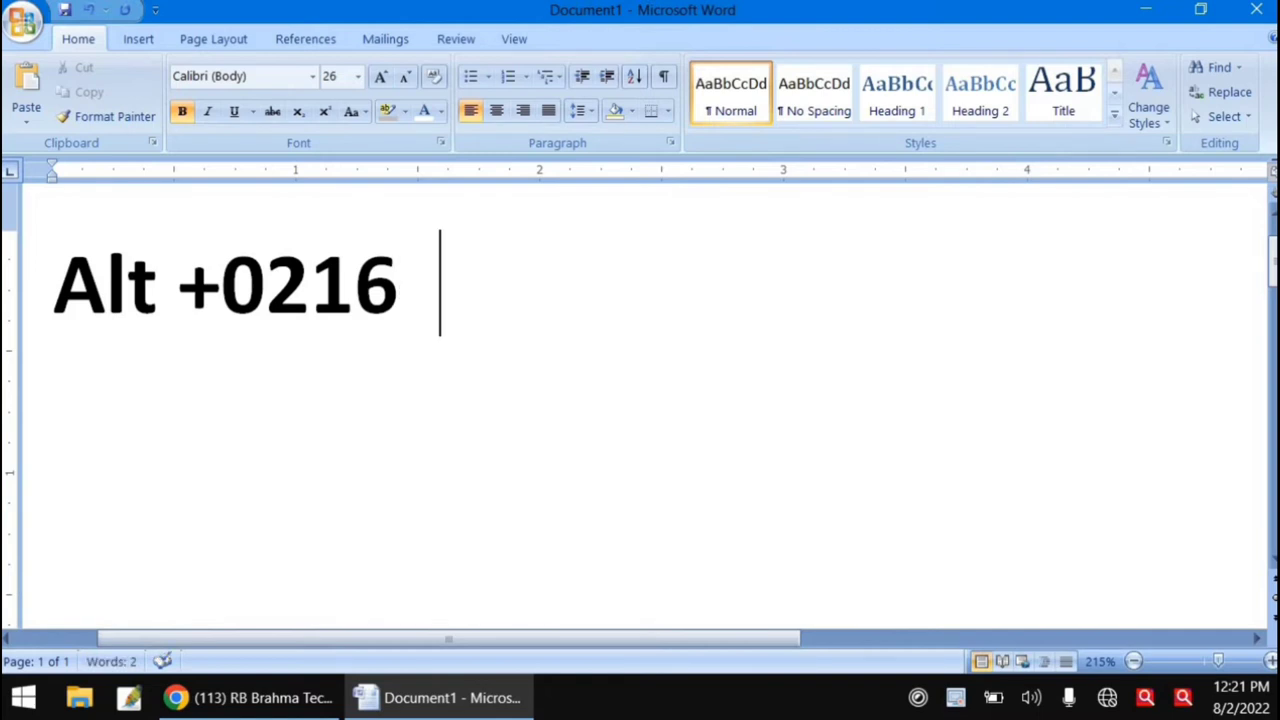
- Insert क्र via Alt+0216 in Kruti Dev 010, then start a new line
{"action": "key", "text": "alt"}
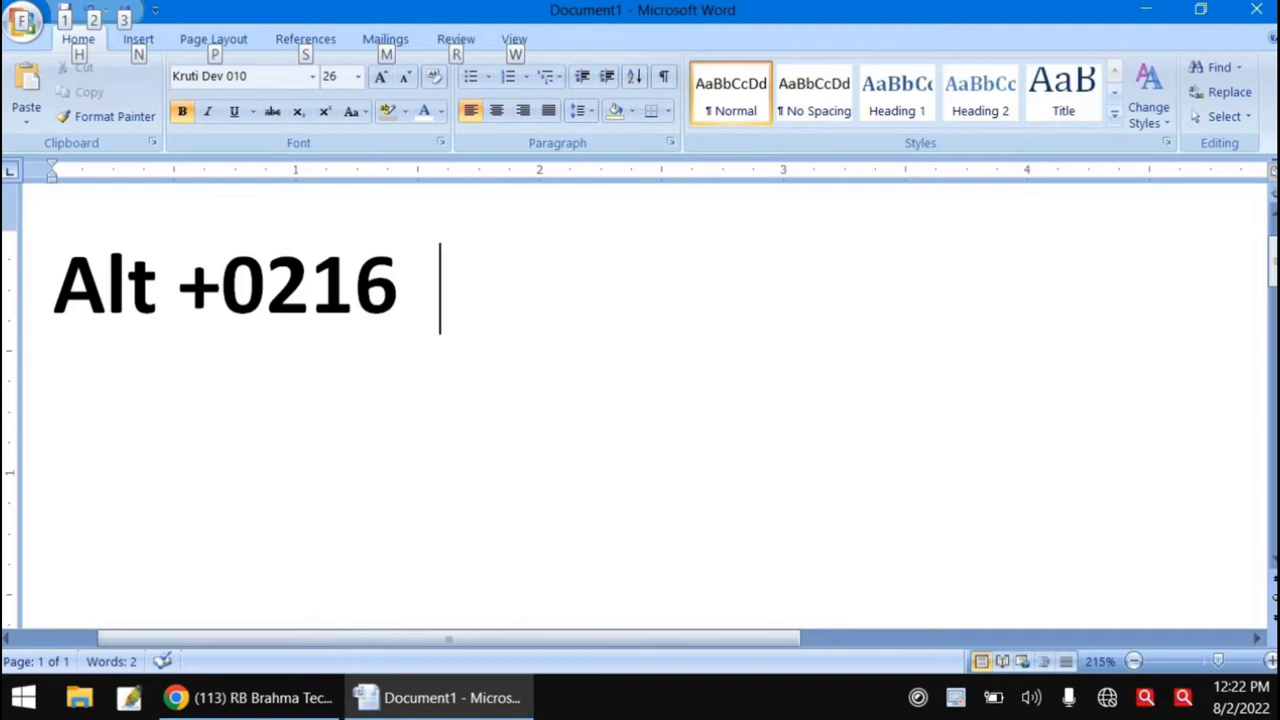
{"action": "key", "text": "alt"}
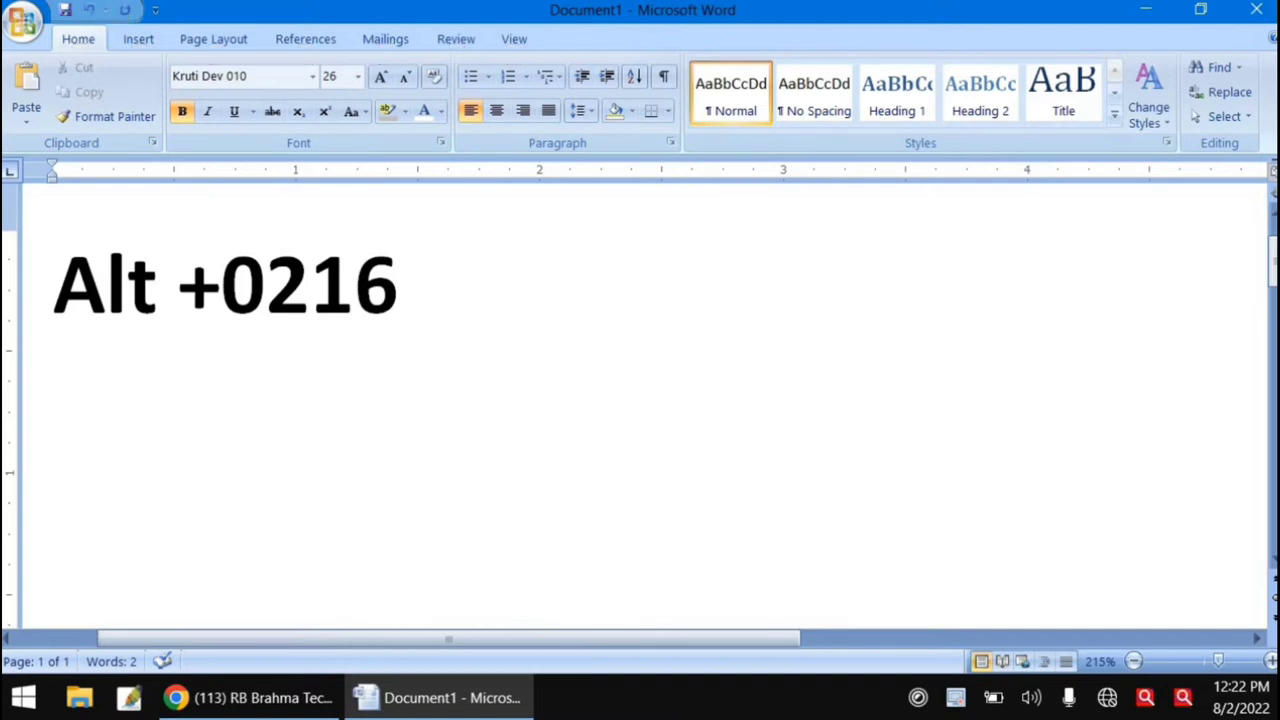
{"action": "key", "text": "alt+0216"}
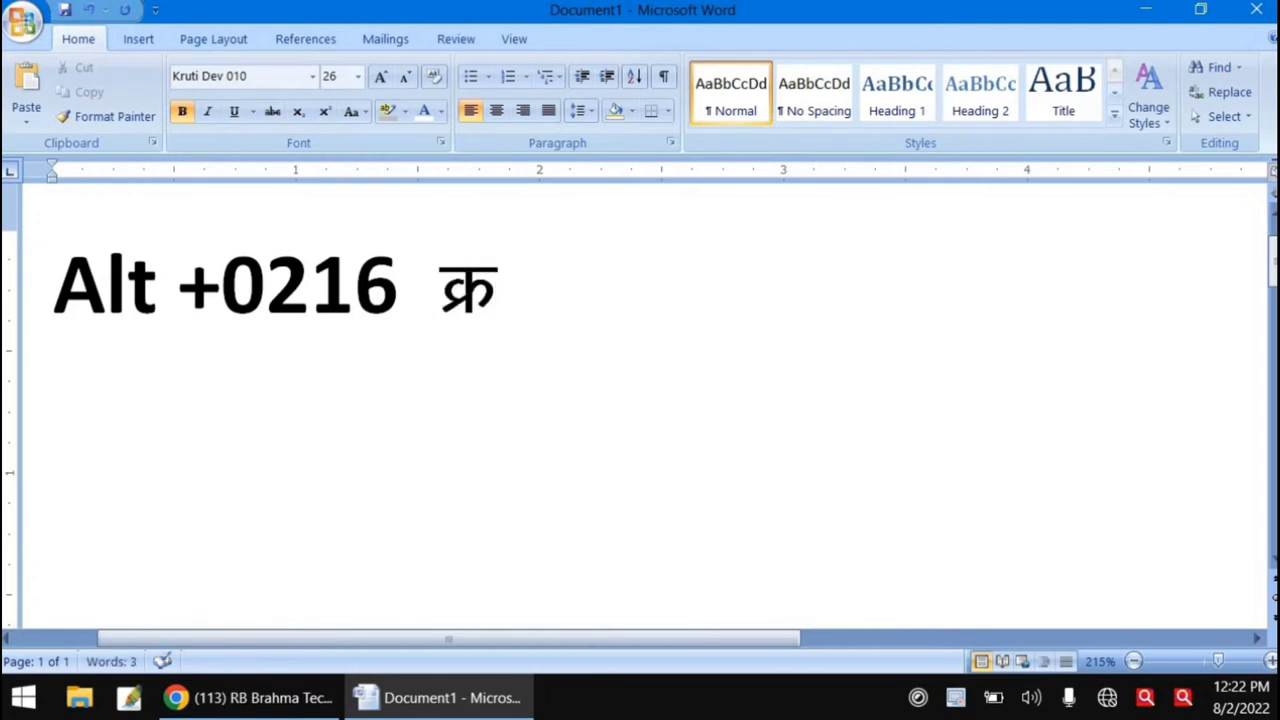
{"action": "key", "text": "Return"}
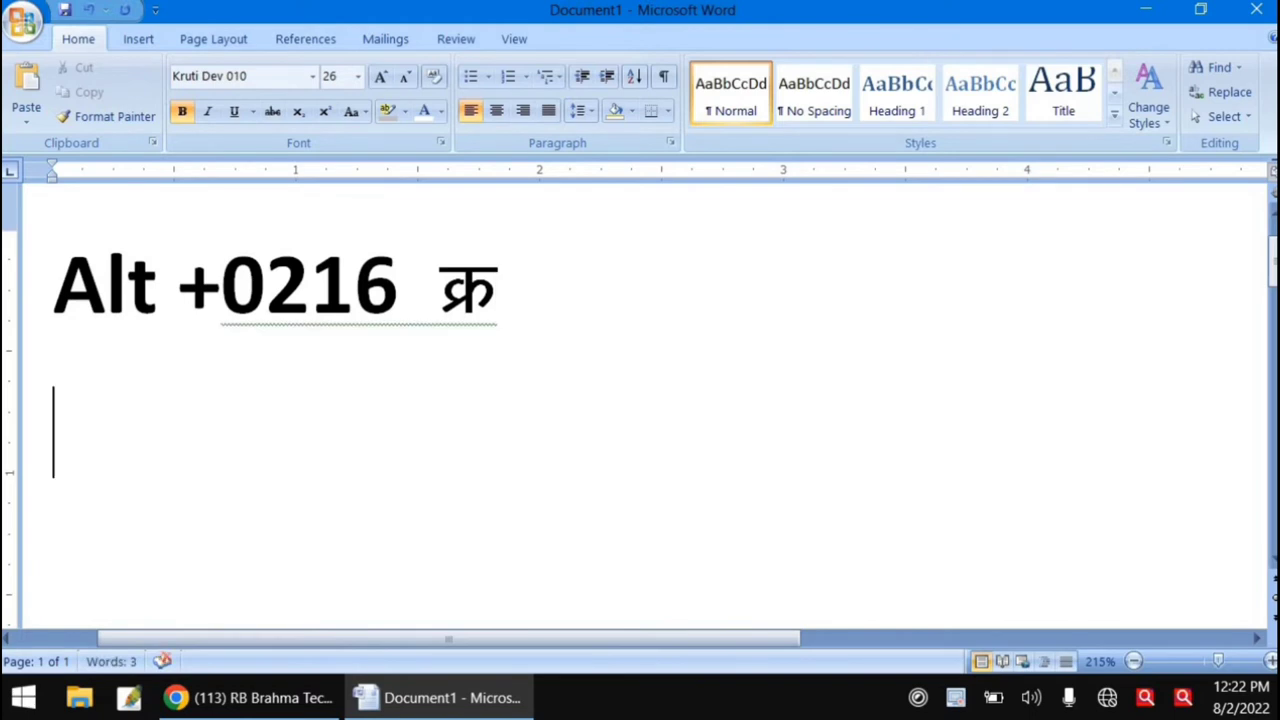
- Type 'Alt + 0221', then switch to Kruti Dev 010 and enter Alt+0221 to produce फ्र
{"action": "type", "text": "Alt"}
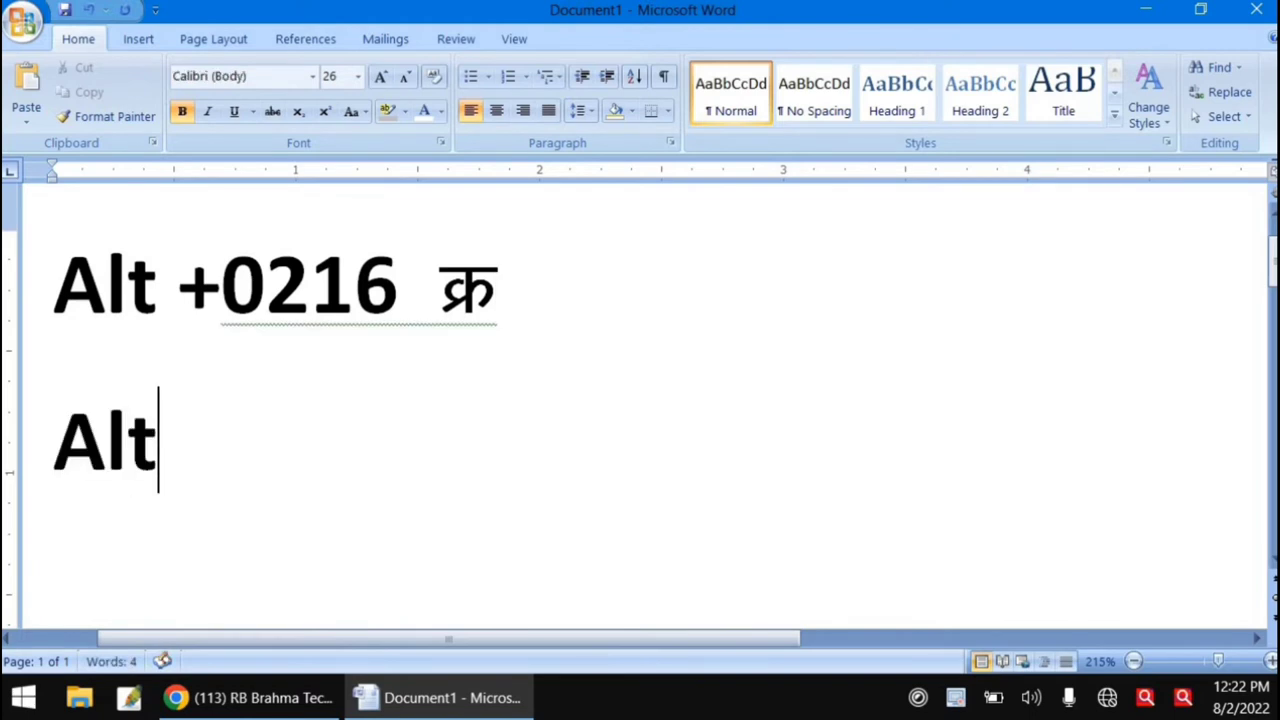
{"action": "type", "text": " +"}
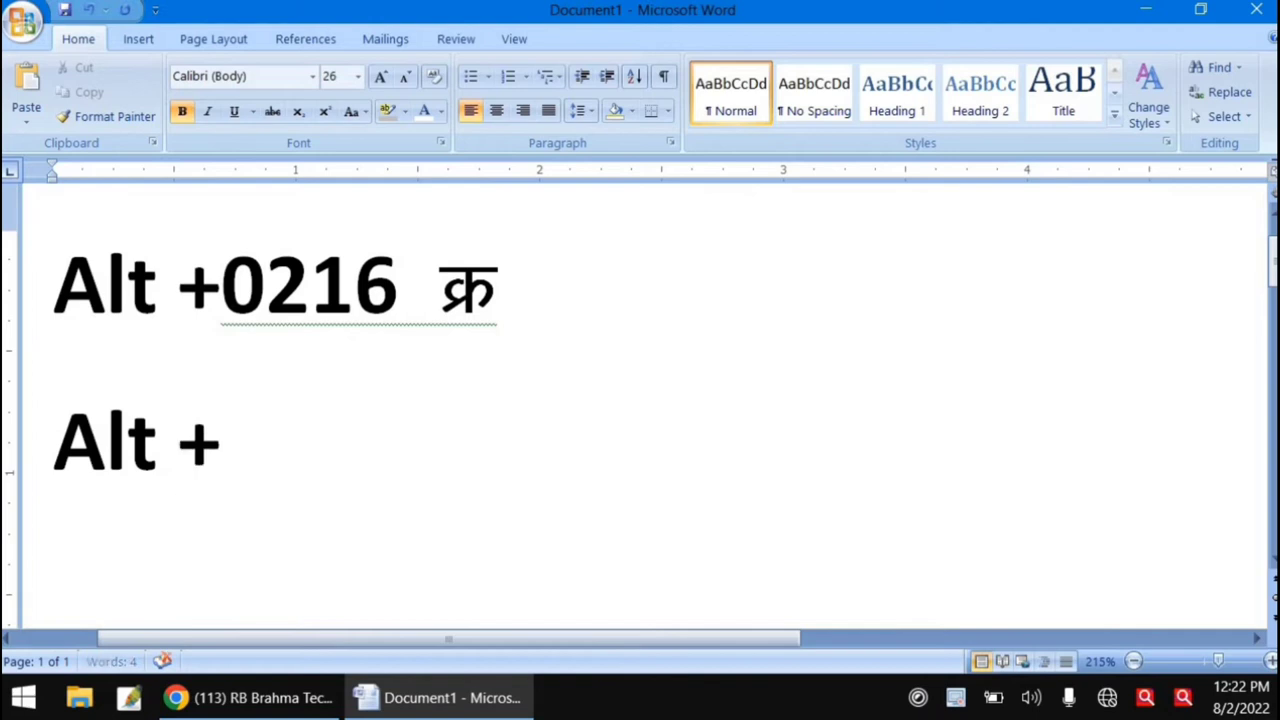
{"action": "type", "text": " 022"}
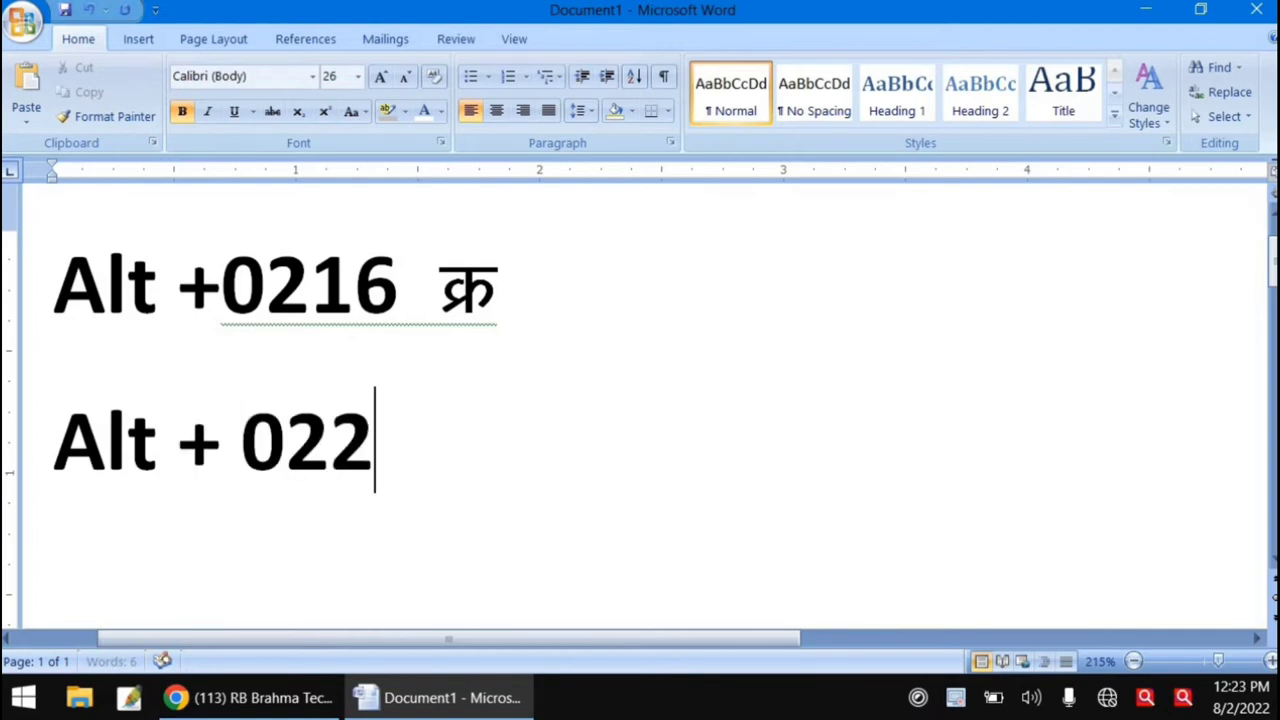
{"action": "type", "text": "1"}
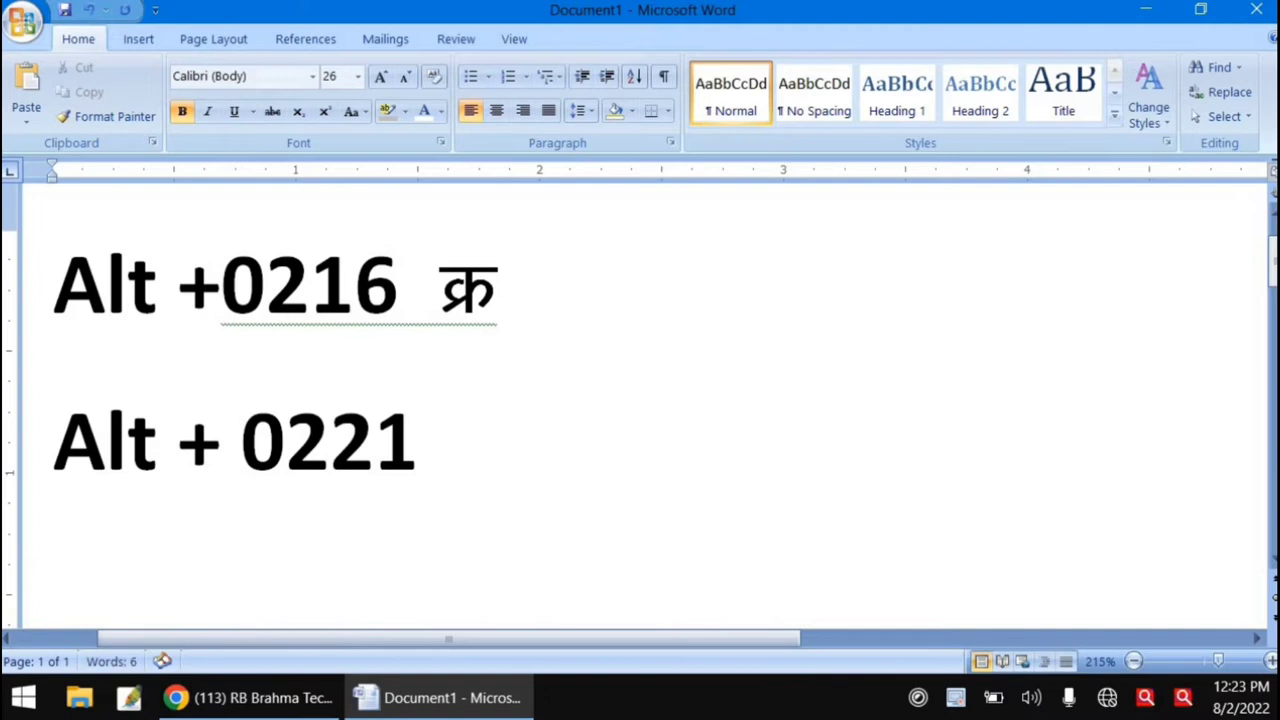
{"action": "key", "text": "alt"}
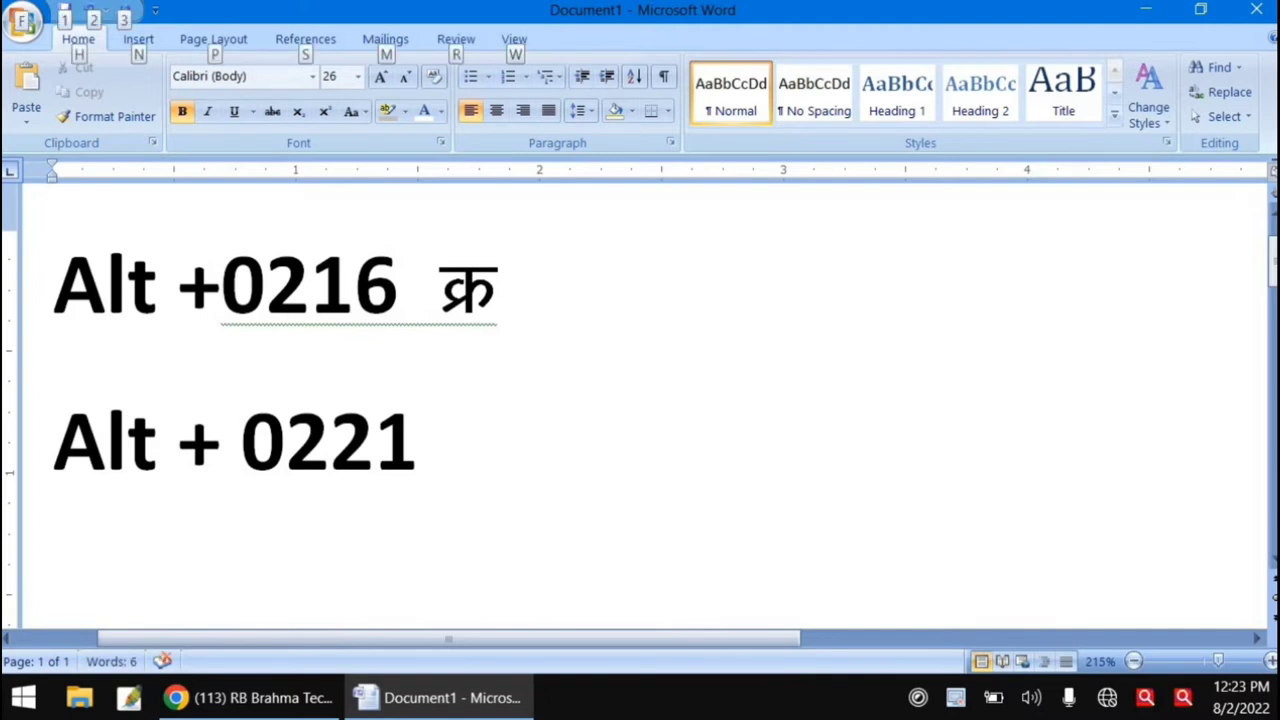
{"action": "key", "text": "alt"}
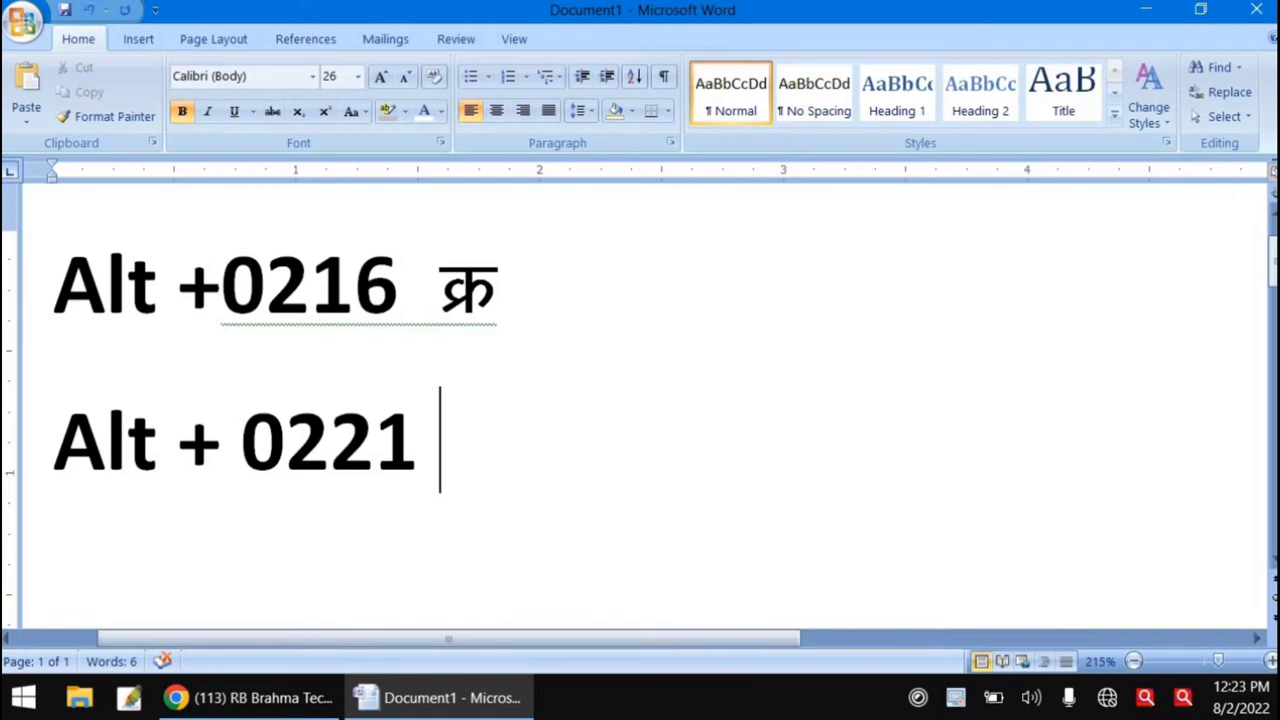
{"action": "key", "text": "alt"}
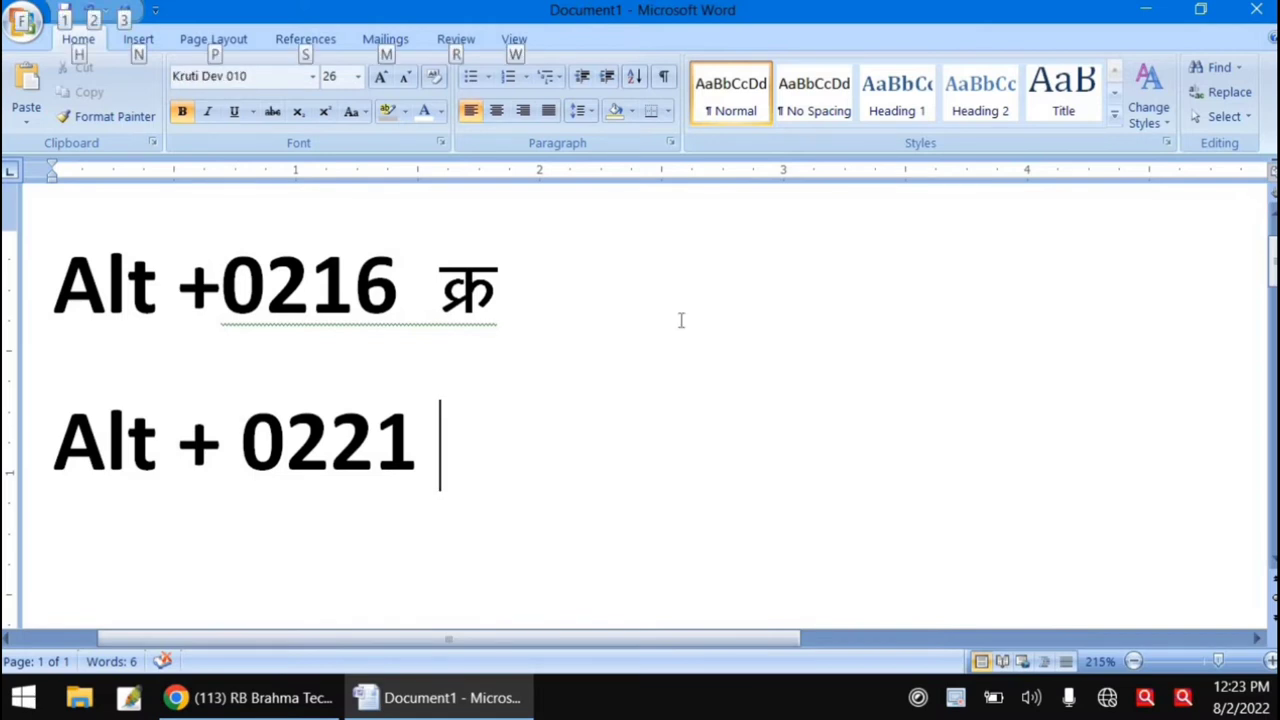
{"action": "key", "text": "alt"}
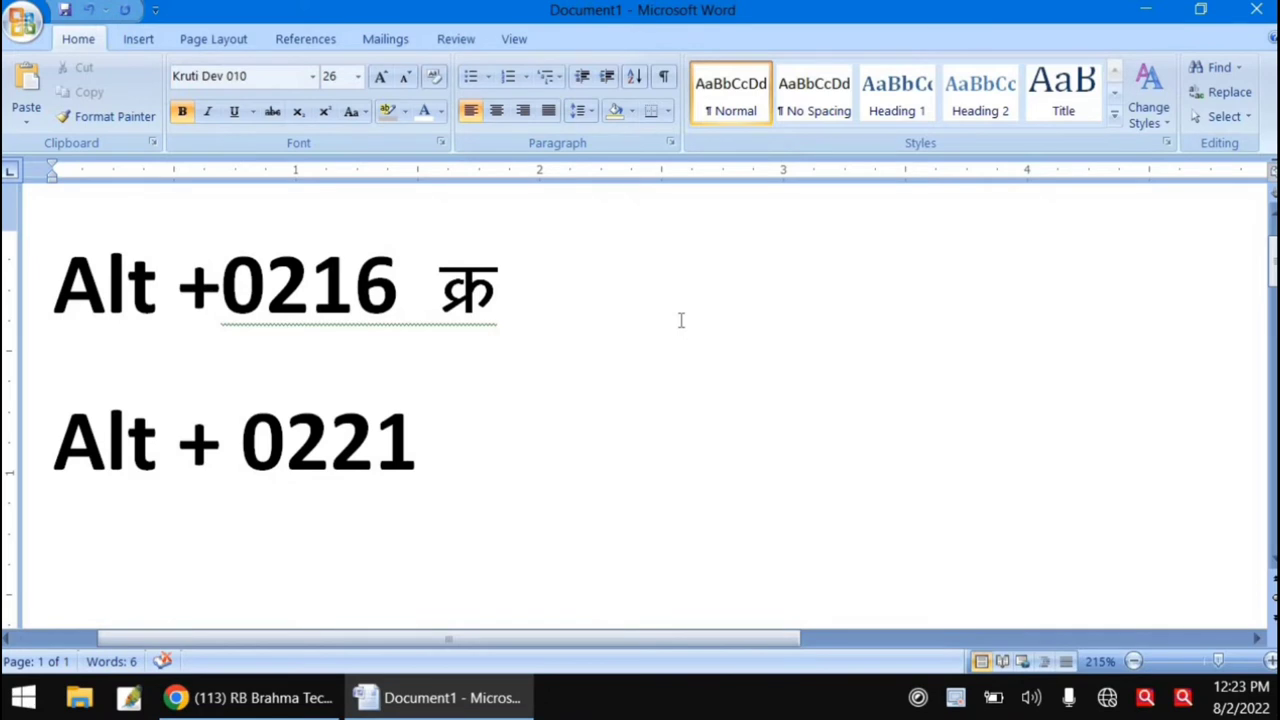
{"action": "type", "text": "Ý"}
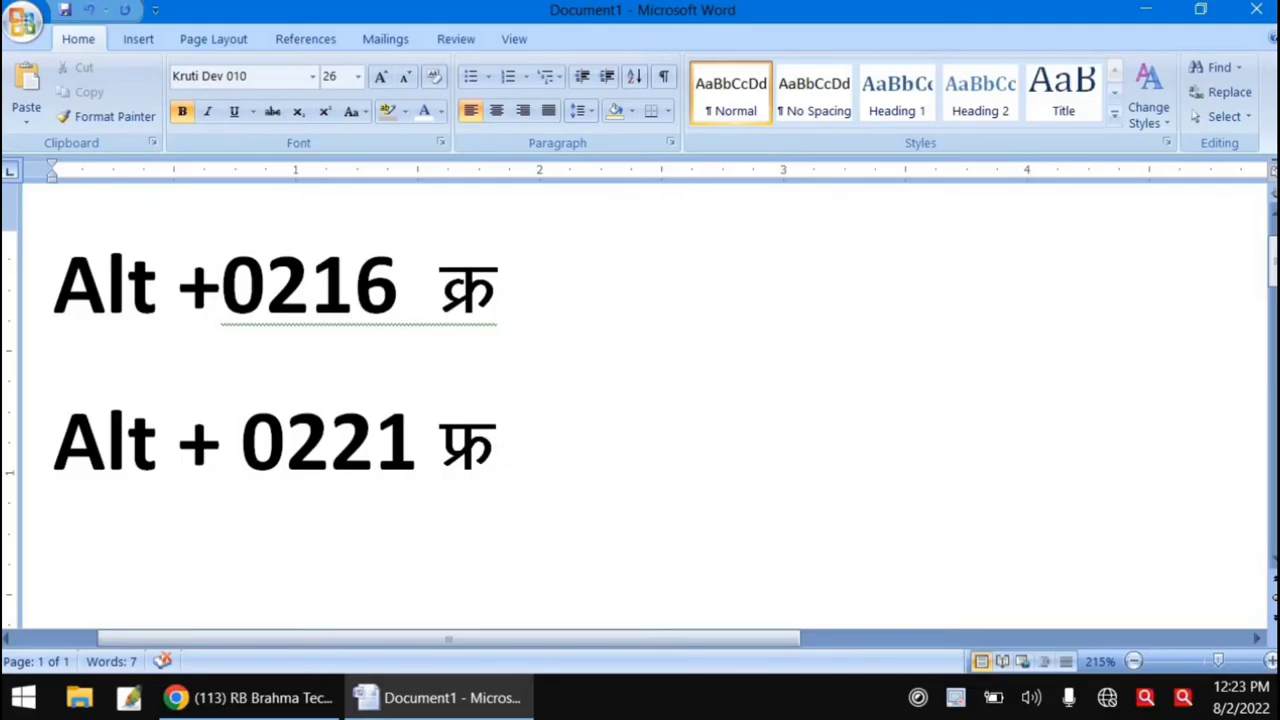
{"action": "key", "text": "Return"}
{"action": "scroll", "coordinate": [502, 257], "scroll_direction": "down", "scroll_amount": 1}
{"action": "scroll", "coordinate": [512, 210], "scroll_direction": "down", "scroll_amount": 1}
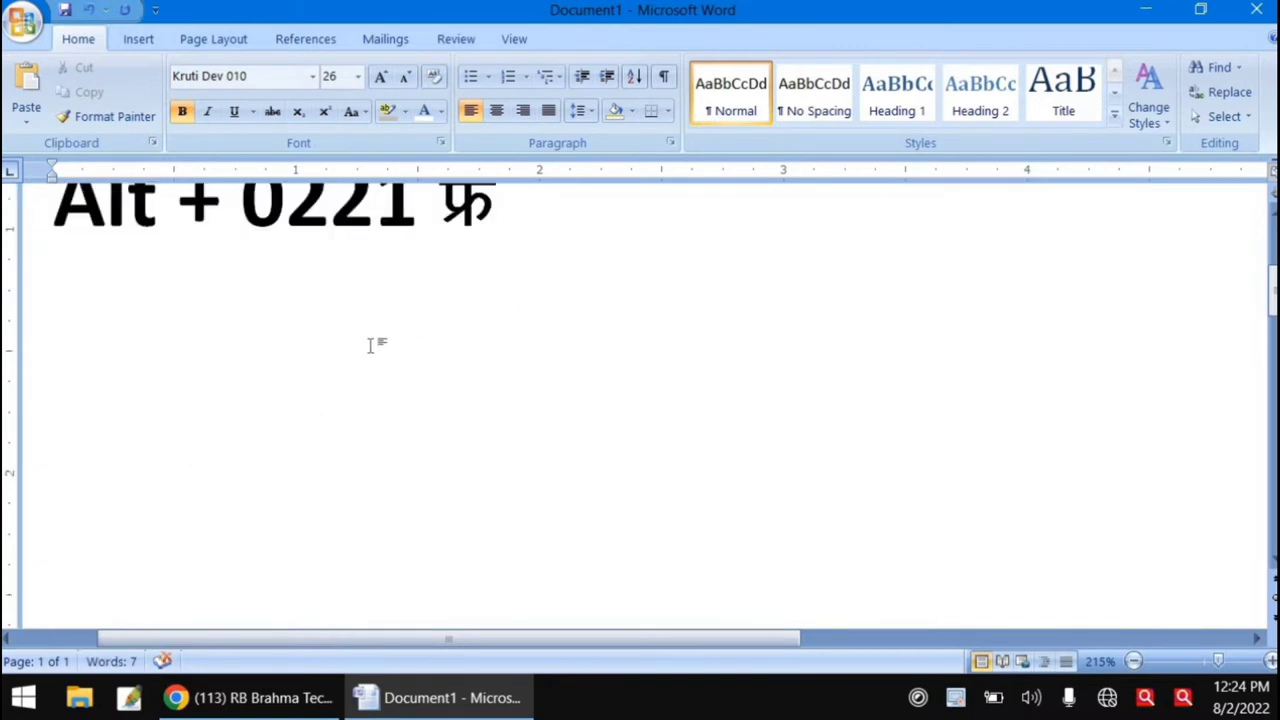
{"action": "scroll", "coordinate": [340, 358], "scroll_direction": "up", "scroll_amount": 1}
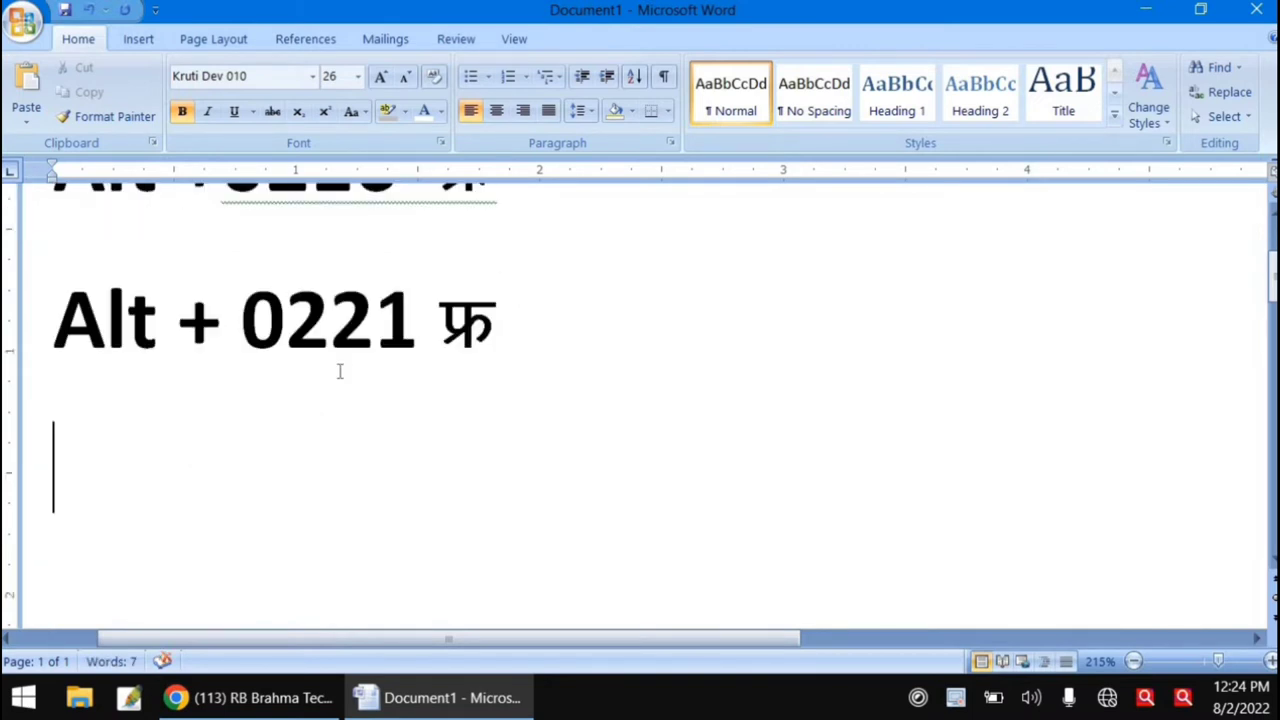
{"action": "scroll", "coordinate": [340, 365], "scroll_direction": "up", "scroll_amount": 1}
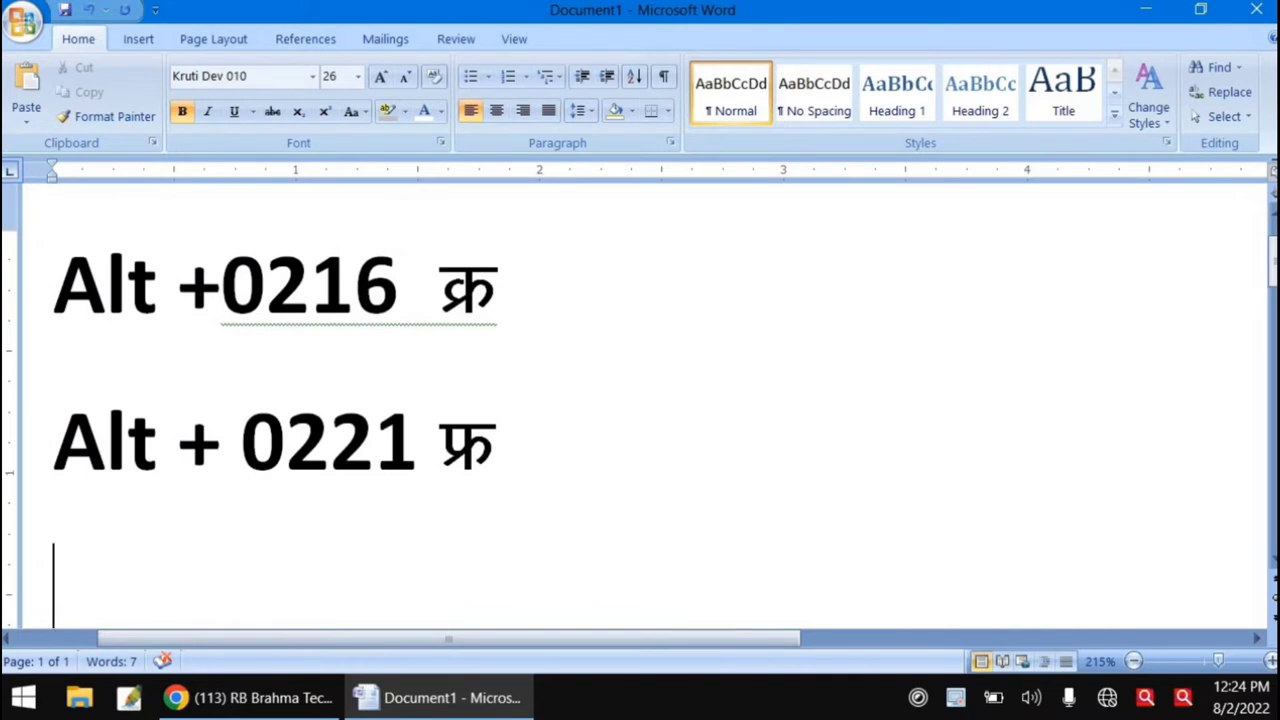
{"action": "type", "text": "d"}
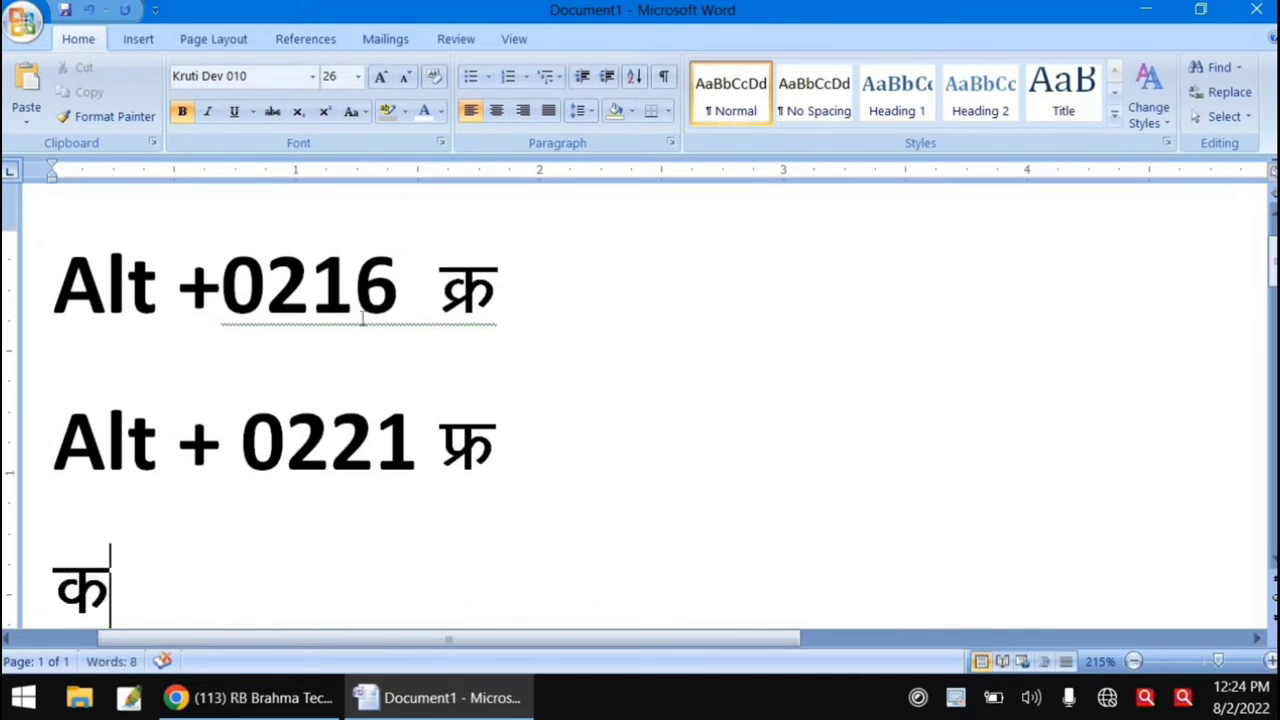
{"action": "scroll", "coordinate": [363, 326], "scroll_direction": "down", "scroll_amount": 1}
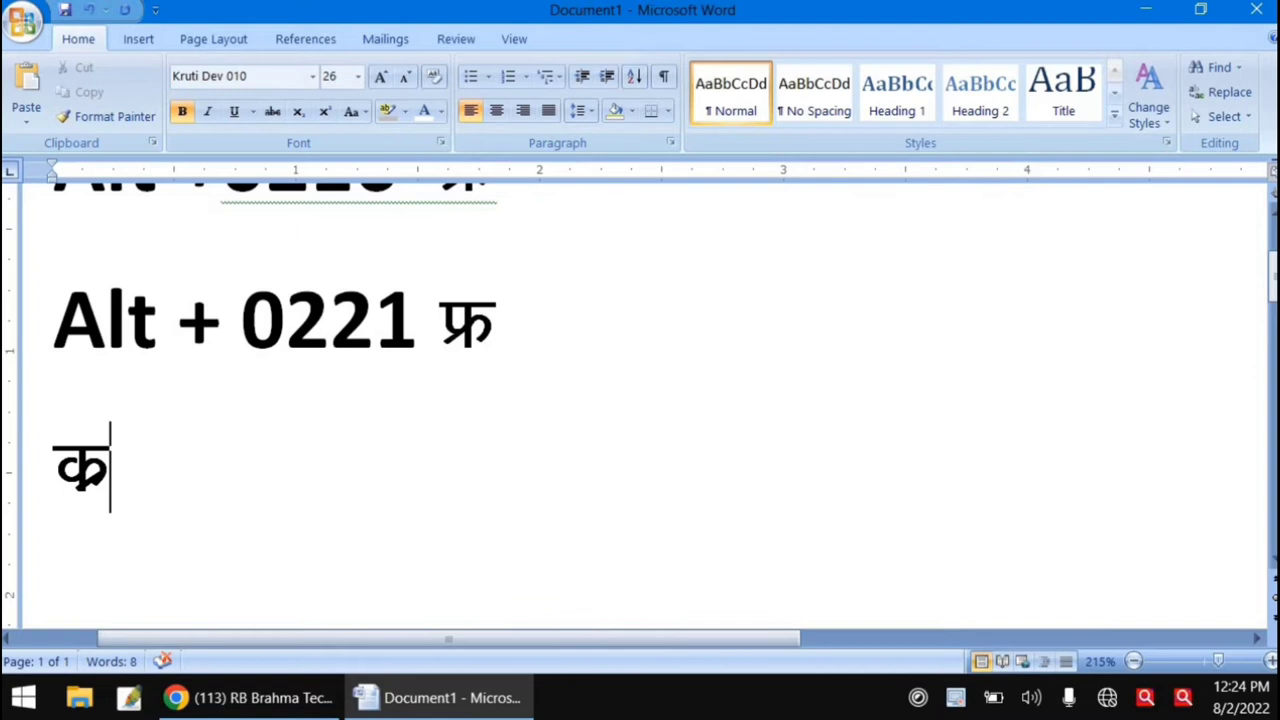
{"action": "scroll", "coordinate": [502, 258], "scroll_direction": "up", "scroll_amount": 1}
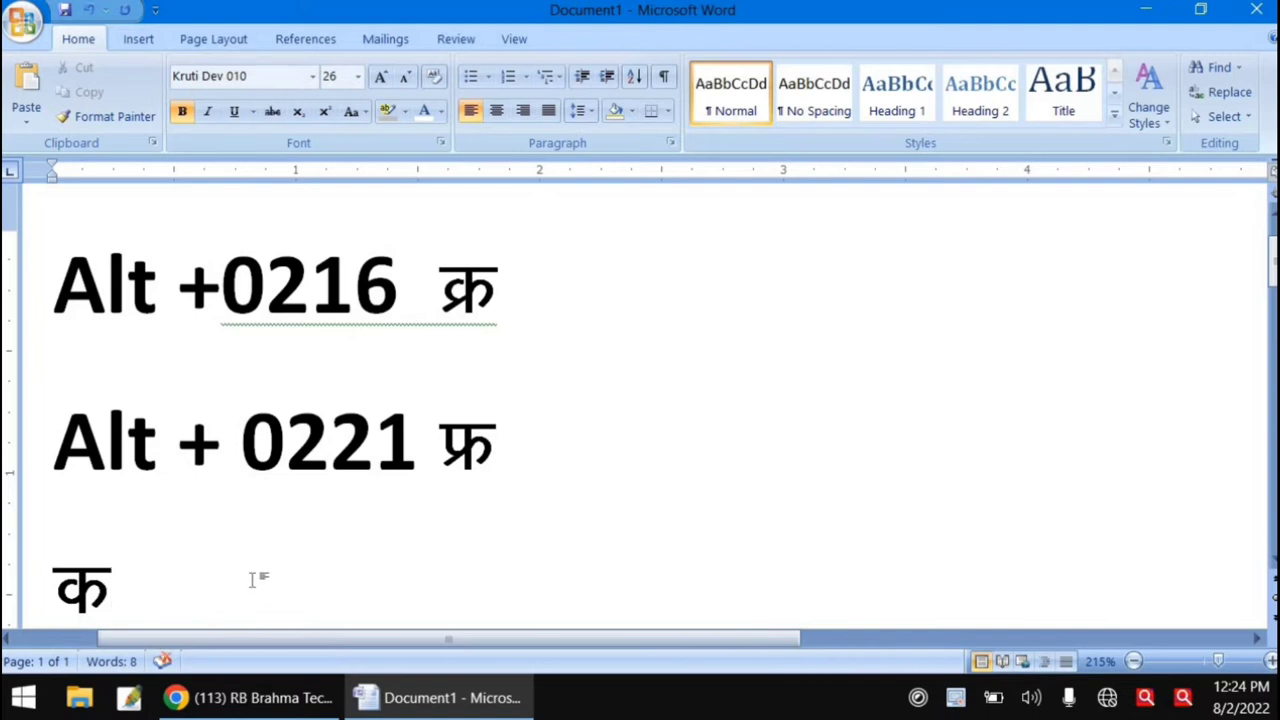
{"action": "key", "text": "BackSpace"}
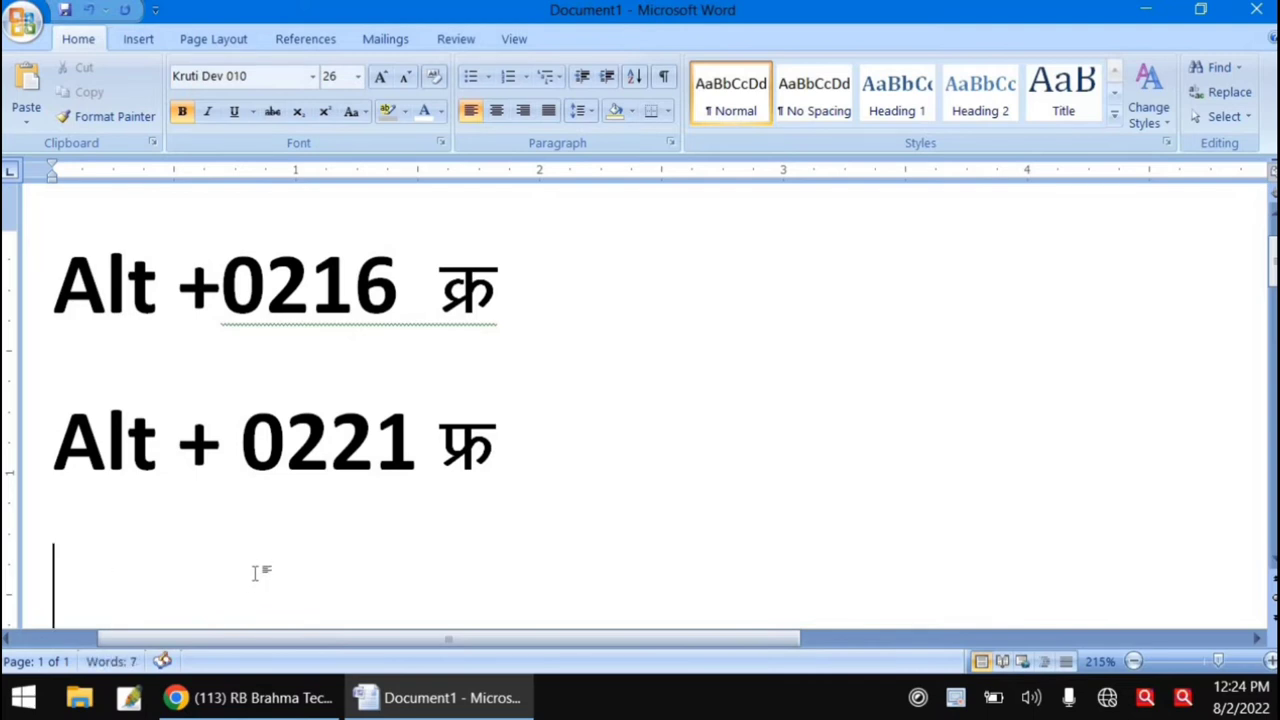
{"action": "type", "text": "फ"}
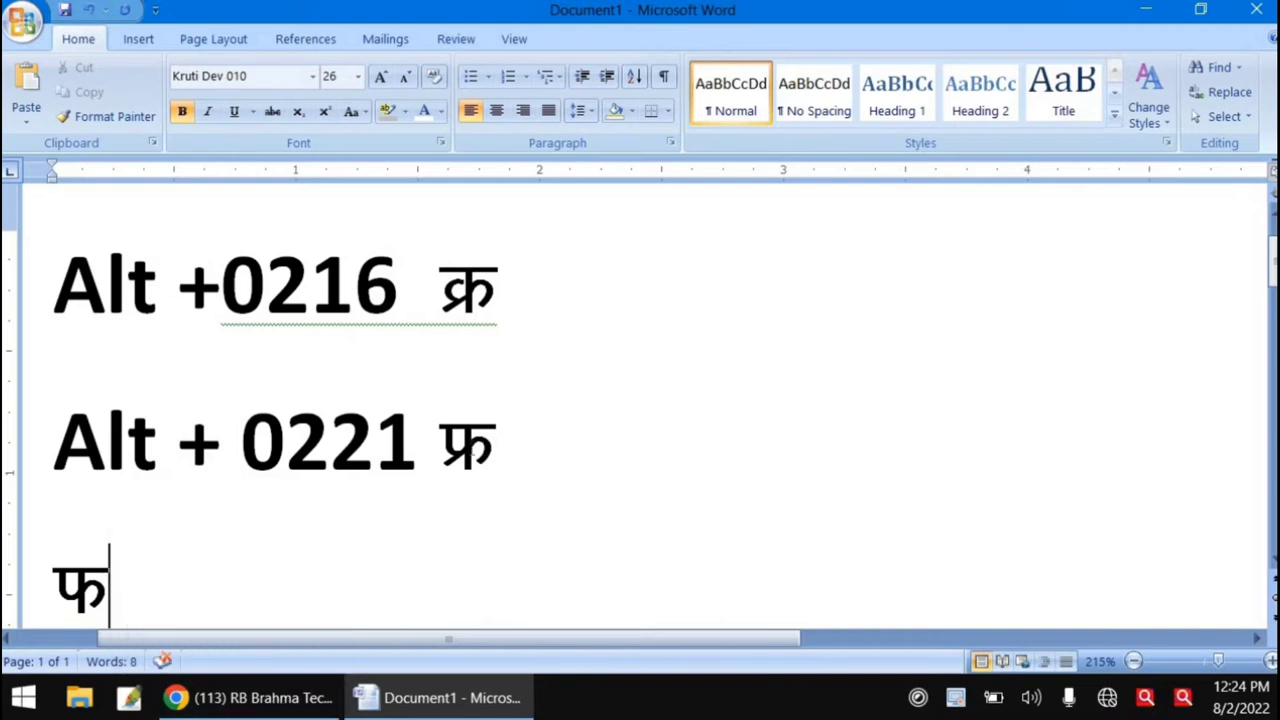
{"action": "scroll", "coordinate": [471, 465], "scroll_direction": "down", "scroll_amount": 1}
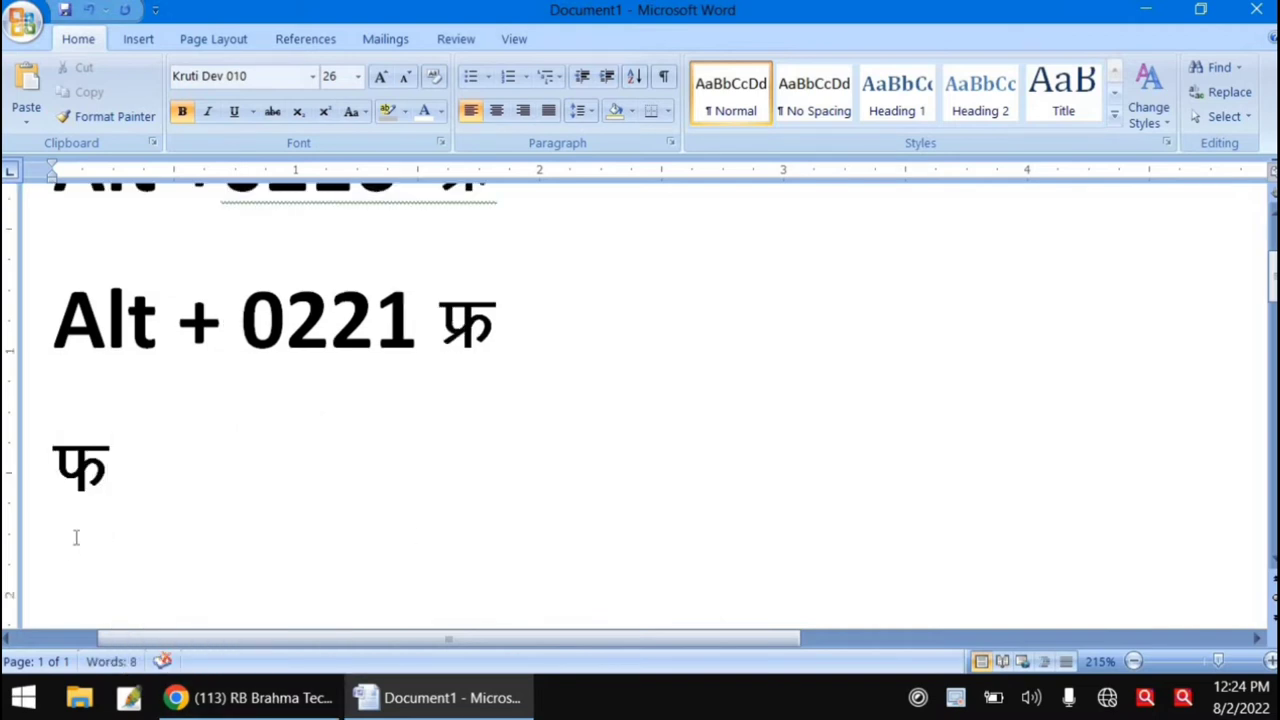
{"action": "type", "text": "z"}
{"action": "key", "text": "BackSpace"}
{"action": "key", "text": "BackSpace"}
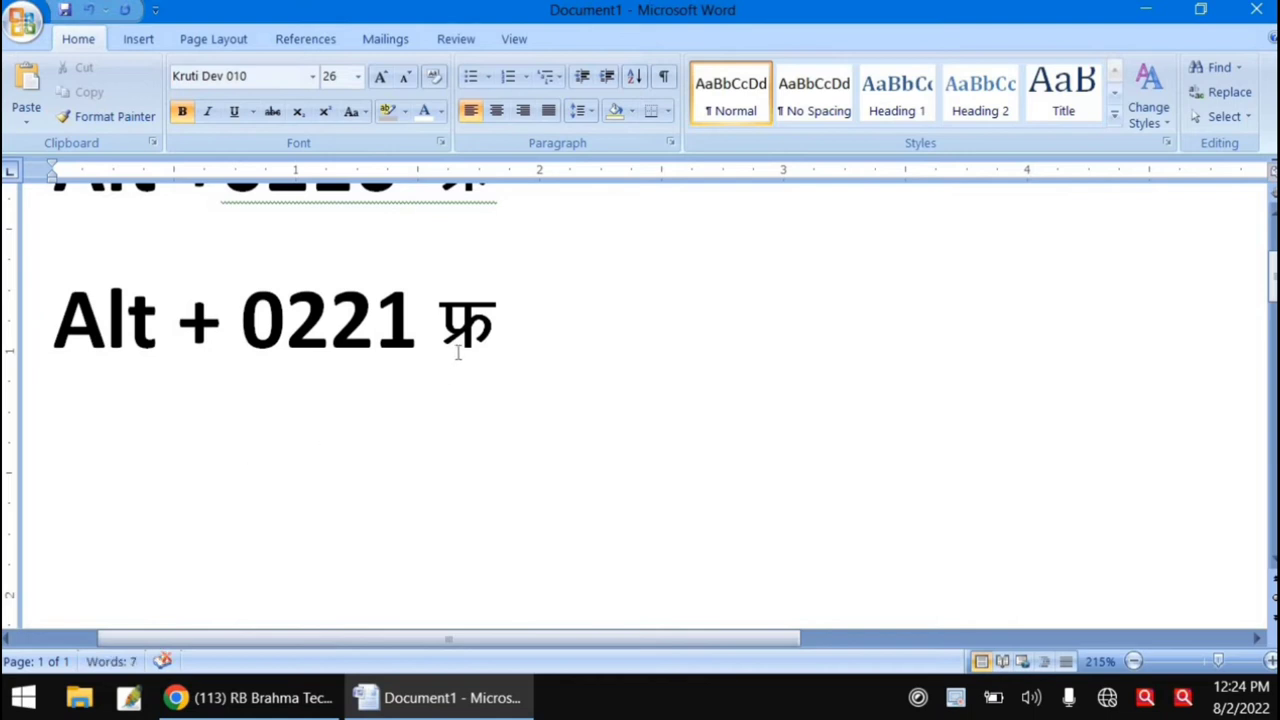
{"action": "scroll", "coordinate": [422, 407], "scroll_direction": "up", "scroll_amount": 3}
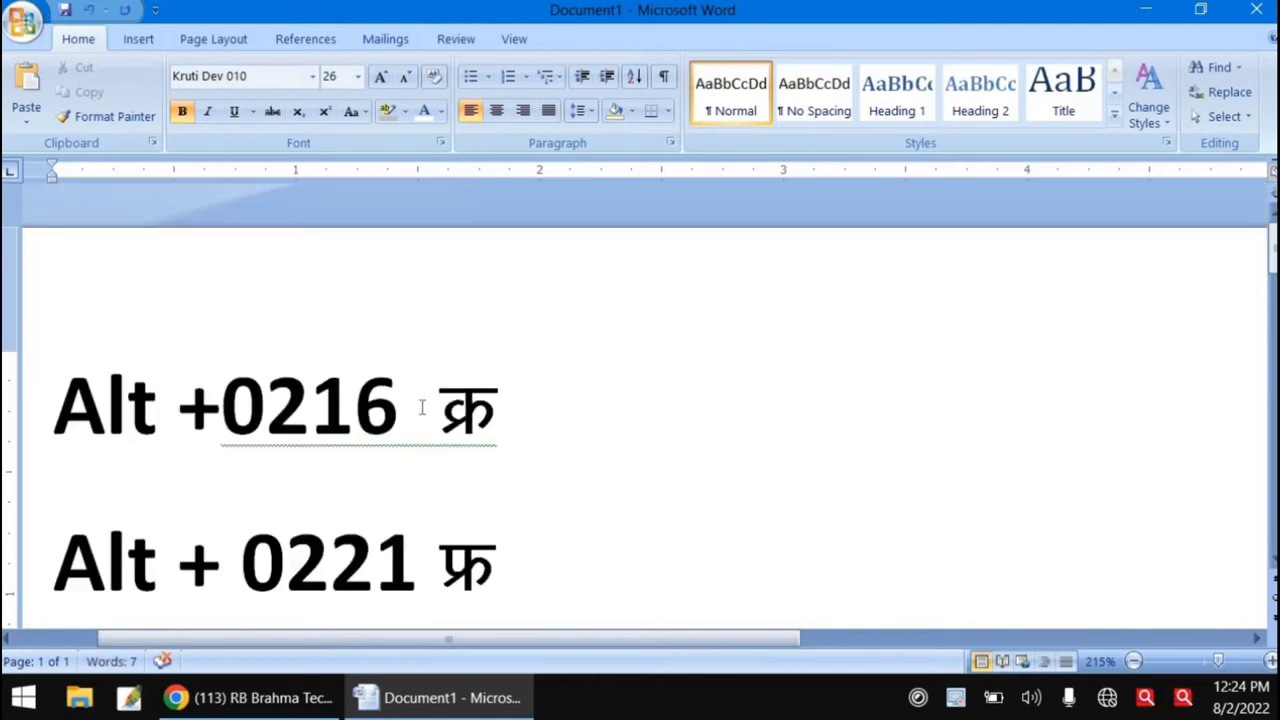
{"action": "scroll", "coordinate": [422, 407], "scroll_direction": "down", "scroll_amount": 2}
{"action": "scroll", "coordinate": [425, 408], "scroll_direction": "down", "scroll_amount": 2}
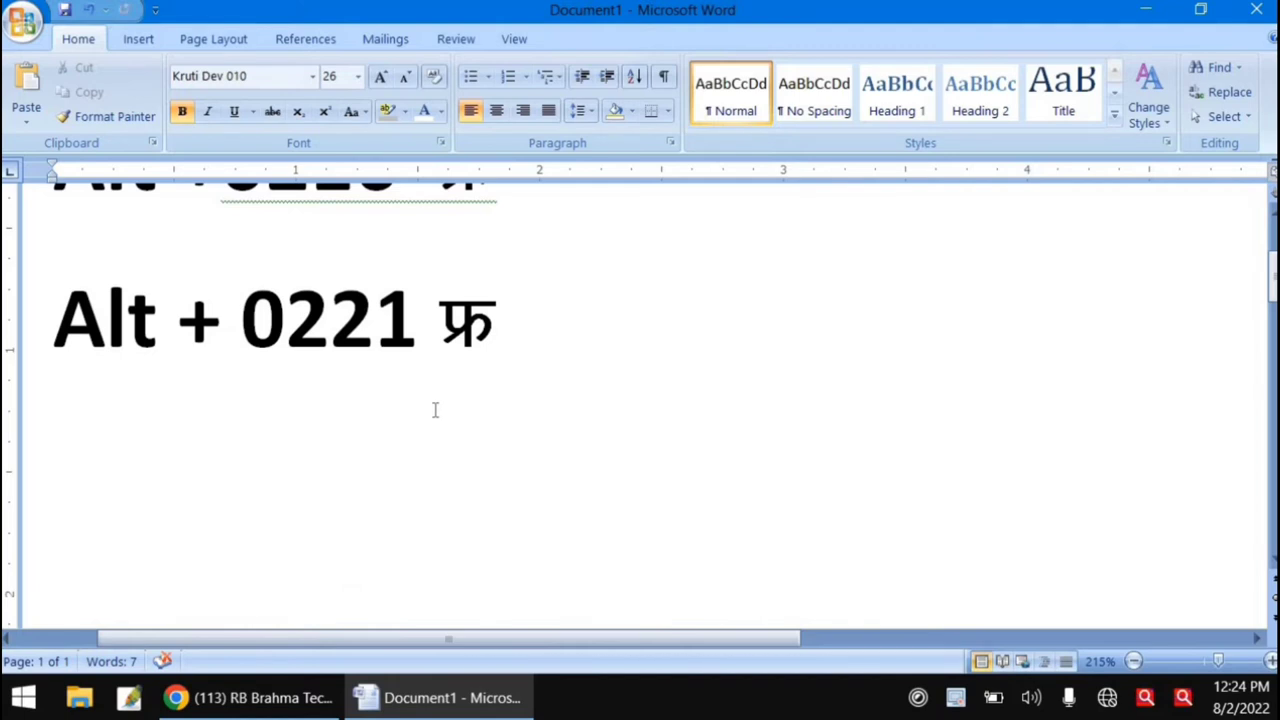
{"action": "scroll", "coordinate": [435, 410], "scroll_direction": "up", "scroll_amount": 3}
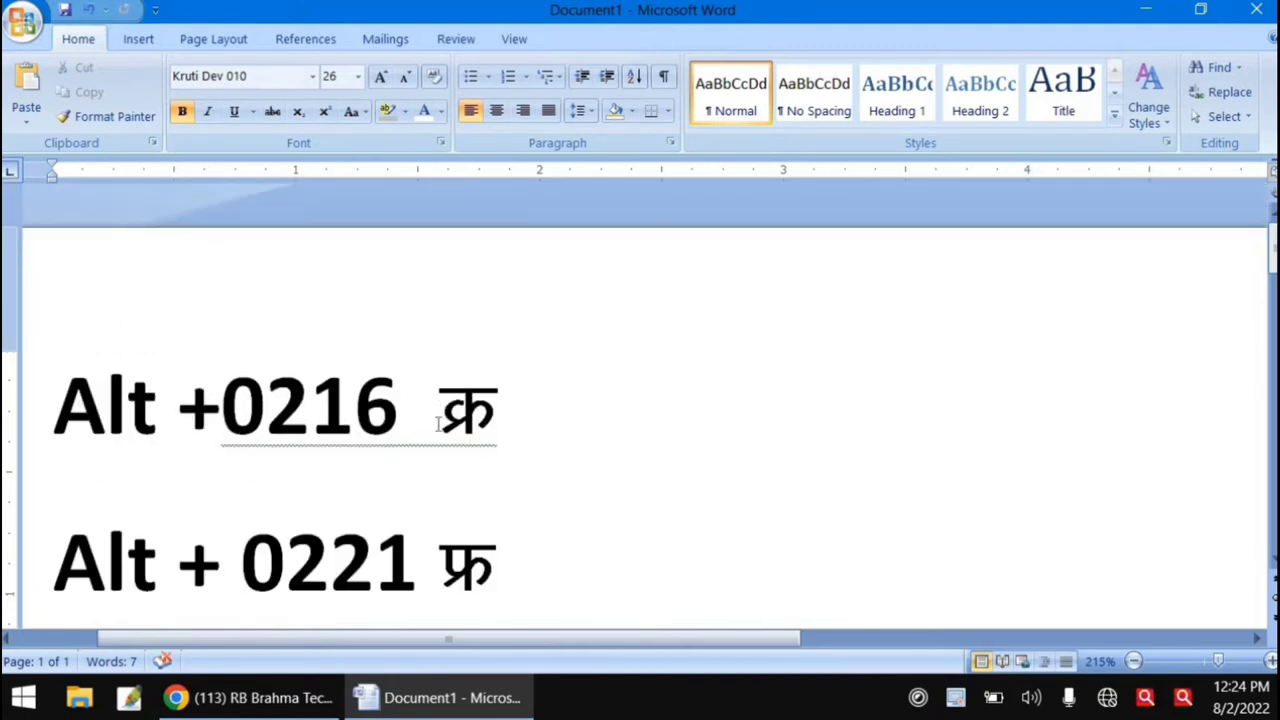
{"action": "scroll", "coordinate": [437, 424], "scroll_direction": "down", "scroll_amount": 2}
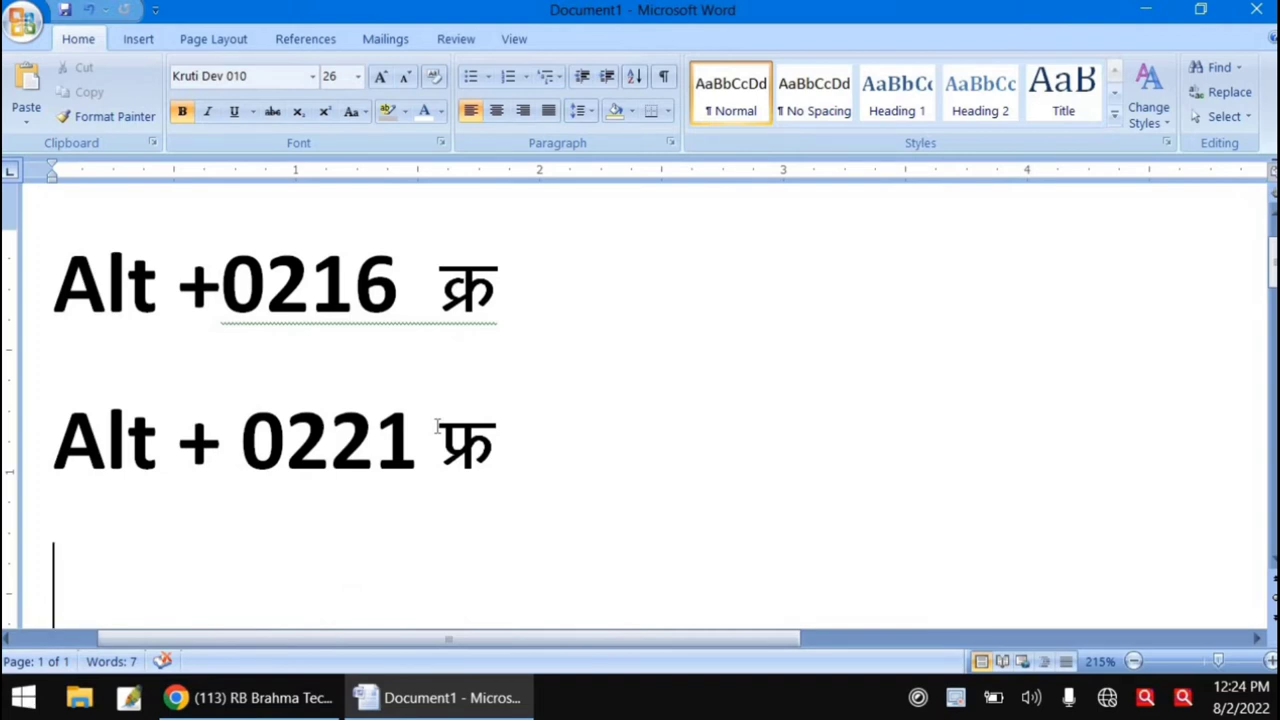
{"action": "scroll", "coordinate": [437, 424], "scroll_direction": "up", "scroll_amount": 2}
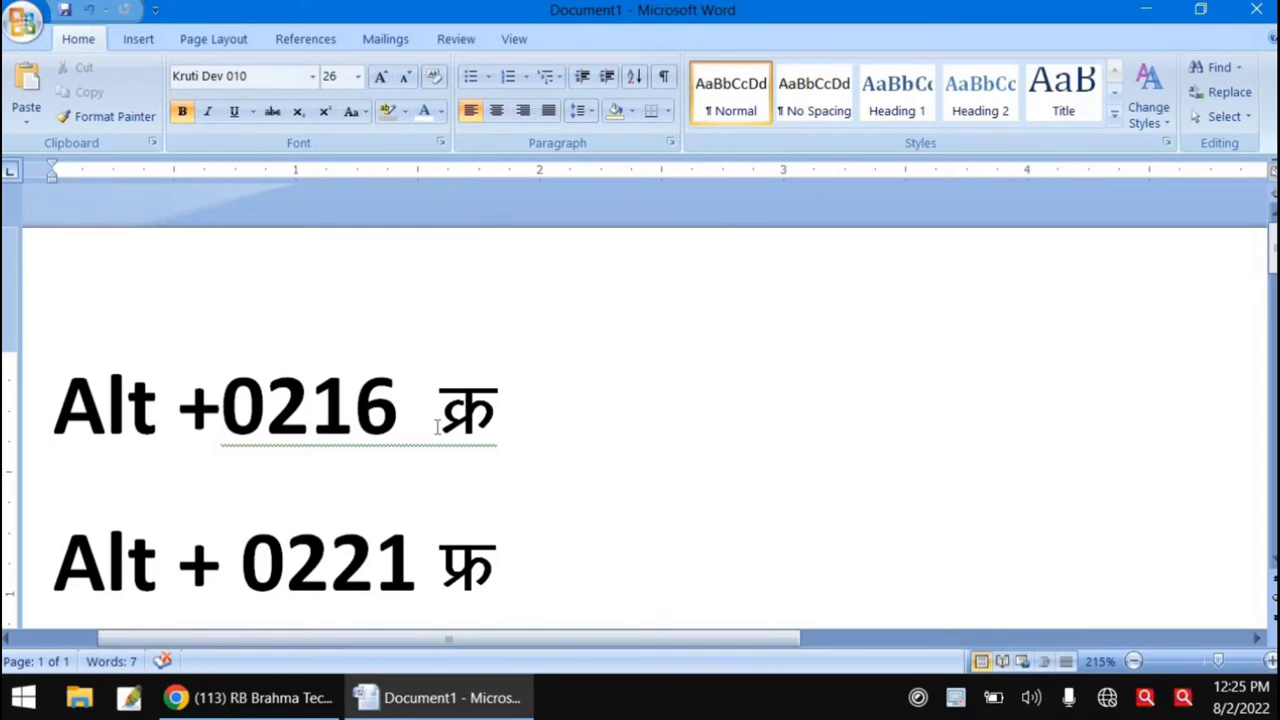
{"action": "scroll", "coordinate": [437, 424], "scroll_direction": "down", "scroll_amount": 4}
- Add the Kruti Dev word खफ्रि after फ, fixing typos, then start a new line
{"action": "left_click", "coordinate": [686, 343]}
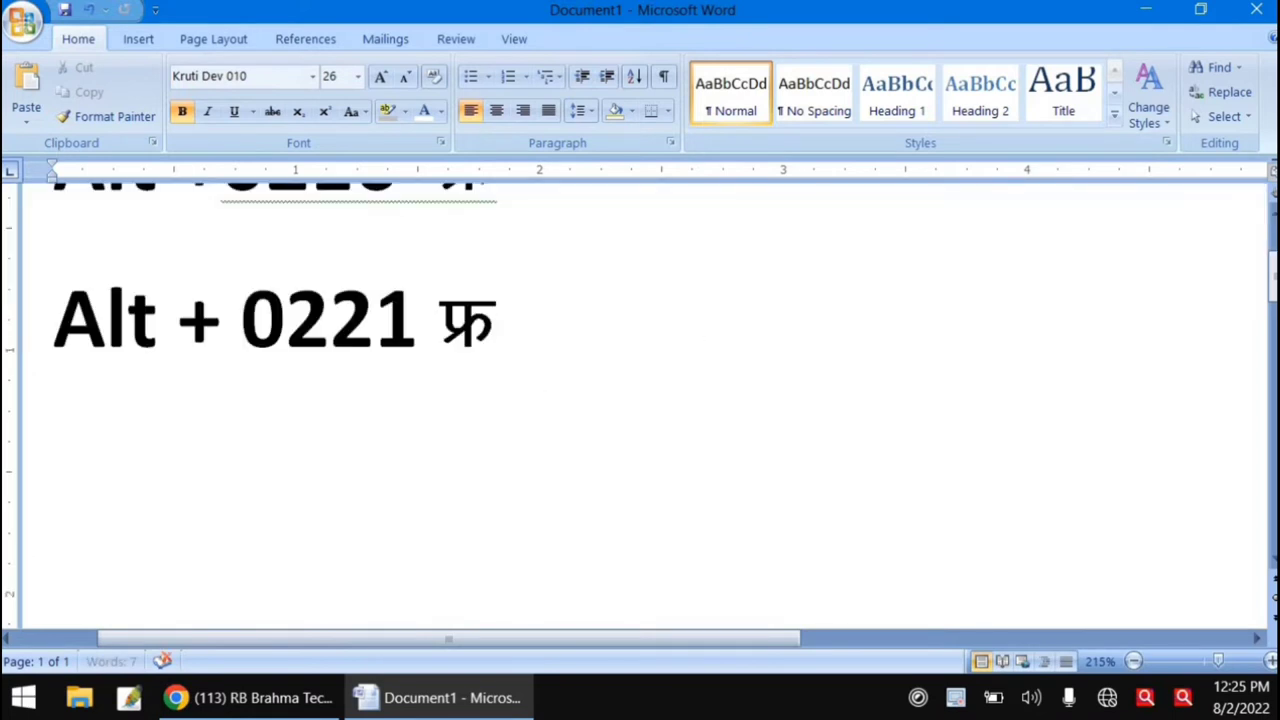
{"action": "type", "text": "d"}
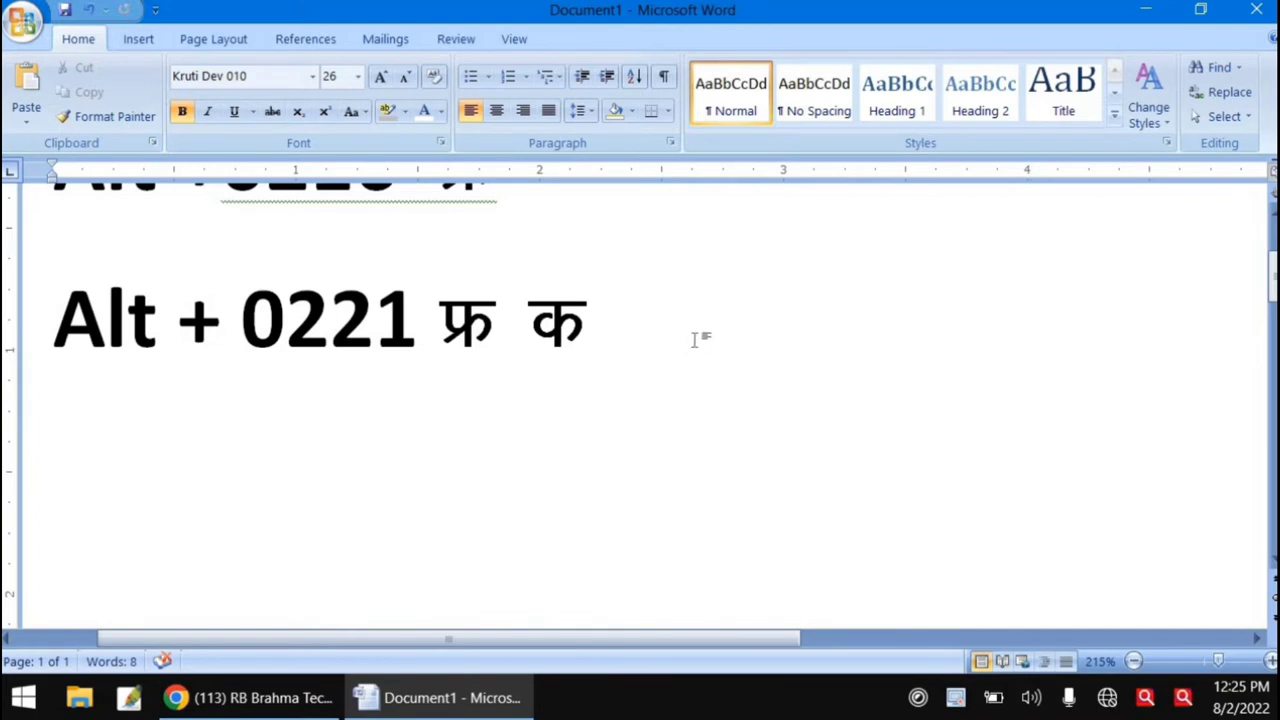
{"action": "type", "text": "h"}
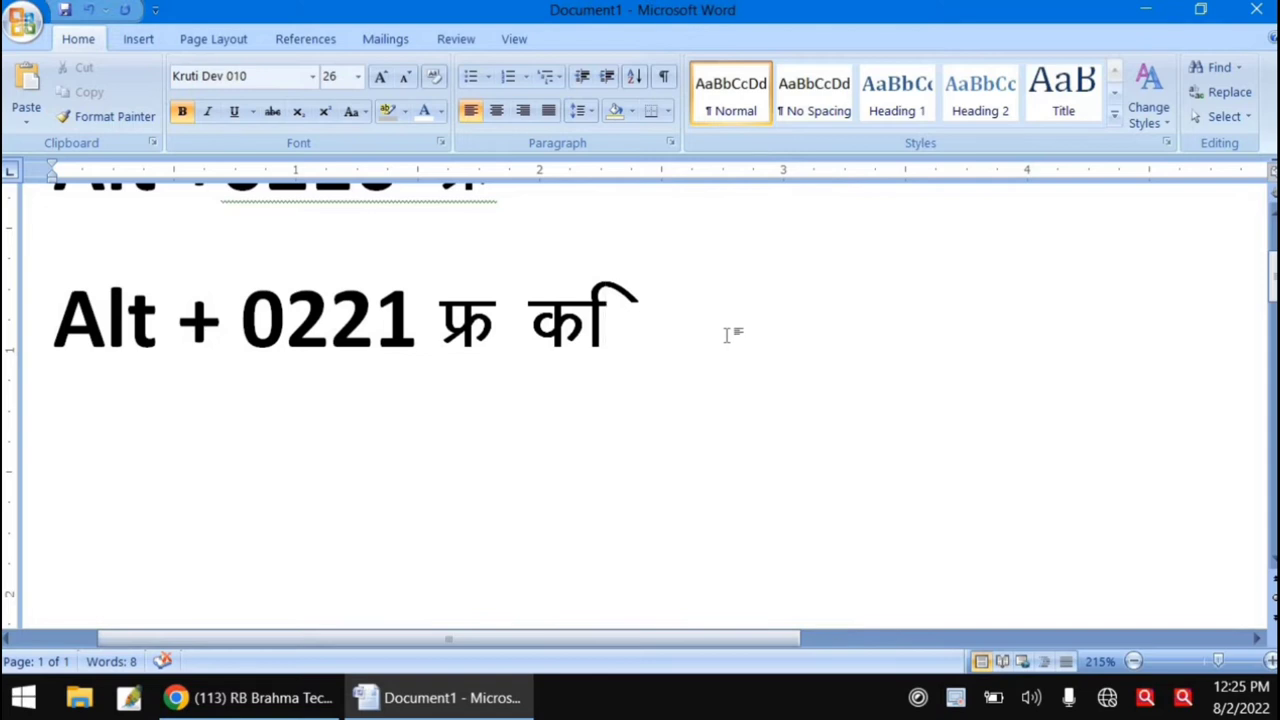
{"action": "type", "text": "Ý"}
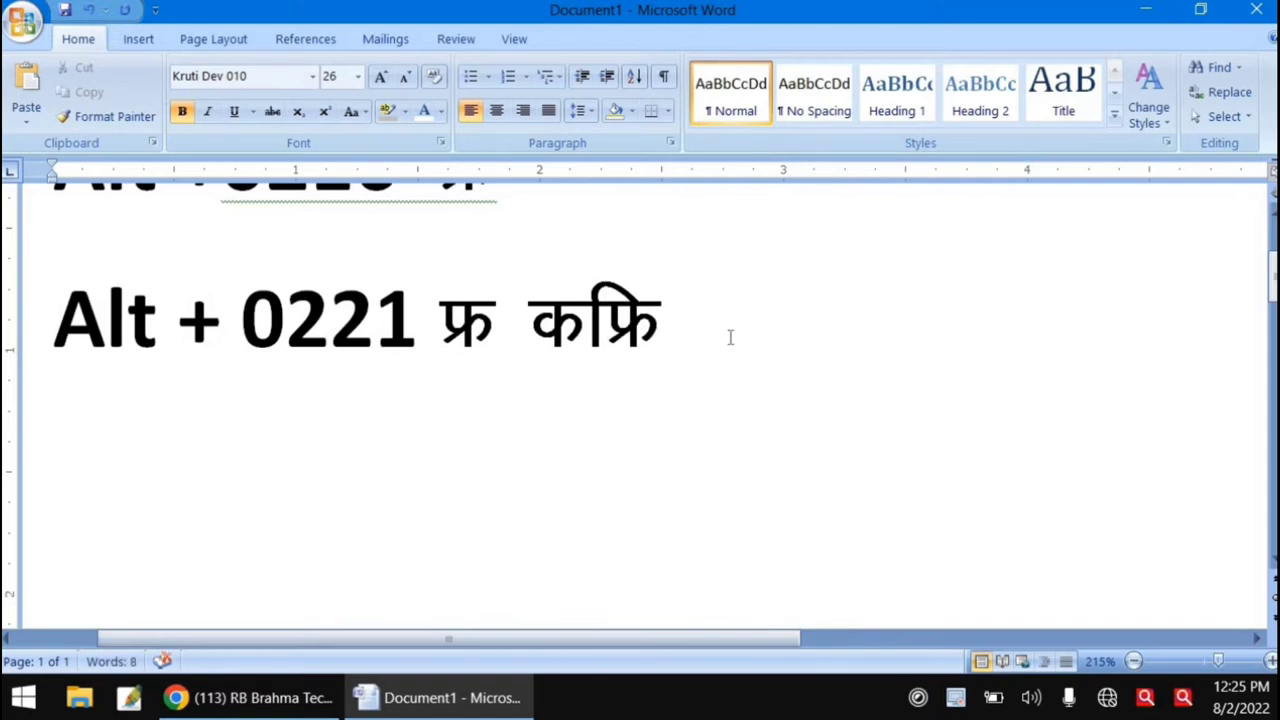
{"action": "key", "text": "BackSpace"}
{"action": "key", "text": "BackSpace"}
{"action": "key", "text": "BackSpace"}
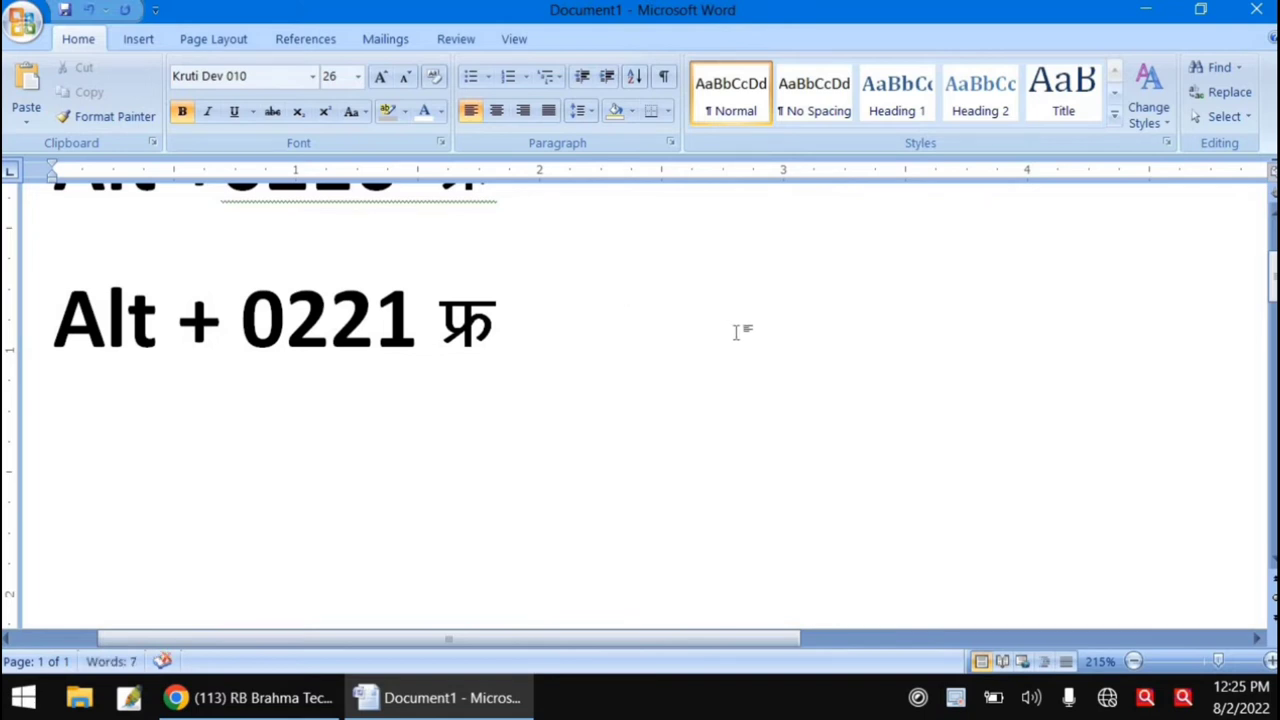
{"action": "type", "text": "#"}
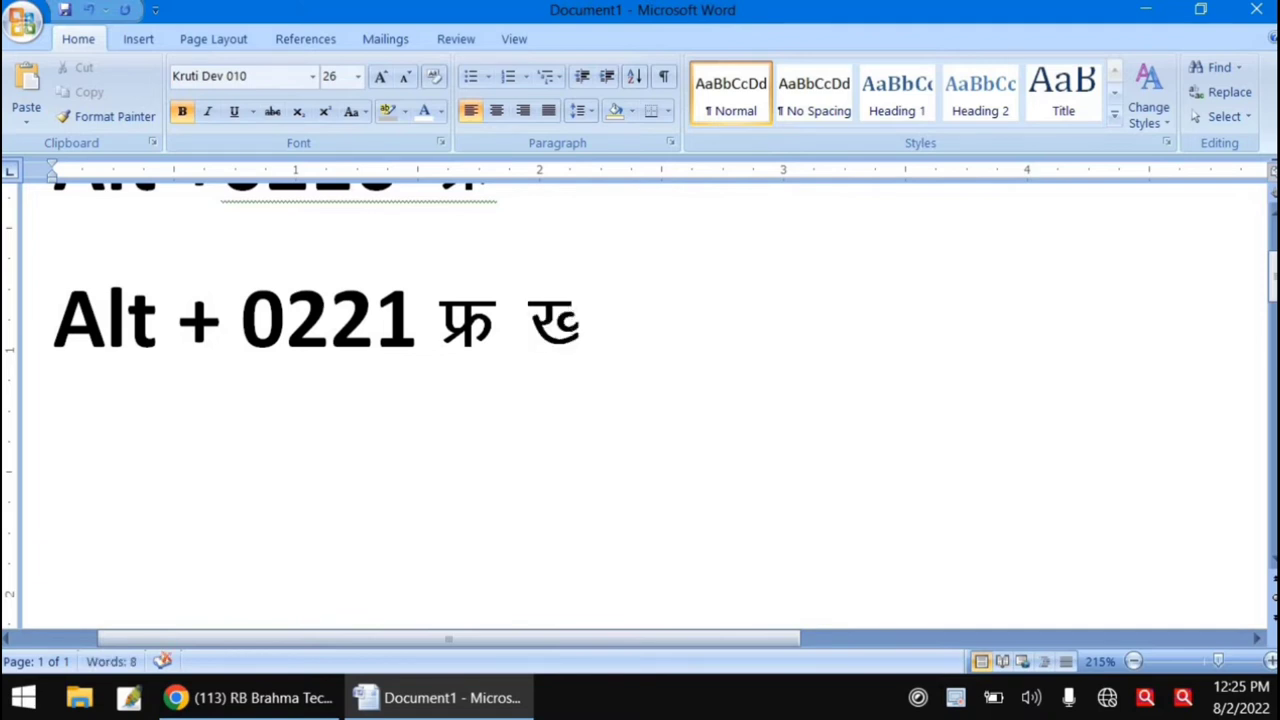
{"action": "type", "text": "k"}
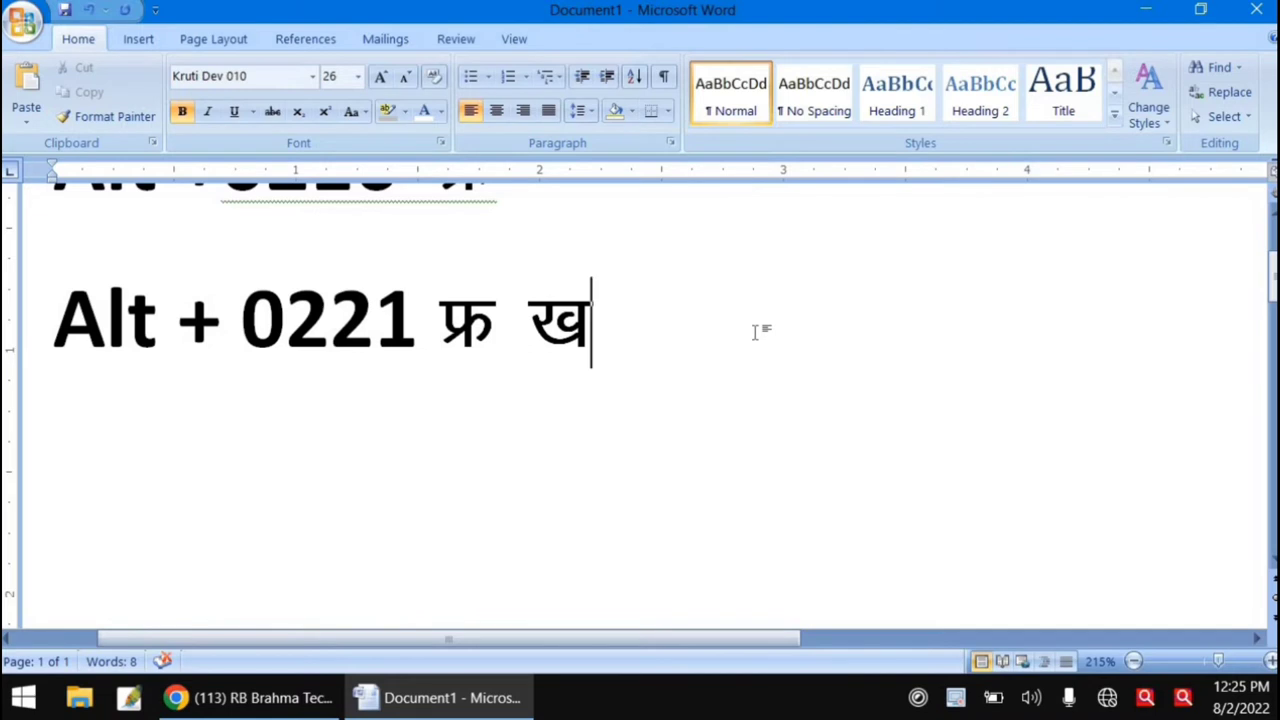
{"action": "key", "text": "BackSpace"}
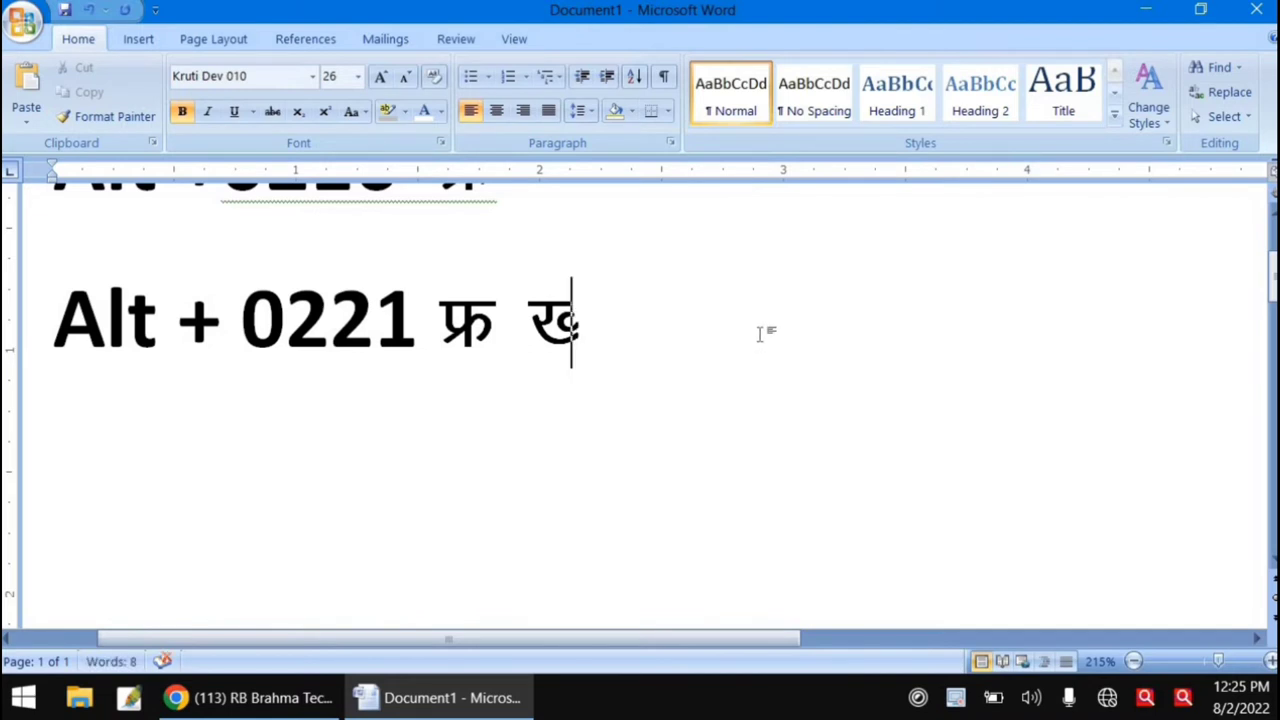
{"action": "type", "text": "k"}
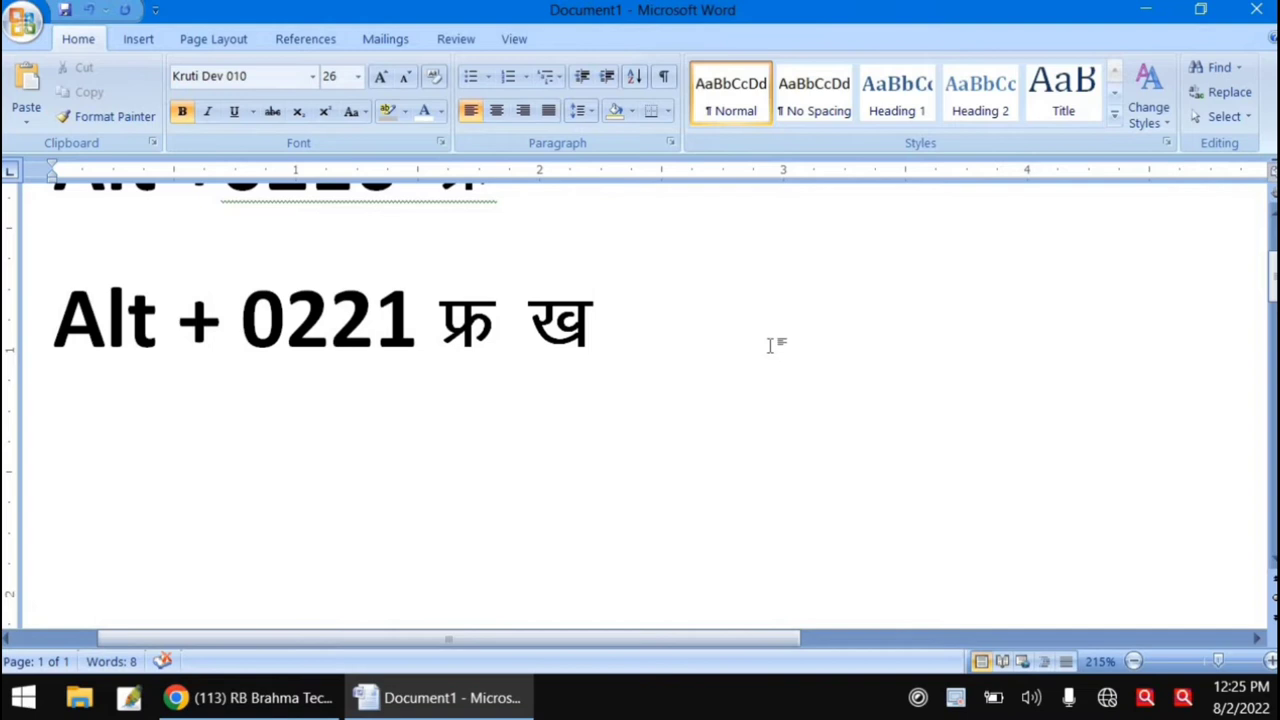
{"action": "key", "text": "alt+0221"}
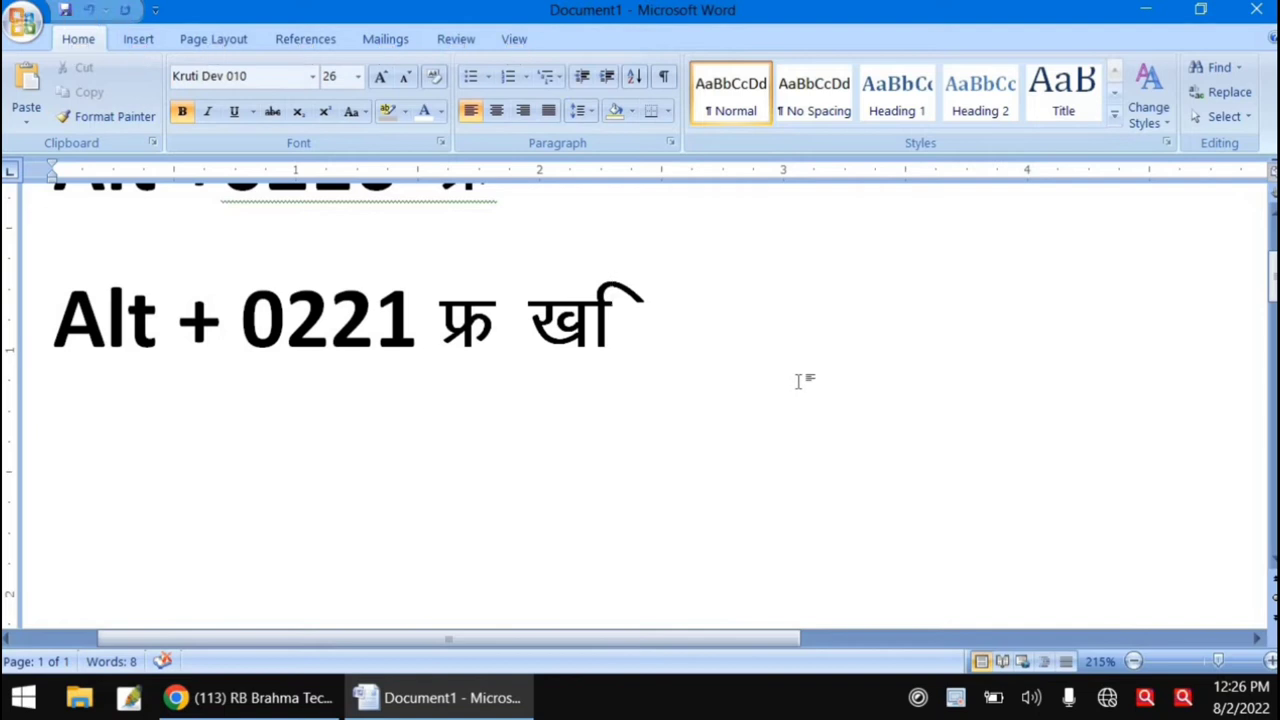
{"action": "type", "text": "Ý"}
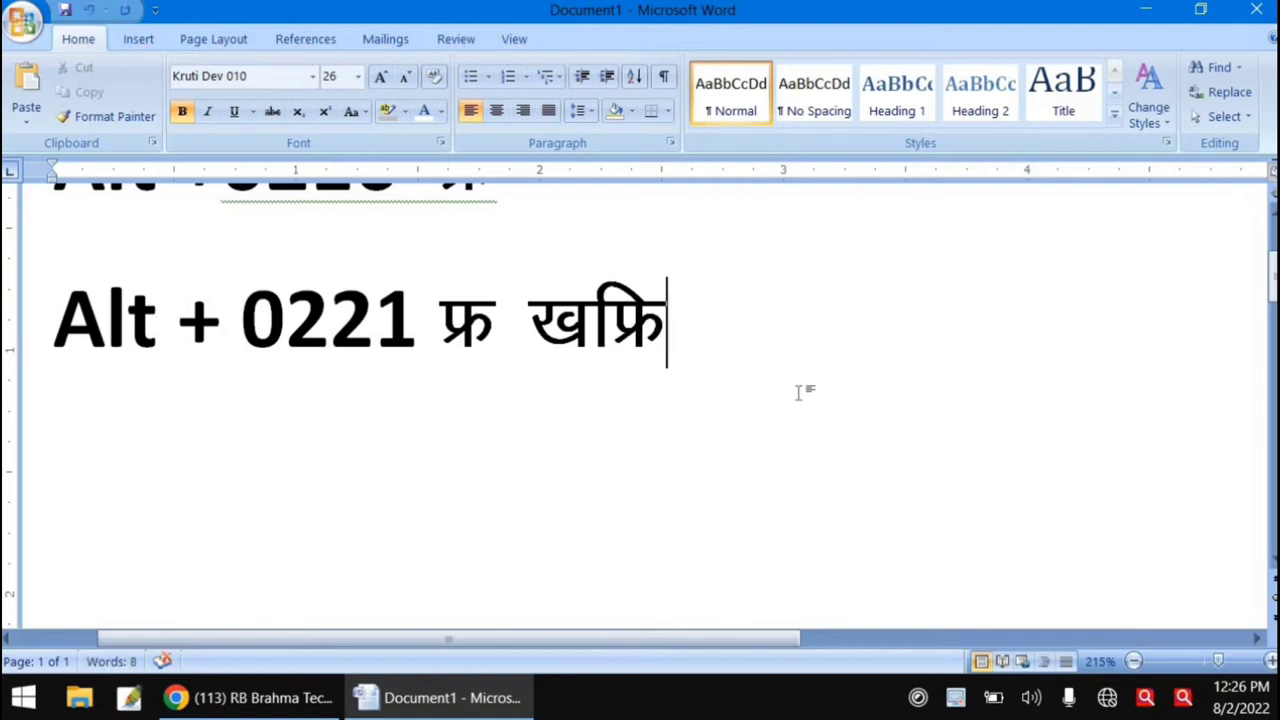
{"action": "key", "text": "Return"}
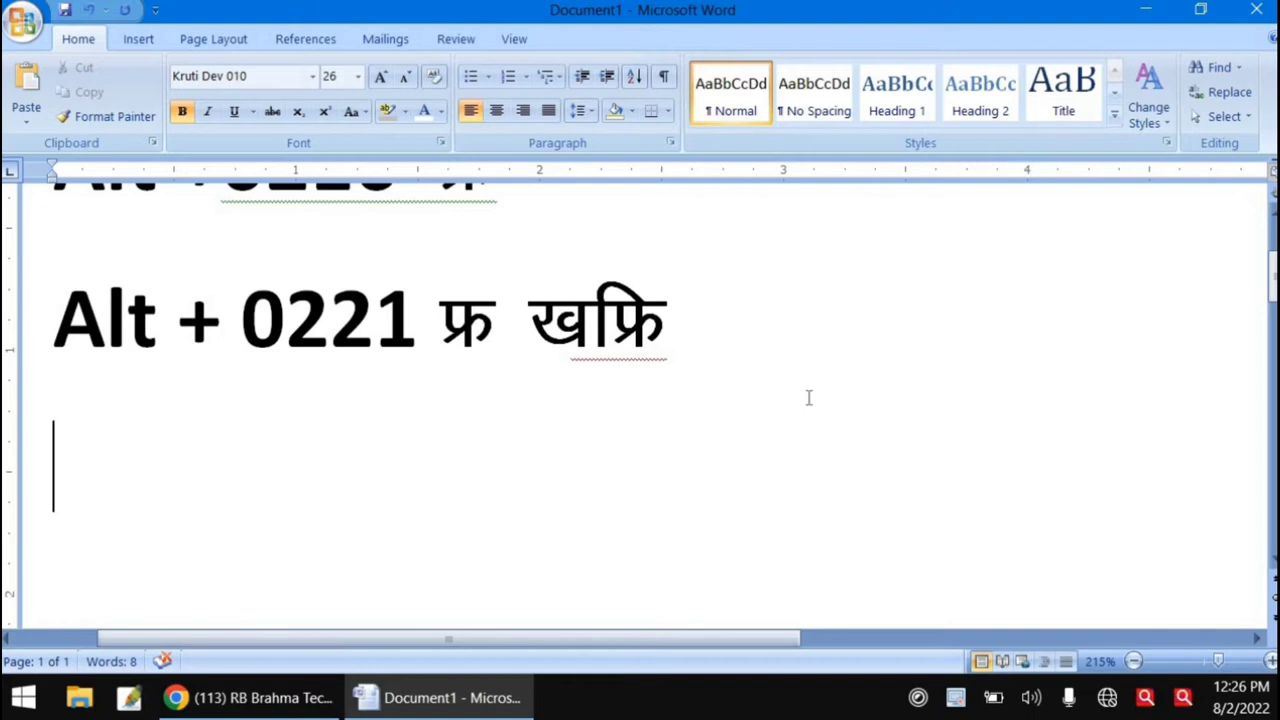
- Type ब्र स्र द्र and then हाद्रि (gkfnz) in Kruti Dev 010 on the new line
{"action": "type", "text": "c"}
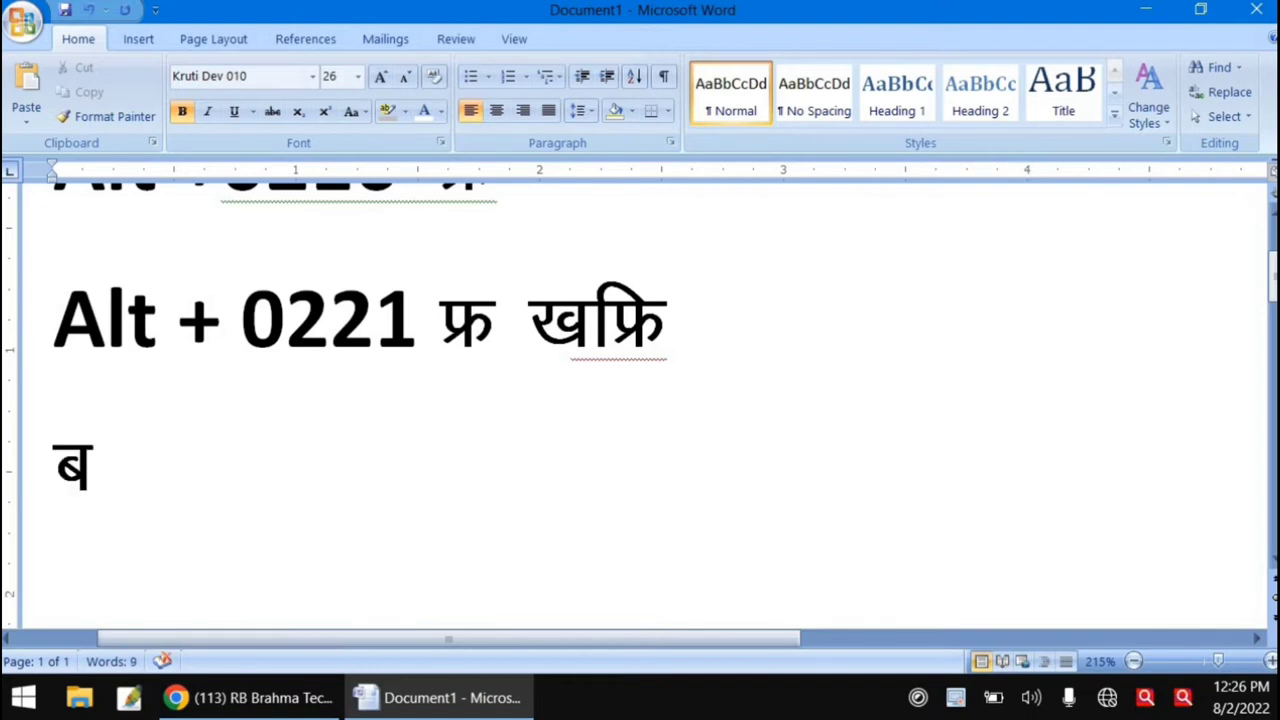
{"action": "type", "text": "z"}
{"action": "type", "text": "l"}
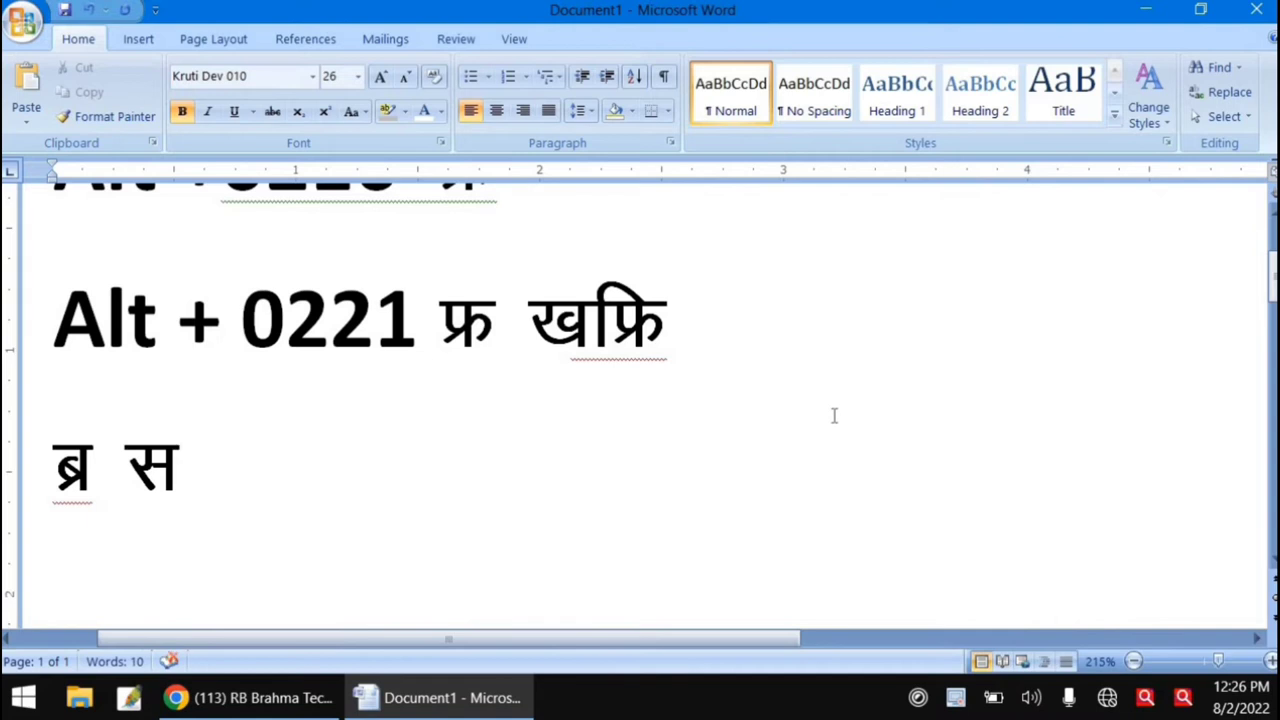
{"action": "type", "text": "z"}
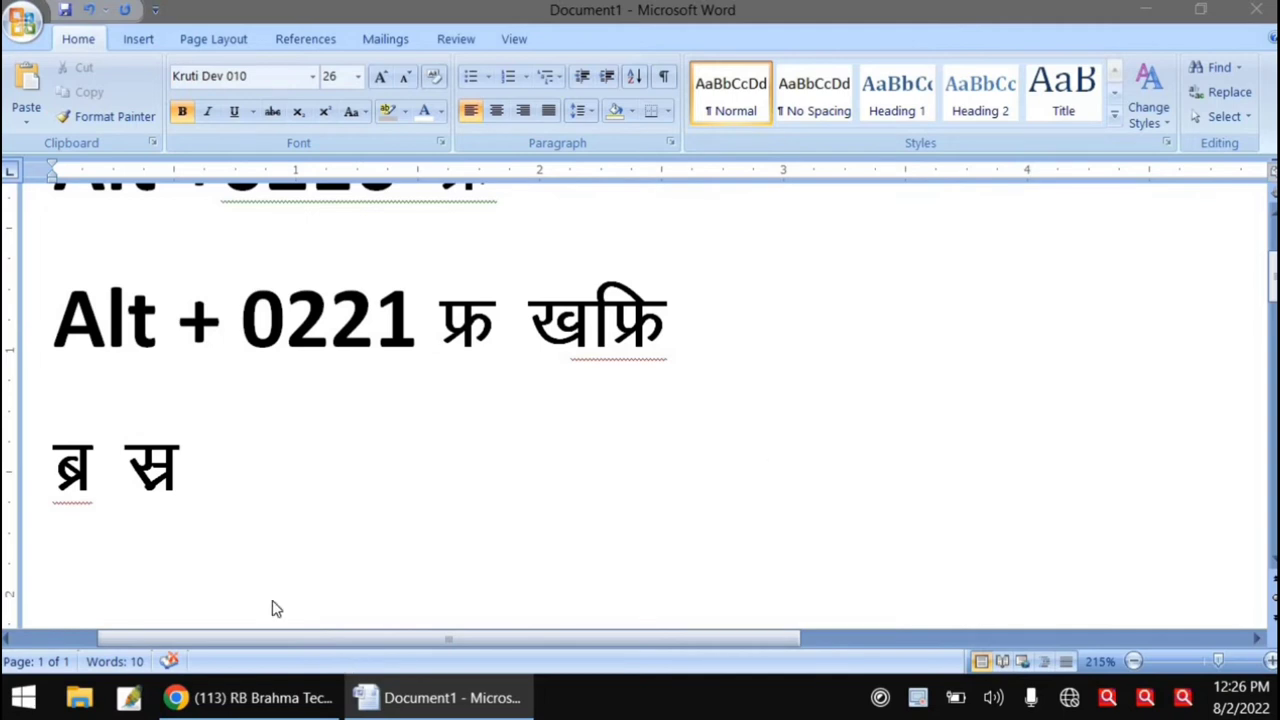
{"action": "left_click", "coordinate": [266, 484]}
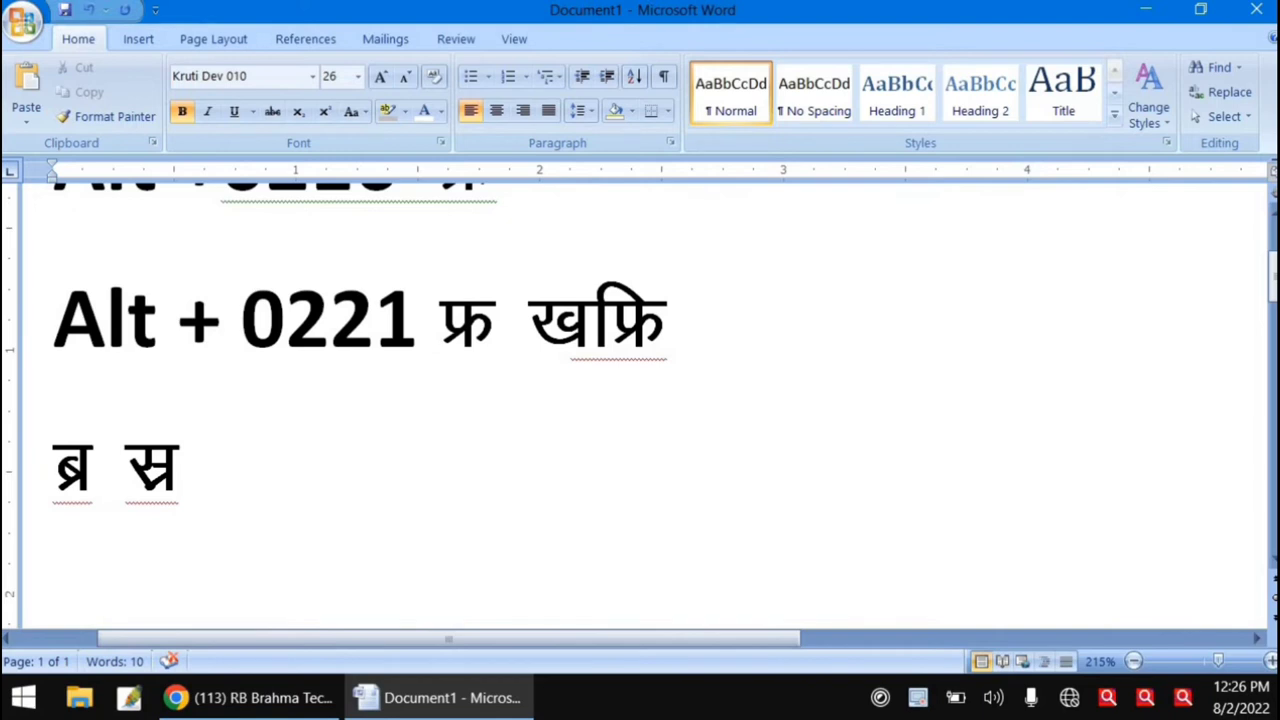
{"action": "type", "text": "nz"}
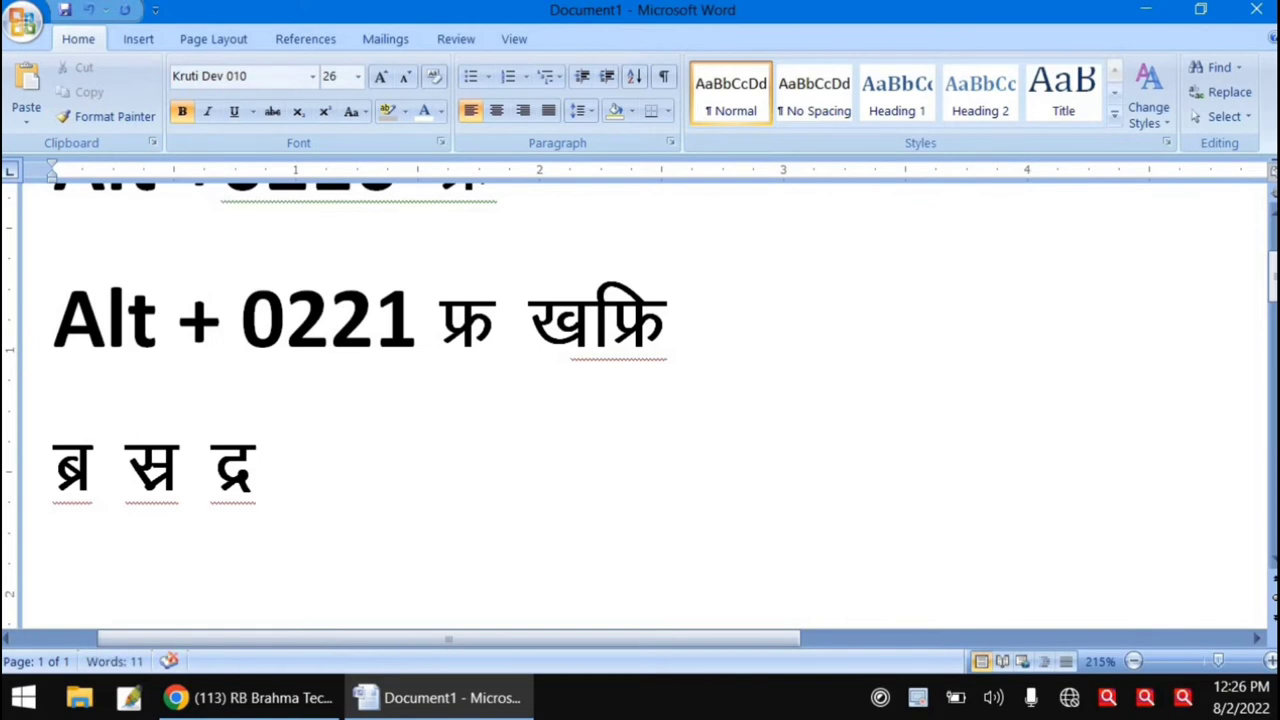
{"action": "scroll", "coordinate": [304, 477], "scroll_direction": "up", "scroll_amount": 2}
{"action": "scroll", "coordinate": [363, 460], "scroll_direction": "down", "scroll_amount": 3}
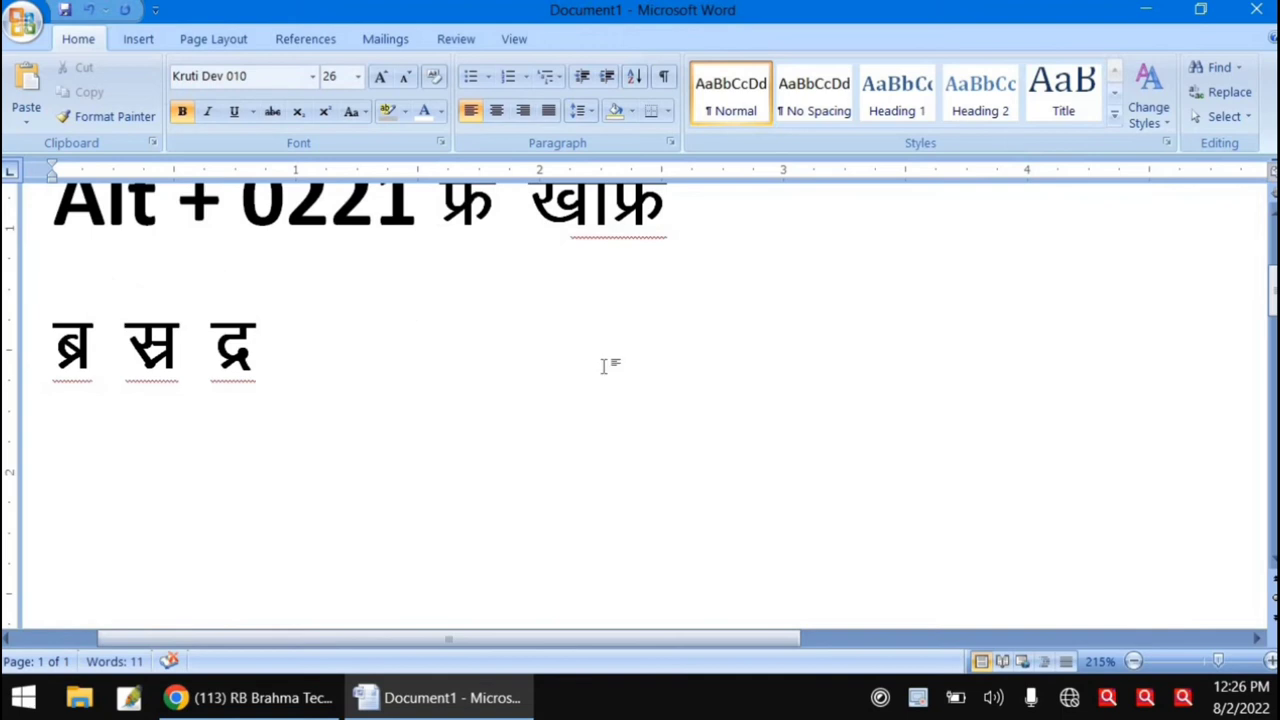
{"action": "type", "text": "g"}
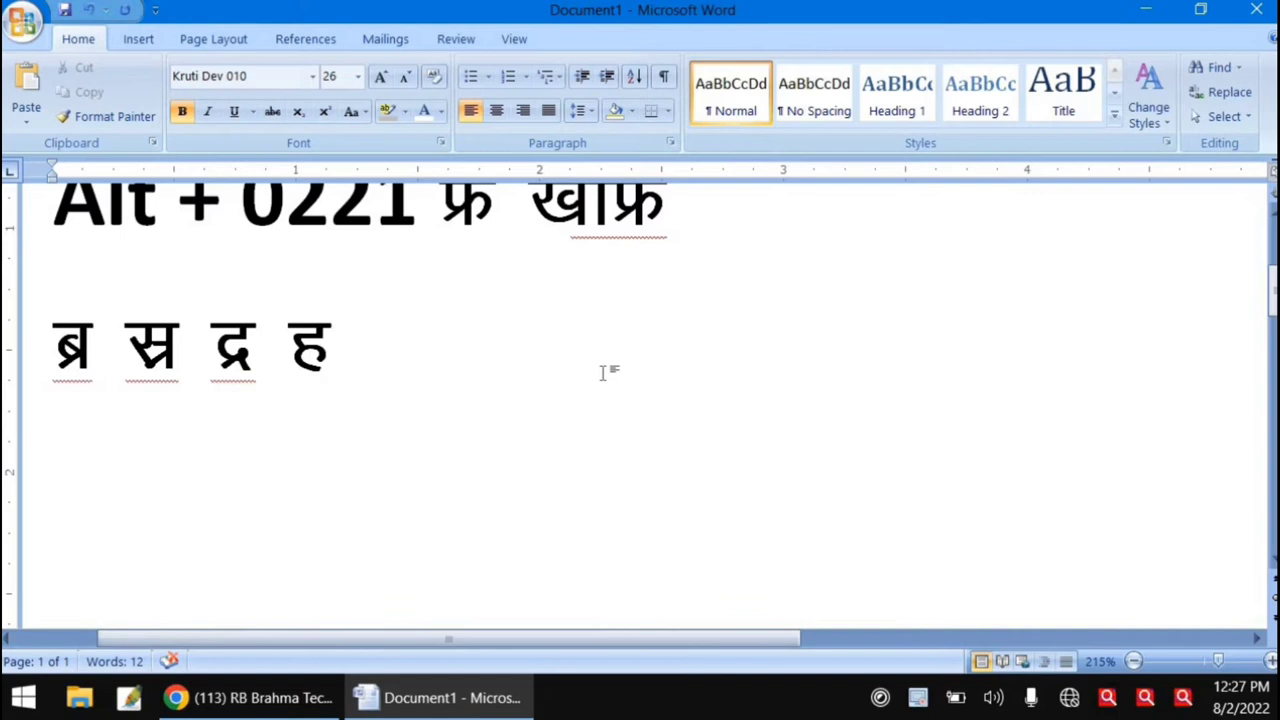
{"action": "type", "text": "k"}
{"action": "type", "text": "f"}
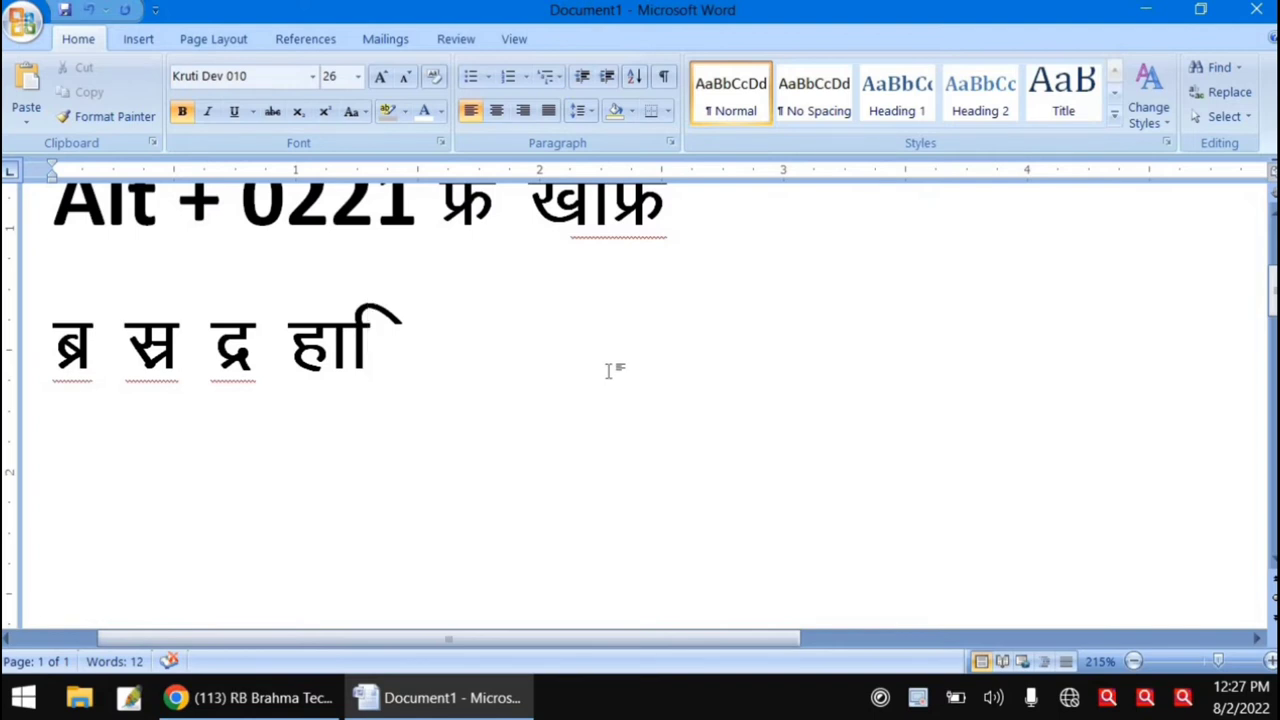
{"action": "type", "text": "n"}
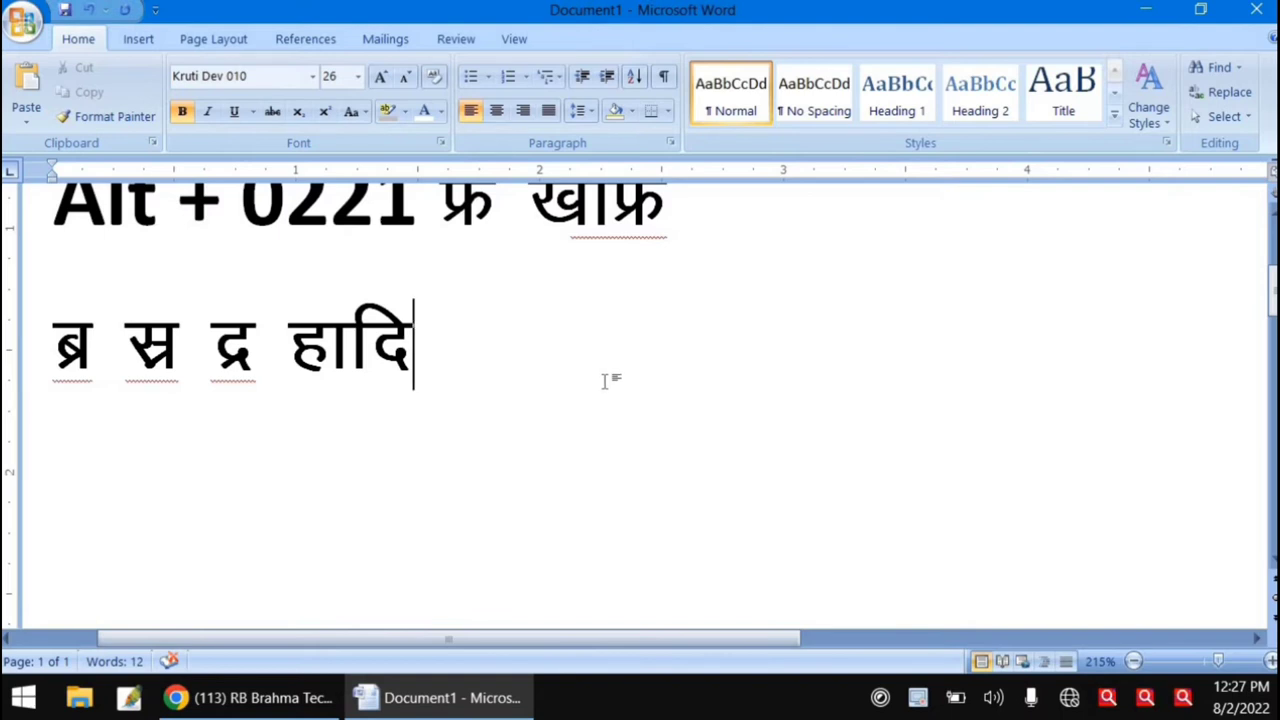
{"action": "type", "text": "z"}
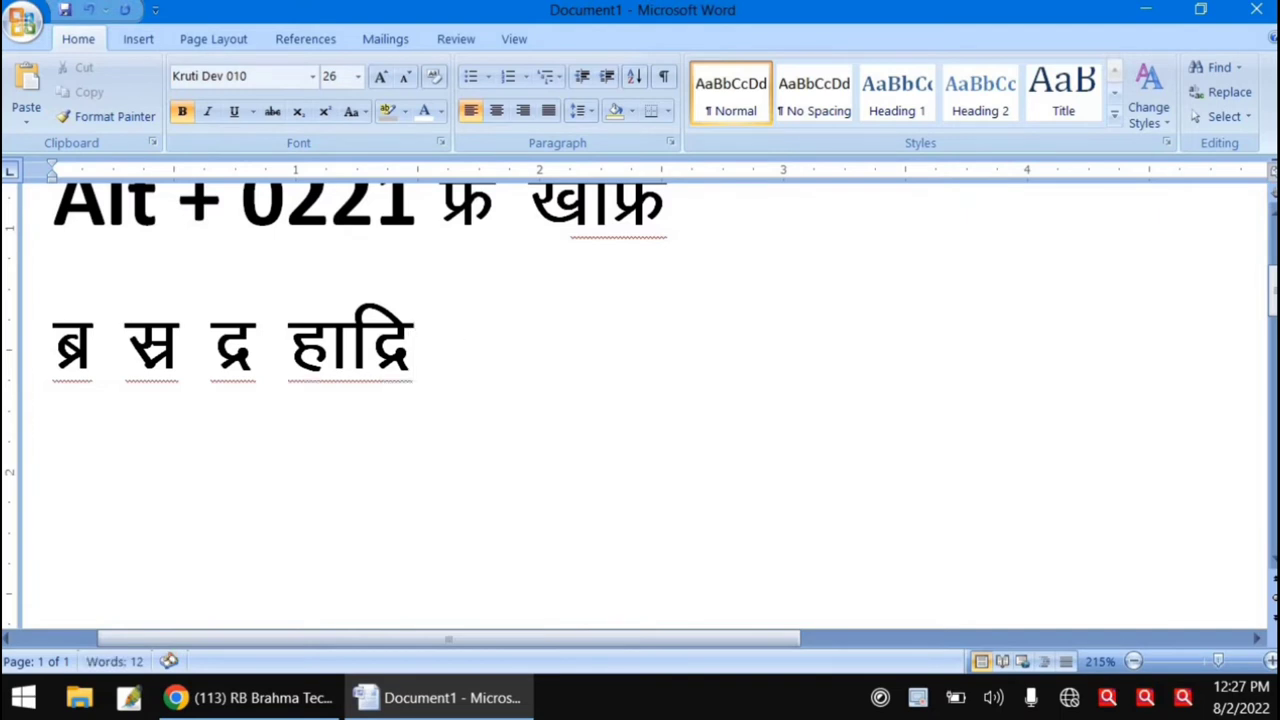
- Type 'lkufnz [kkekfu' to add सानद्रि and खामानि, then start a new line
{"action": "type", "text": "l"}
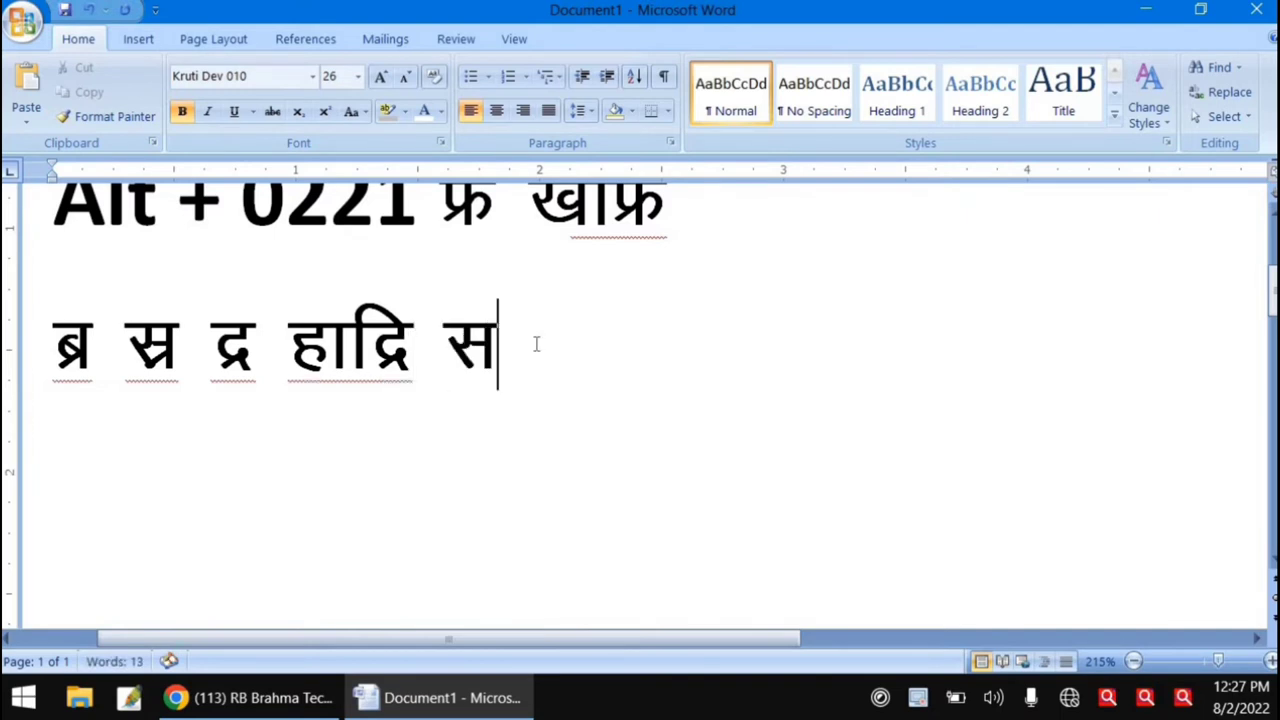
{"action": "type", "text": "kuf"}
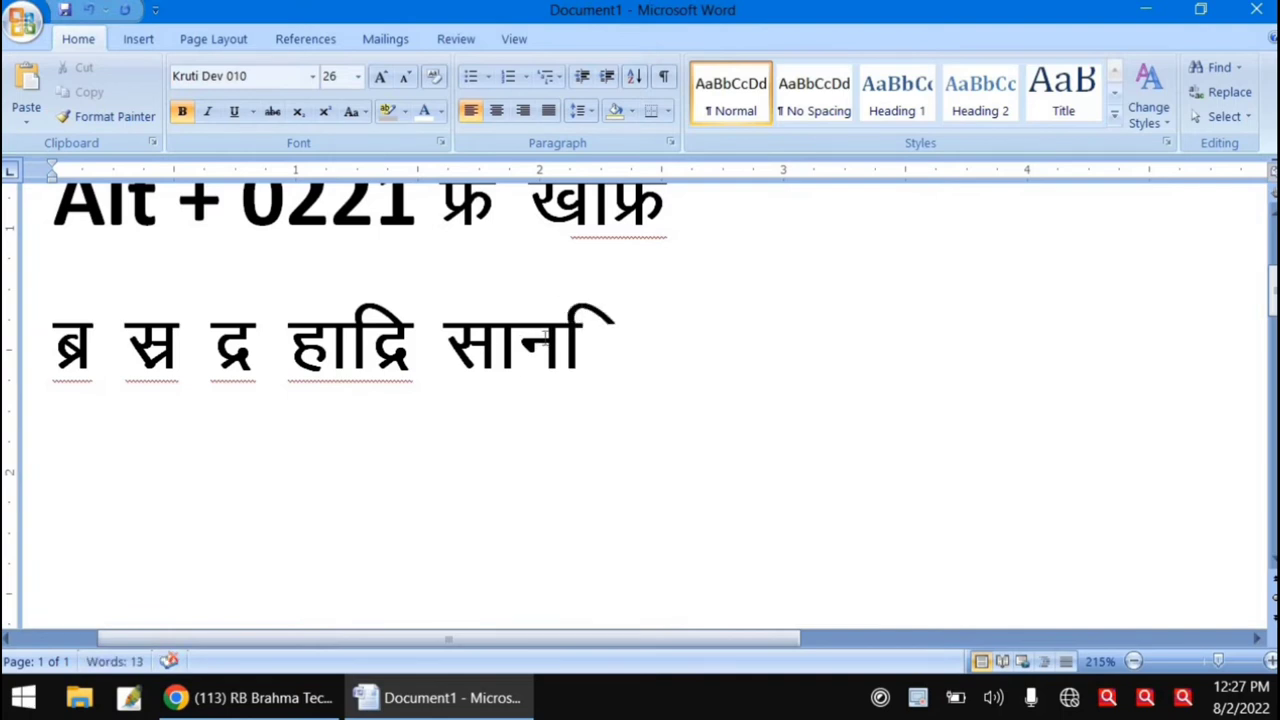
{"action": "type", "text": "n"}
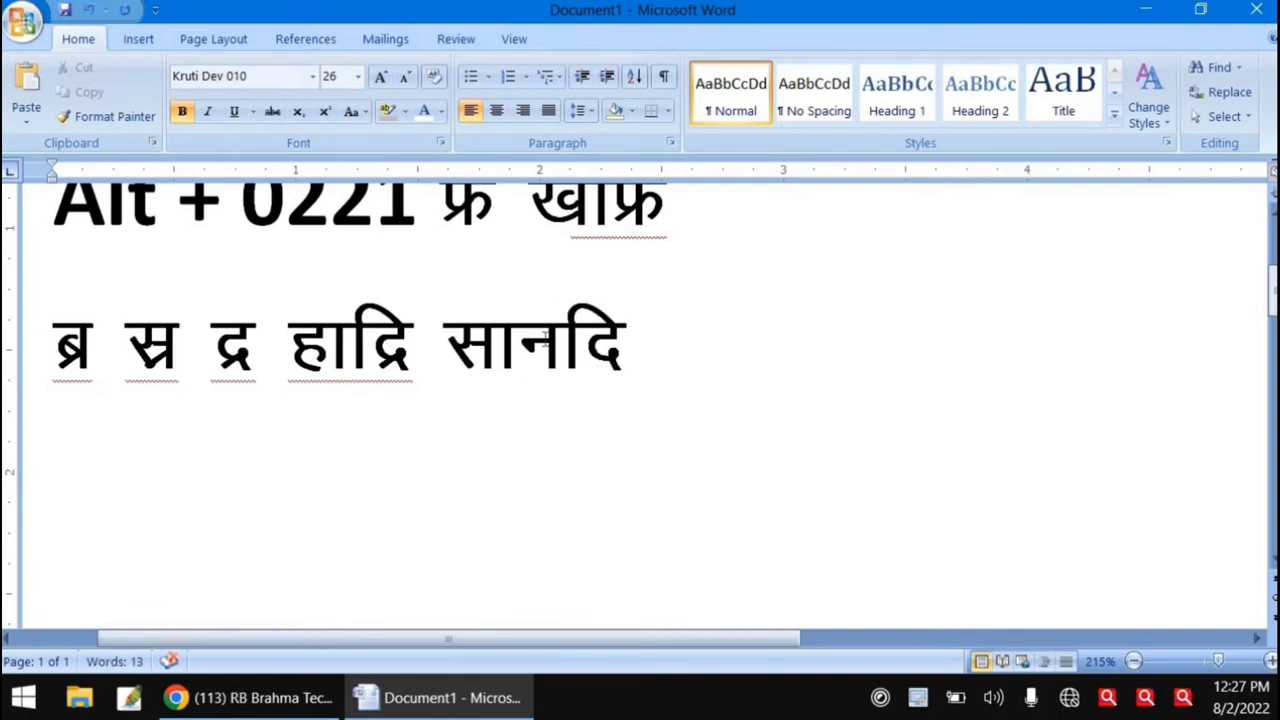
{"action": "type", "text": "z"}
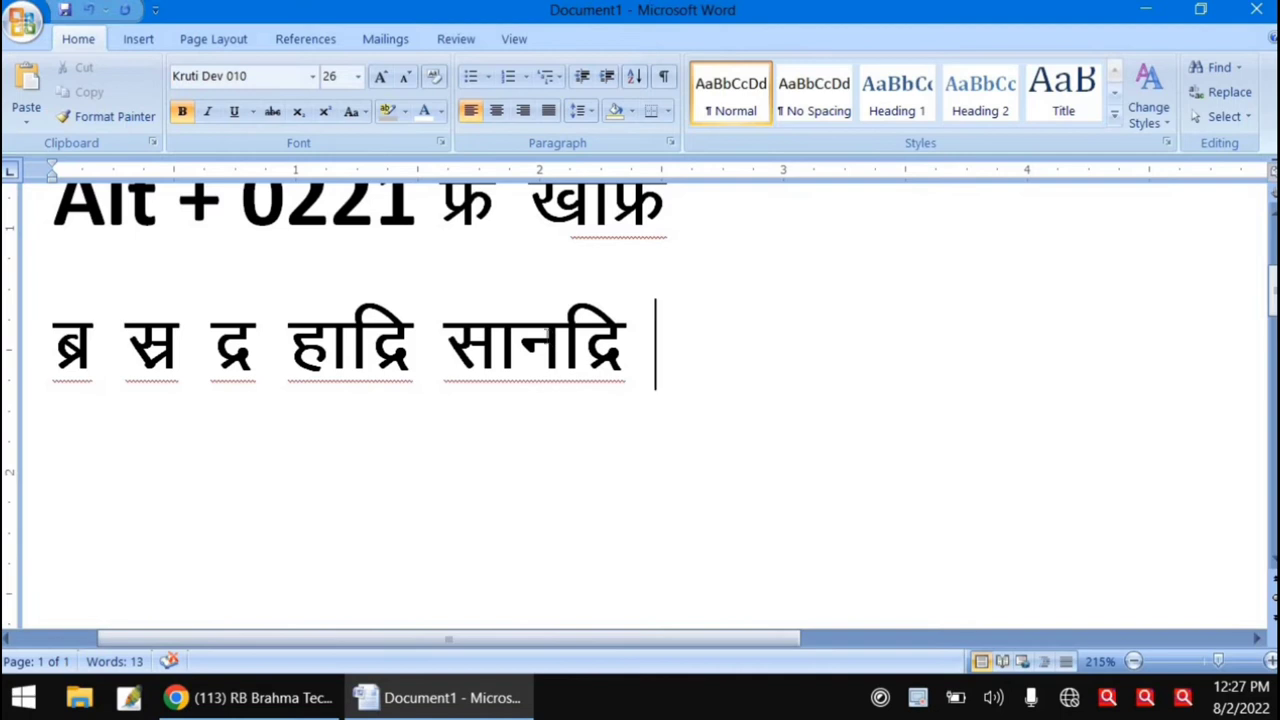
{"action": "type", "text": " ["}
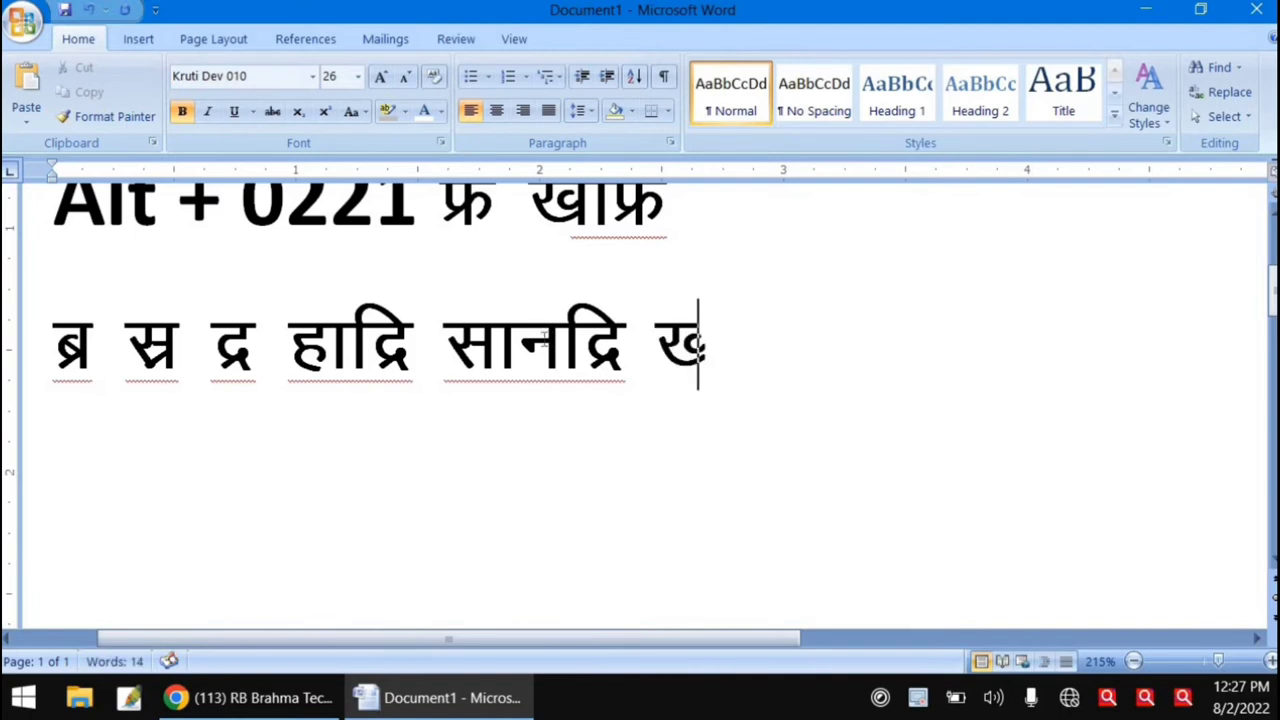
{"action": "type", "text": "k"}
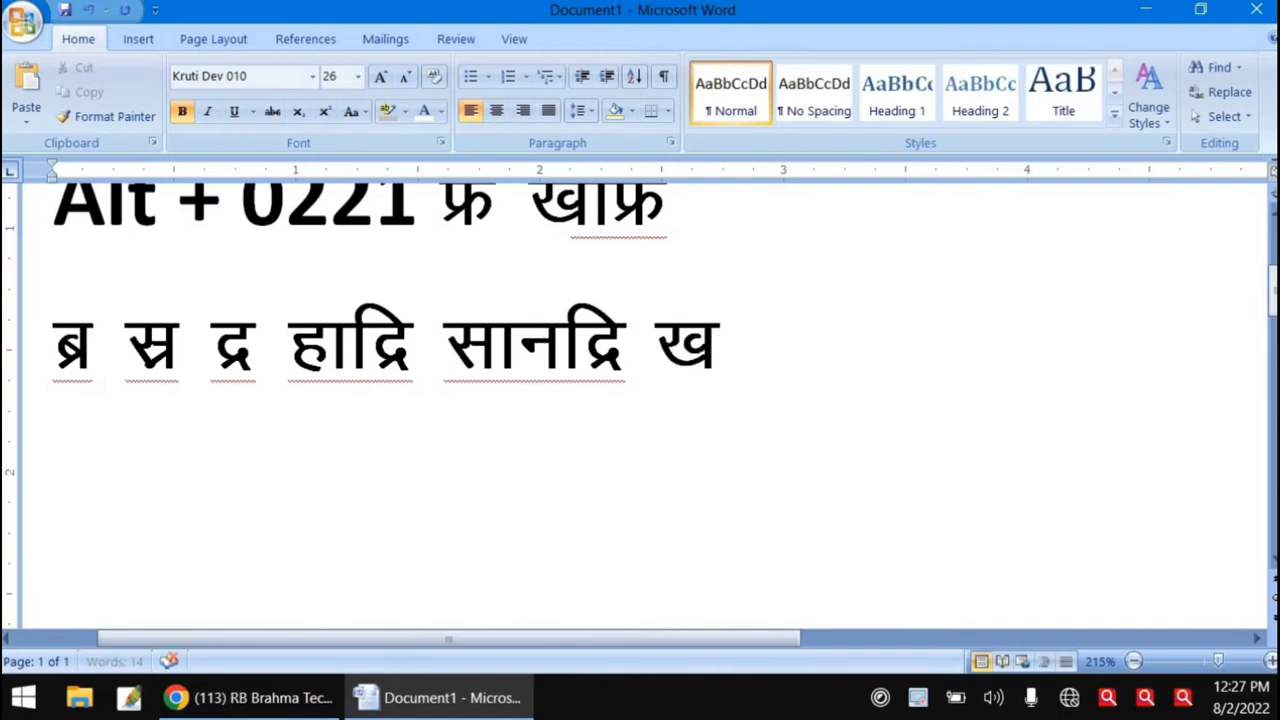
{"action": "type", "text": "ke"}
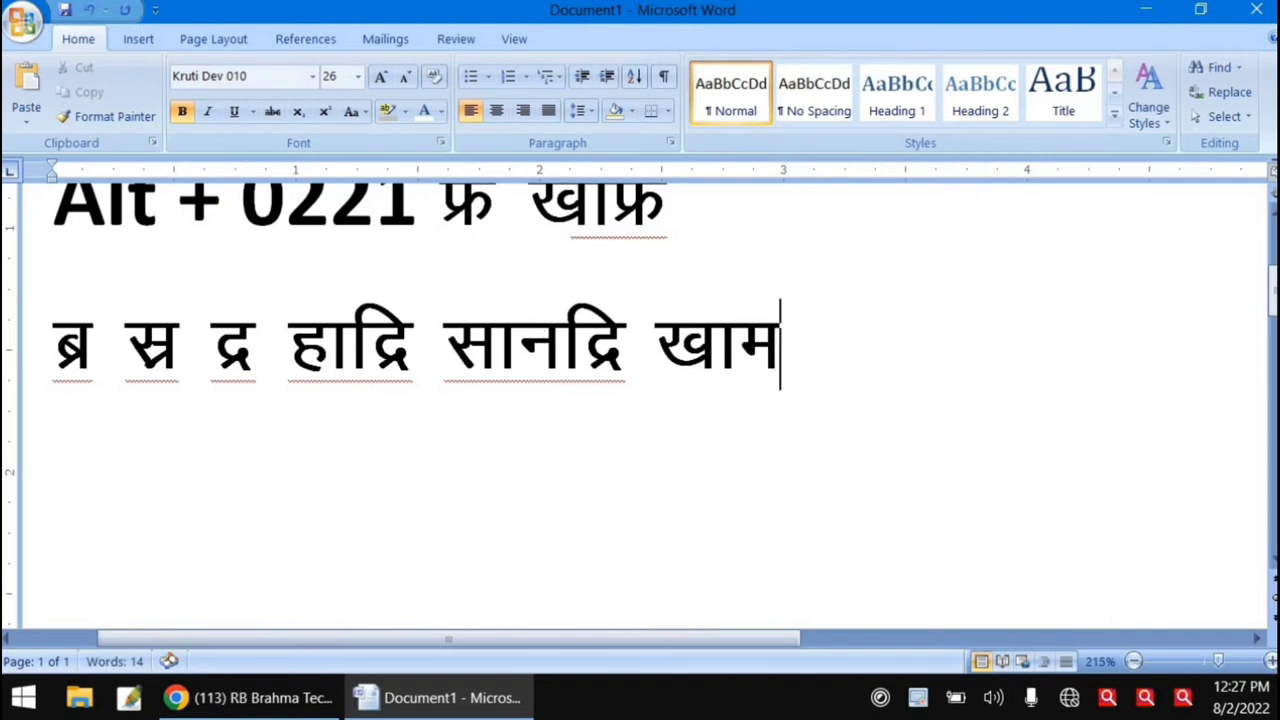
{"action": "type", "text": "kfu"}
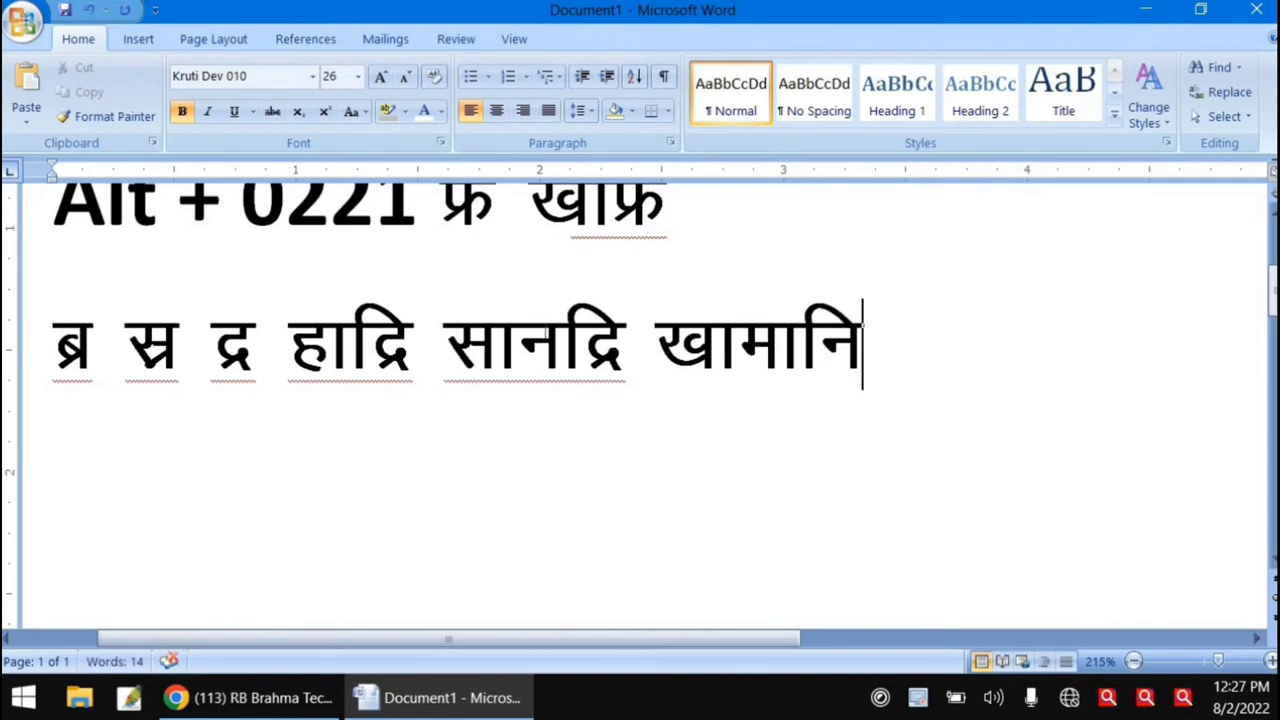
{"action": "scroll", "coordinate": [635, 233], "scroll_direction": "up", "scroll_amount": 3}
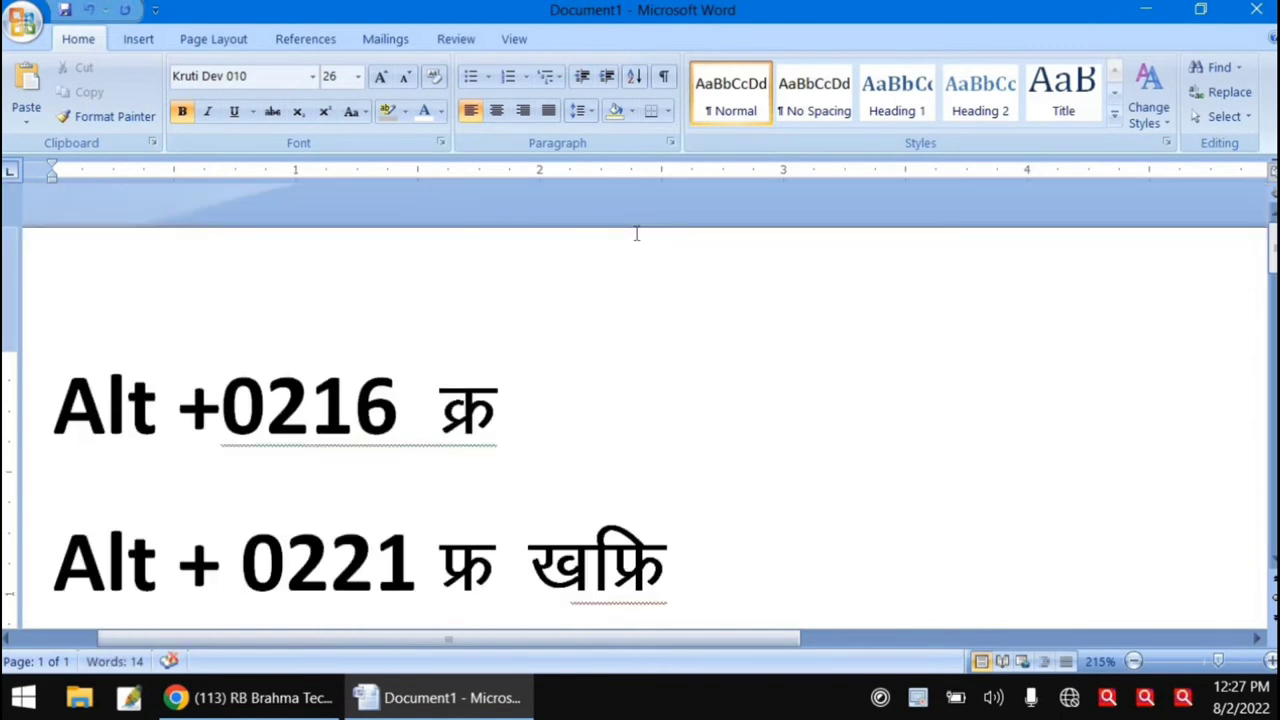
{"action": "scroll", "coordinate": [655, 279], "scroll_direction": "down", "scroll_amount": 2}
{"action": "scroll", "coordinate": [921, 423], "scroll_direction": "down", "scroll_amount": 2}
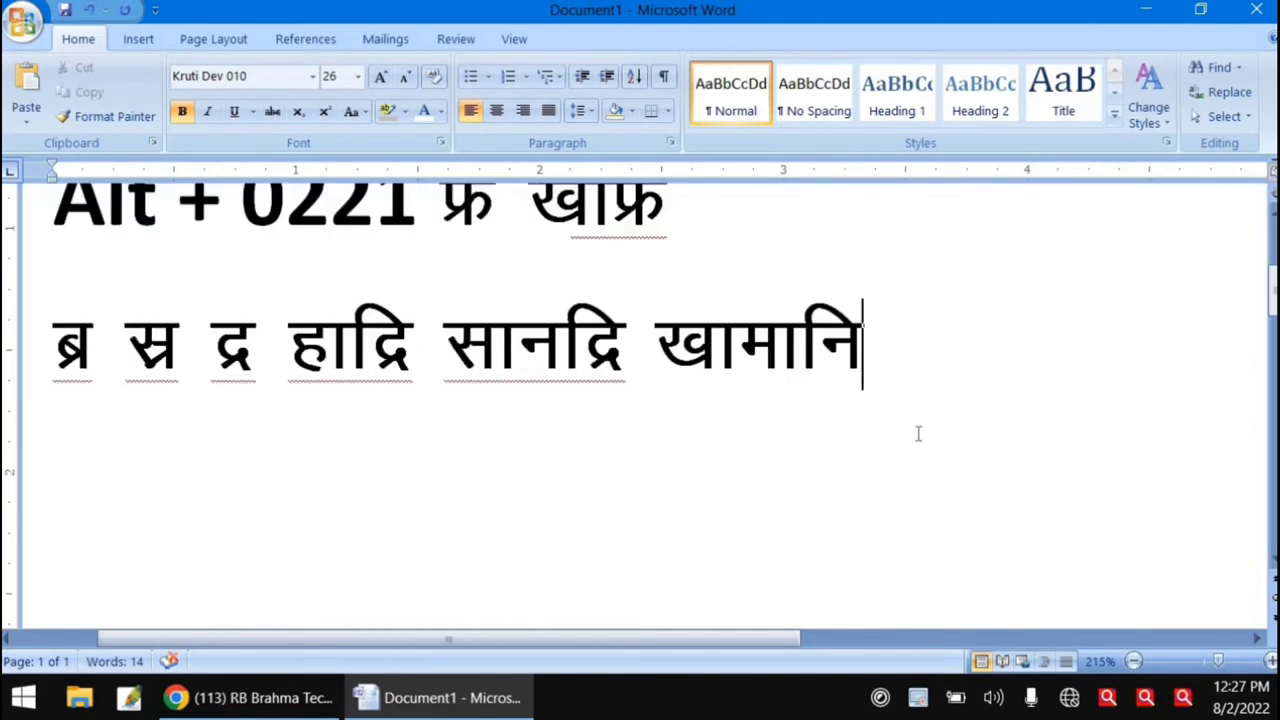
{"action": "key", "text": "Return"}
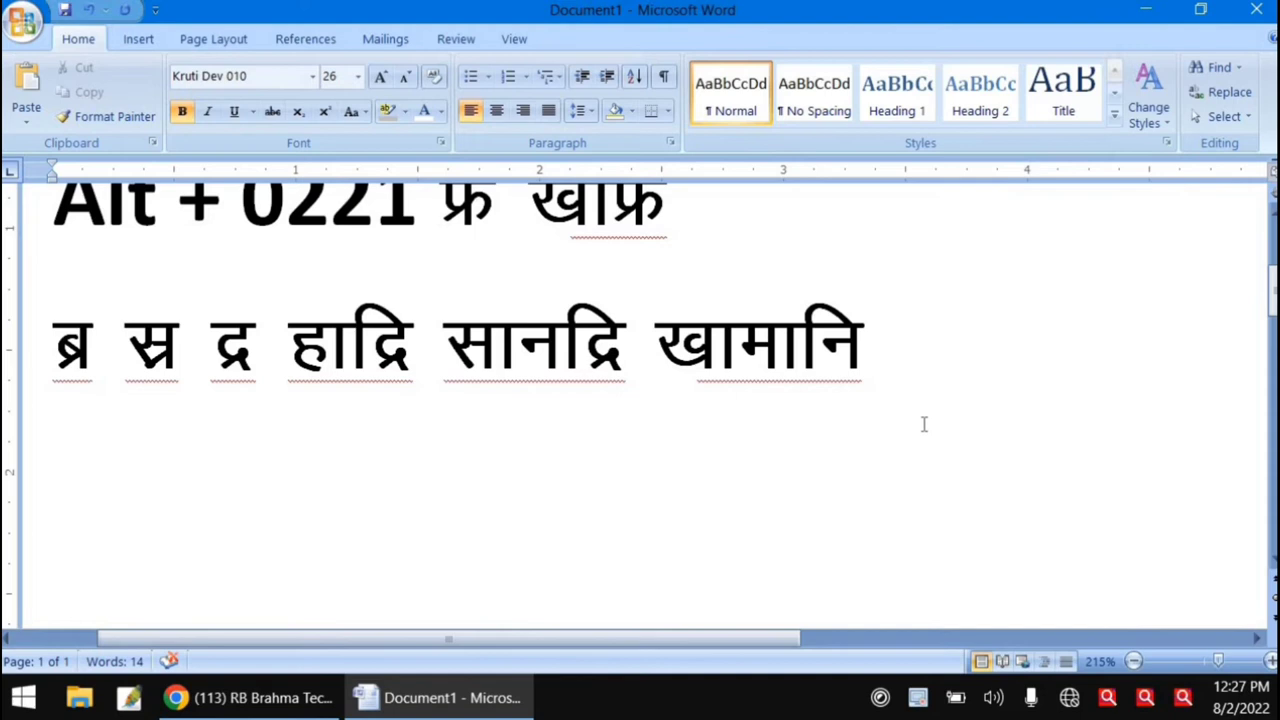
{"action": "scroll", "coordinate": [1100, 360], "scroll_direction": "up", "scroll_amount": 2}
{"action": "scroll", "coordinate": [1160, 331], "scroll_direction": "down", "scroll_amount": 6}
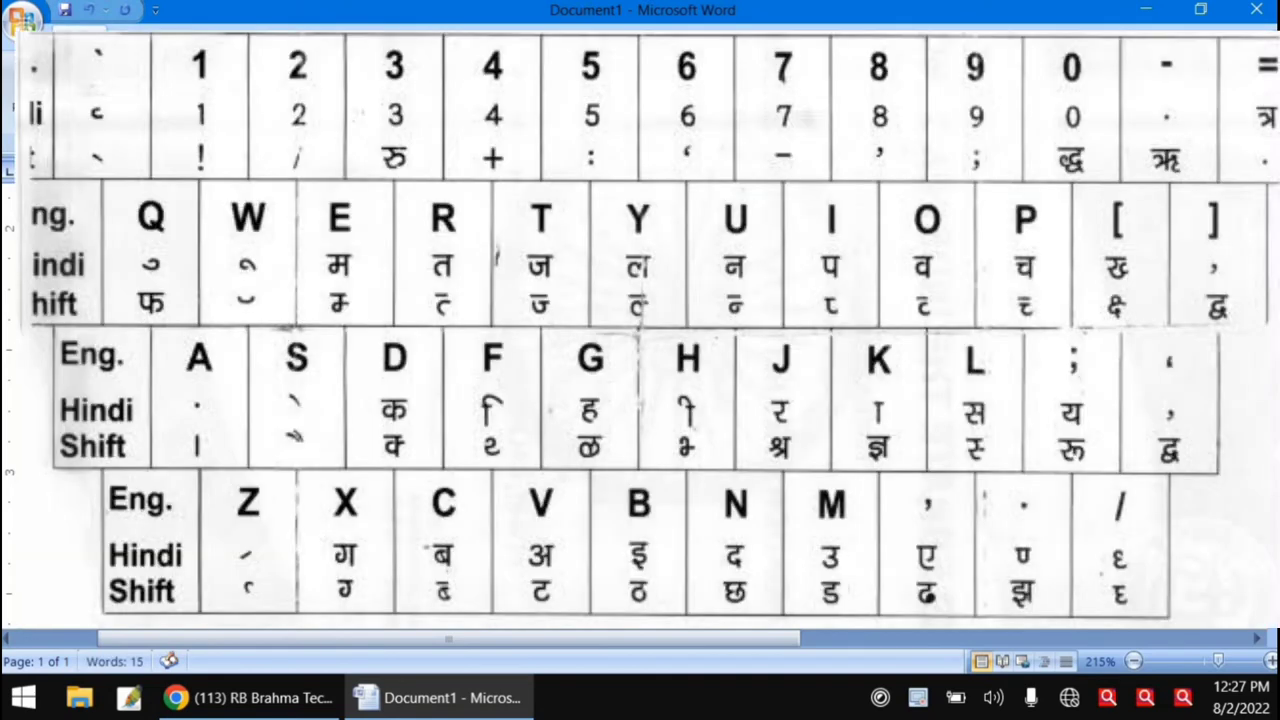
- Type 'q w e r t' on the new line in Calibri and open the font list
{"action": "key", "text": "BackSpace"}
{"action": "type", "text": "q"}
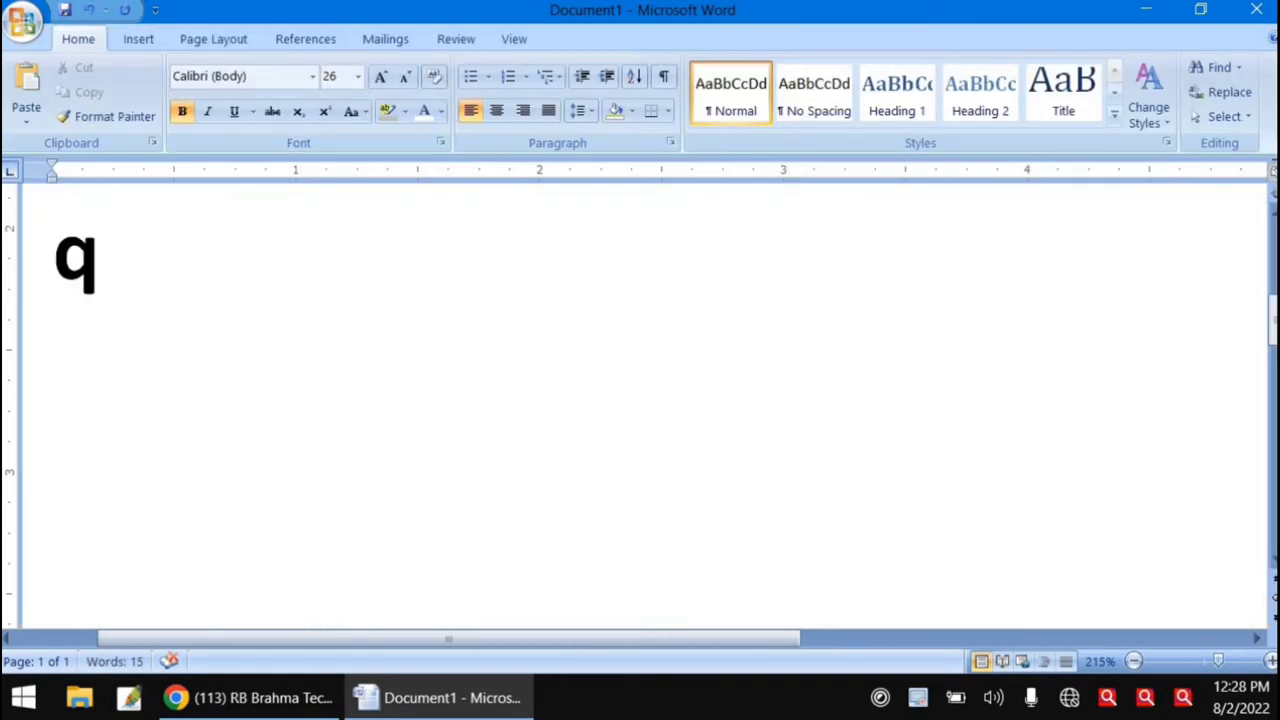
{"action": "type", "text": " w"}
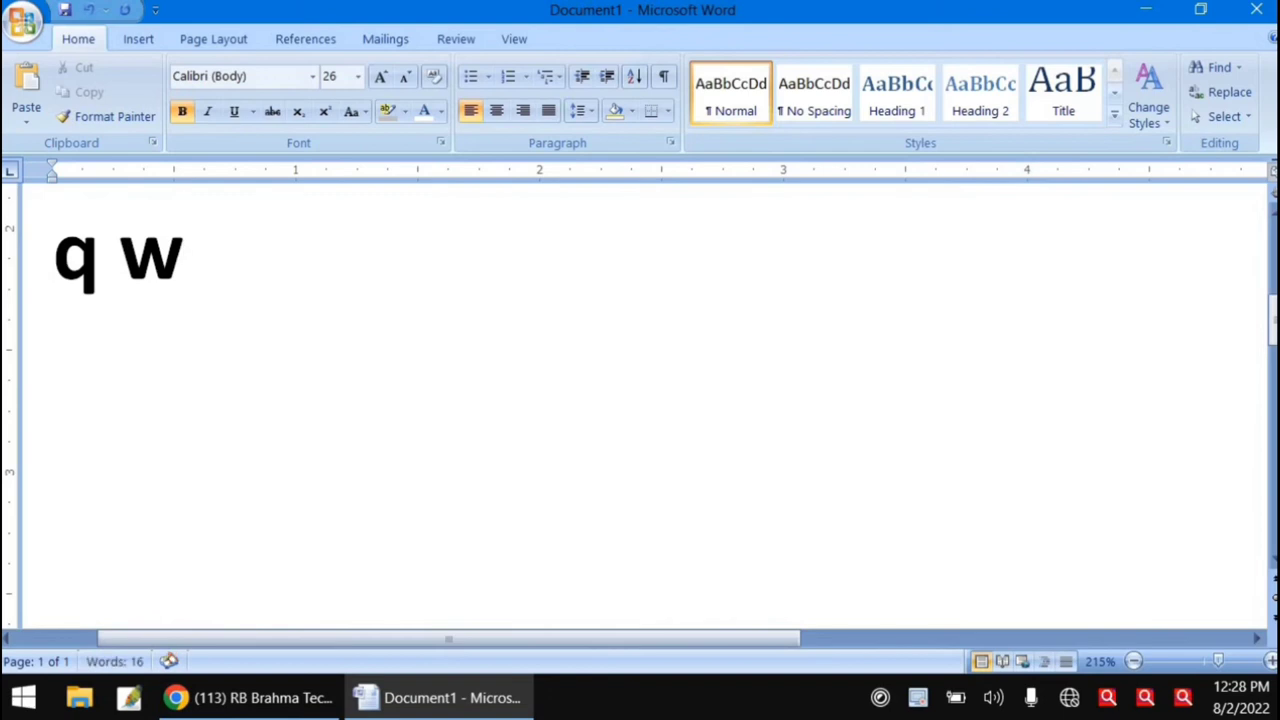
{"action": "type", "text": " e"}
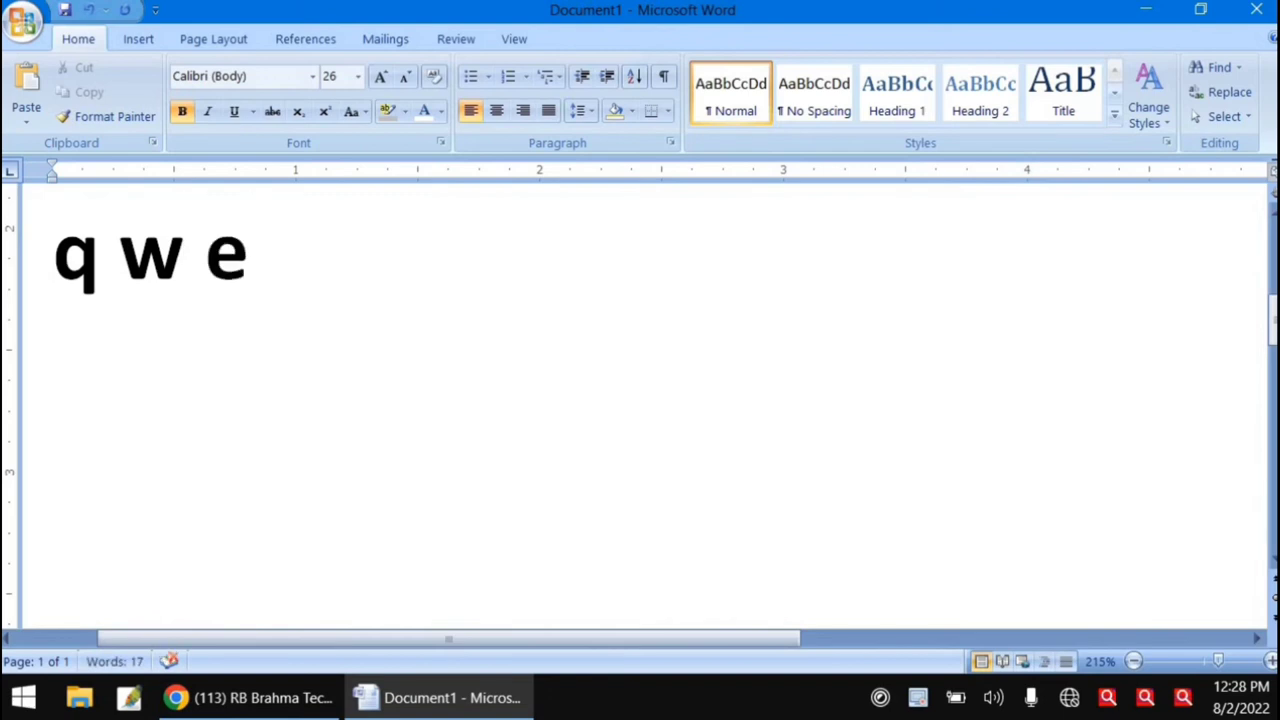
{"action": "type", "text": " r "}
{"action": "type", "text": "t"}
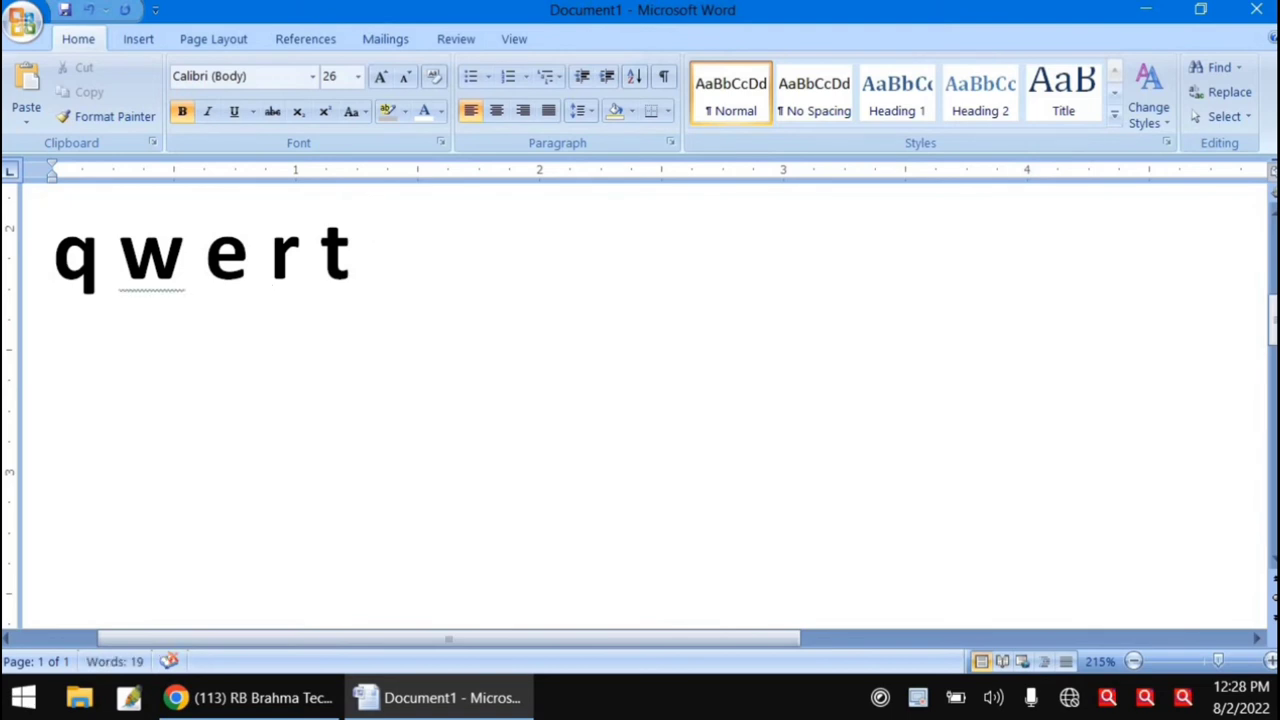
{"action": "left_click", "coordinate": [312, 76]}
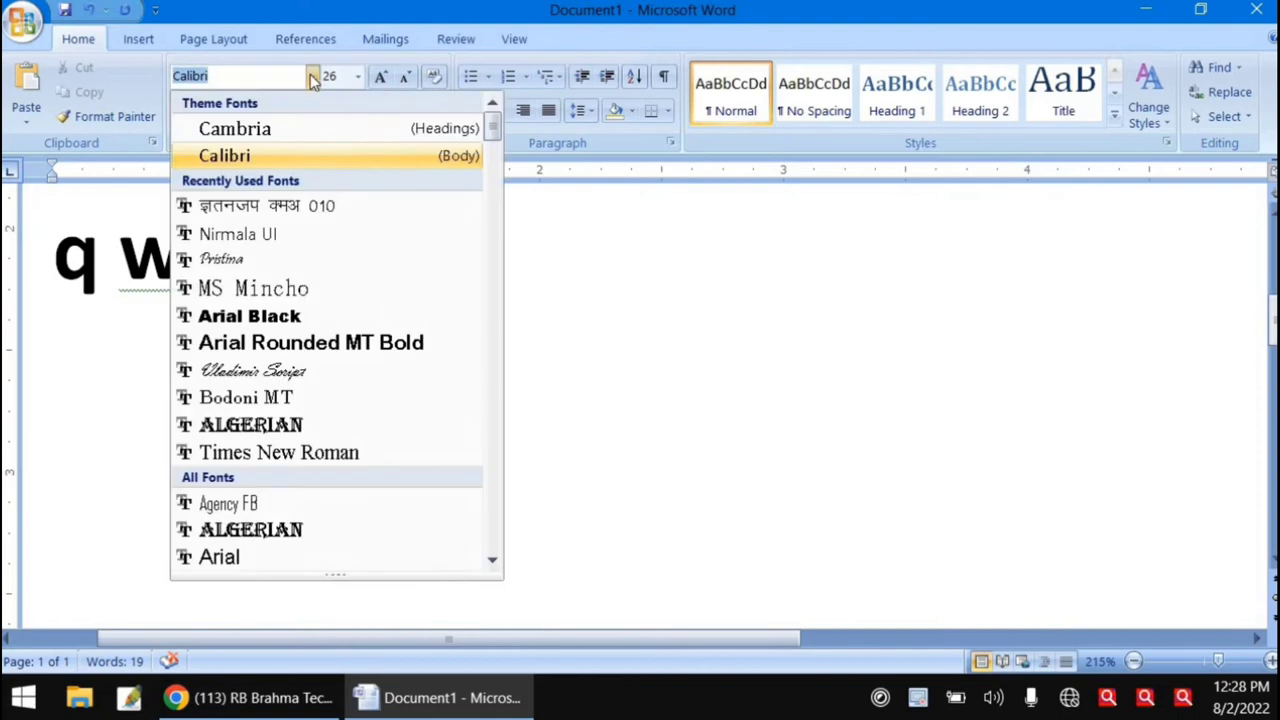
- Switch to Kruti Dev 010 and type q w e r t to show their Hindi characters
{"action": "left_click", "coordinate": [271, 207]}
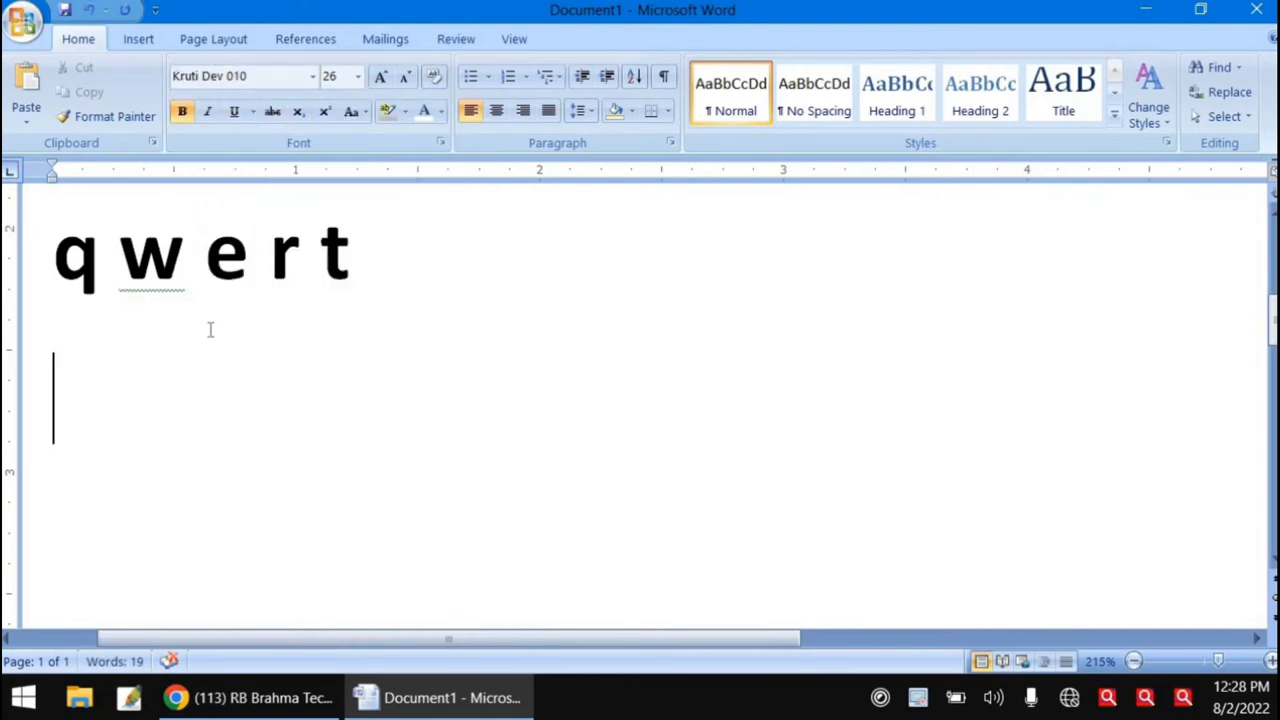
{"action": "type", "text": "q "}
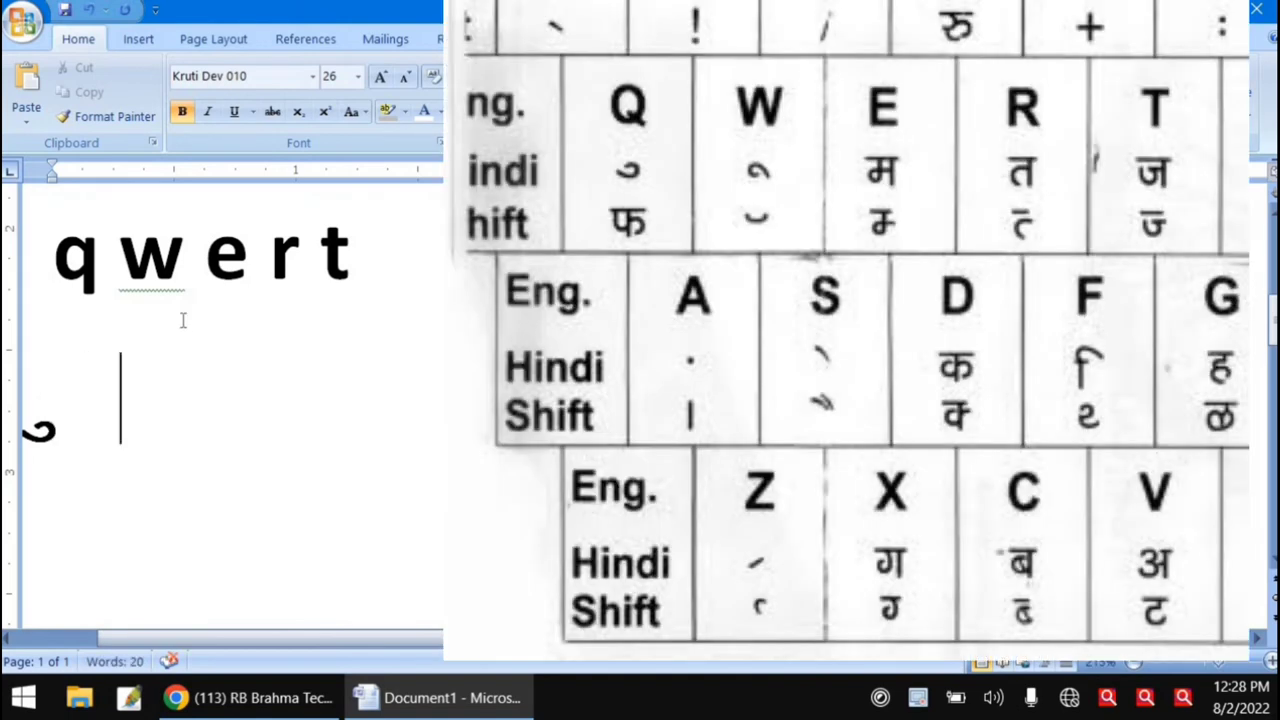
{"action": "type", "text": " w "}
{"action": "type", "text": " e"}
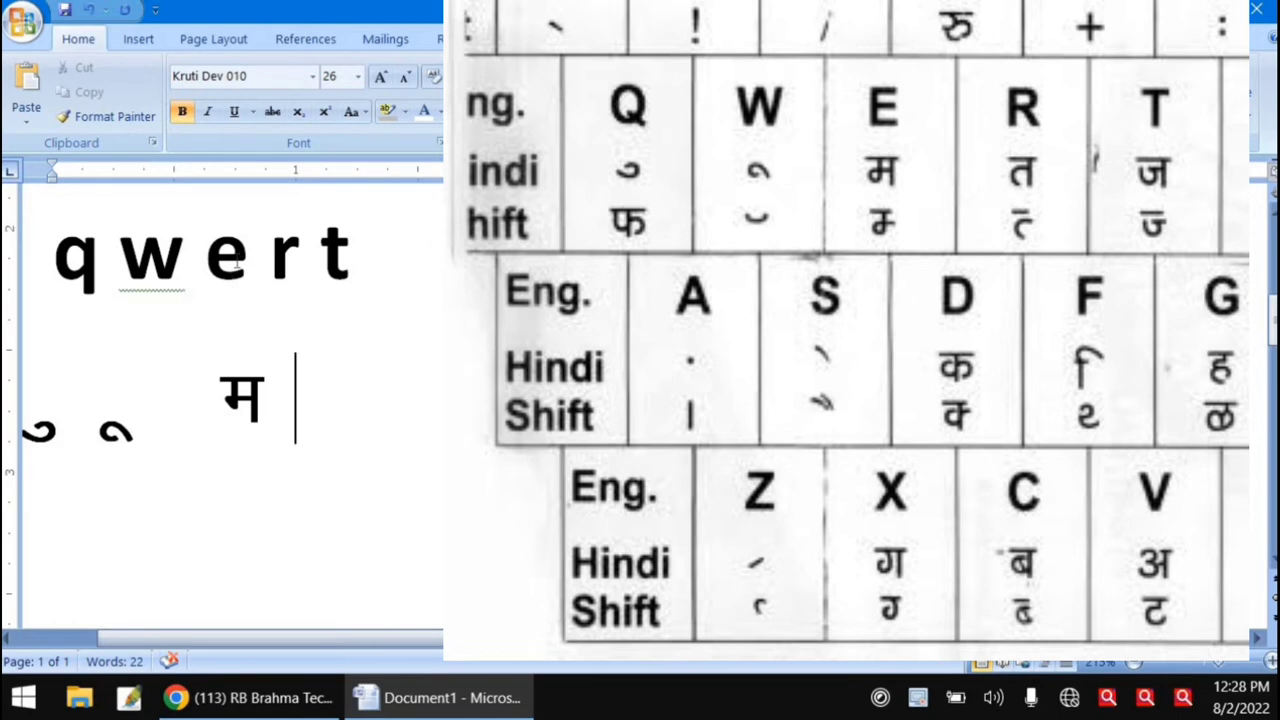
{"action": "type", "text": " r"}
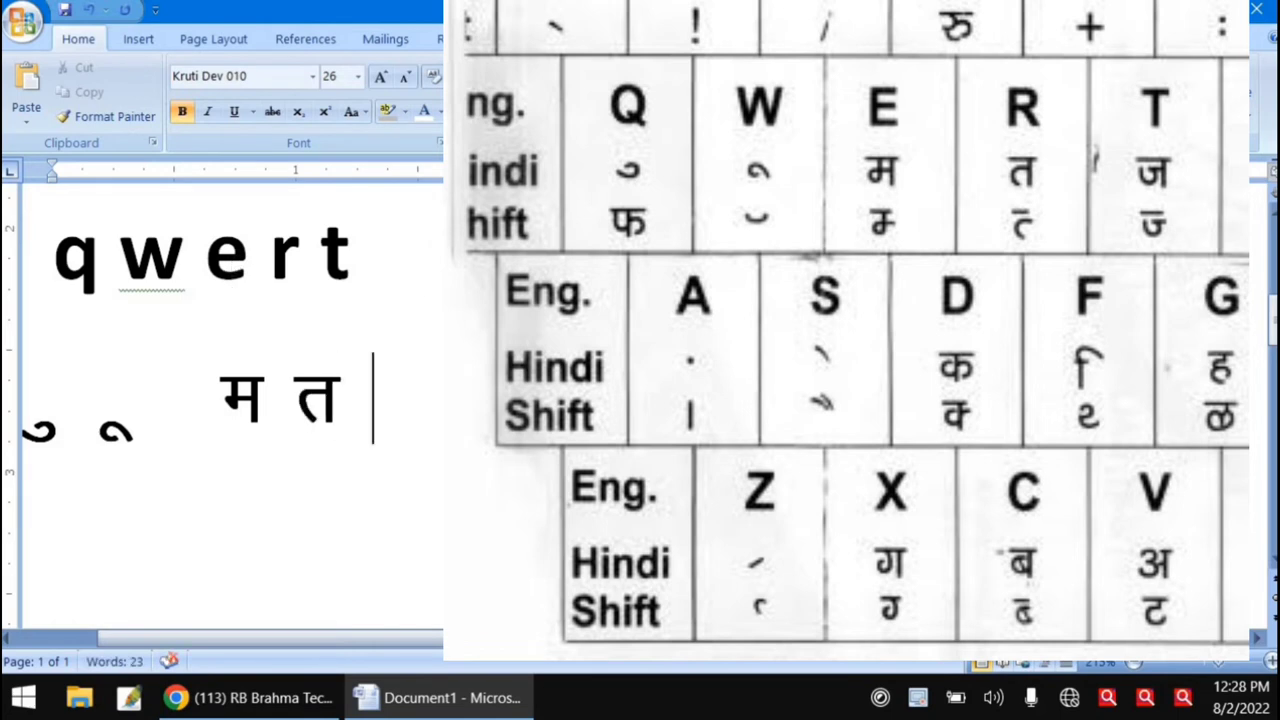
{"action": "type", "text": " t"}
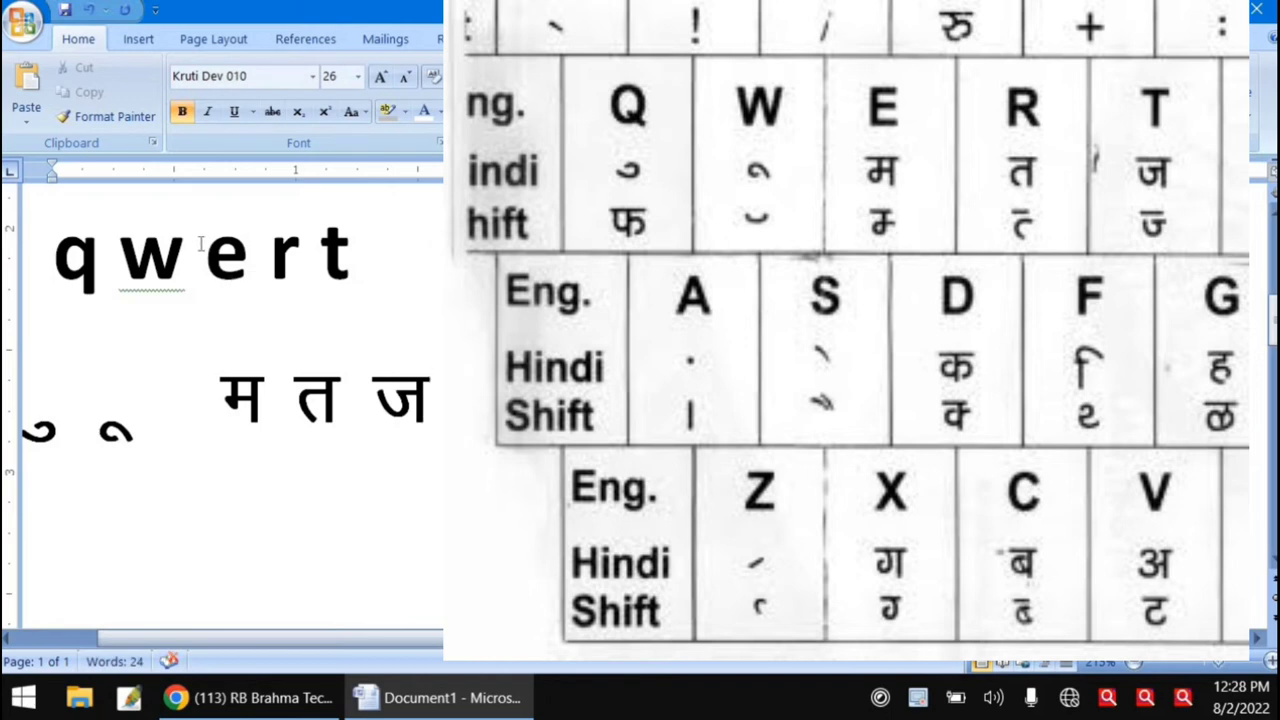
{"action": "left_click", "coordinate": [116, 256]}
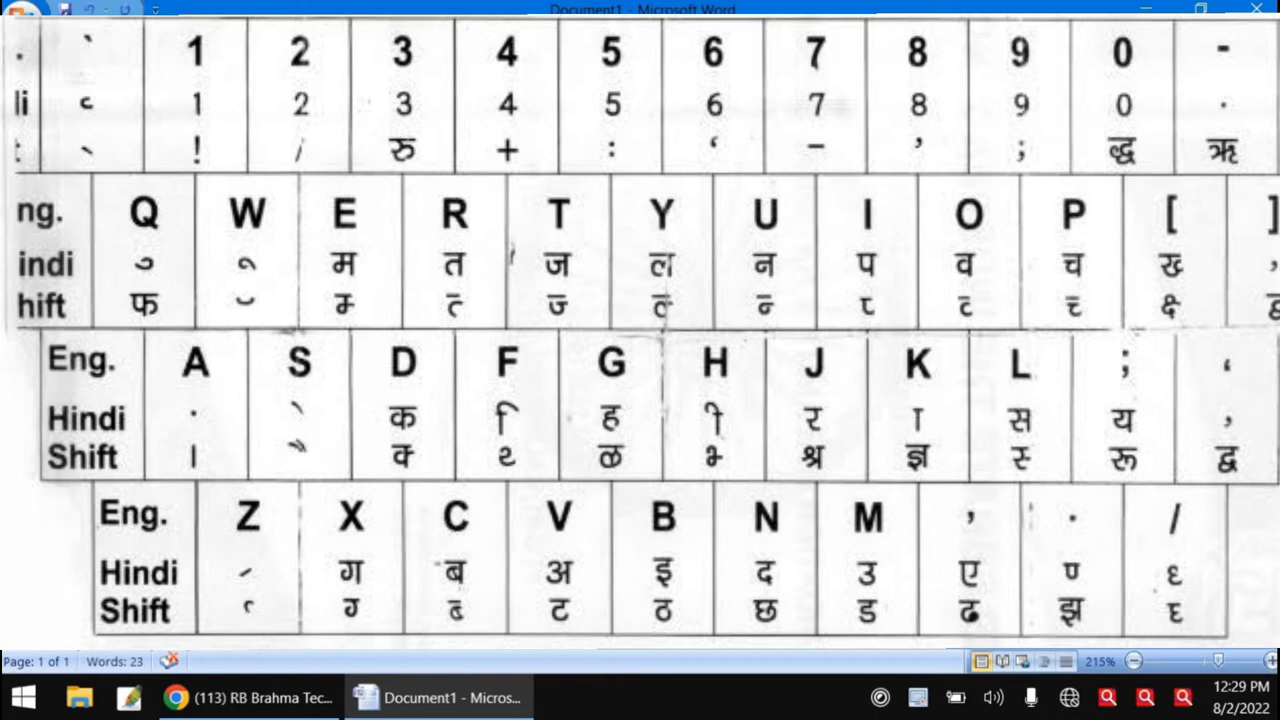
- Undo recent edits and delete the trailing demo letters
{"action": "key", "text": "ctrl+z"}
{"action": "key", "text": "ctrl+z"}
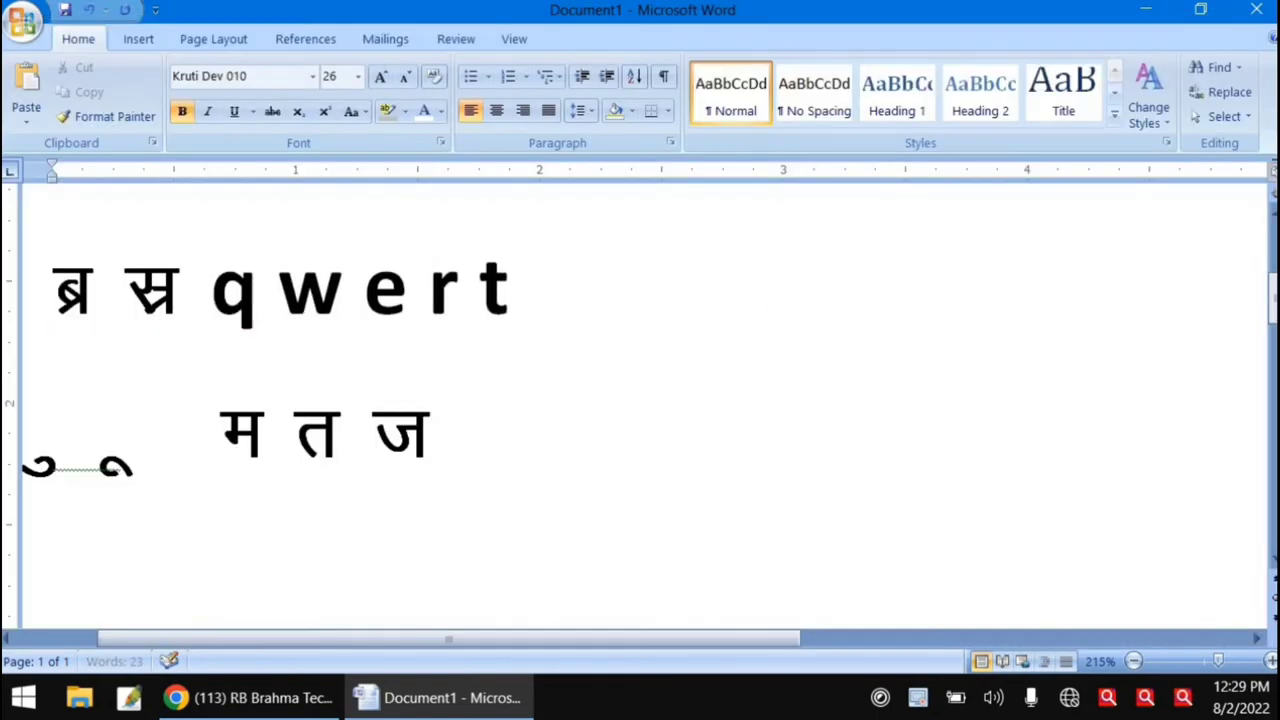
{"action": "key", "text": "ctrl+z"}
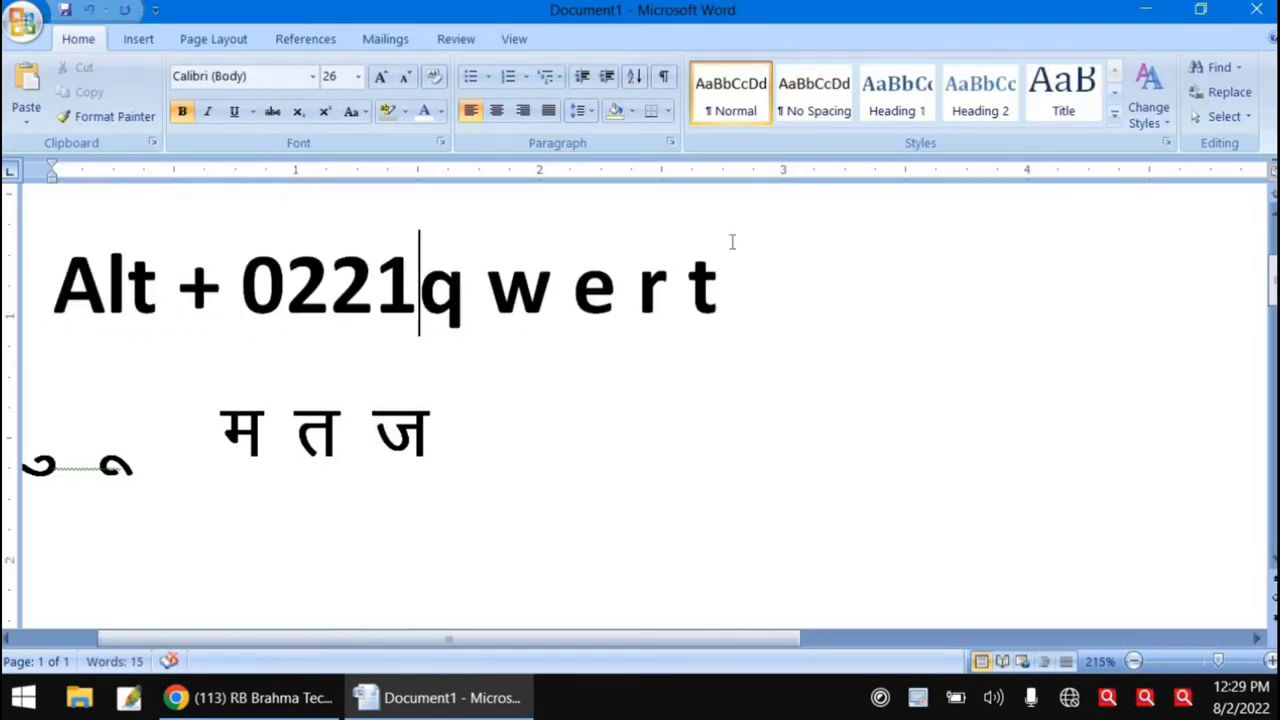
{"action": "left_click", "coordinate": [755, 242]}
{"action": "key", "text": "BackSpace"}
{"action": "key", "text": "BackSpace"}
{"action": "key", "text": "BackSpace"}
{"action": "key", "text": "BackSpace"}
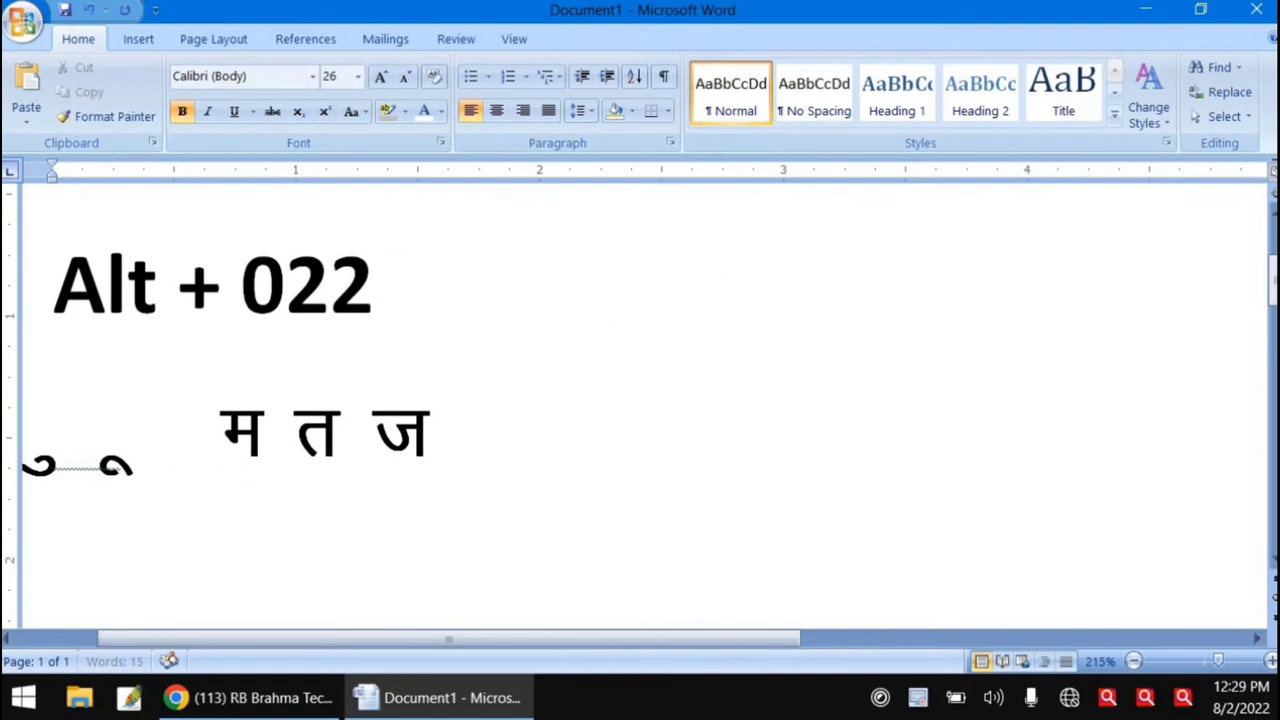
{"action": "key", "text": "BackSpace"}
{"action": "key", "text": "BackSpace"}
{"action": "key", "text": "BackSpace"}
{"action": "key", "text": "BackSpace"}
{"action": "key", "text": "BackSpace"}
{"action": "key", "text": "BackSpace"}
{"action": "key", "text": "BackSpace"}
{"action": "key", "text": "BackSpace"}
{"action": "key", "text": "BackSpace"}
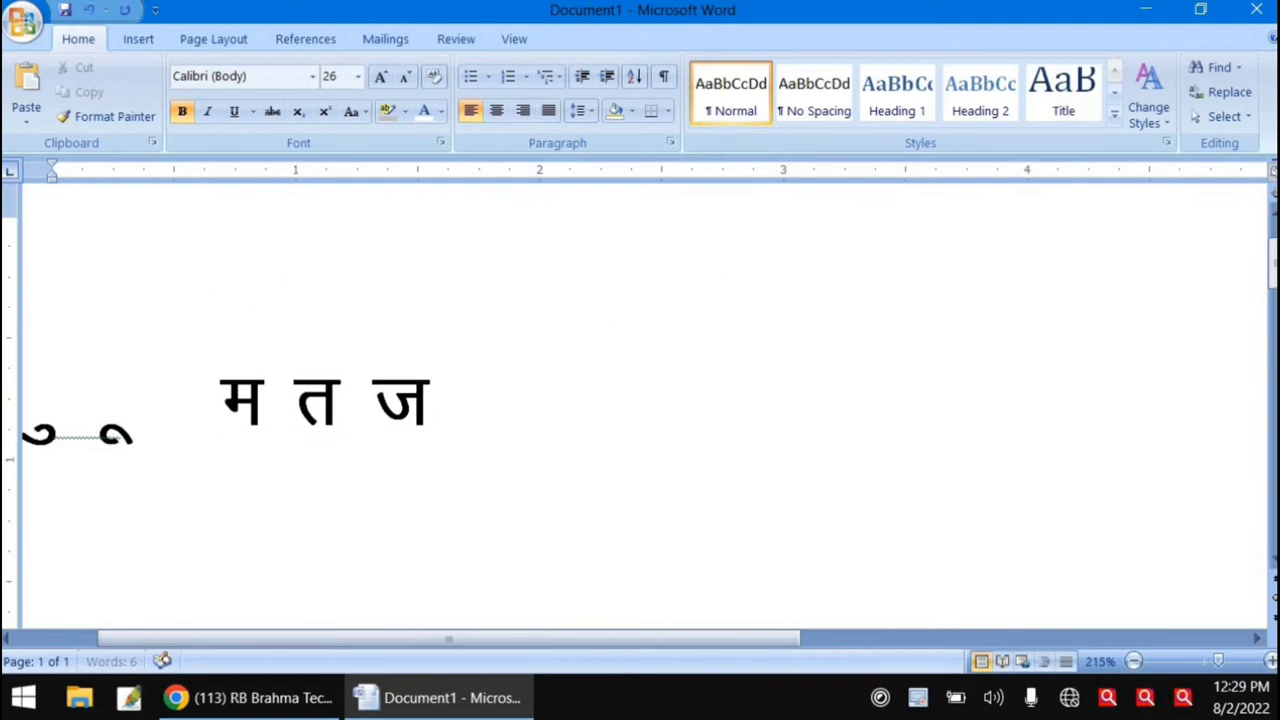
{"action": "left_click", "coordinate": [614, 370]}
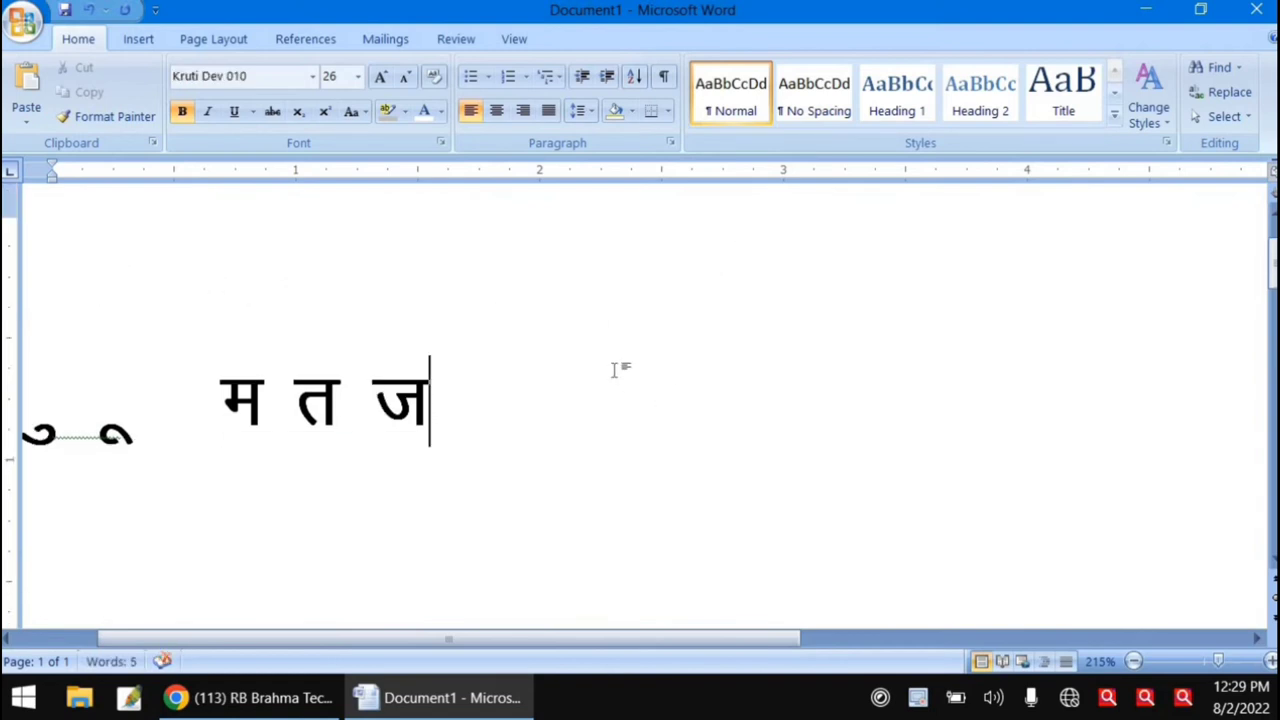
{"action": "key", "text": "BackSpace"}
- Replace all the text with a single अ and close Word without saving
{"action": "key", "text": "ctrl+a"}
{"action": "type", "text": "v"}
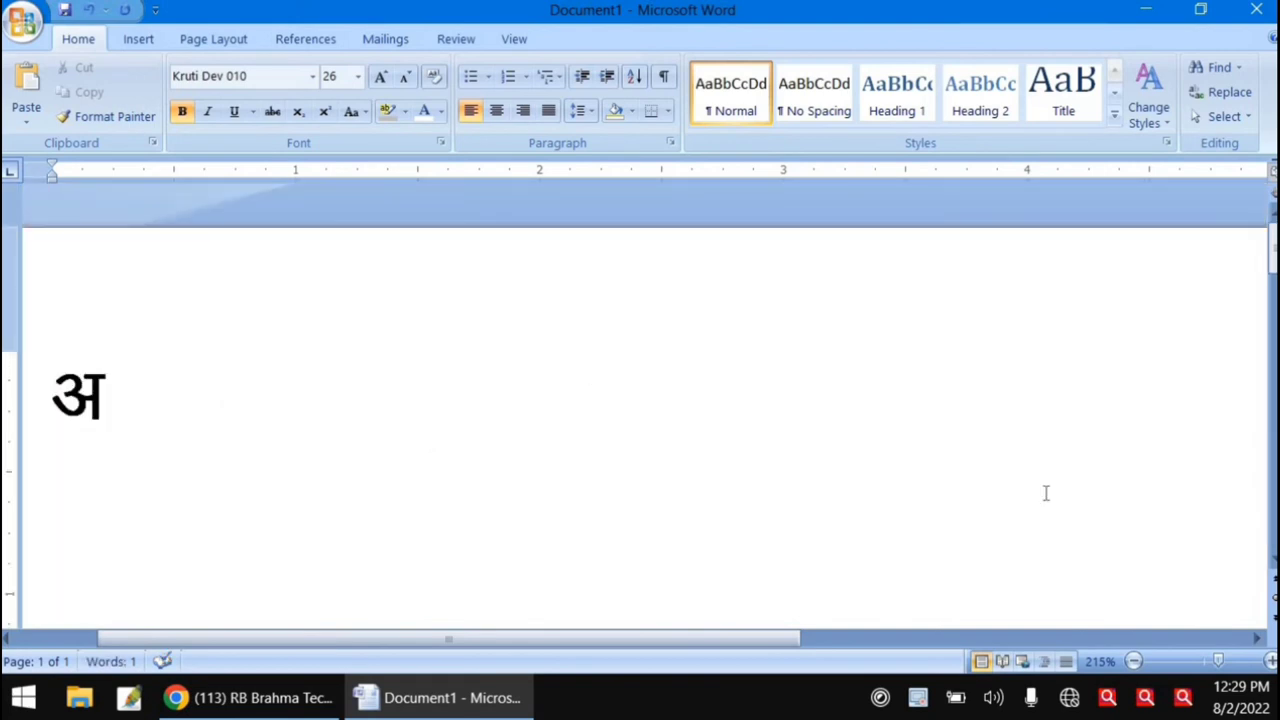
{"action": "left_click", "coordinate": [1256, 9]}
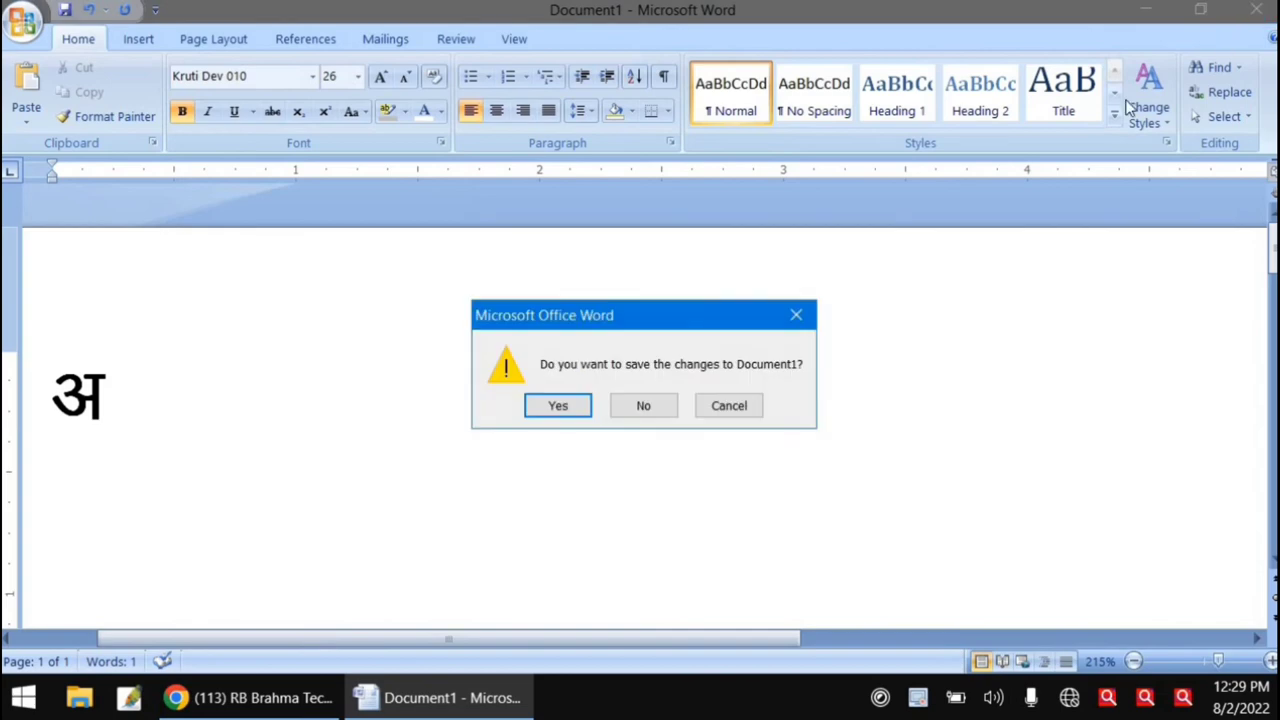
{"action": "left_click", "coordinate": [643, 410]}
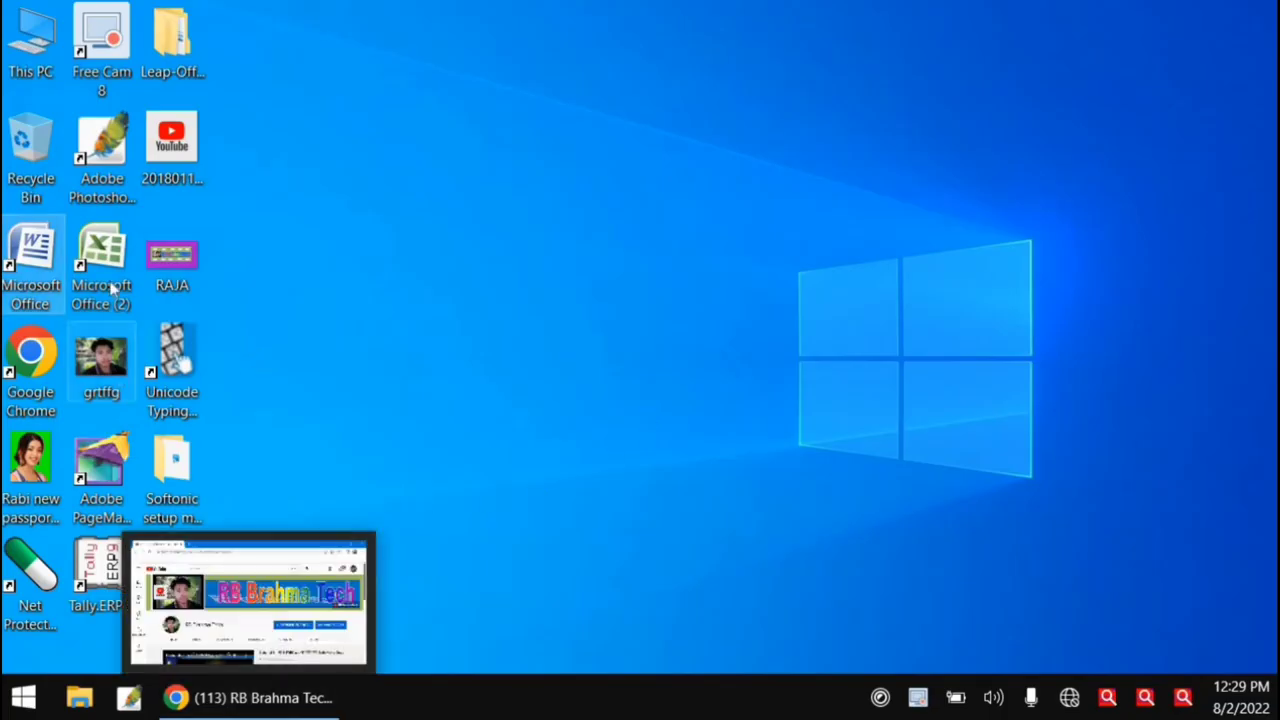
- Launch Chrome maximized and search Google for 'kruti dev 010'
{"action": "right_click", "coordinate": [28, 372]}
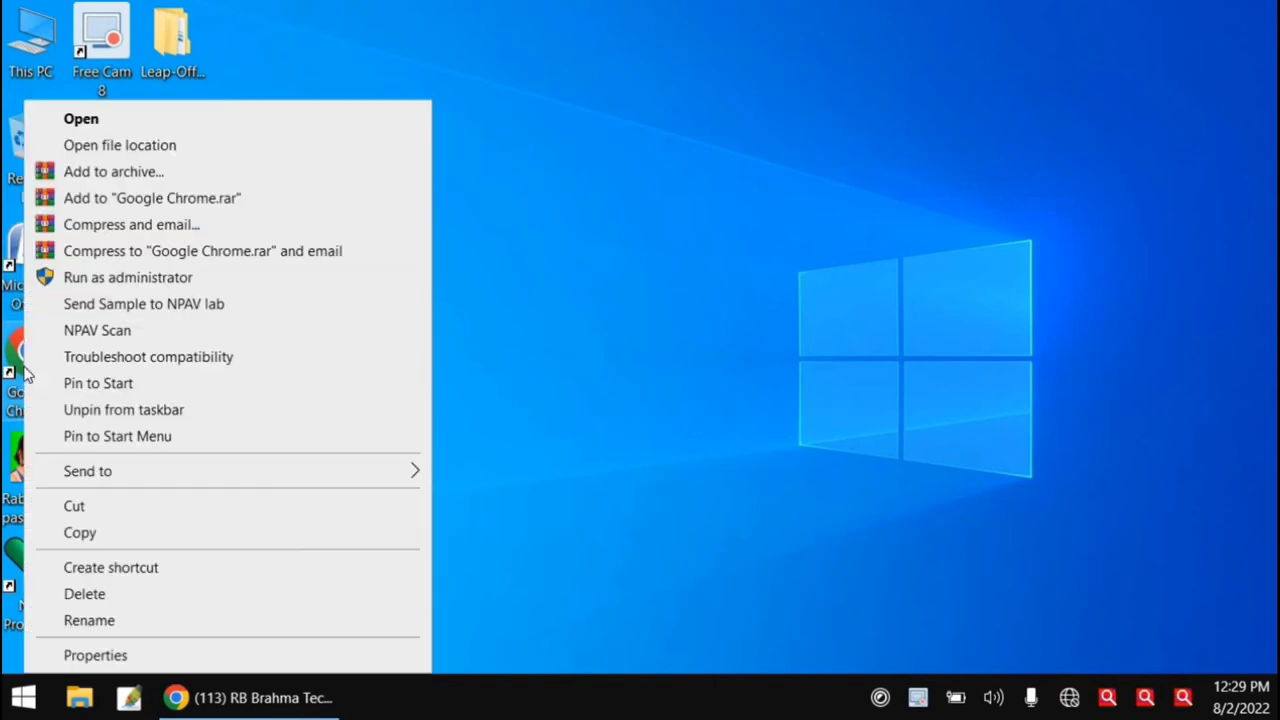
{"action": "left_click", "coordinate": [158, 122]}
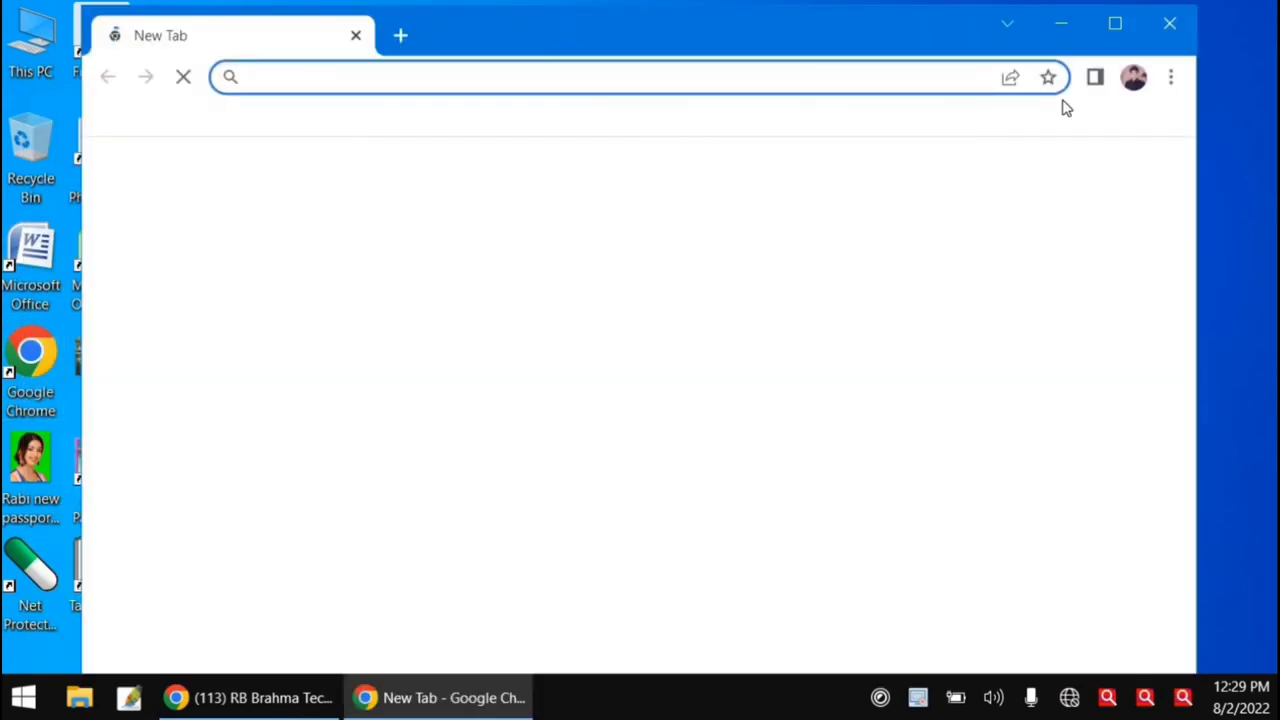
{"action": "left_click", "coordinate": [1115, 23]}
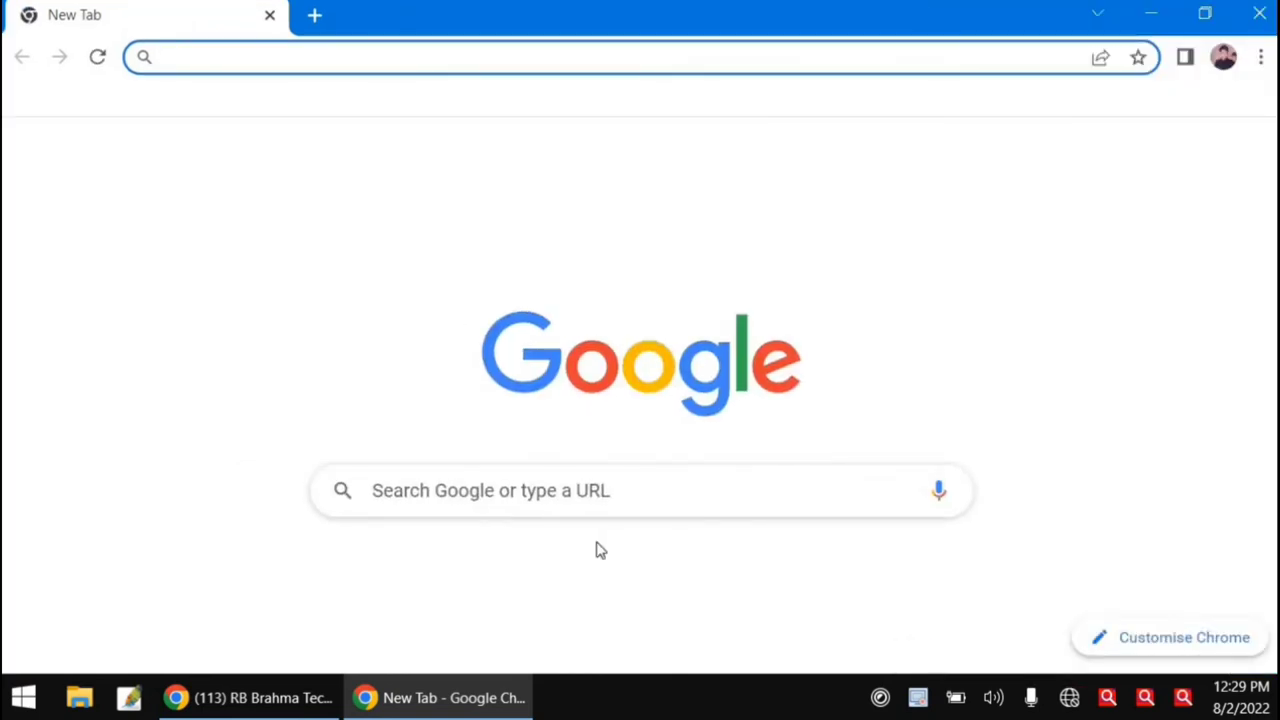
{"action": "left_click", "coordinate": [618, 487]}
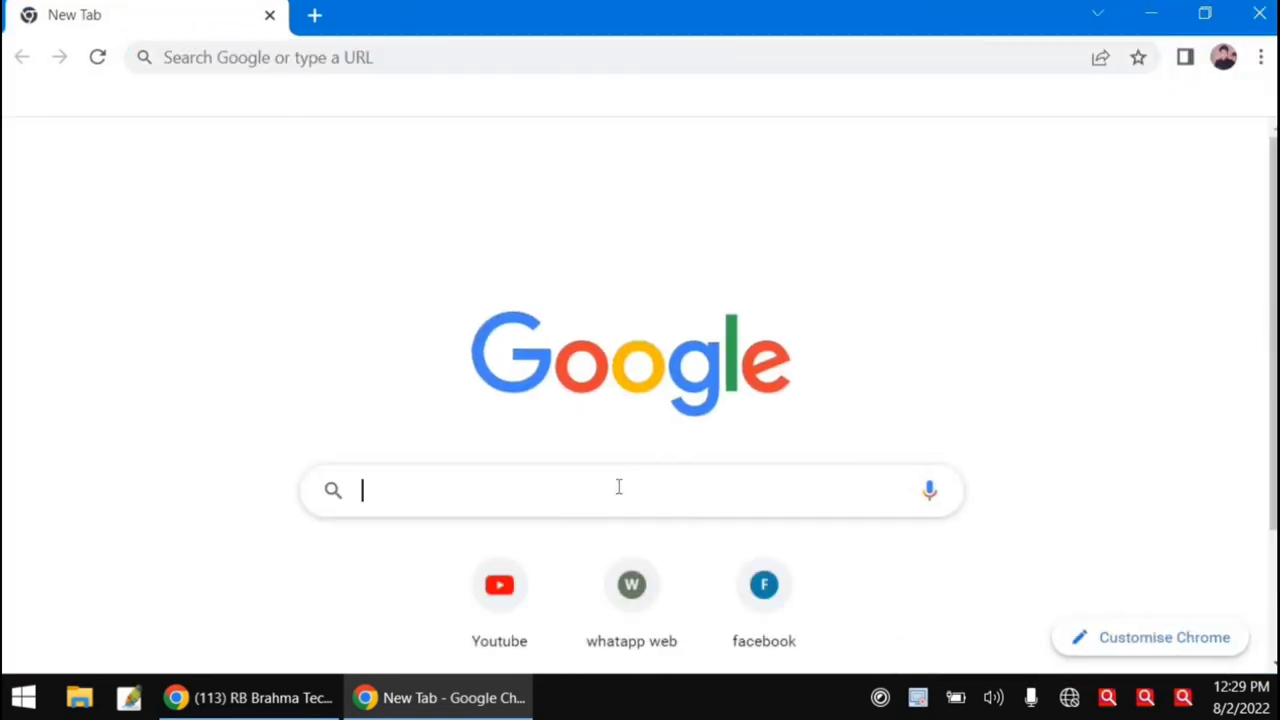
{"action": "type", "text": "kruti "}
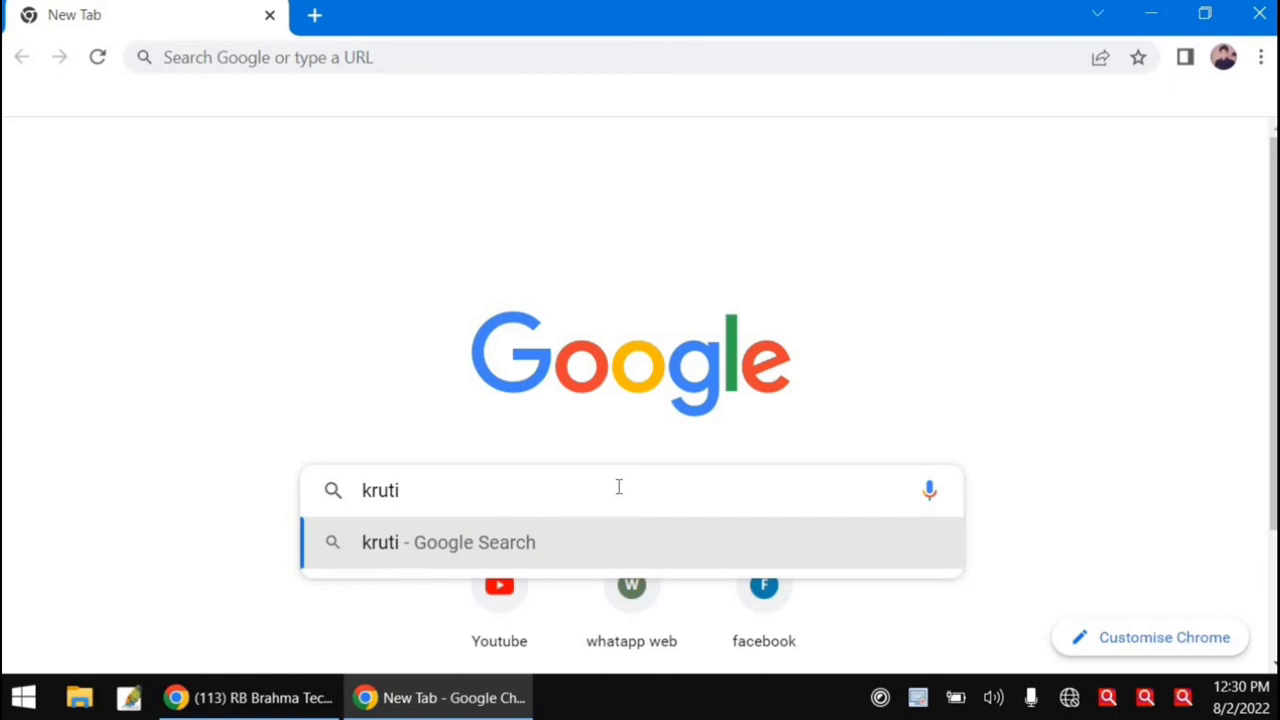
{"action": "type", "text": "dev"}
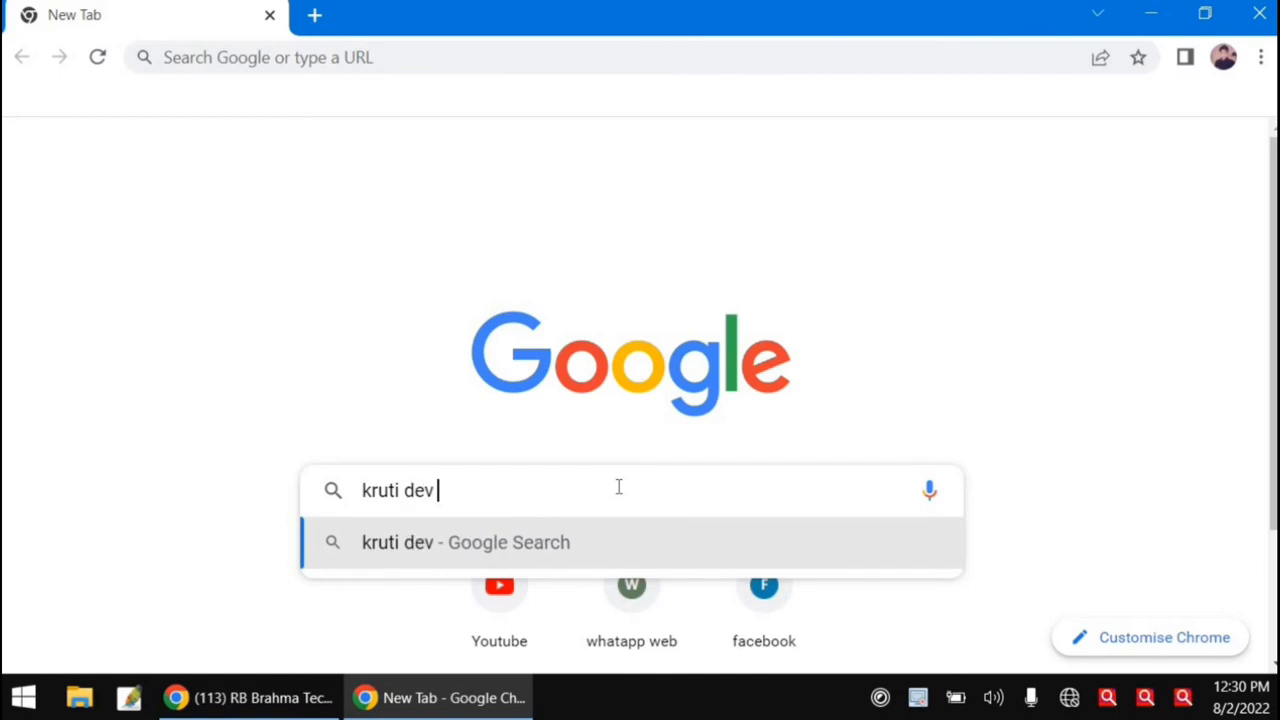
{"action": "type", "text": " 010"}
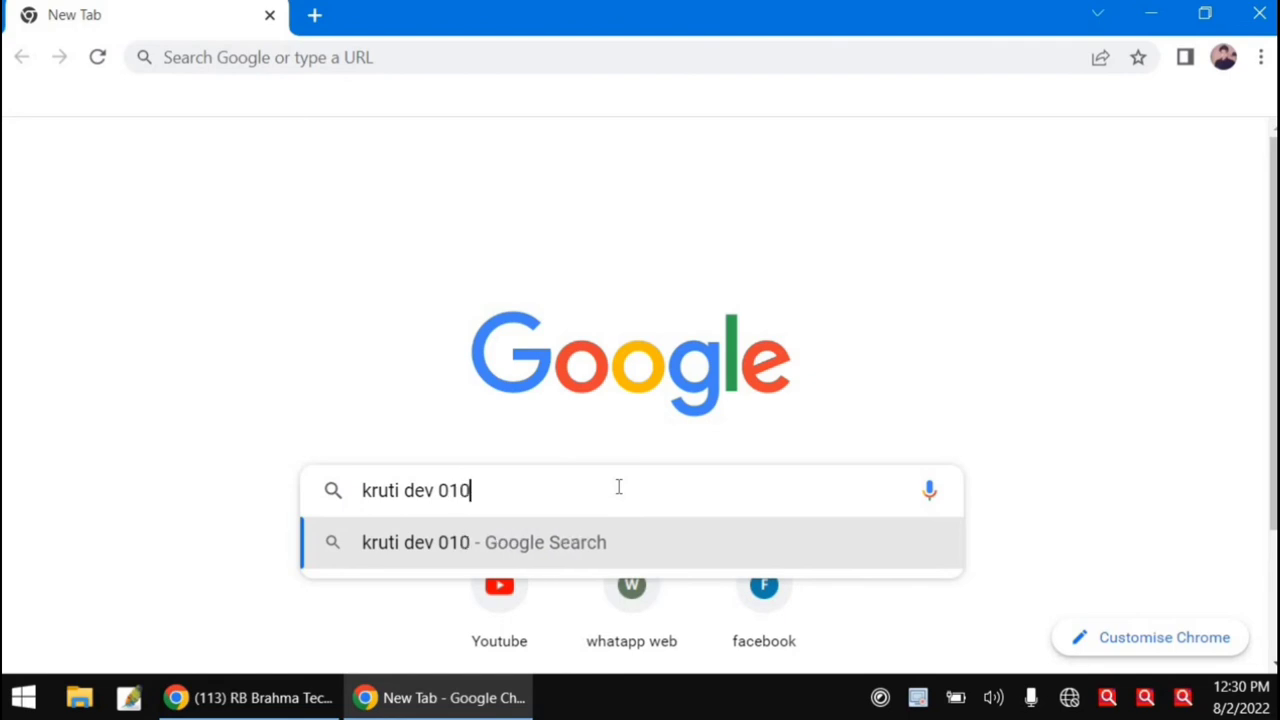
{"action": "key", "text": "Return"}
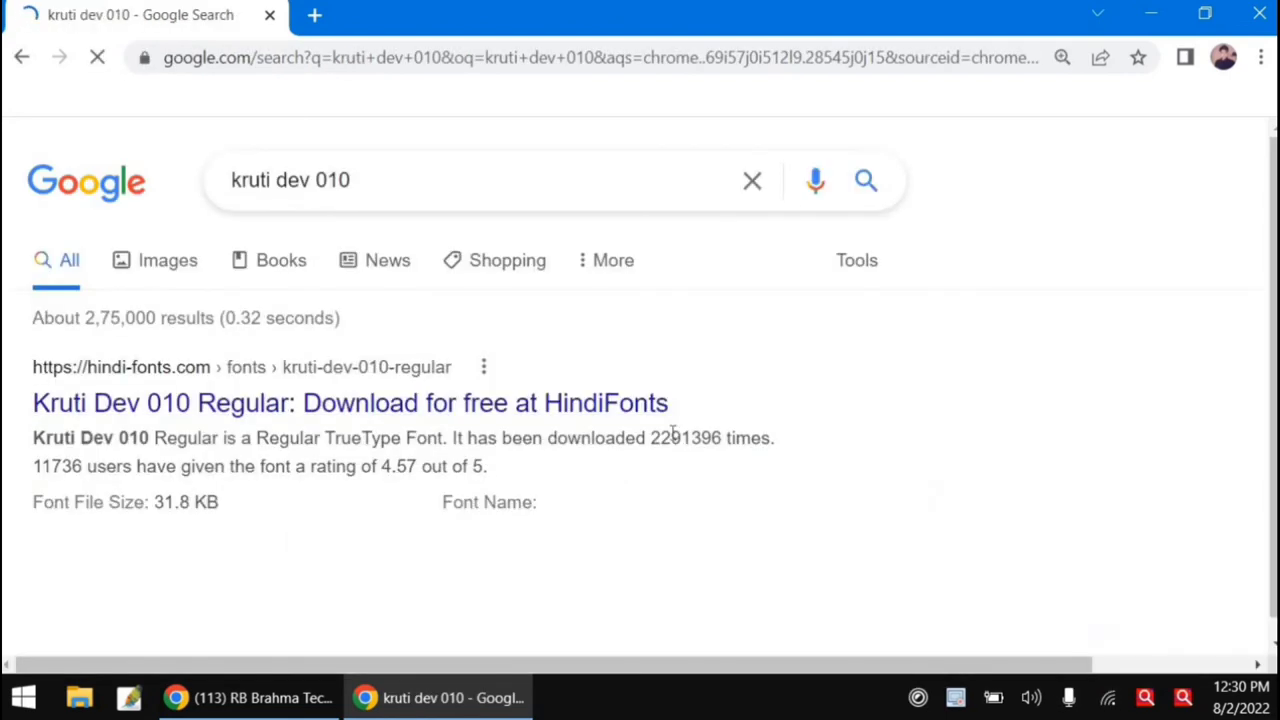
{"action": "scroll", "coordinate": [322, 487], "scroll_direction": "down", "scroll_amount": 2}
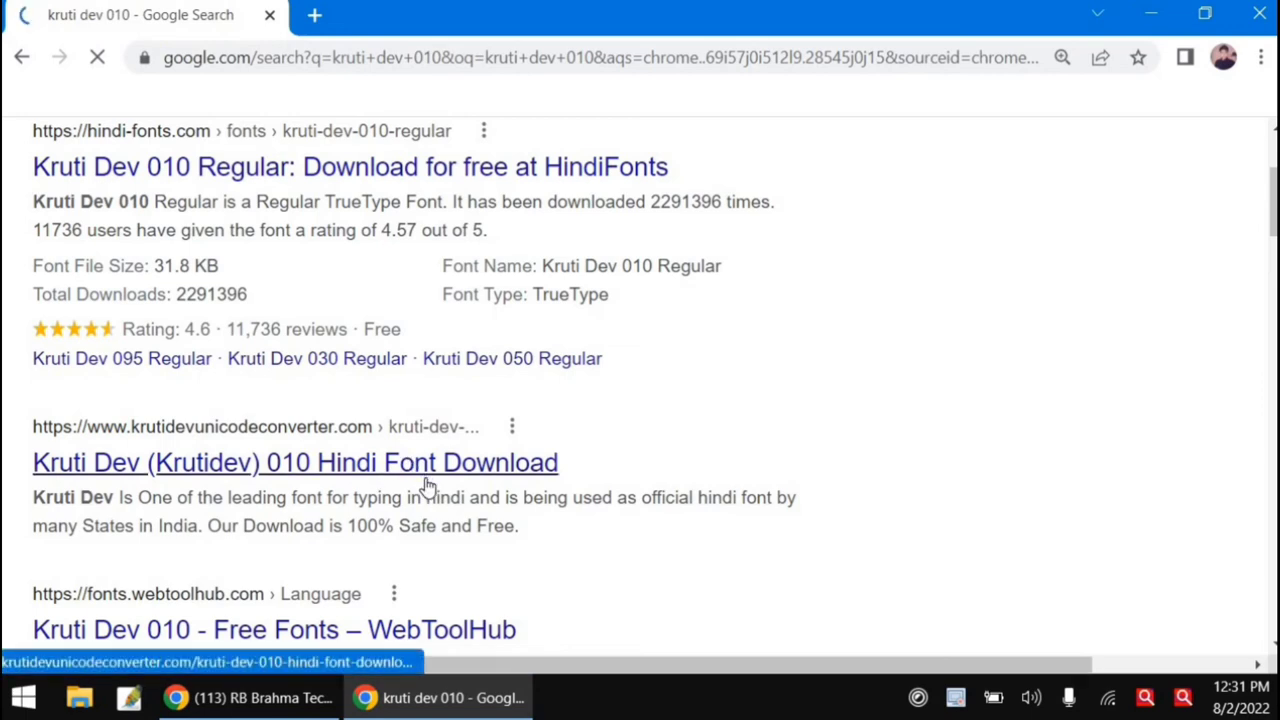
- From the krutidevunicodeconverter result, save krutidev-010-hindi-font-download.ttf to Downloads
{"action": "left_click", "coordinate": [427, 478]}
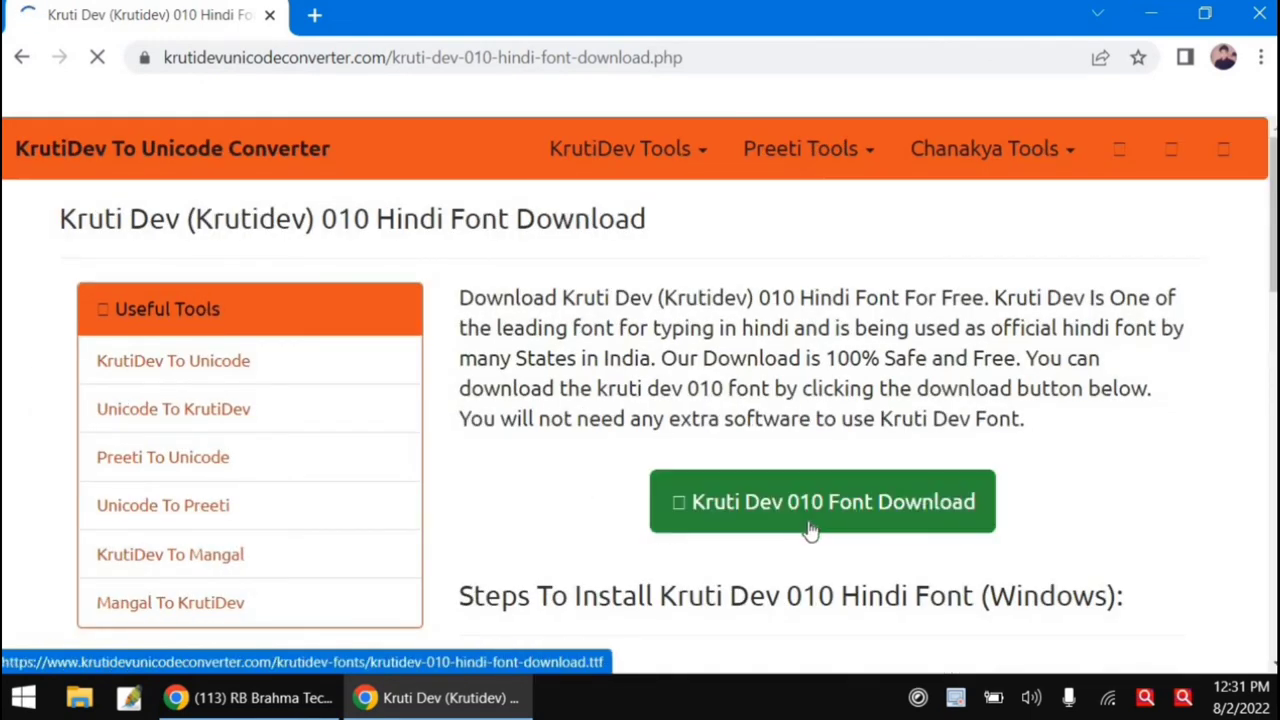
{"action": "scroll", "coordinate": [886, 556], "scroll_direction": "down", "scroll_amount": 2}
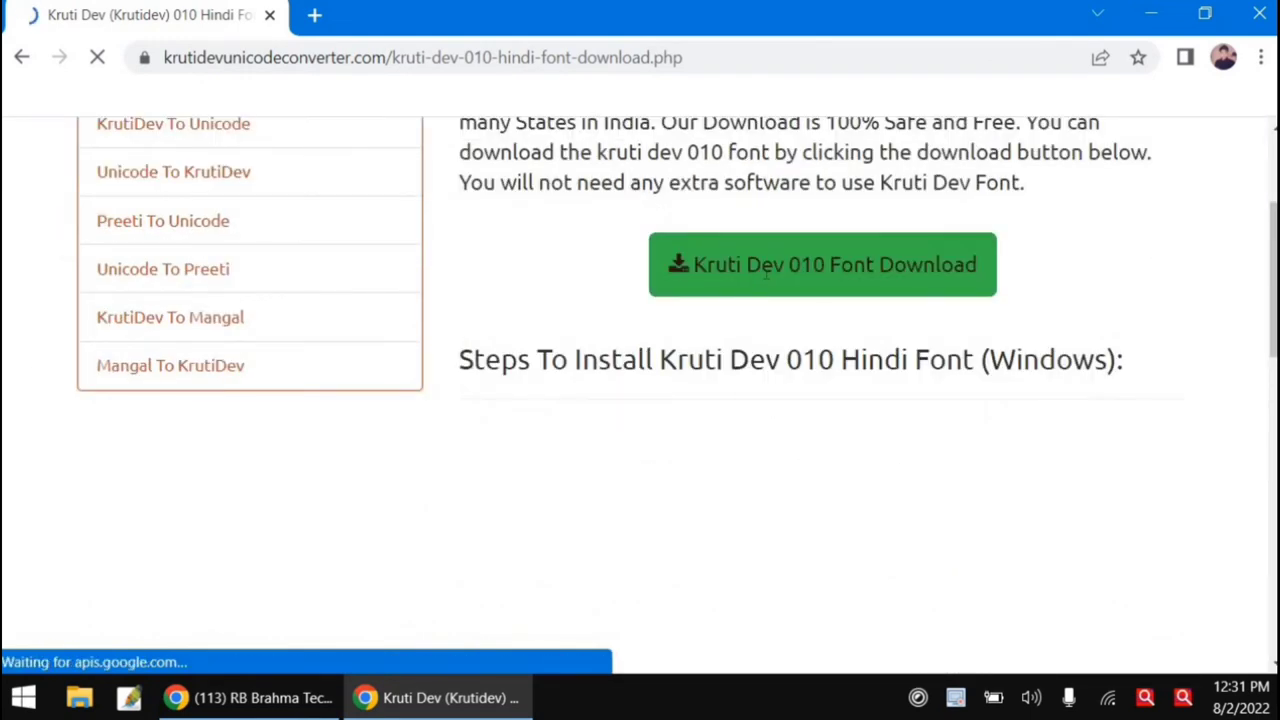
{"action": "scroll", "coordinate": [806, 346], "scroll_direction": "up", "scroll_amount": 1}
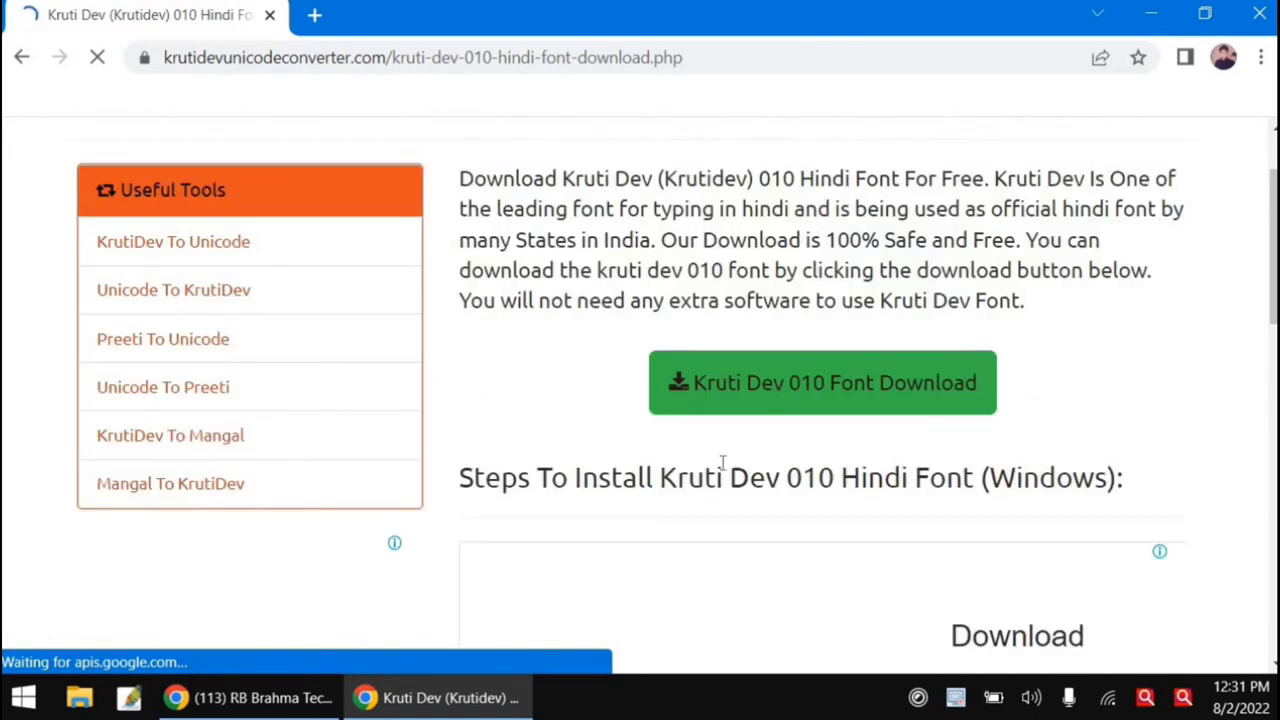
{"action": "left_click", "coordinate": [818, 390]}
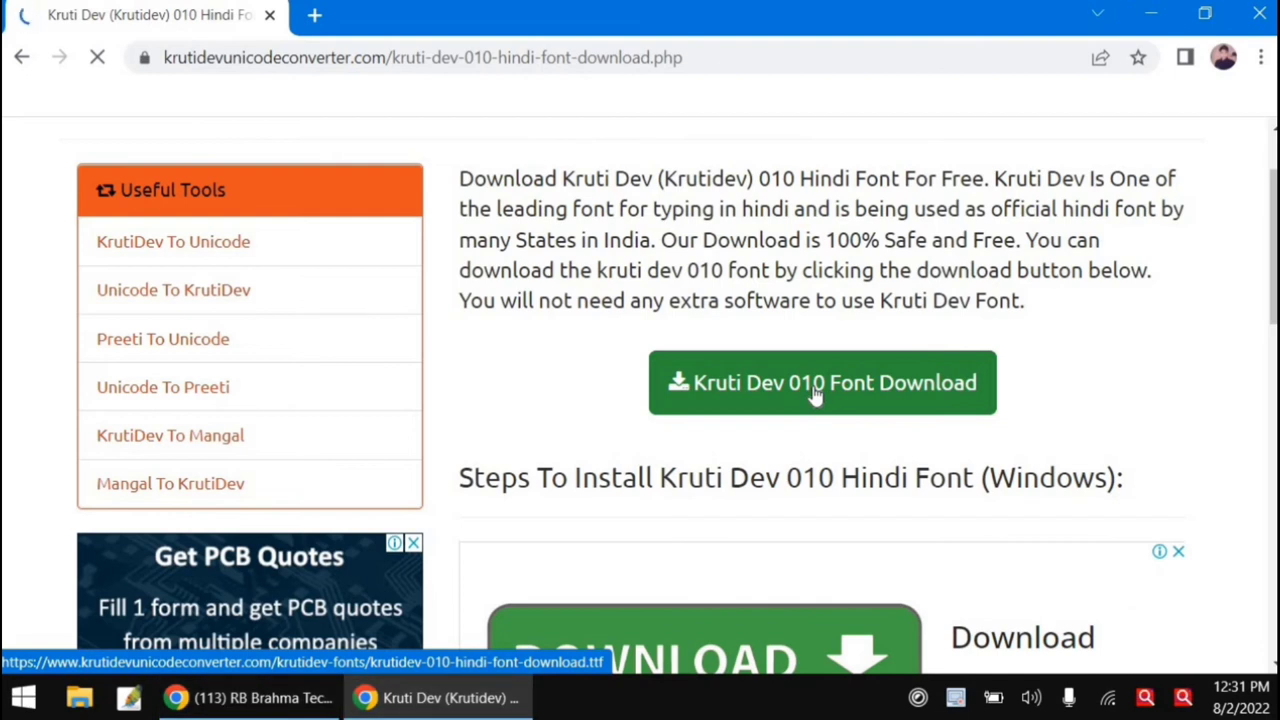
{"action": "left_click", "coordinate": [815, 395]}
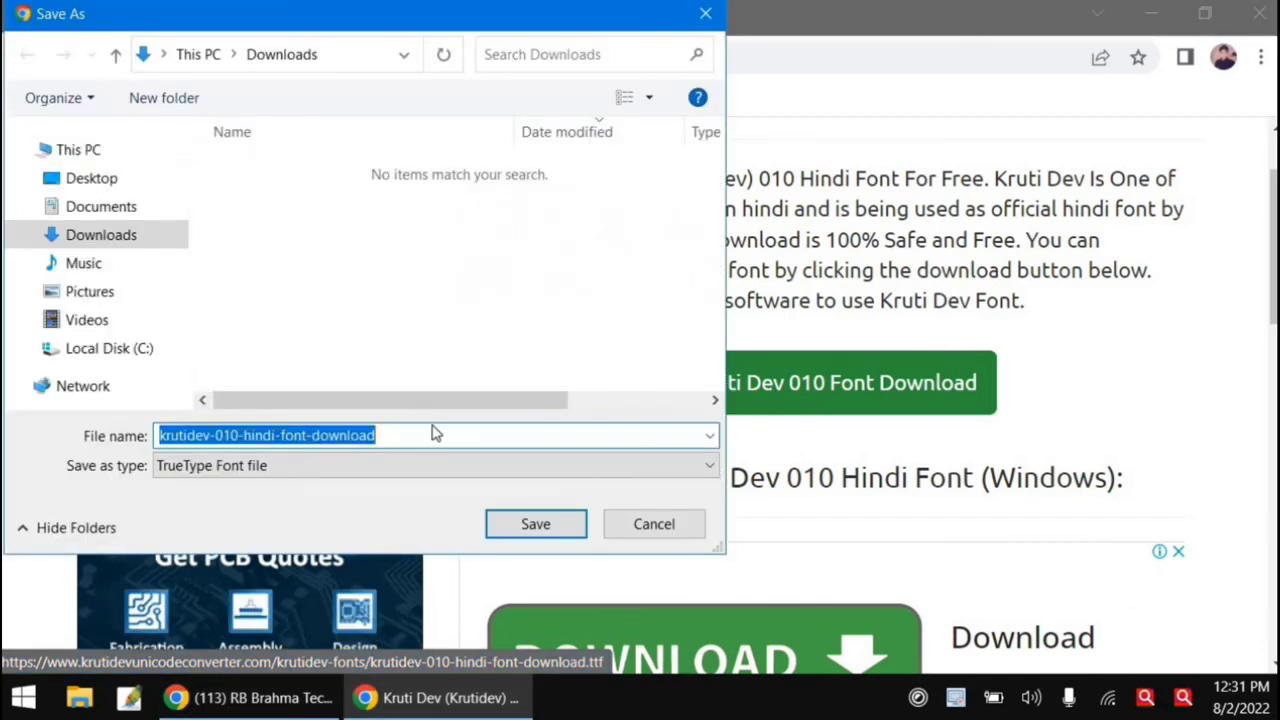
{"action": "left_click", "coordinate": [547, 525]}
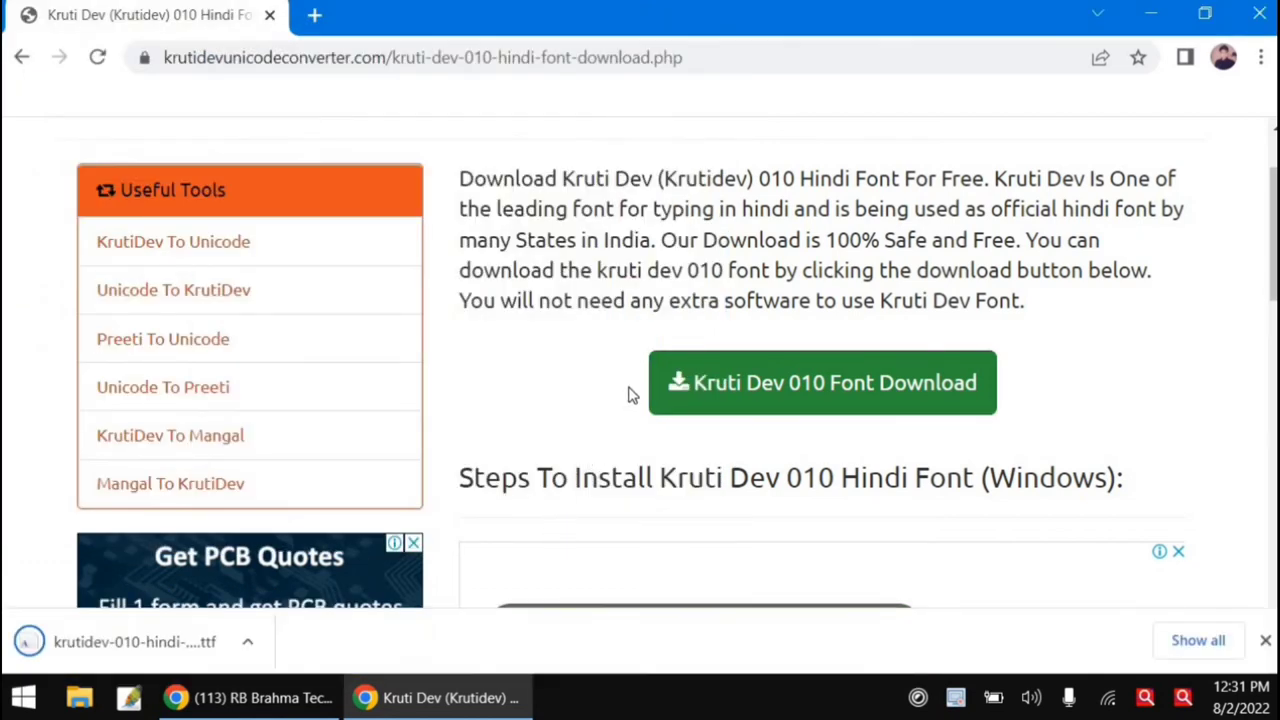
- Open the downloaded Kruti Dev 010 .ttf and install it, replacing the existing copy
{"action": "left_click", "coordinate": [1150, 12]}
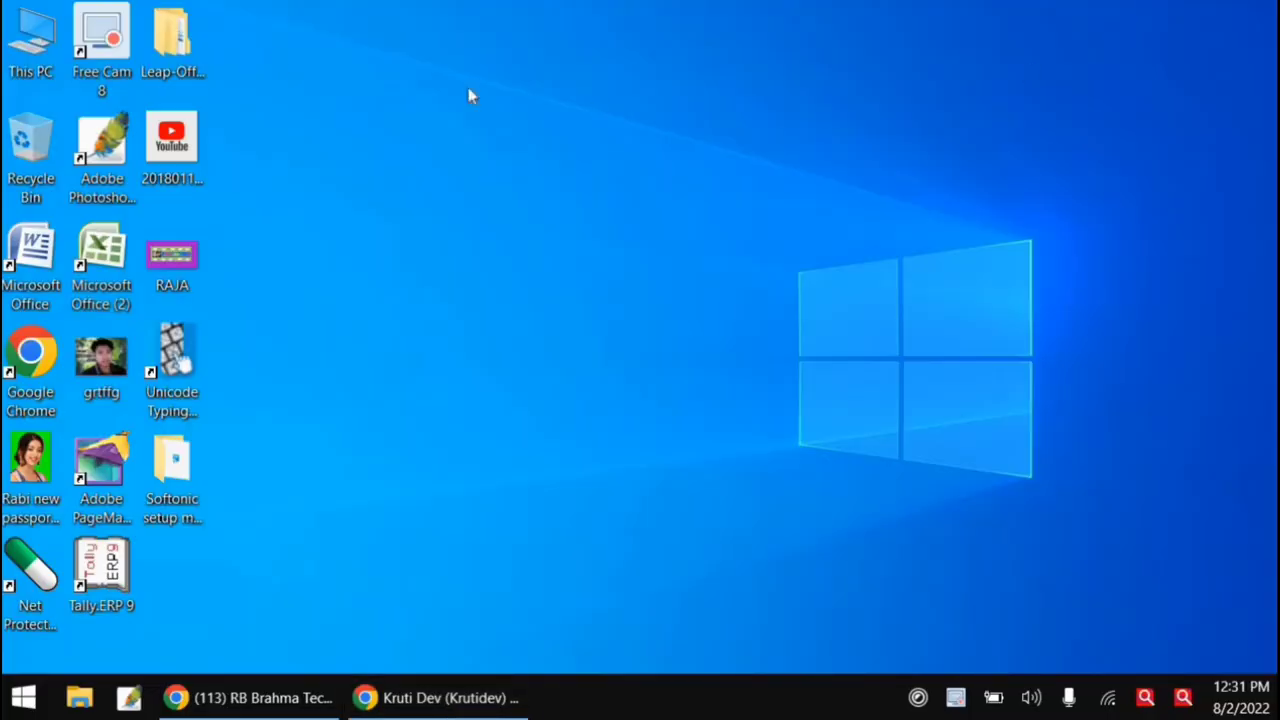
{"action": "right_click", "coordinate": [13, 42]}
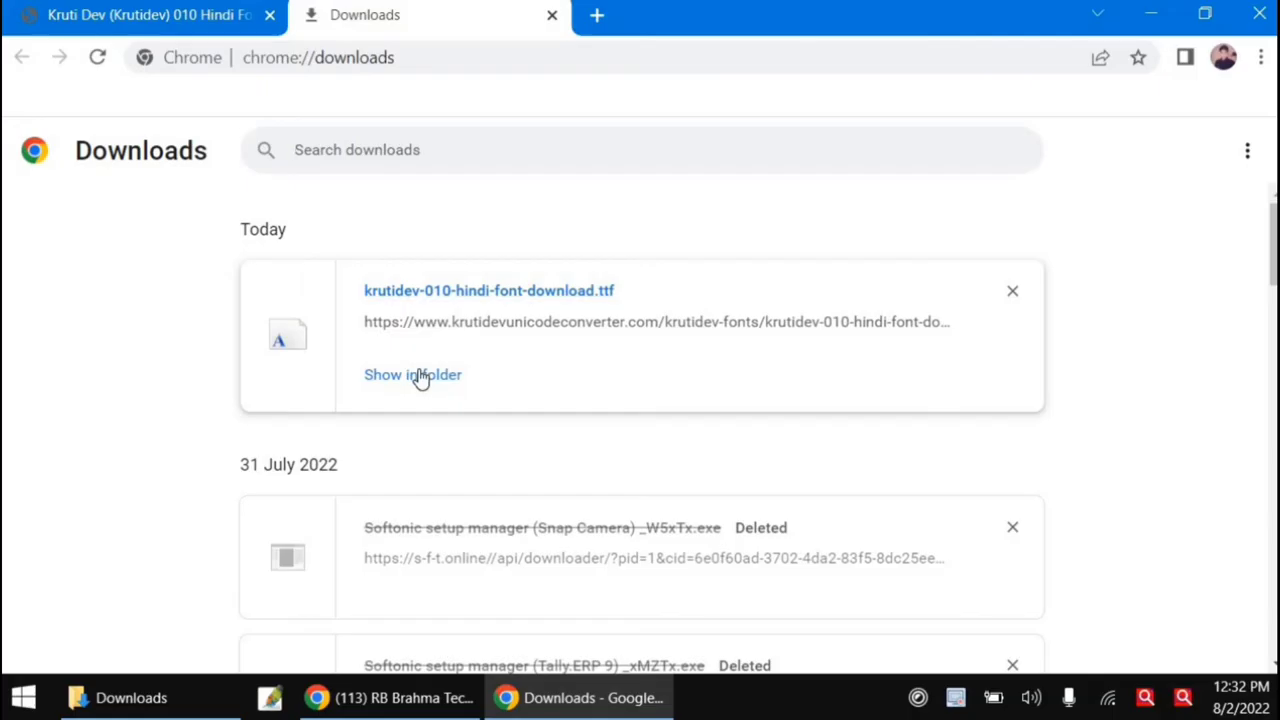
{"action": "left_click", "coordinate": [420, 375]}
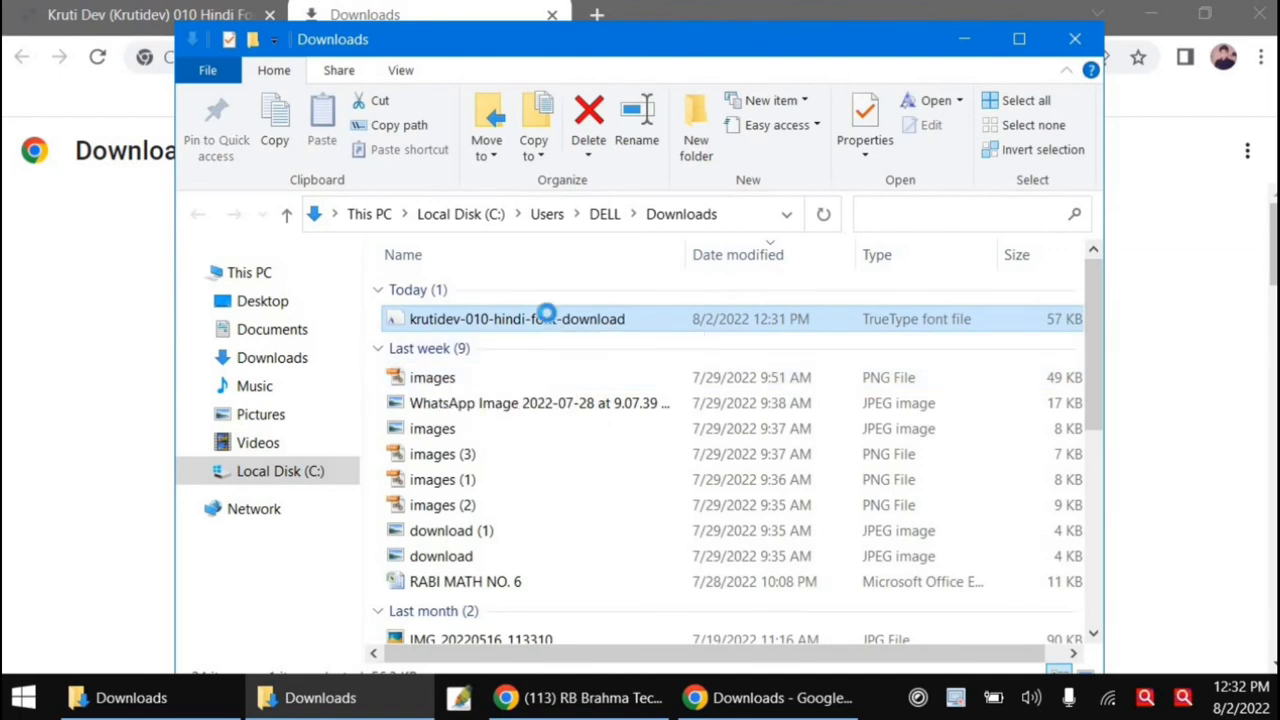
{"action": "double_click", "coordinate": [556, 320]}
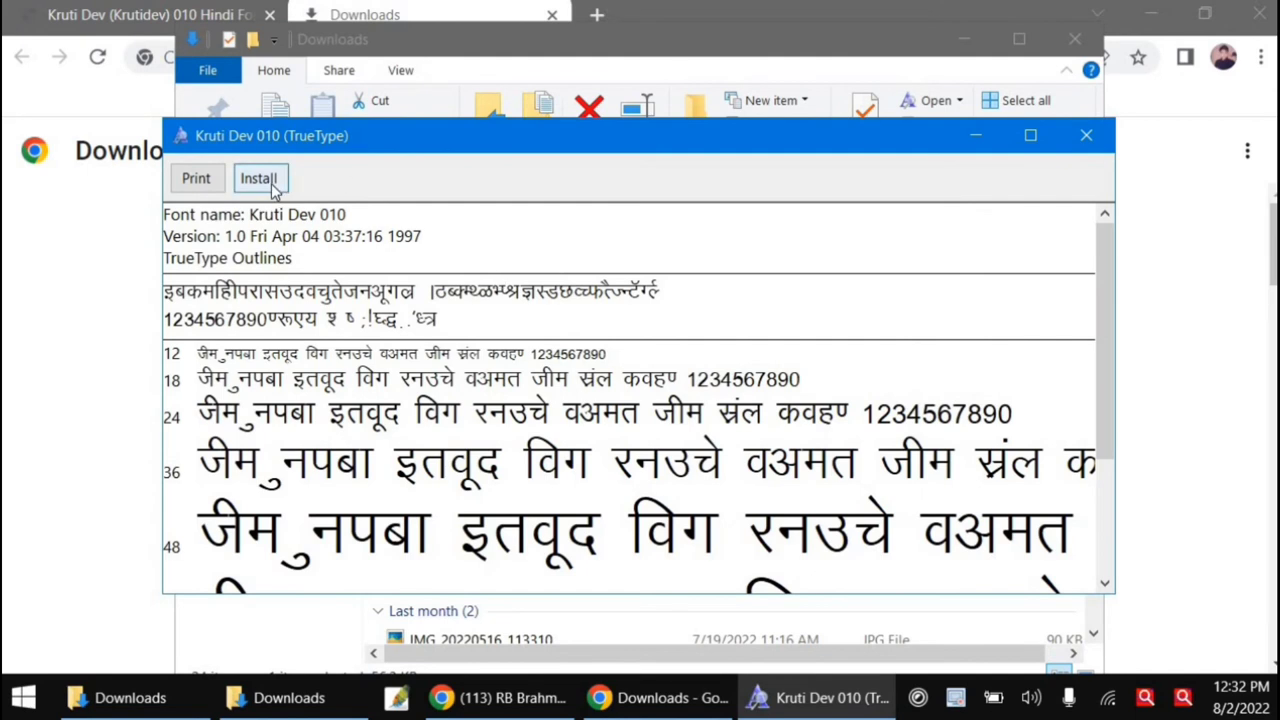
{"action": "left_click", "coordinate": [1086, 135]}
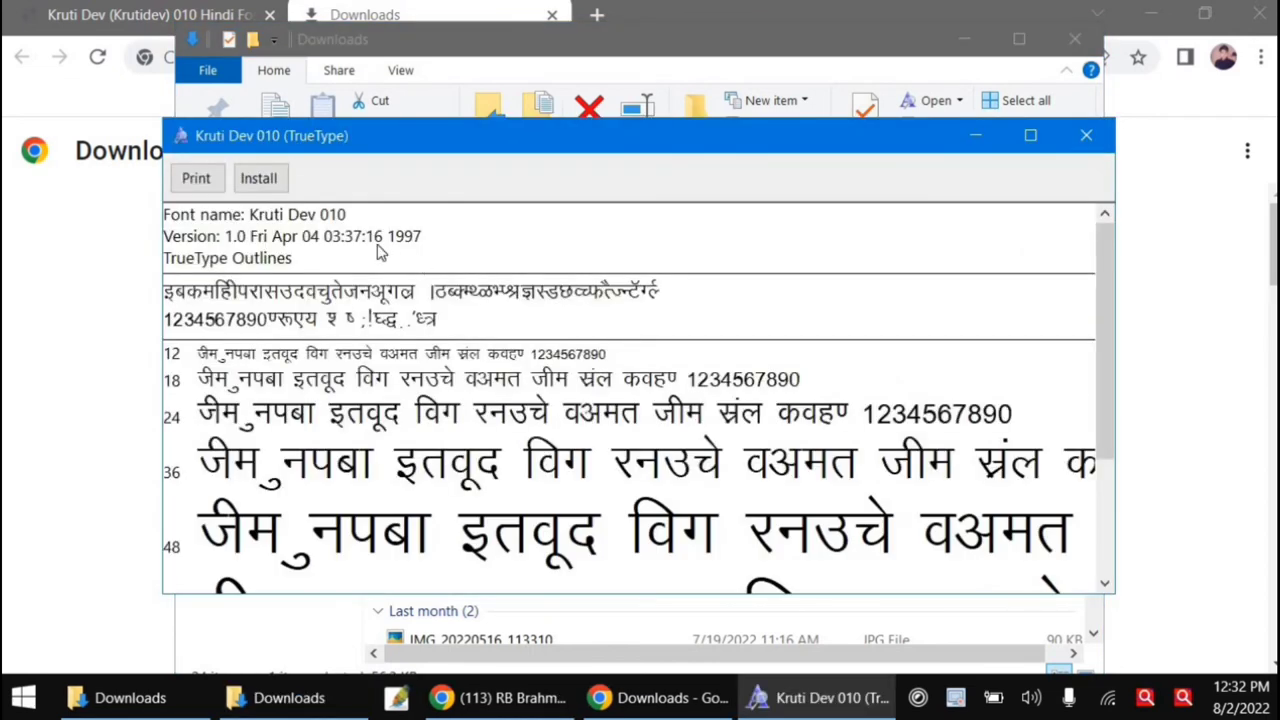
{"action": "left_click", "coordinate": [262, 180]}
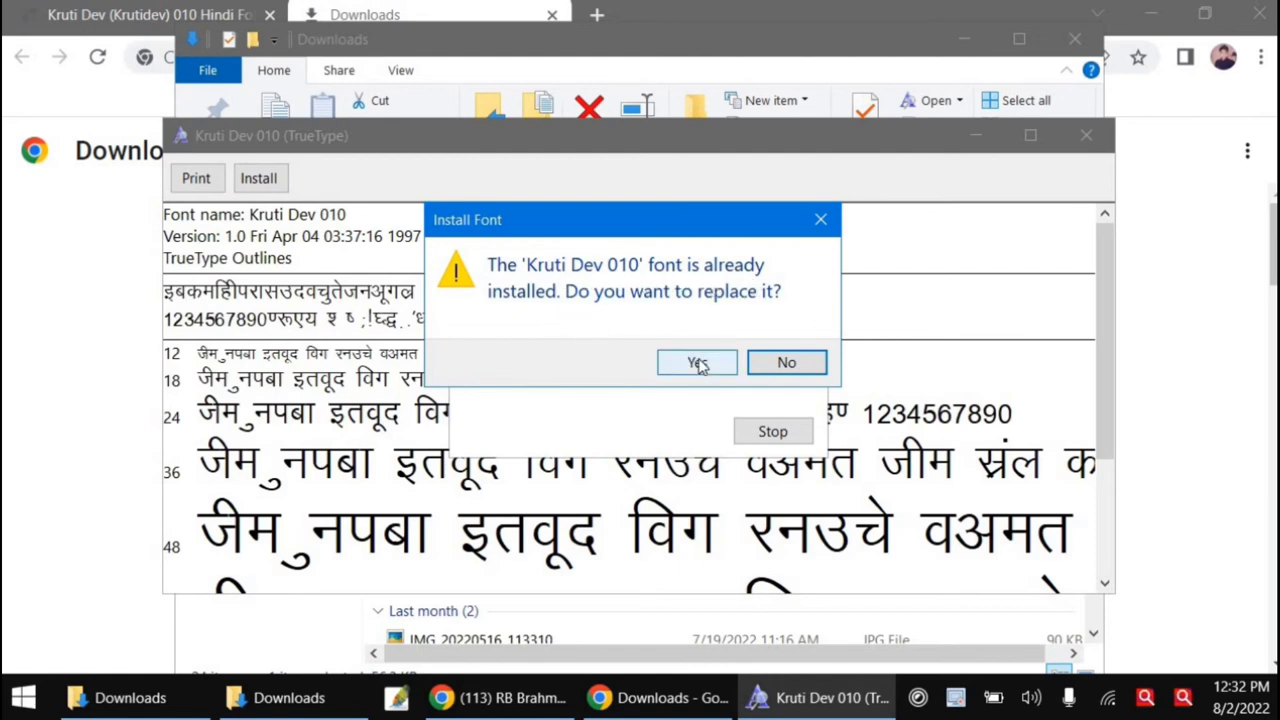
{"action": "left_click", "coordinate": [698, 364]}
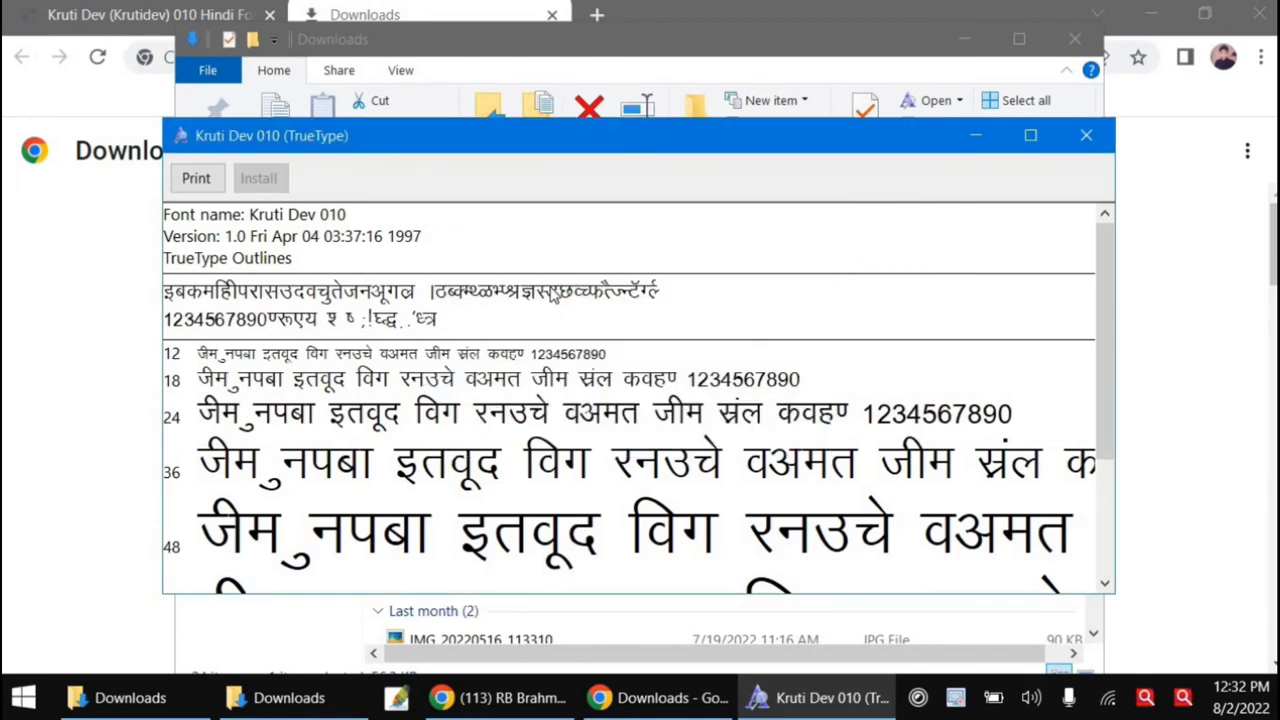
- Close the font preview, Downloads folder and Chrome windows, and refresh the desktop
{"action": "left_click", "coordinate": [1086, 135]}
{"action": "left_click", "coordinate": [1075, 39]}
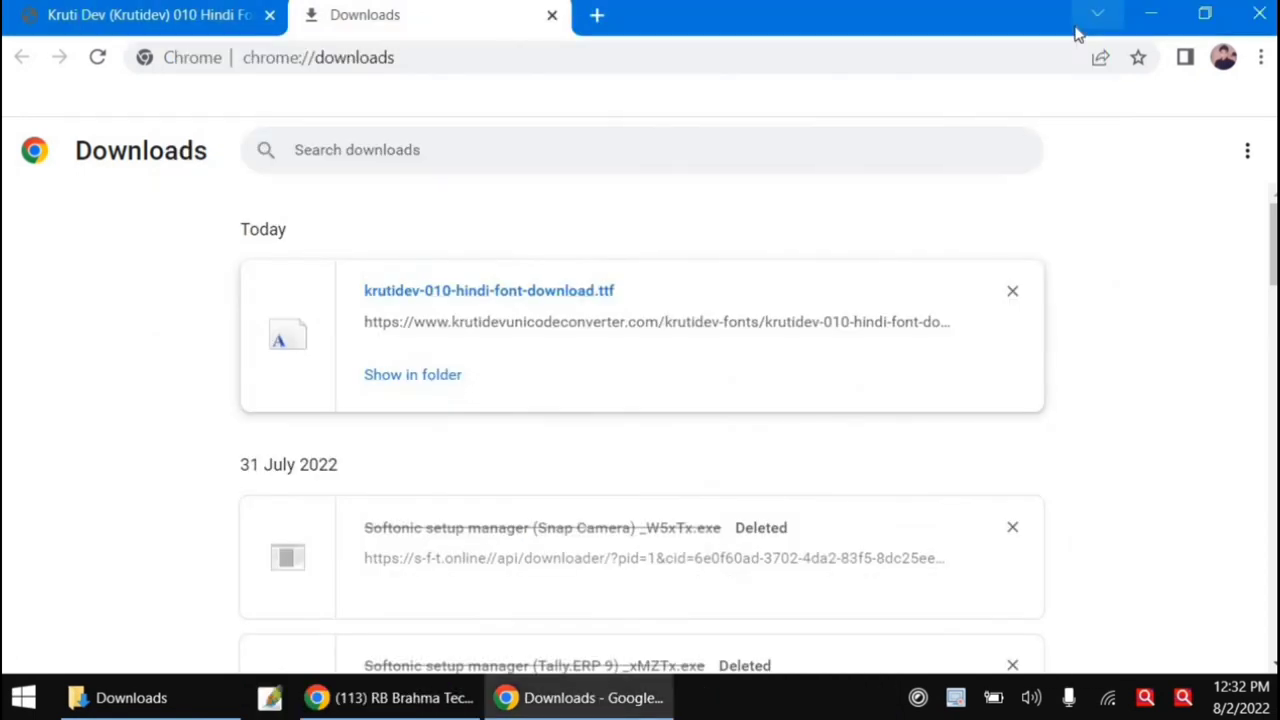
{"action": "left_click", "coordinate": [1266, 20]}
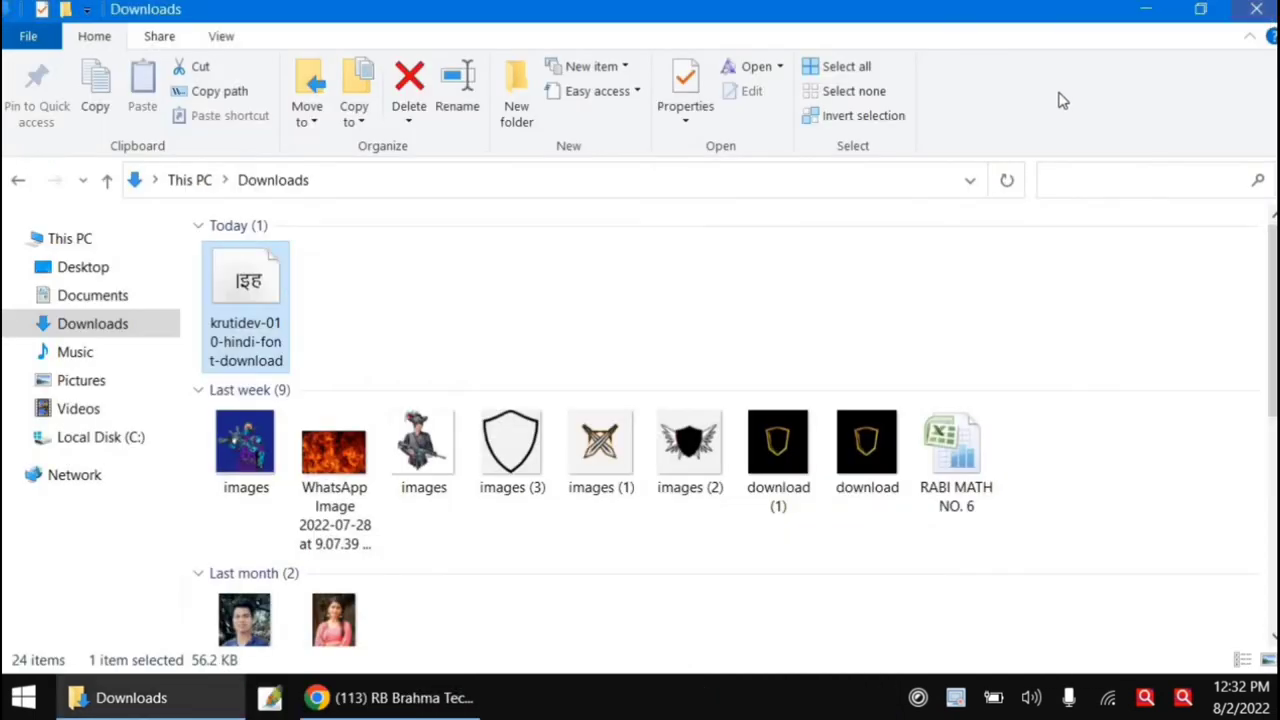
{"action": "left_click", "coordinate": [1258, 9]}
{"action": "right_click", "coordinate": [576, 176]}
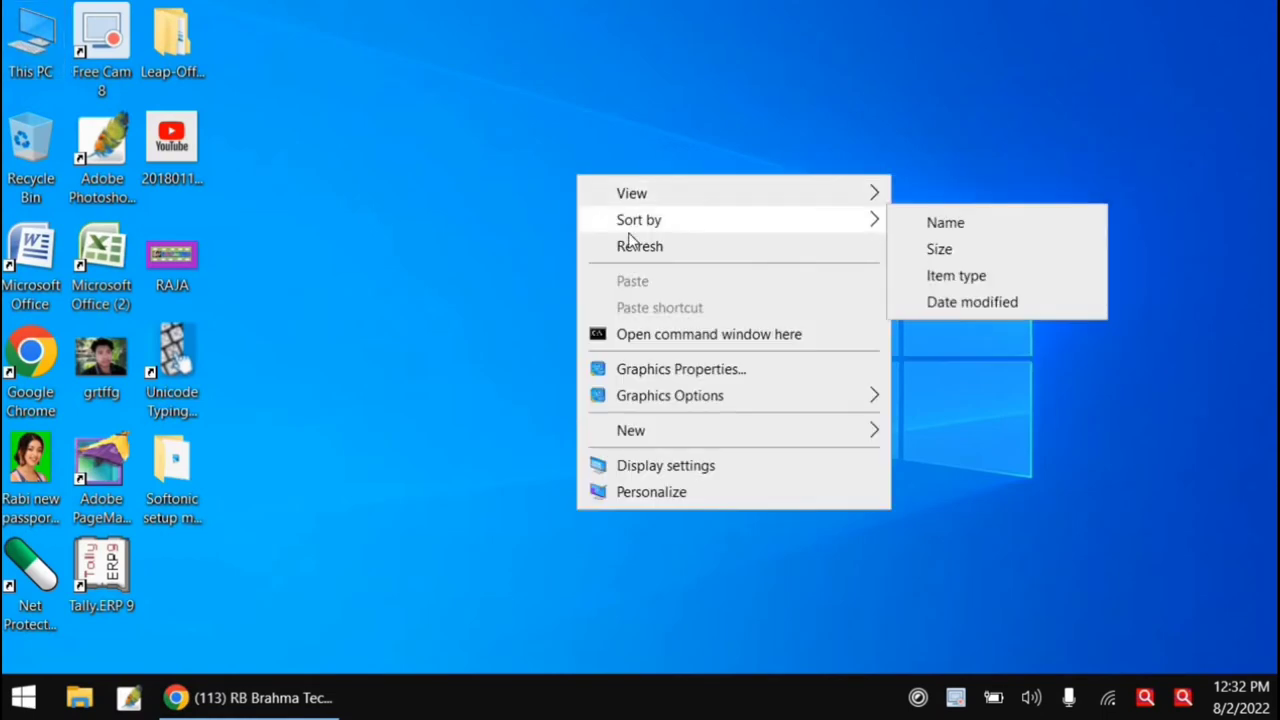
{"action": "left_click", "coordinate": [608, 246]}
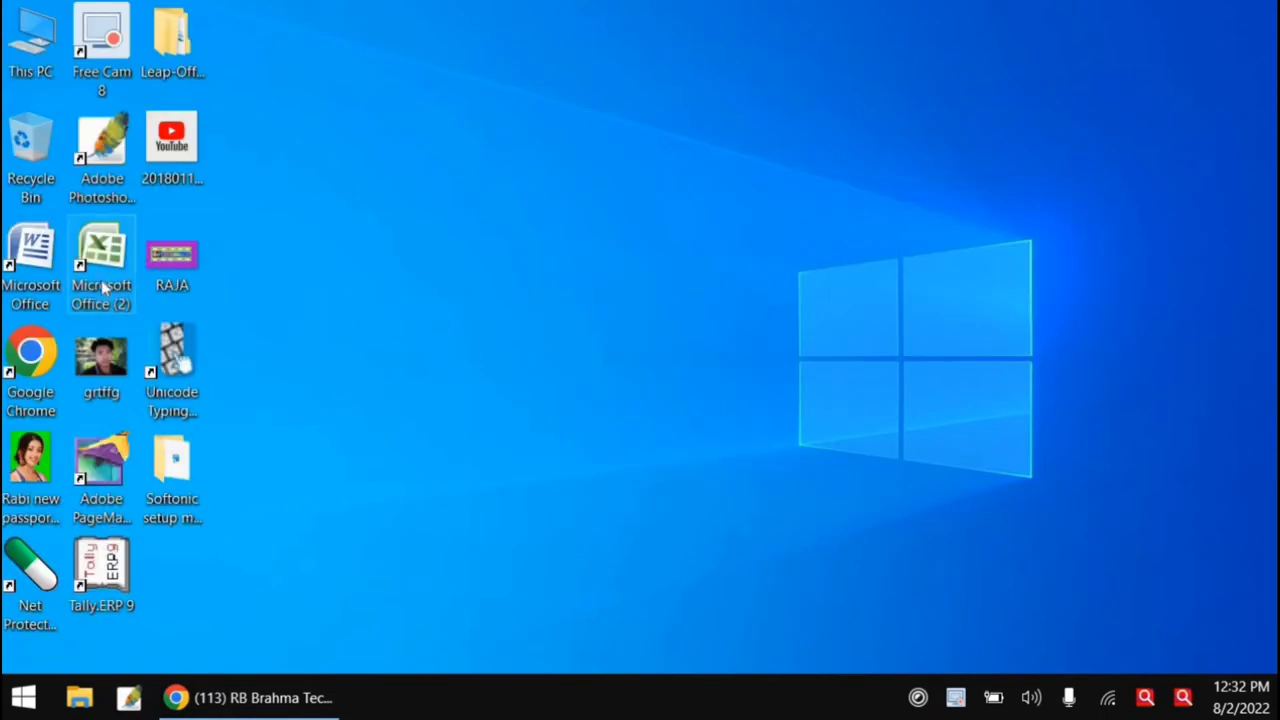
{"action": "right_click", "coordinate": [52, 200]}
- Launch Word full-screen and choose Kruti Dev 010 from the font list
{"action": "left_click", "coordinate": [66, 218]}
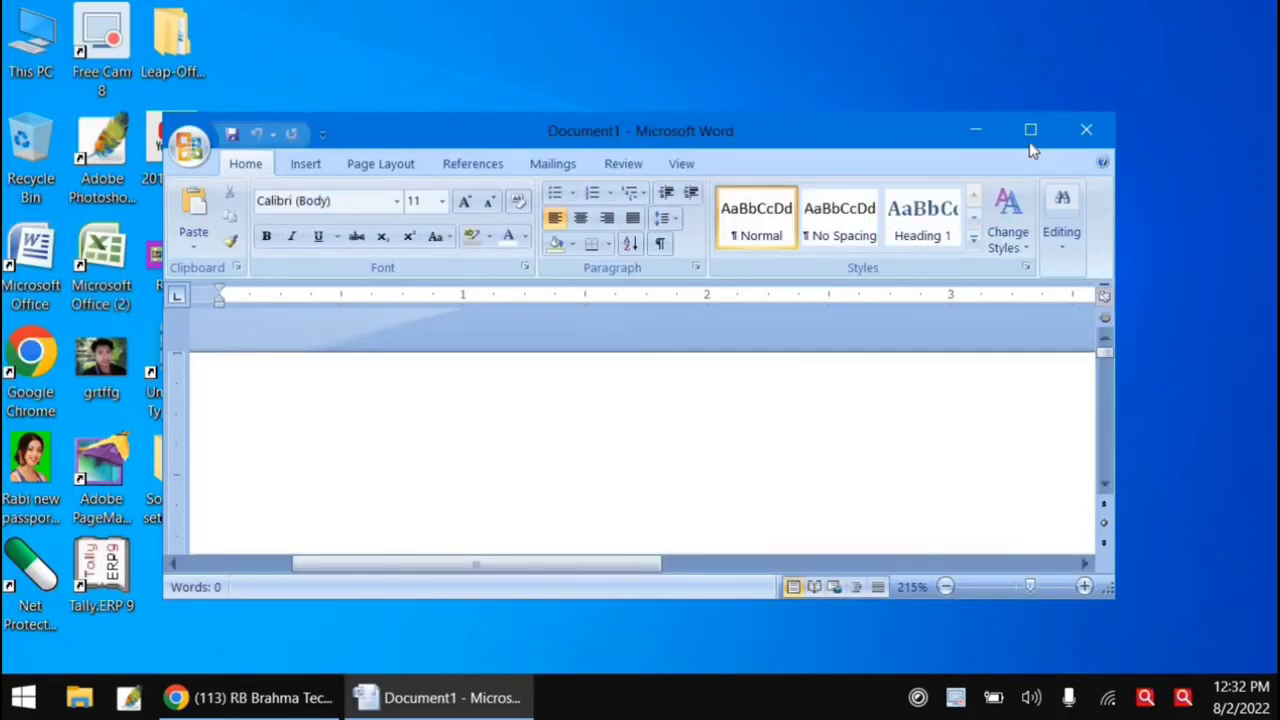
{"action": "left_click", "coordinate": [1030, 132]}
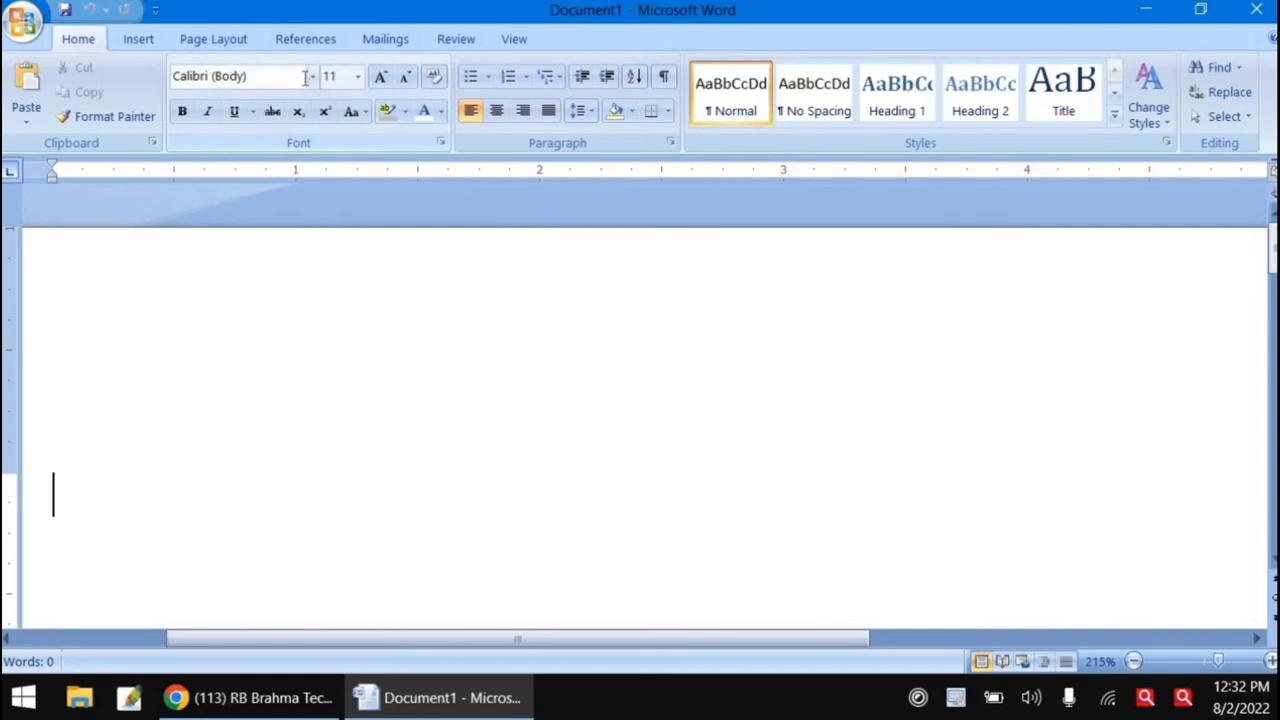
{"action": "left_click", "coordinate": [313, 77]}
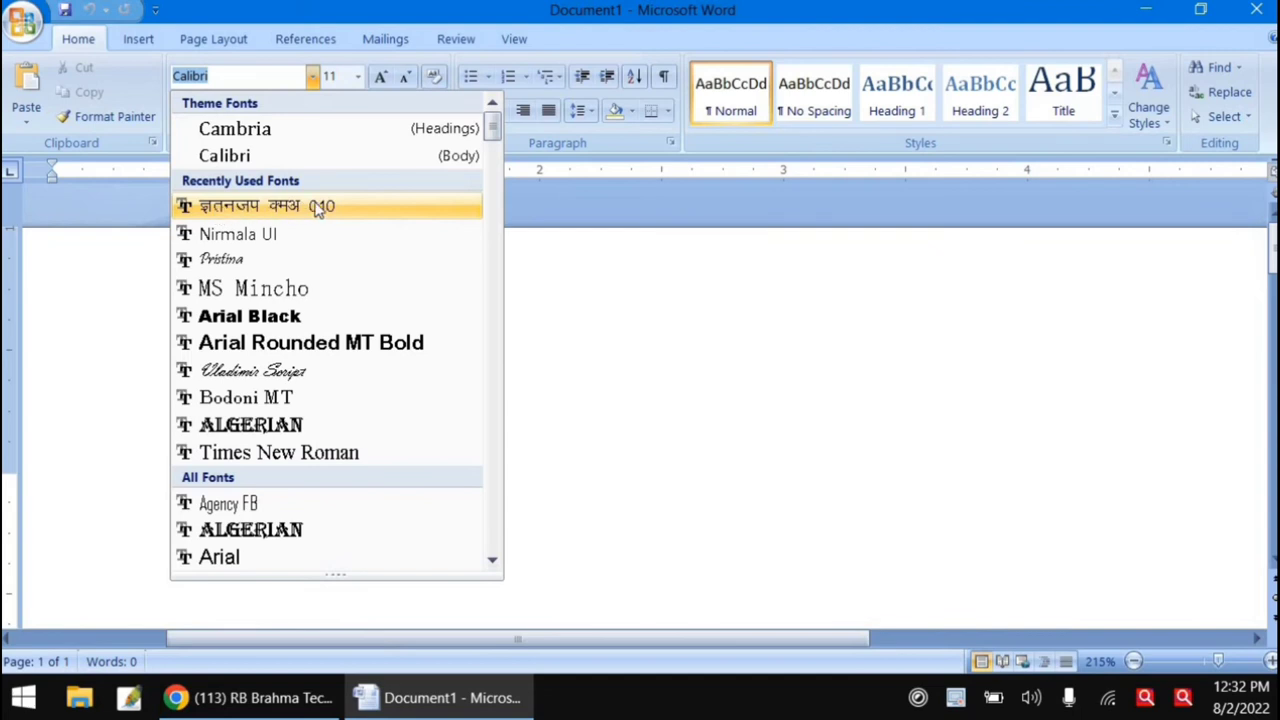
{"action": "left_click", "coordinate": [228, 210]}
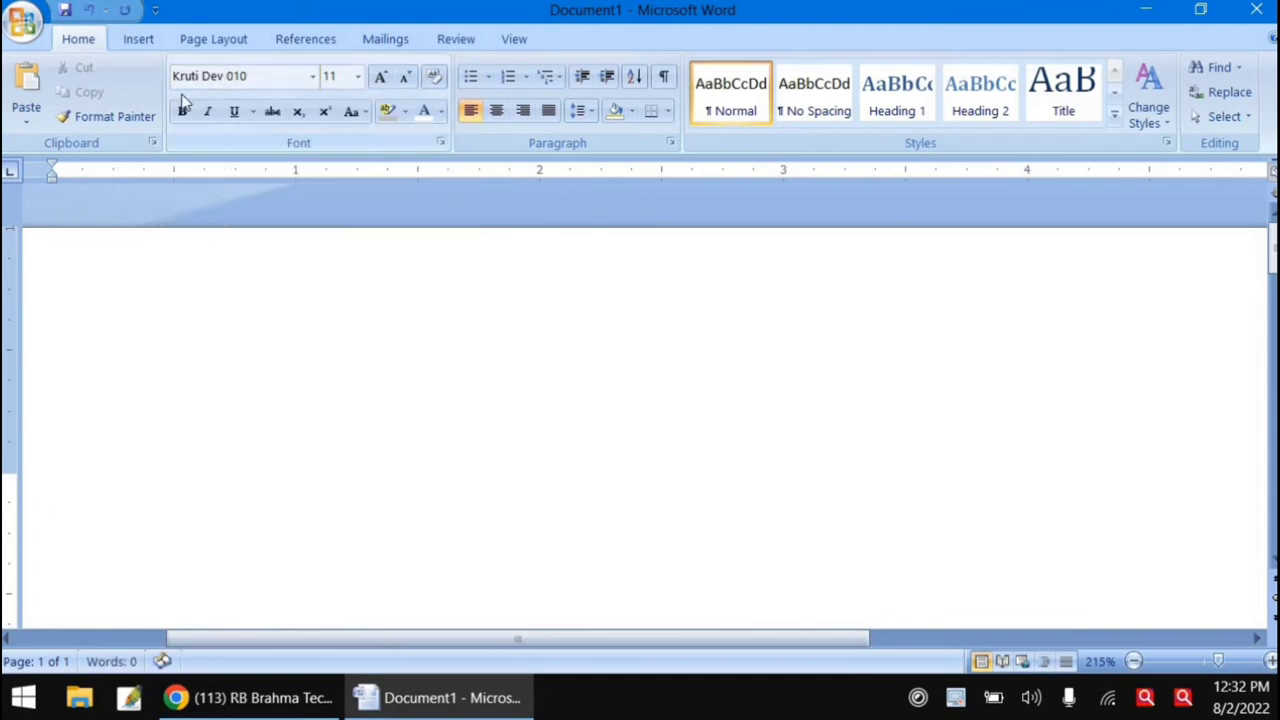
- Re-pick Kruti Dev 010, then retype the font box starting with K to autocomplete it
{"action": "left_click", "coordinate": [312, 78]}
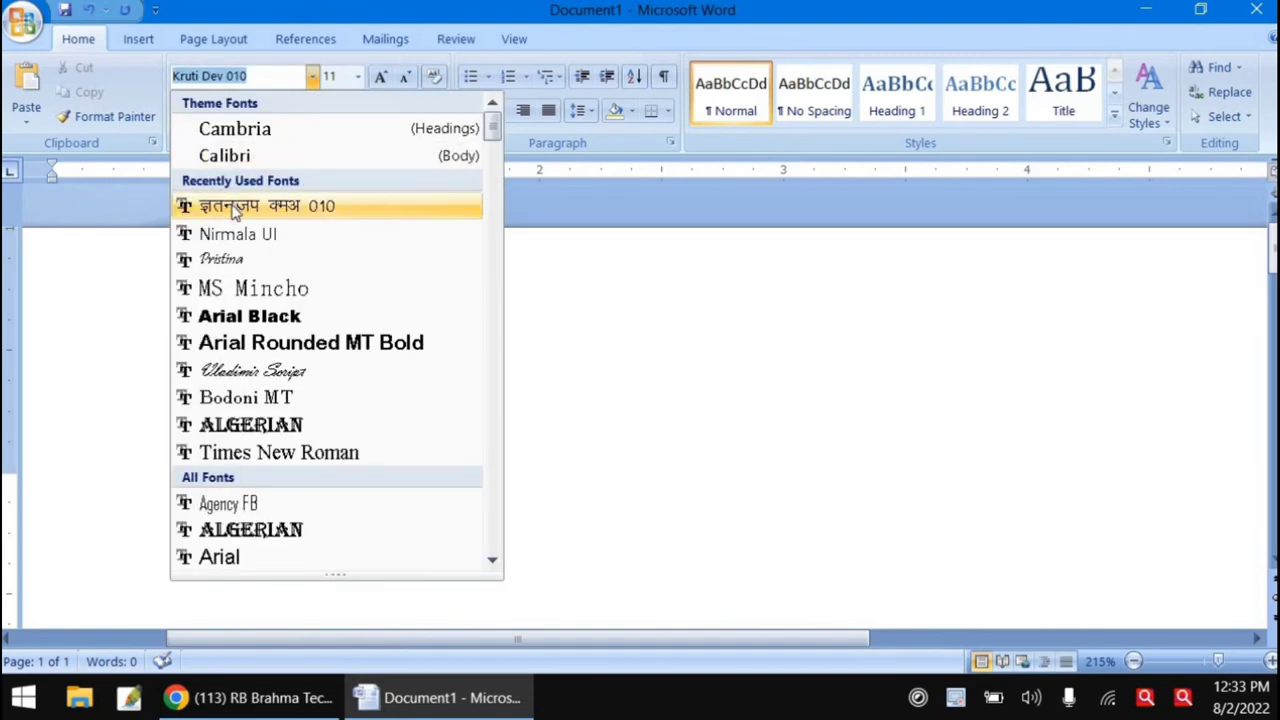
{"action": "left_click", "coordinate": [233, 207]}
{"action": "left_click", "coordinate": [271, 76]}
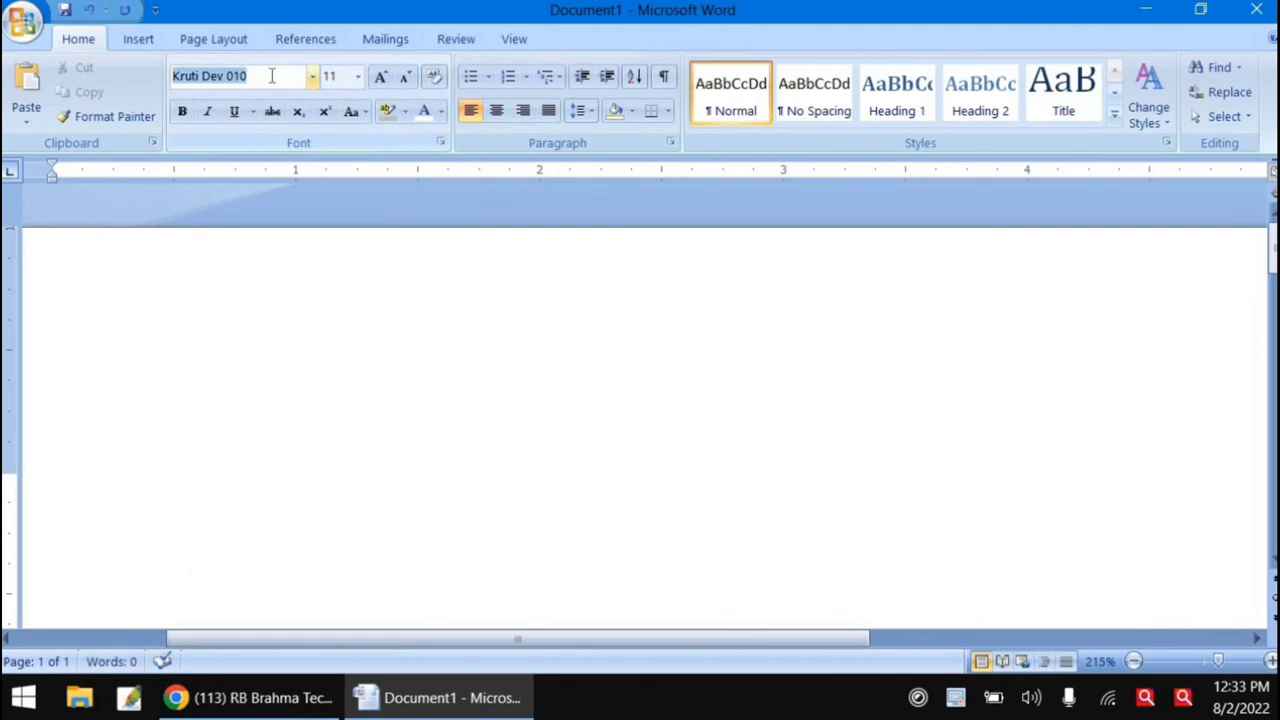
{"action": "key", "text": "BackSpace"}
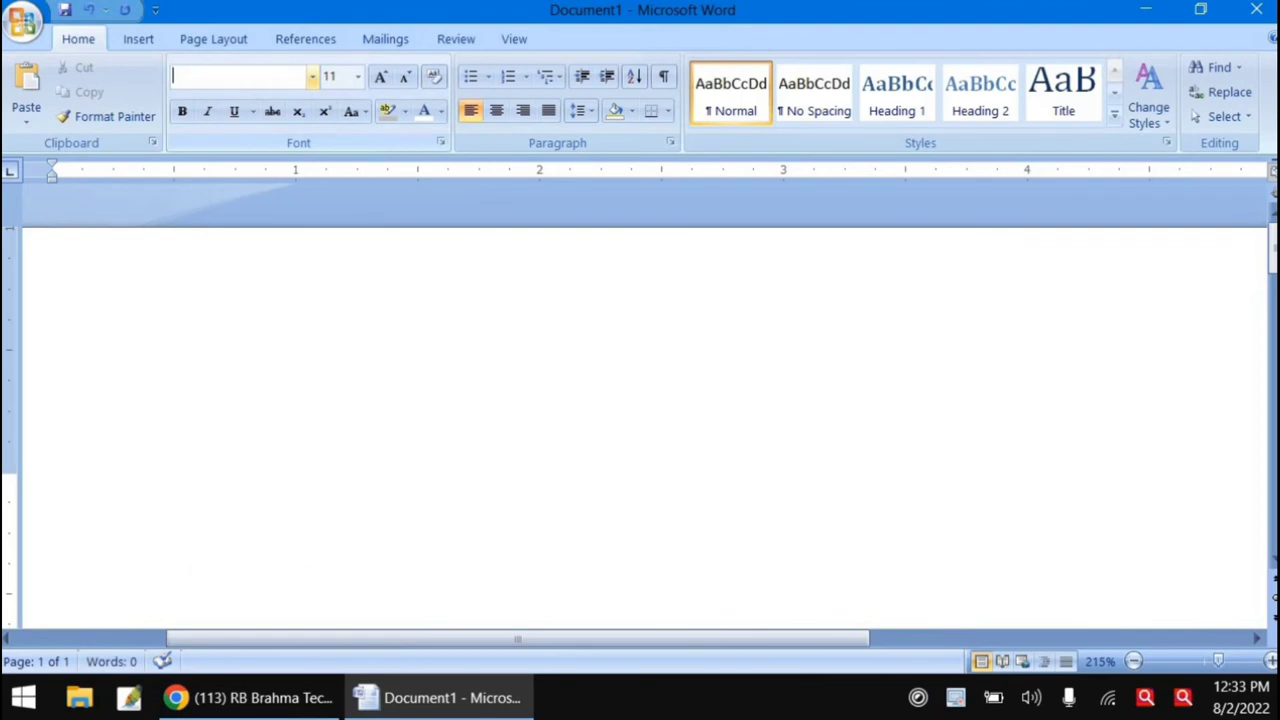
{"action": "type", "text": "J"}
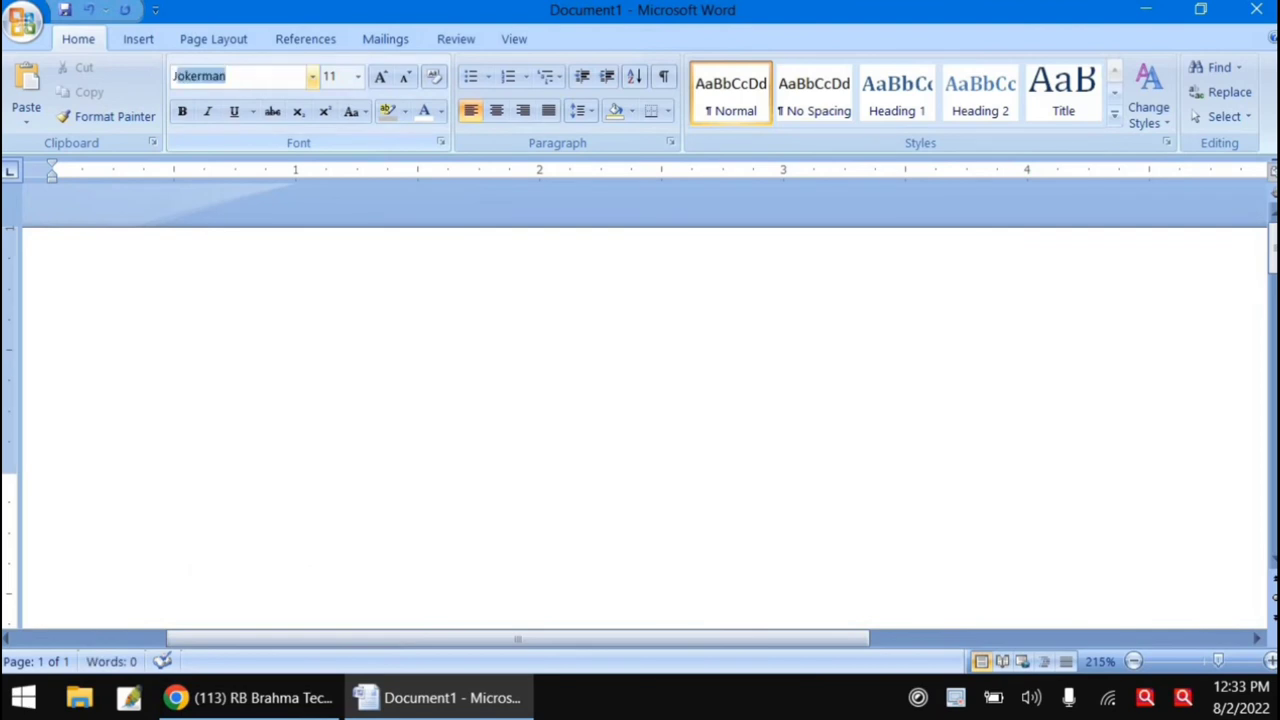
{"action": "key", "text": "BackSpace"}
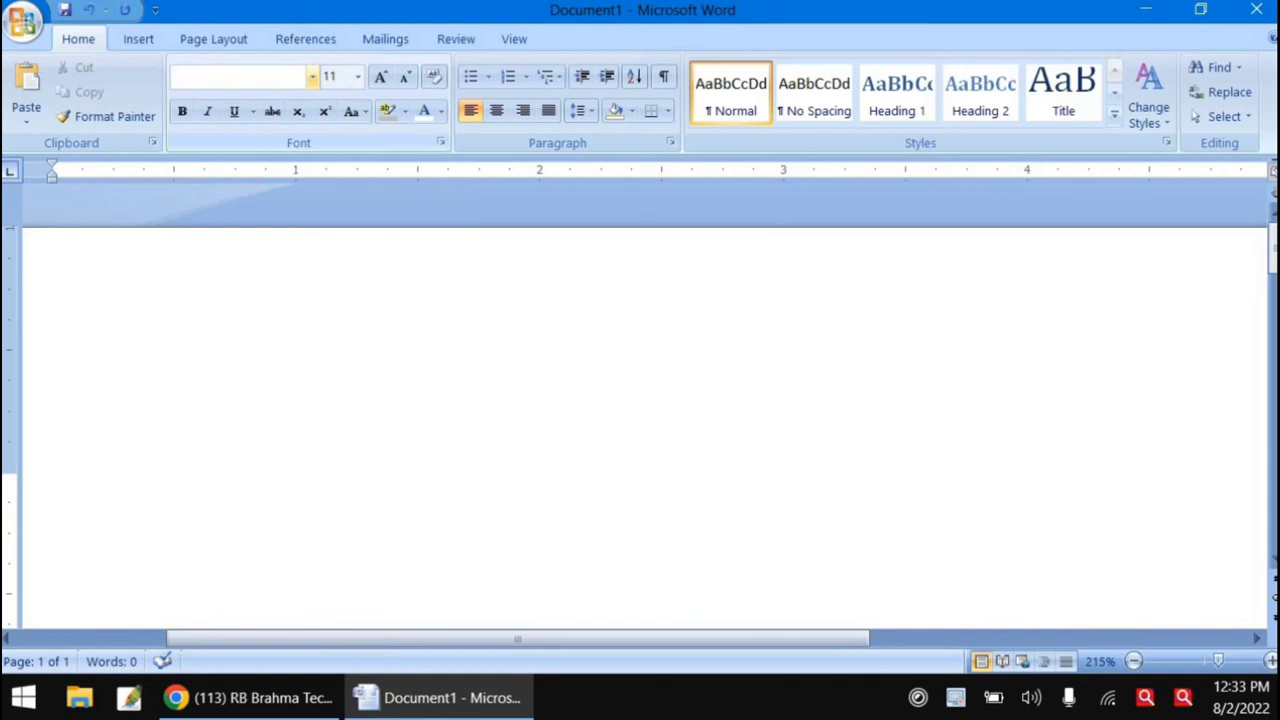
{"action": "type", "text": "Kruti Dev 010"}
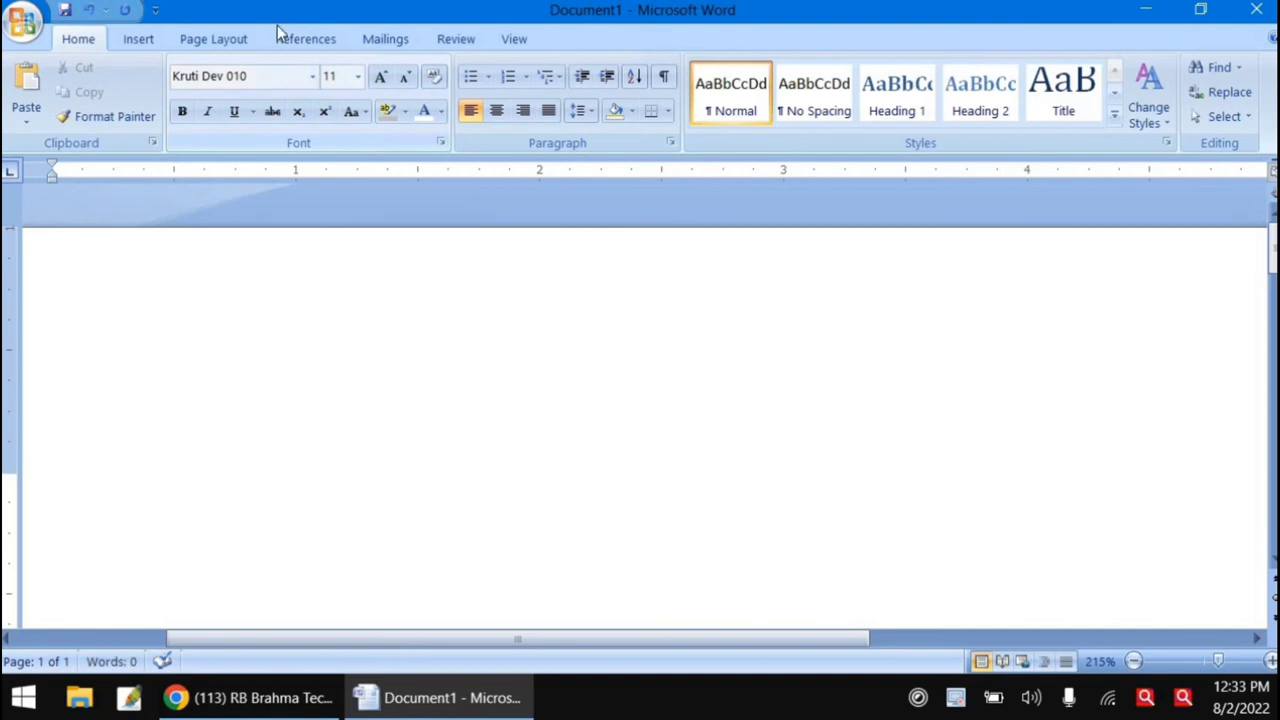
- Keep Kruti Dev 010 and set the size to 18 pt via 20, Grow and Shrink Font
{"action": "left_click", "coordinate": [311, 77]}
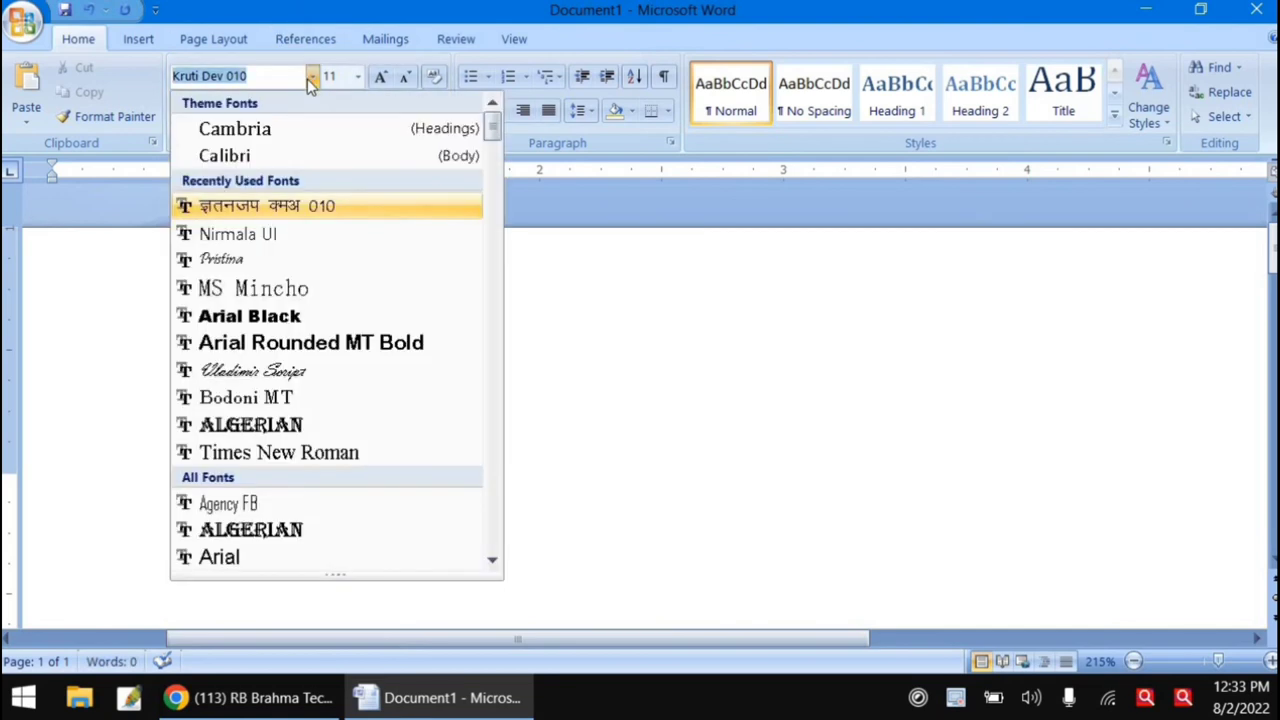
{"action": "left_click", "coordinate": [271, 211]}
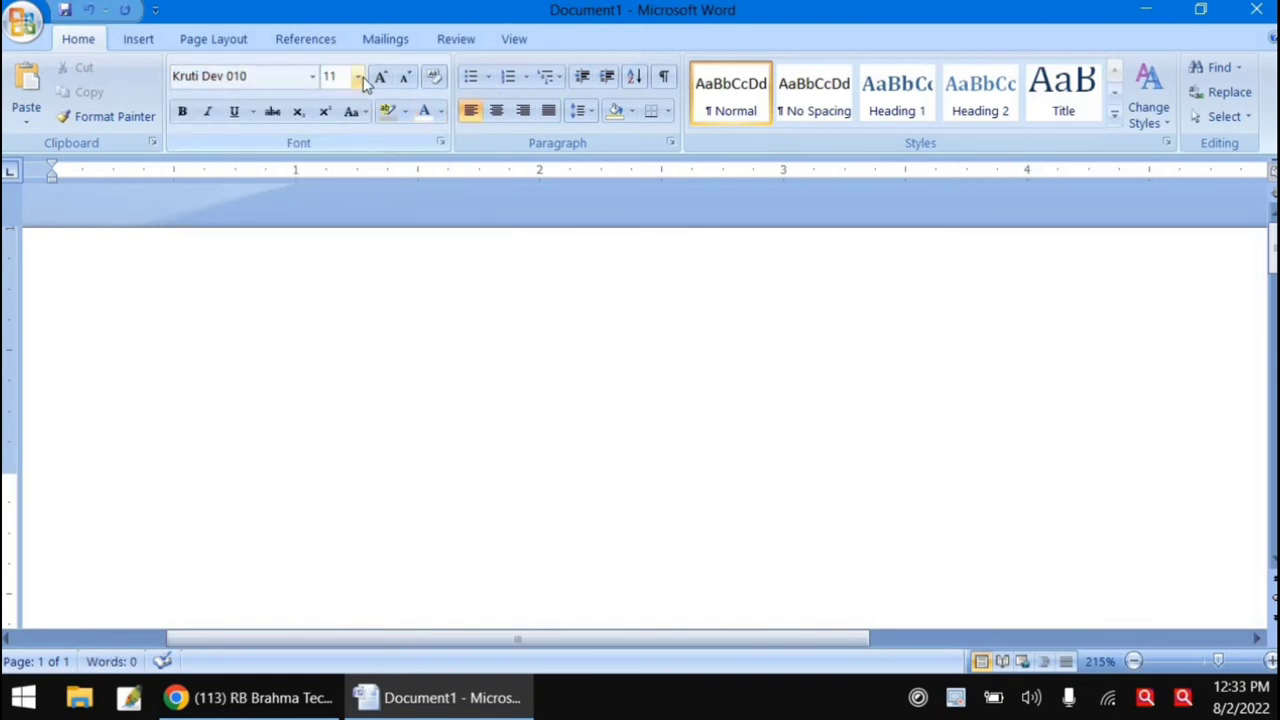
{"action": "left_click", "coordinate": [358, 84]}
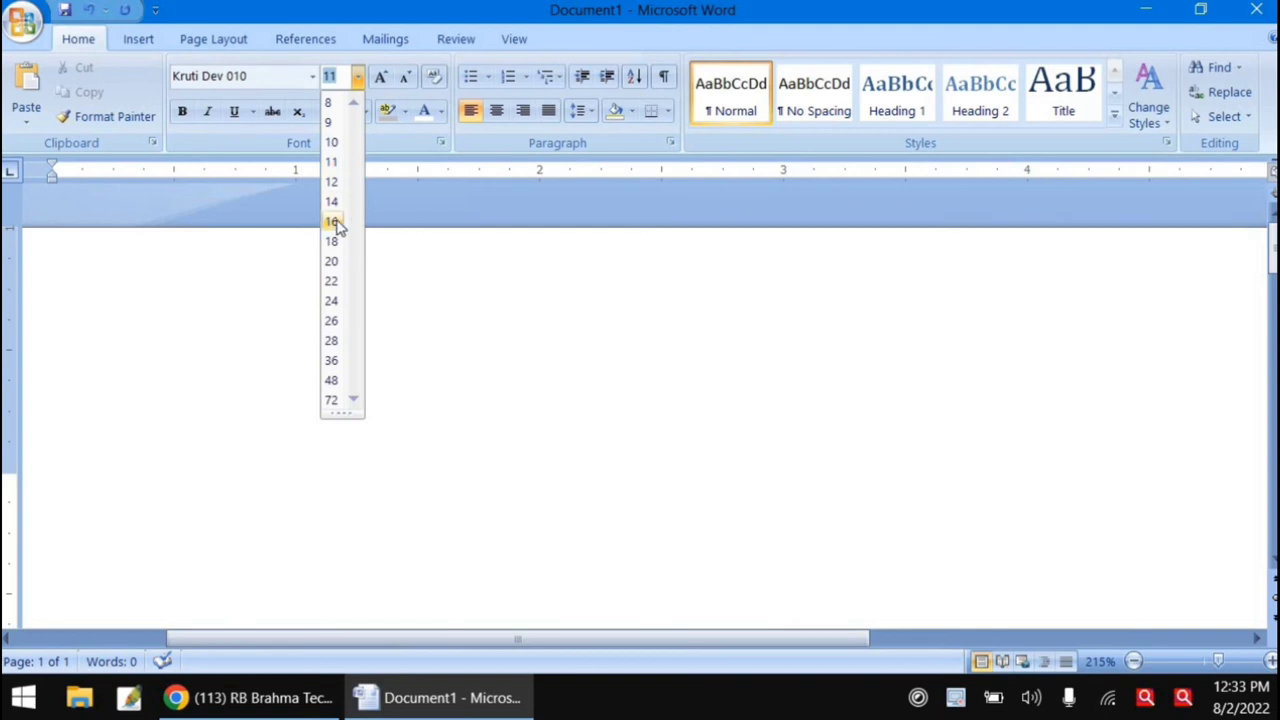
{"action": "left_click", "coordinate": [334, 259]}
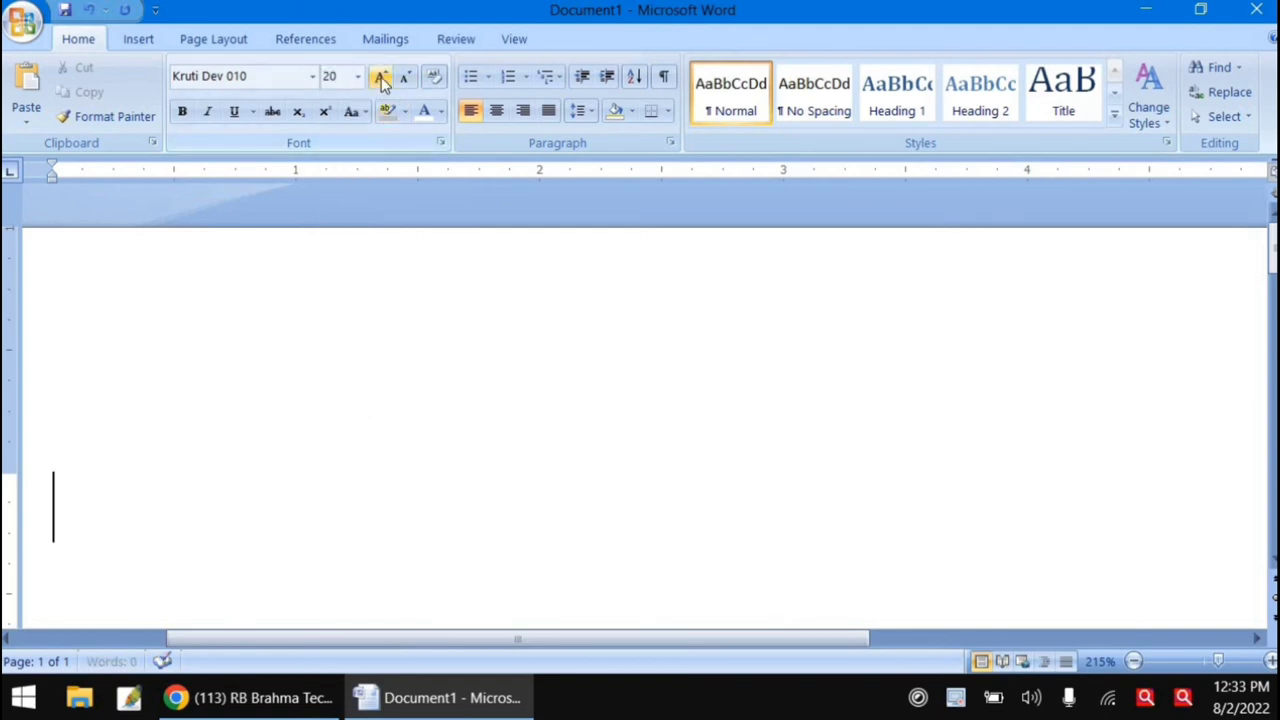
{"action": "left_click", "coordinate": [380, 78]}
{"action": "left_click", "coordinate": [380, 78]}
{"action": "left_click", "coordinate": [405, 77]}
{"action": "left_click", "coordinate": [405, 77]}
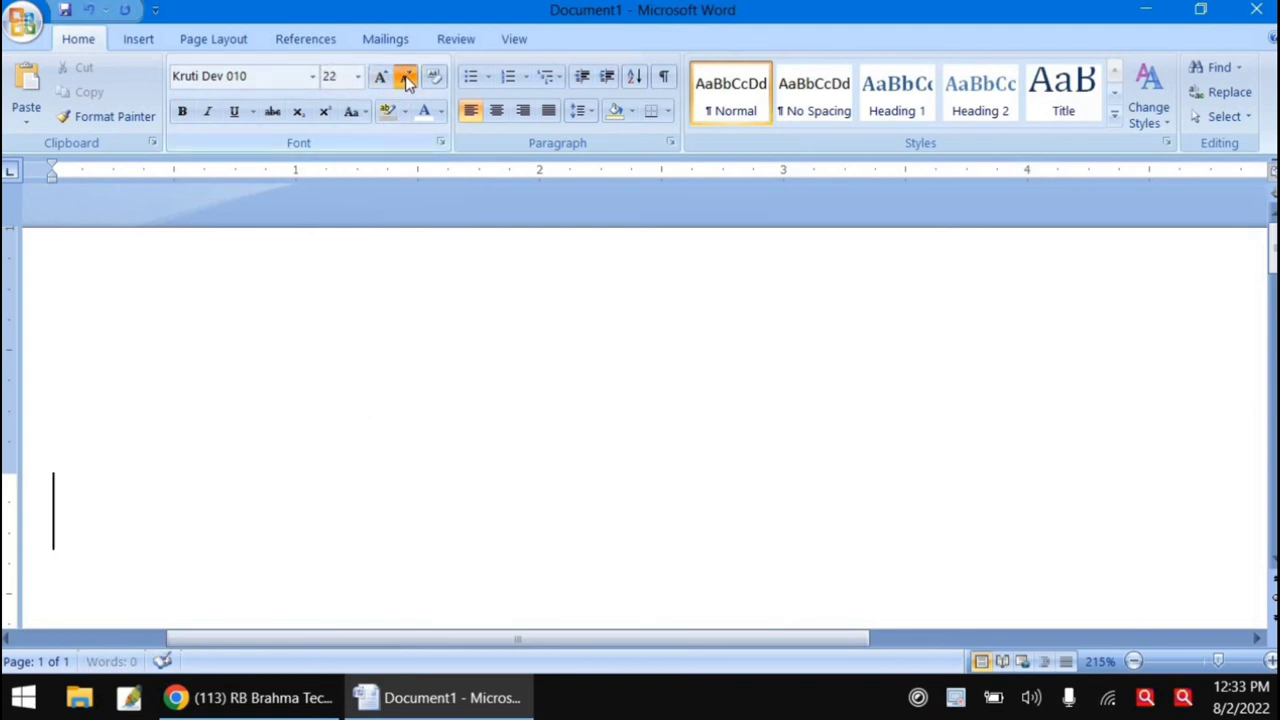
{"action": "left_click", "coordinate": [405, 77]}
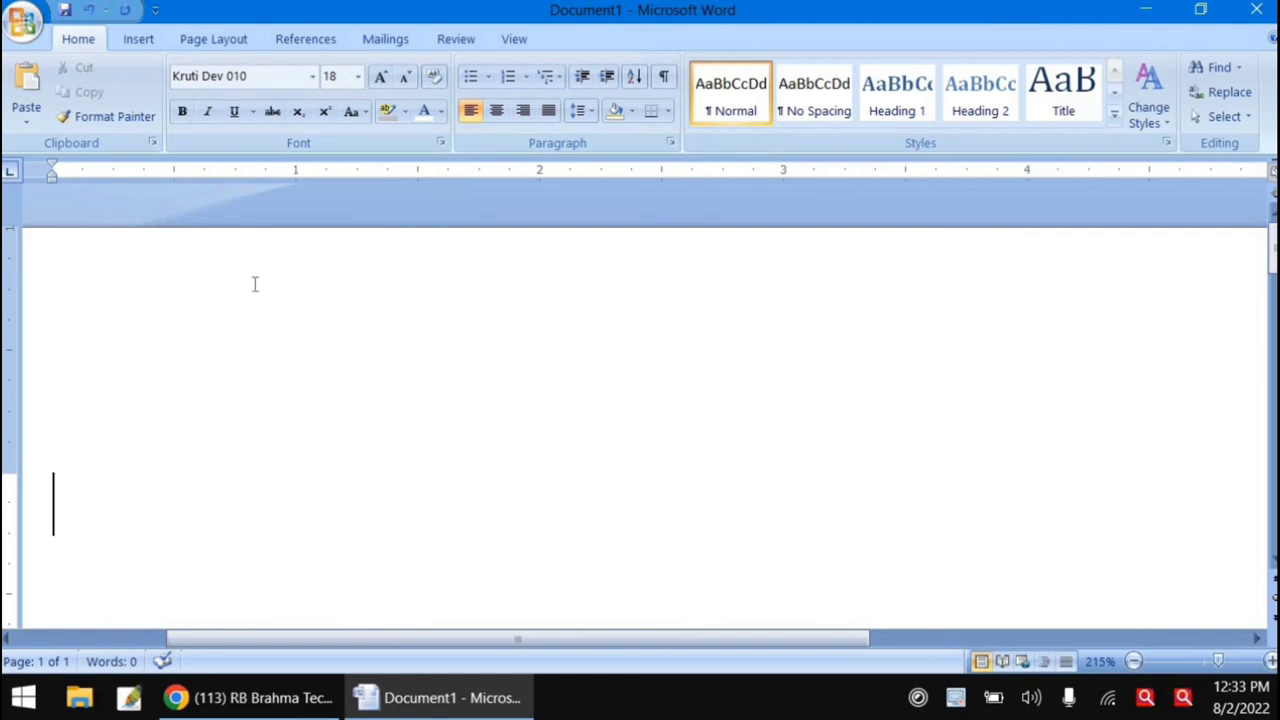
- Type 'dk uks a fyjuks gkflxksu us' to produce the Hindi line दा नों लिरनो हासिगोन ने
{"action": "scroll", "coordinate": [260, 300], "scroll_direction": "down", "scroll_amount": 1}
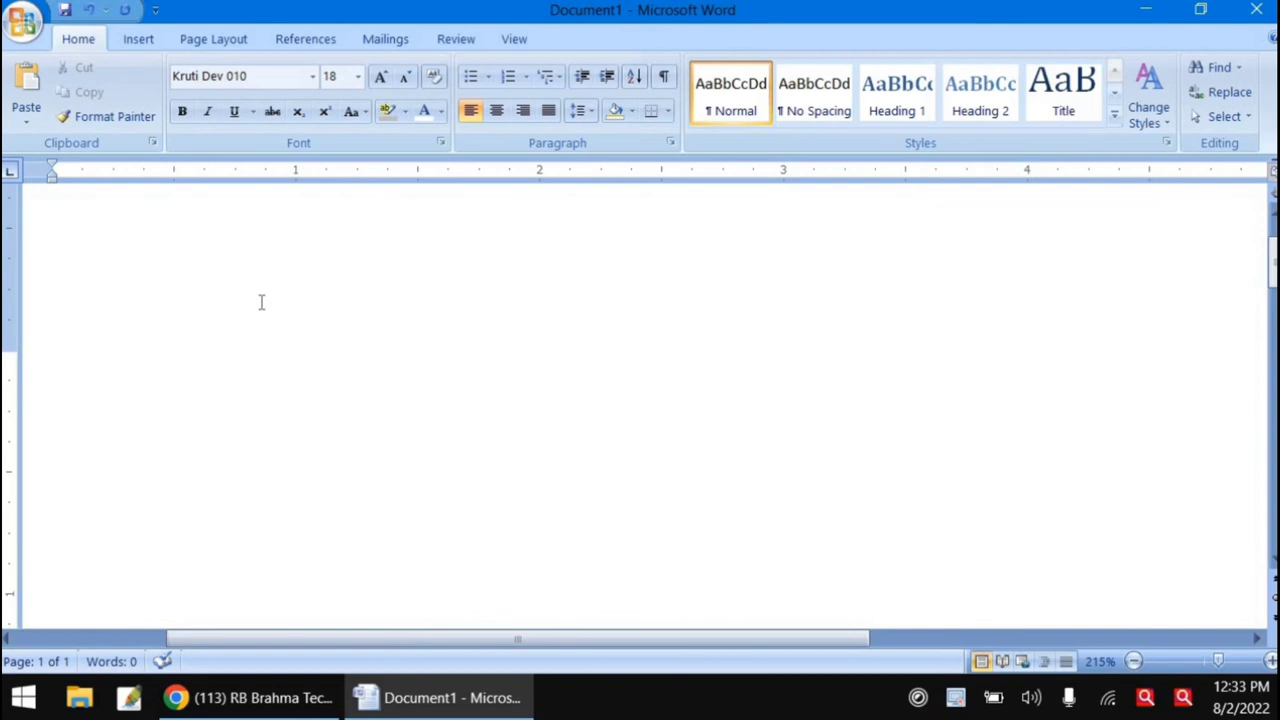
{"action": "type", "text": "dk"}
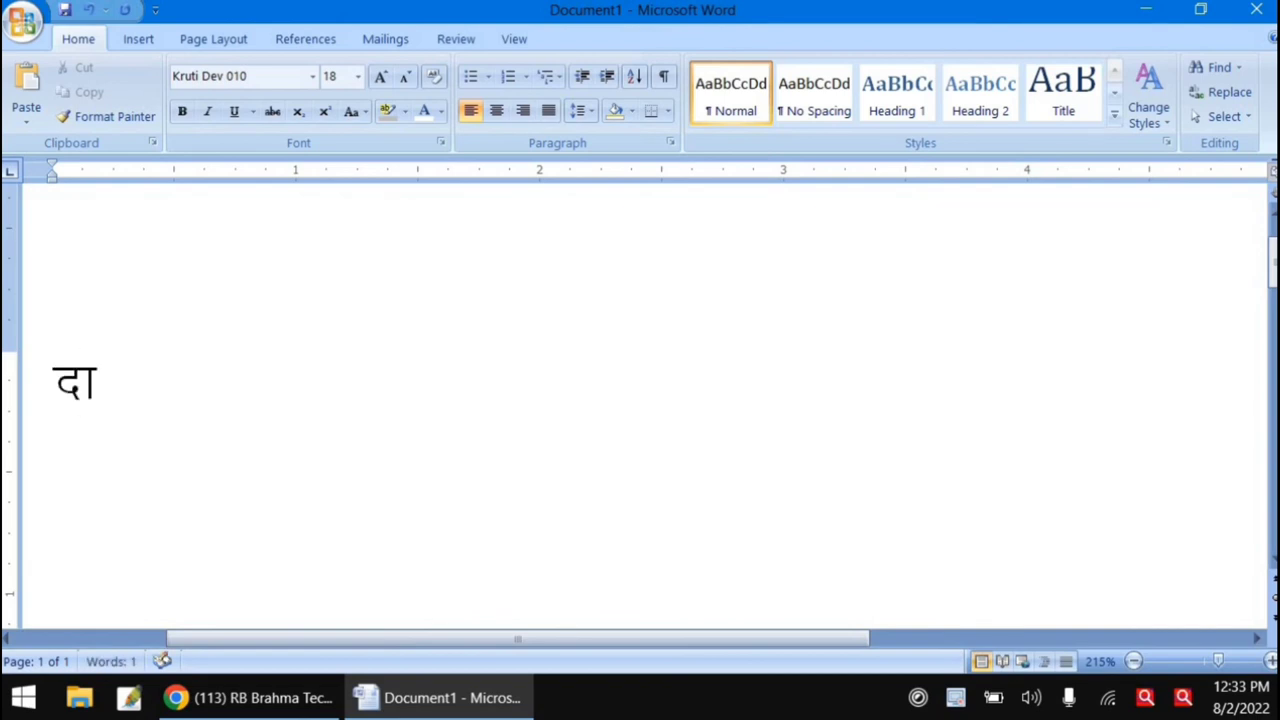
{"action": "type", "text": " uks"}
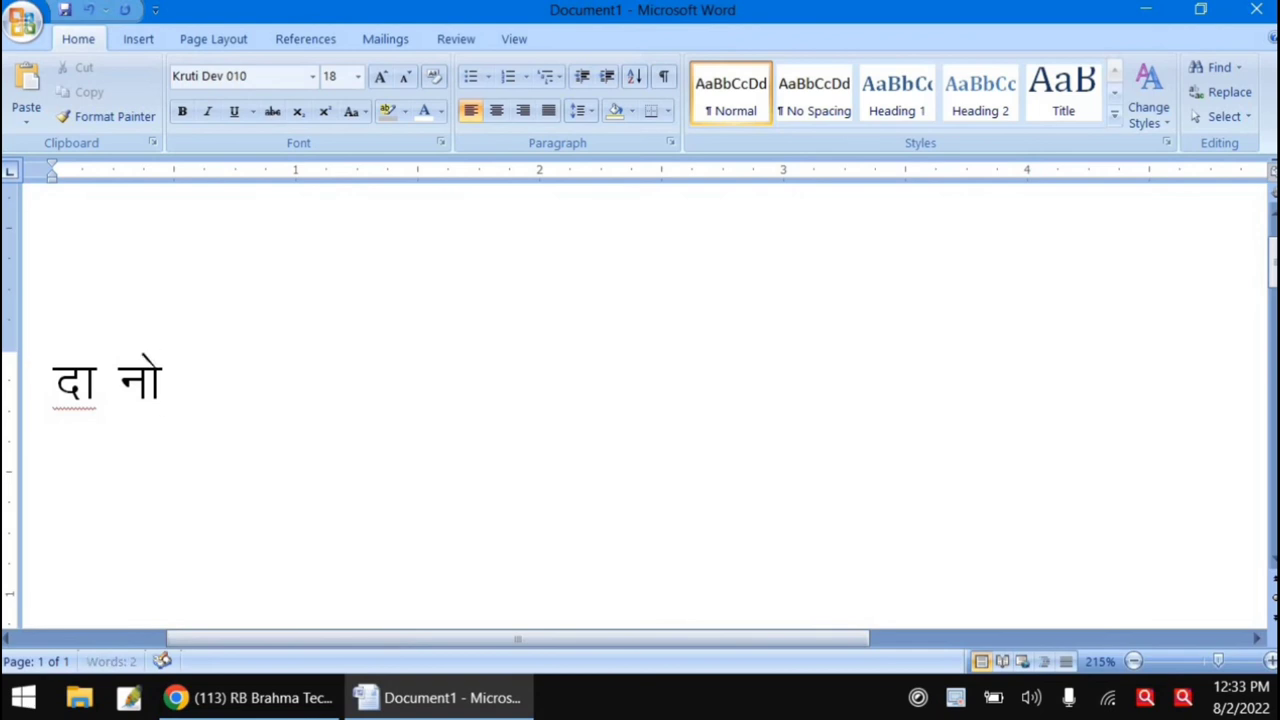
{"action": "key", "text": "BackSpace"}
{"action": "type", "text": "a "}
{"action": "type", "text": "g"}
{"action": "key", "text": "BackSpace"}
{"action": "type", "text": "f"}
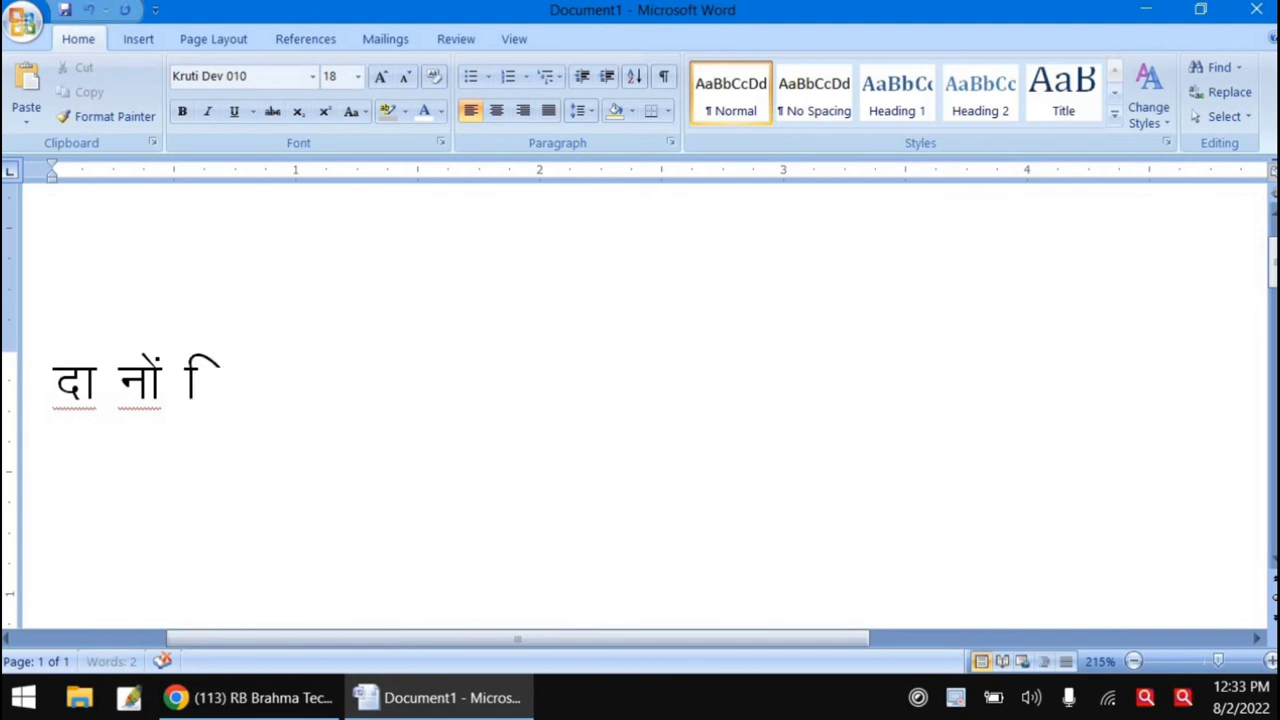
{"action": "type", "text": "yj"}
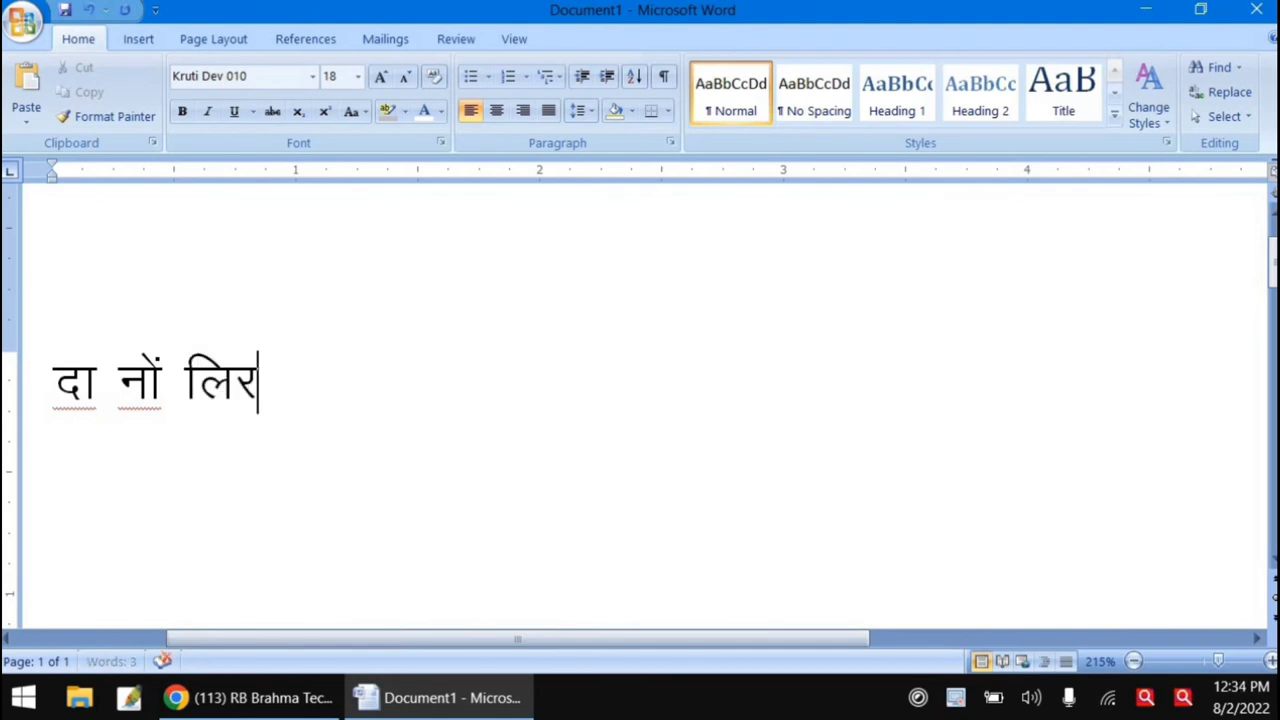
{"action": "type", "text": "uks "}
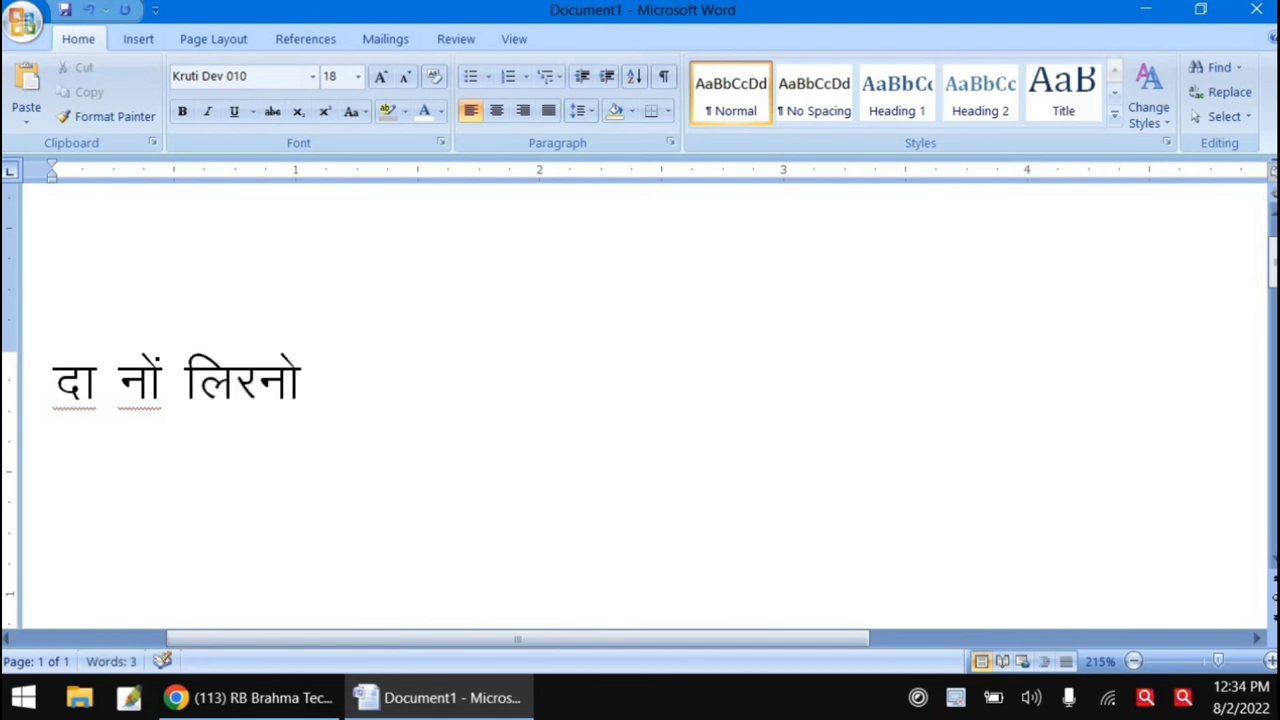
{"action": "type", "text": "gkf"}
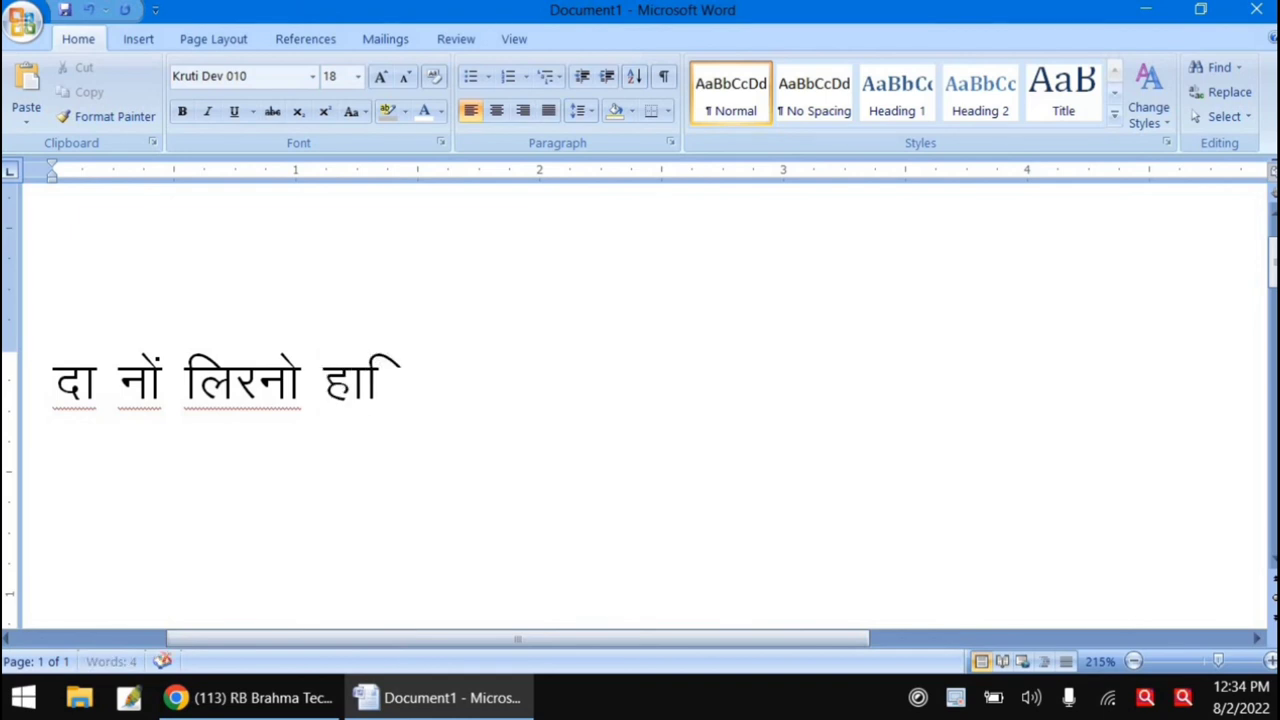
{"action": "type", "text": "l"}
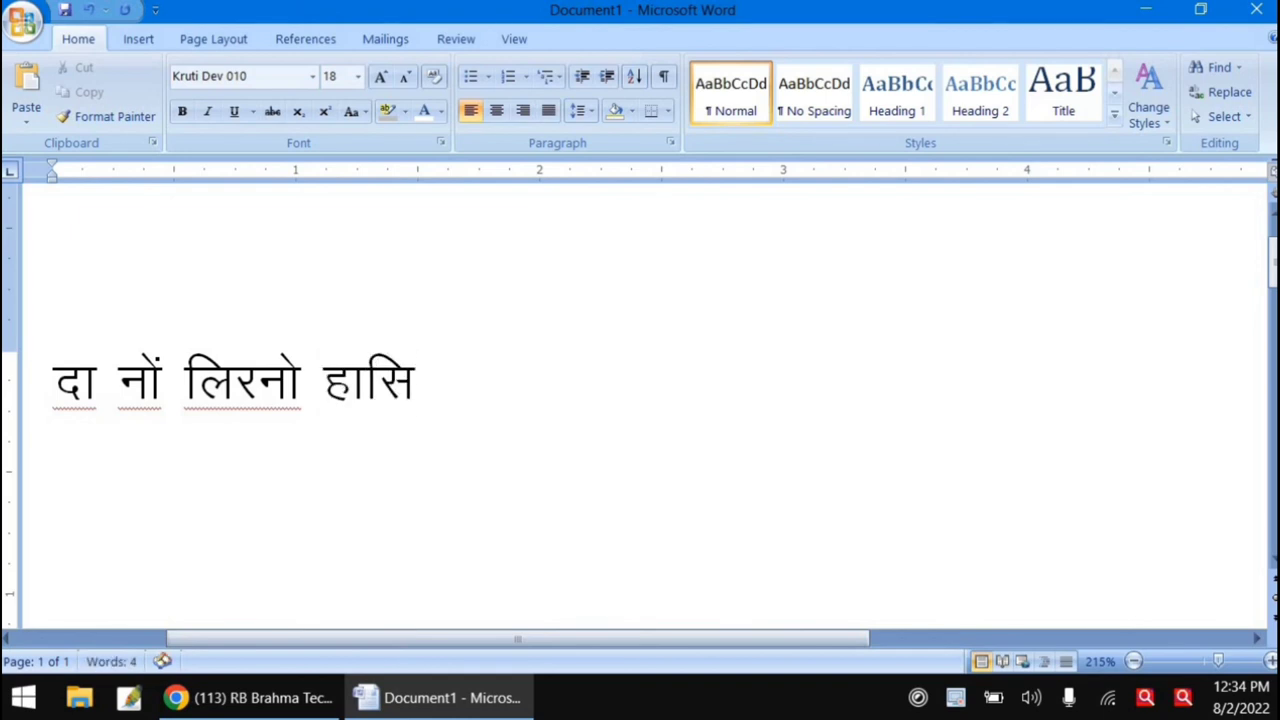
{"action": "type", "text": "xks"}
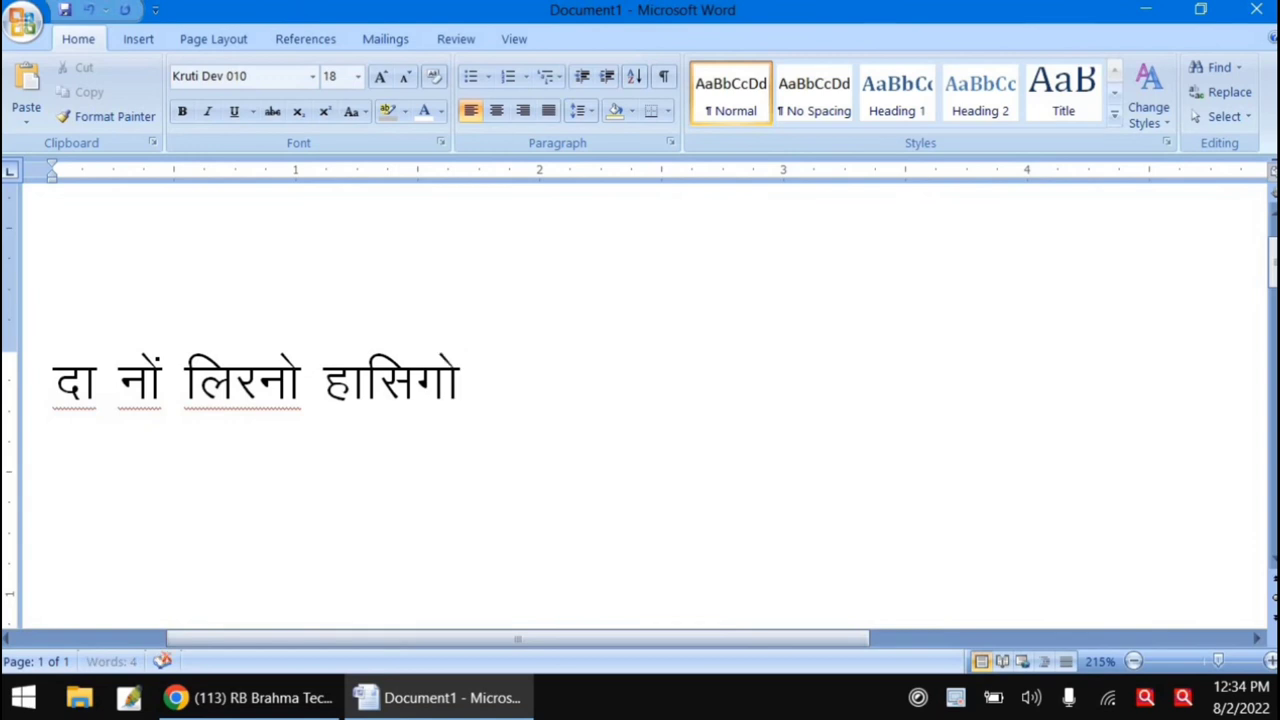
{"action": "type", "text": "u "}
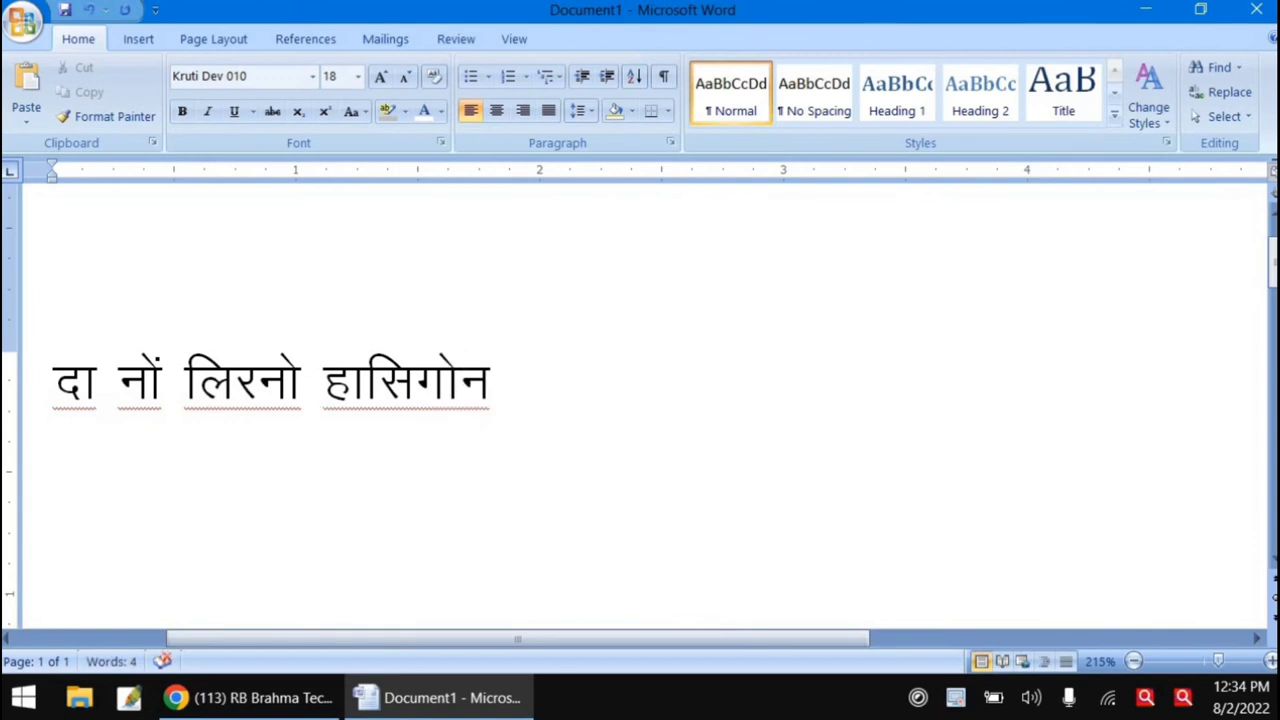
{"action": "type", "text": "us"}
- Erase the typed Hindi line and the stray glyph after a test 'q'
{"action": "key", "text": "BackSpace"}
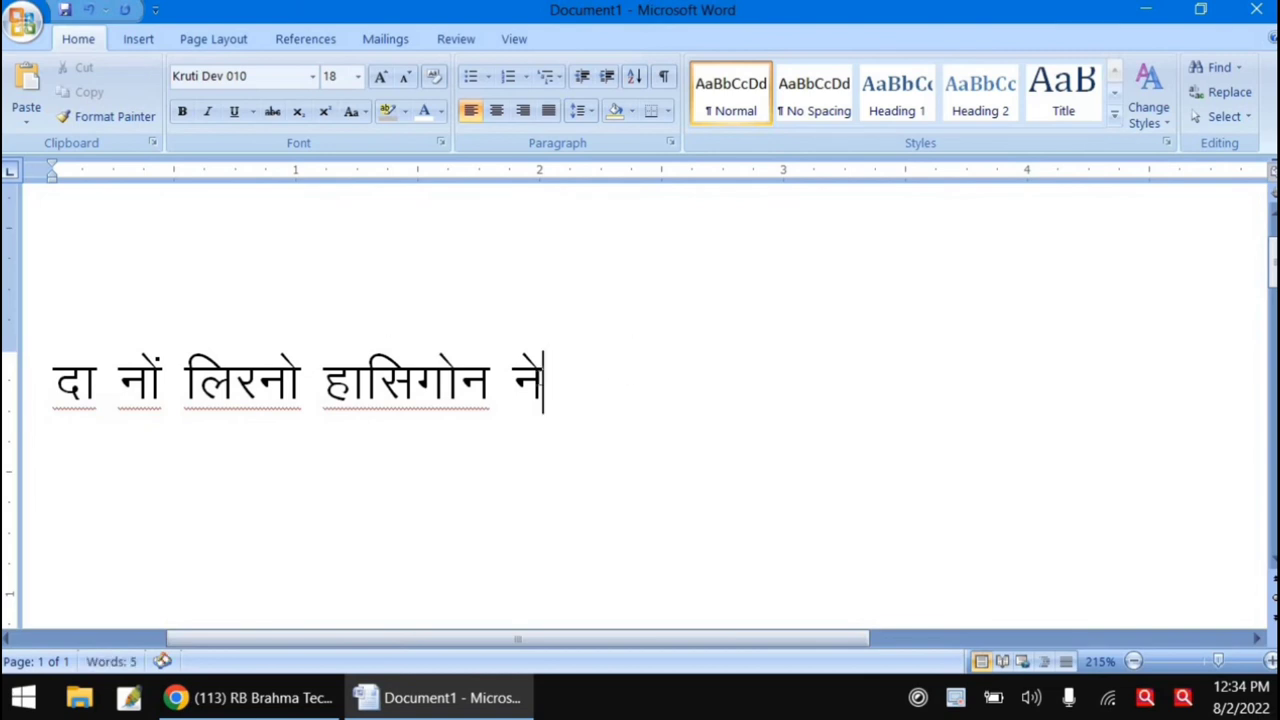
{"action": "key", "text": "BackSpace"}
{"action": "key", "text": "BackSpace"}
{"action": "key", "text": "BackSpace"}
{"action": "key", "text": "BackSpace"}
{"action": "key", "text": "BackSpace"}
{"action": "key", "text": "BackSpace"}
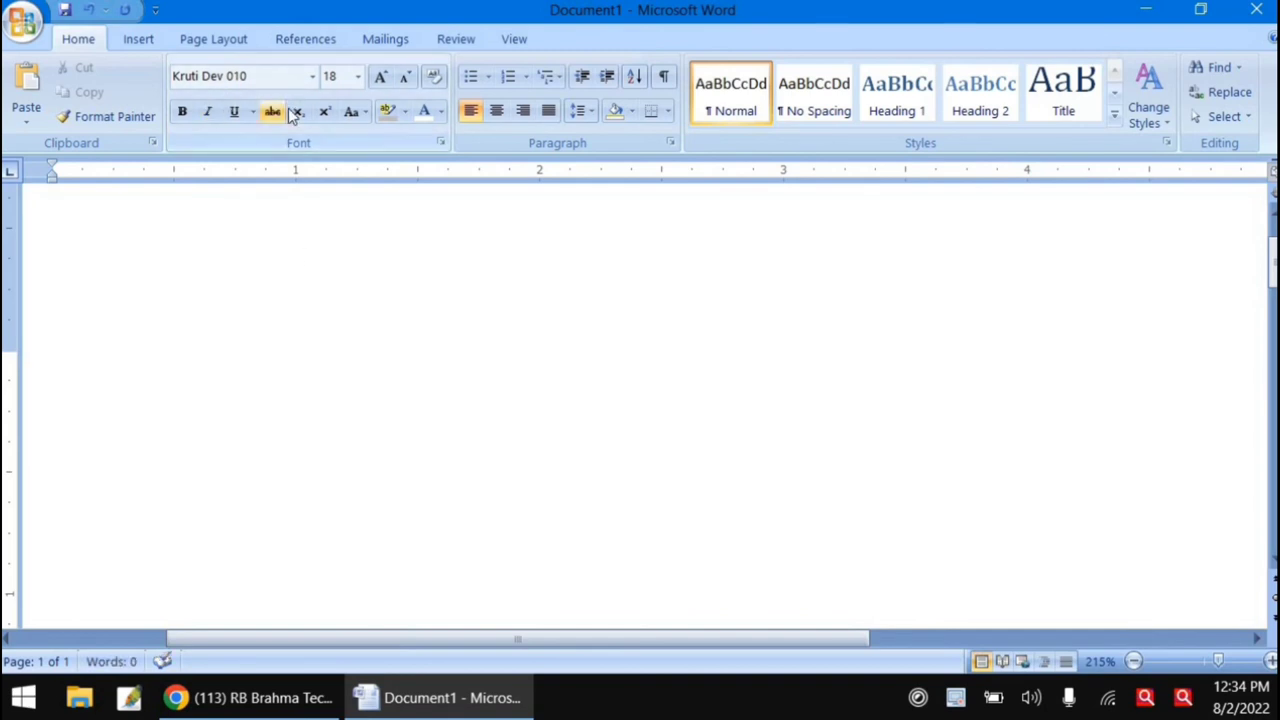
{"action": "type", "text": "q"}
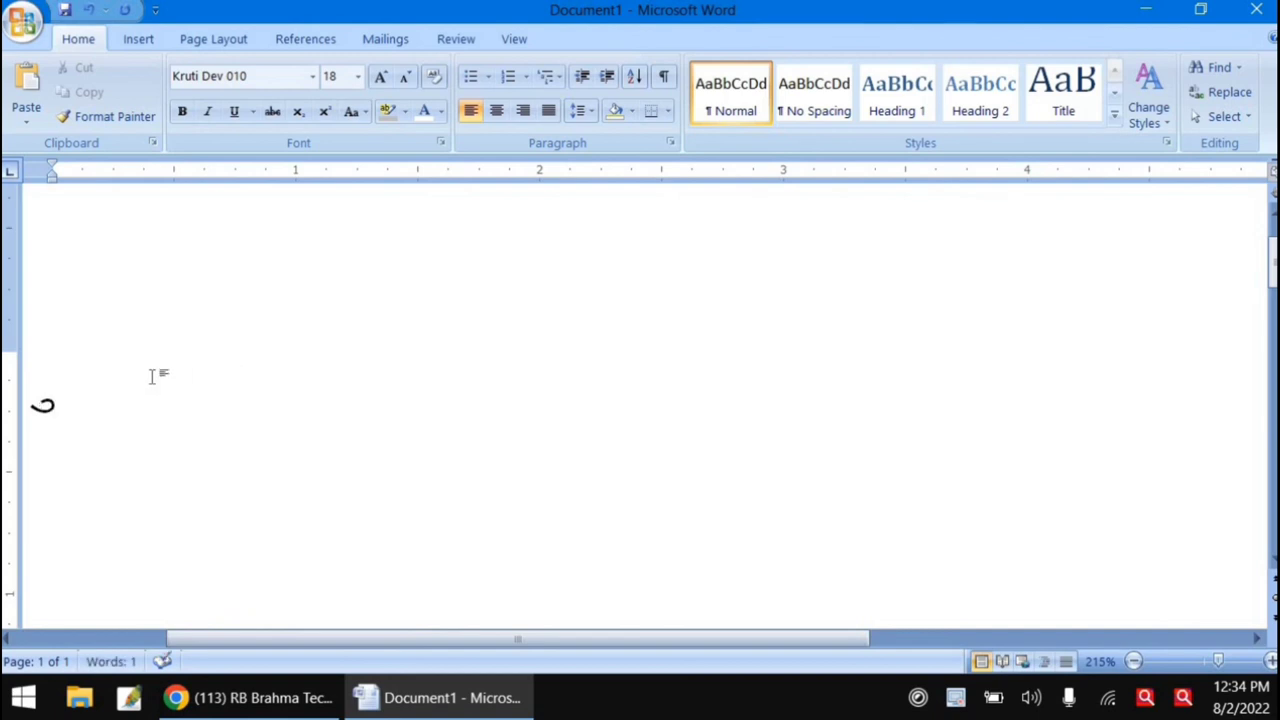
{"action": "key", "text": "BackSpace"}
- Type the top-row keys q through [ and start a home-row line with 'a d'
{"action": "type", "text": "q"}
{"action": "type", "text": " w"}
{"action": "type", "text": " e r"}
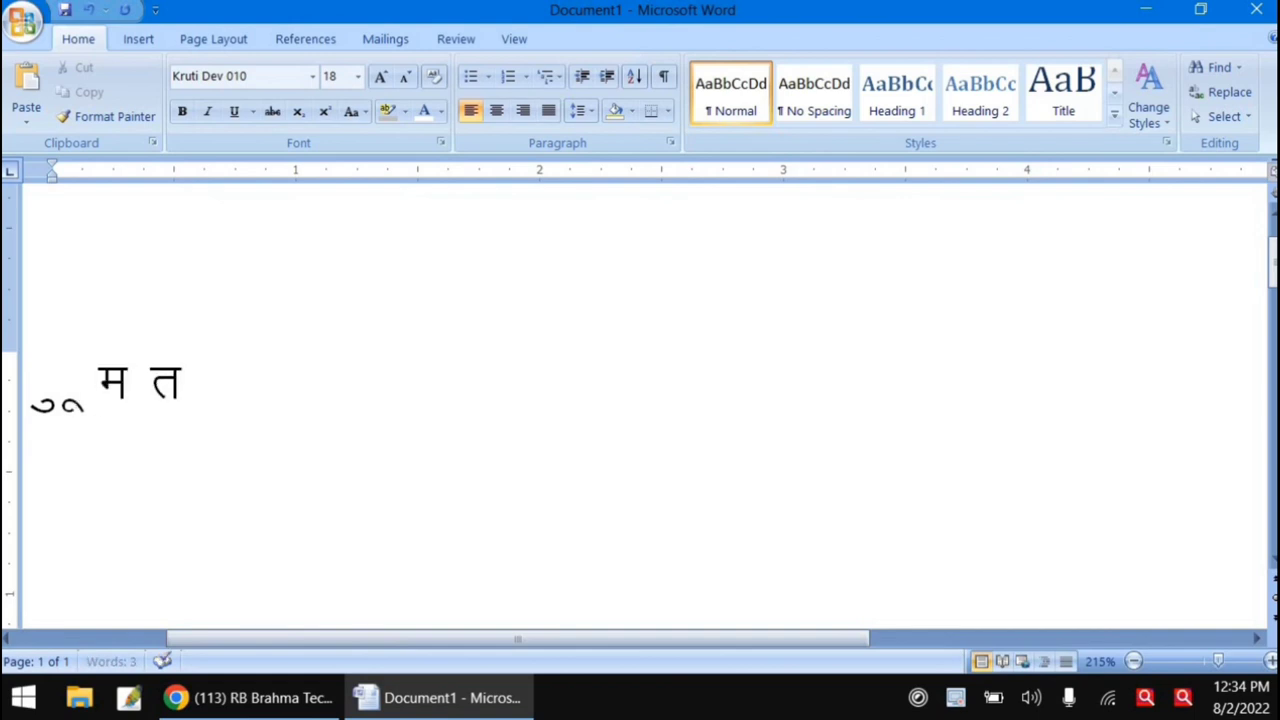
{"action": "type", "text": " t"}
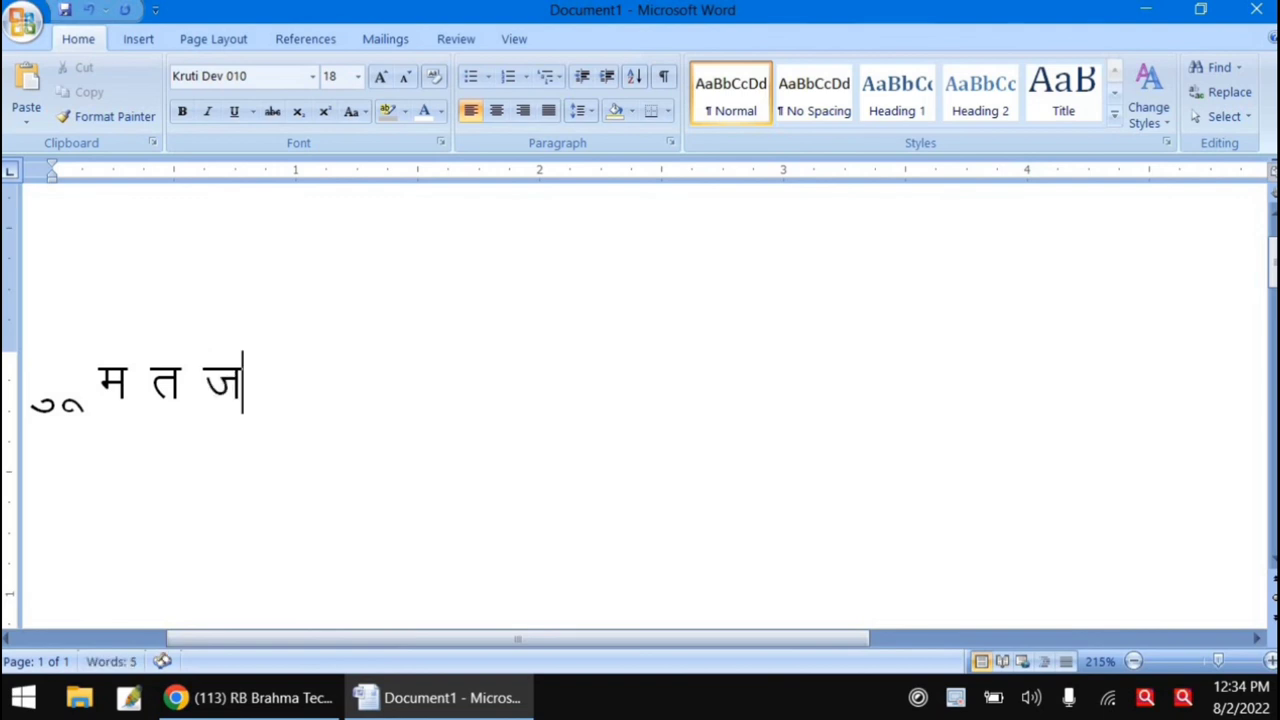
{"action": "type", "text": " y "}
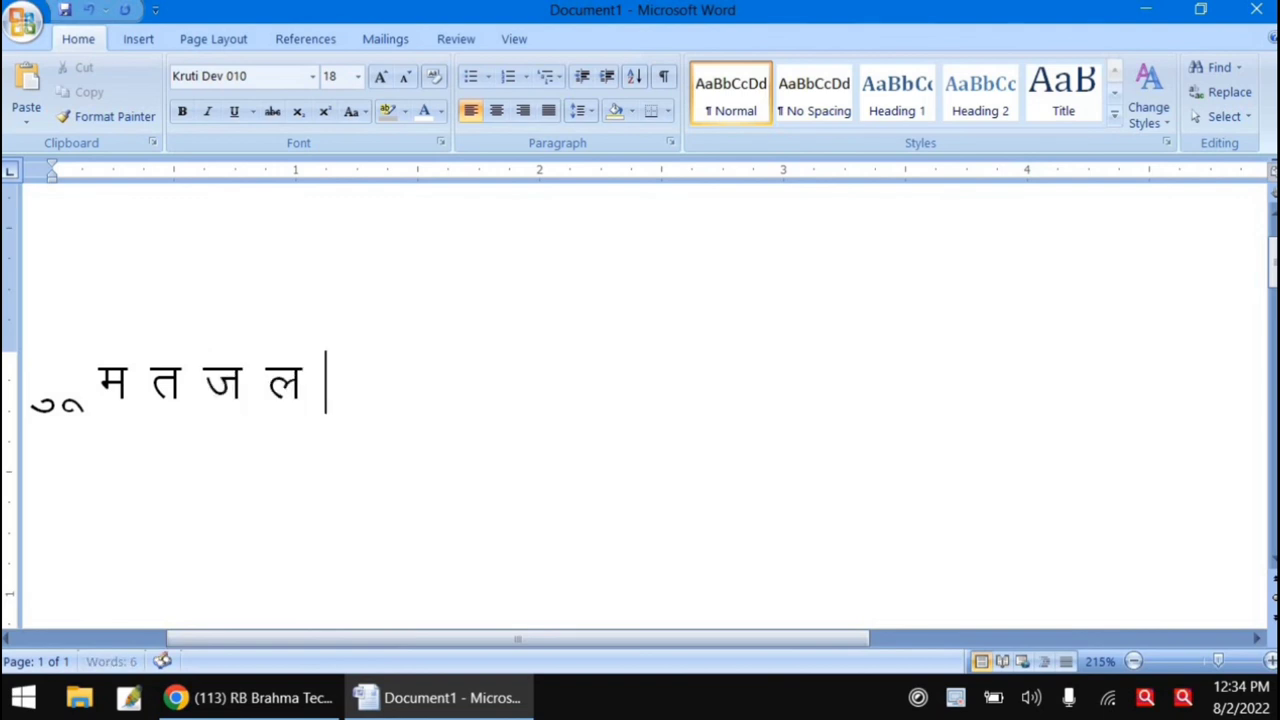
{"action": "type", "text": "u"}
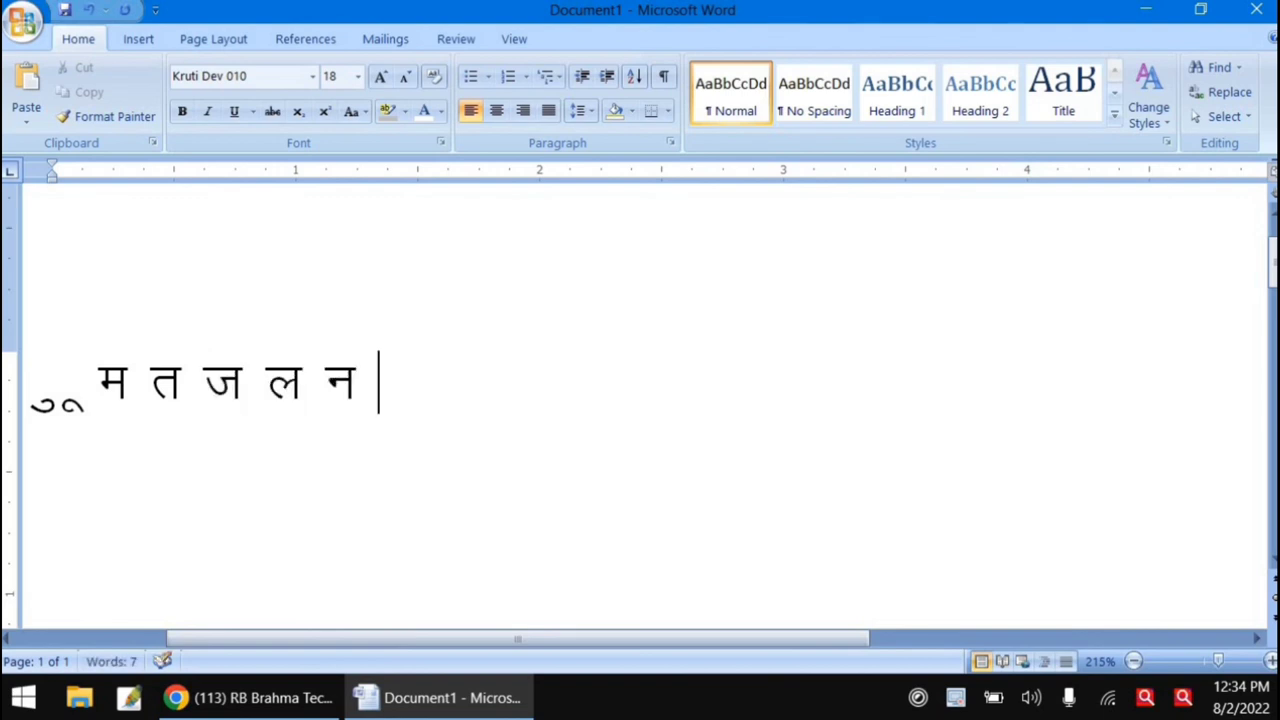
{"action": "type", "text": " i"}
{"action": "key", "text": "BackSpace"}
{"action": "type", "text": "I o"}
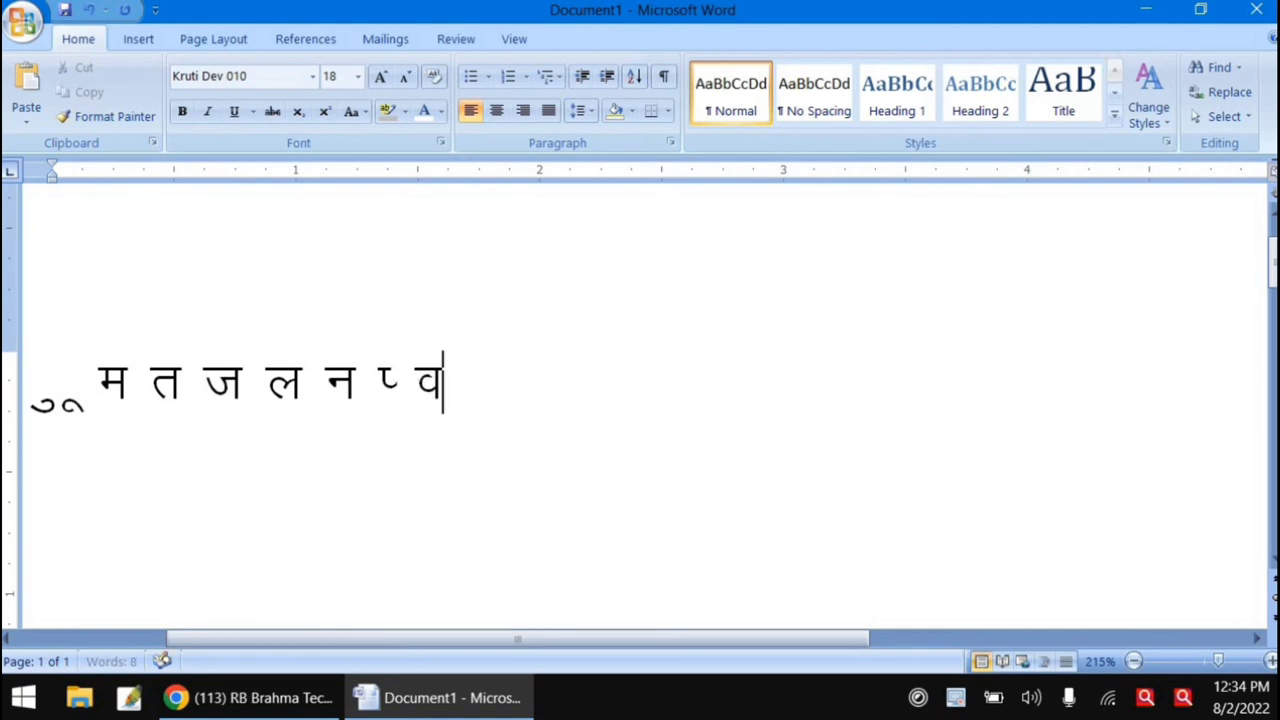
{"action": "type", "text": " p"}
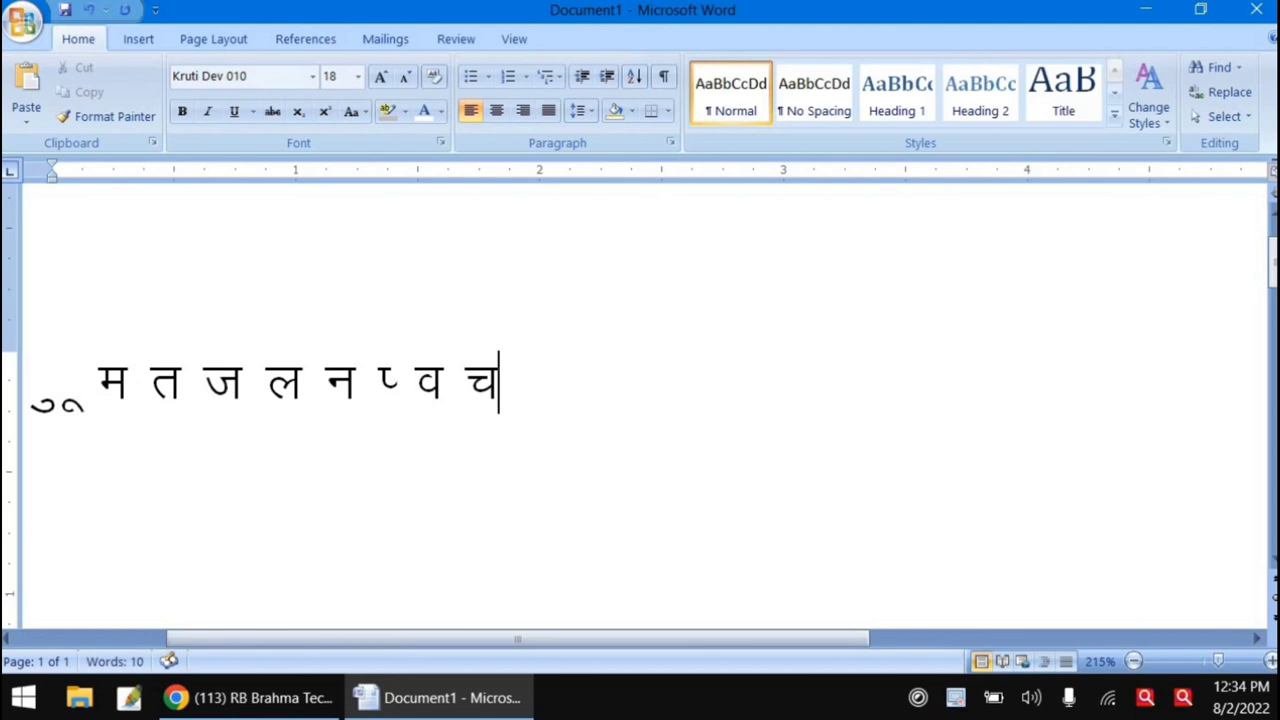
{"action": "type", "text": " [k"}
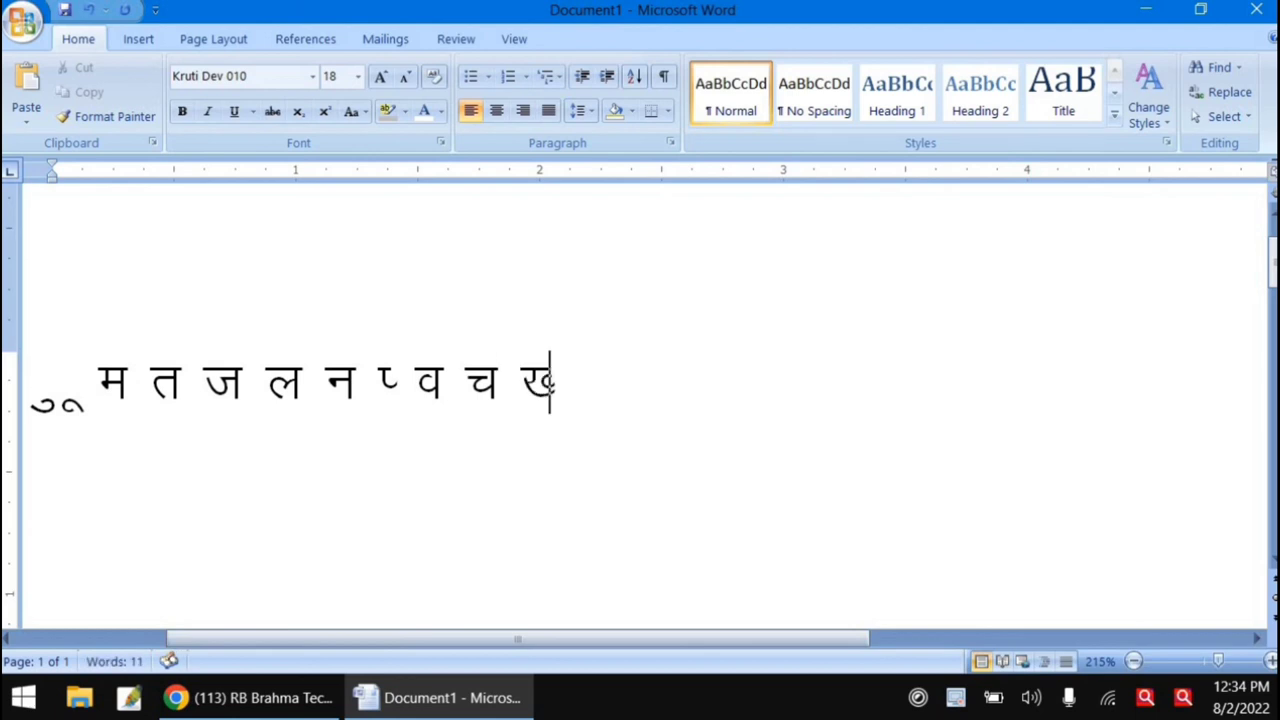
{"action": "type", "text": " ,"}
{"action": "key", "text": "Return"}
{"action": "type", "text": "a"}
{"action": "type", "text": " d"}
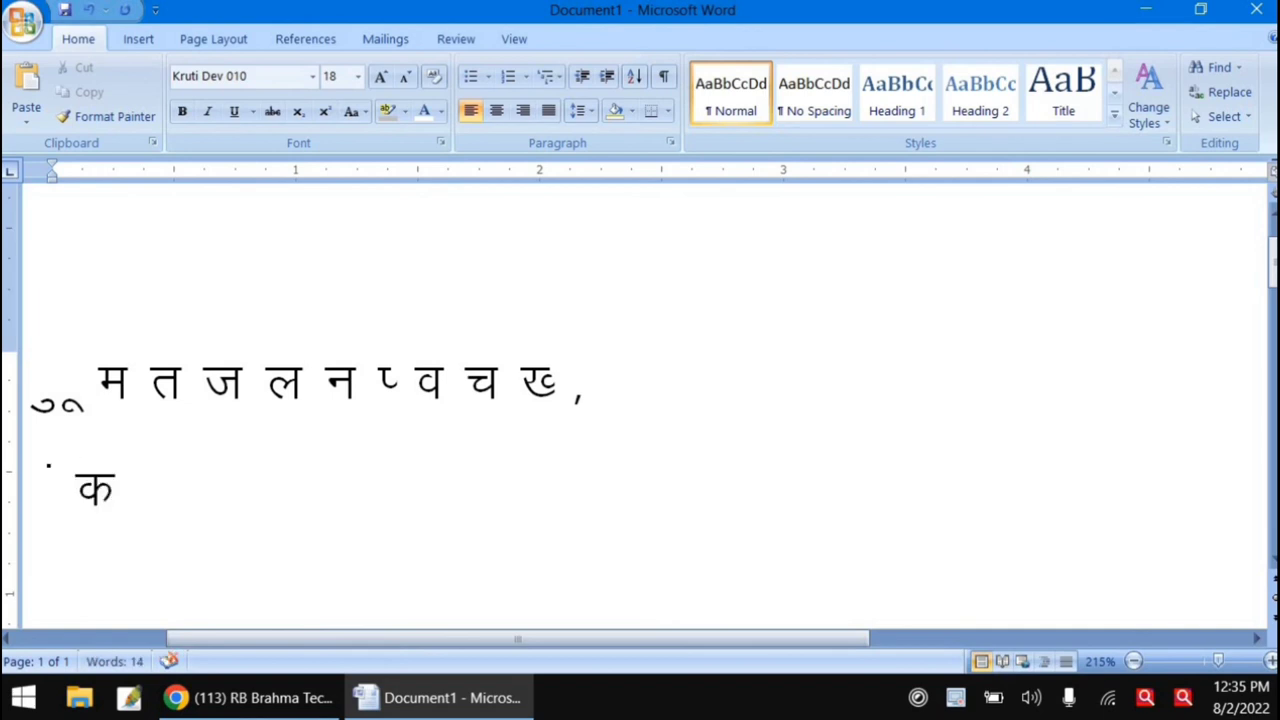
- Replace the stray क and type the remaining home and bottom-row keys through '/'
{"action": "key", "text": "BackSpace"}
{"action": "type", "text": "\\"}
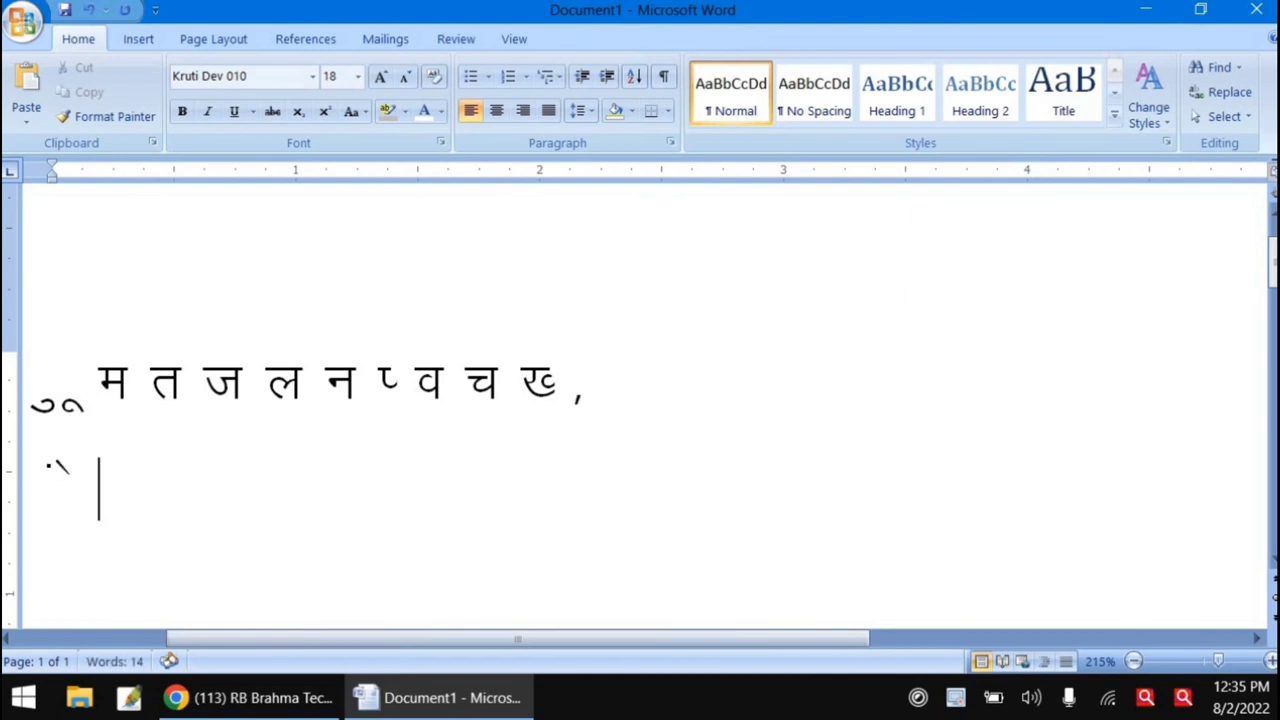
{"action": "type", "text": " d"}
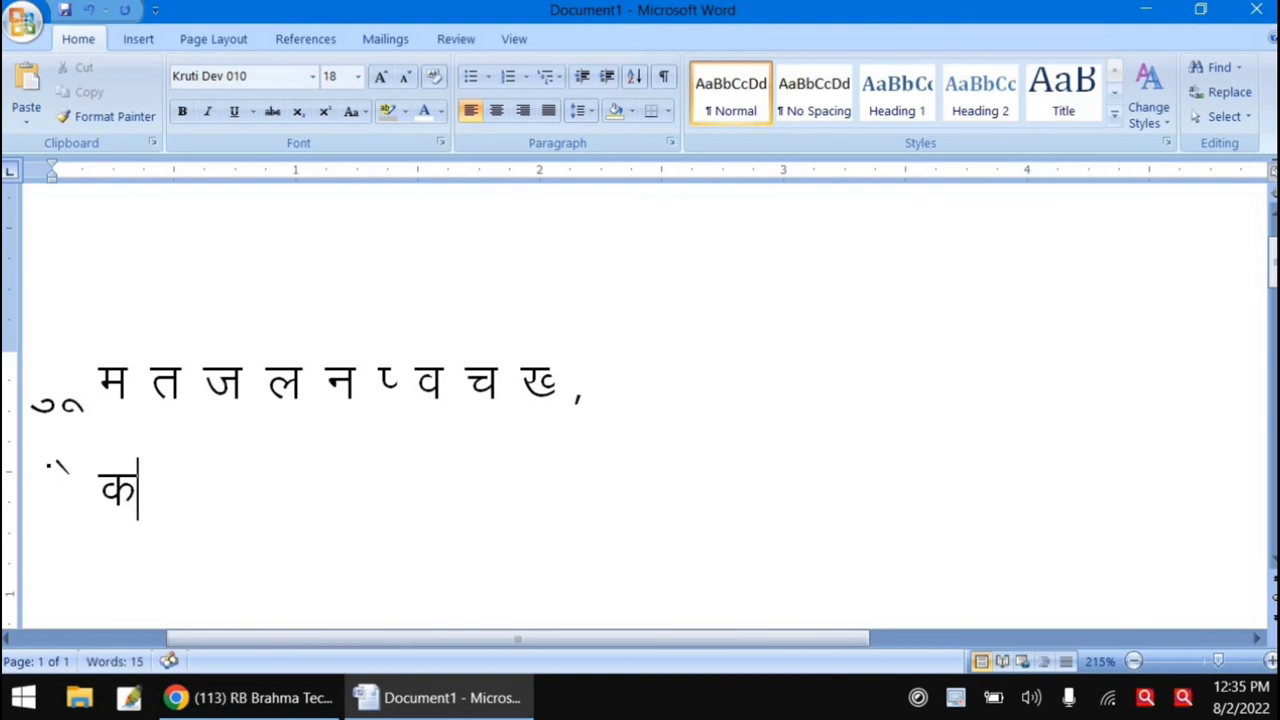
{"action": "type", "text": " f"}
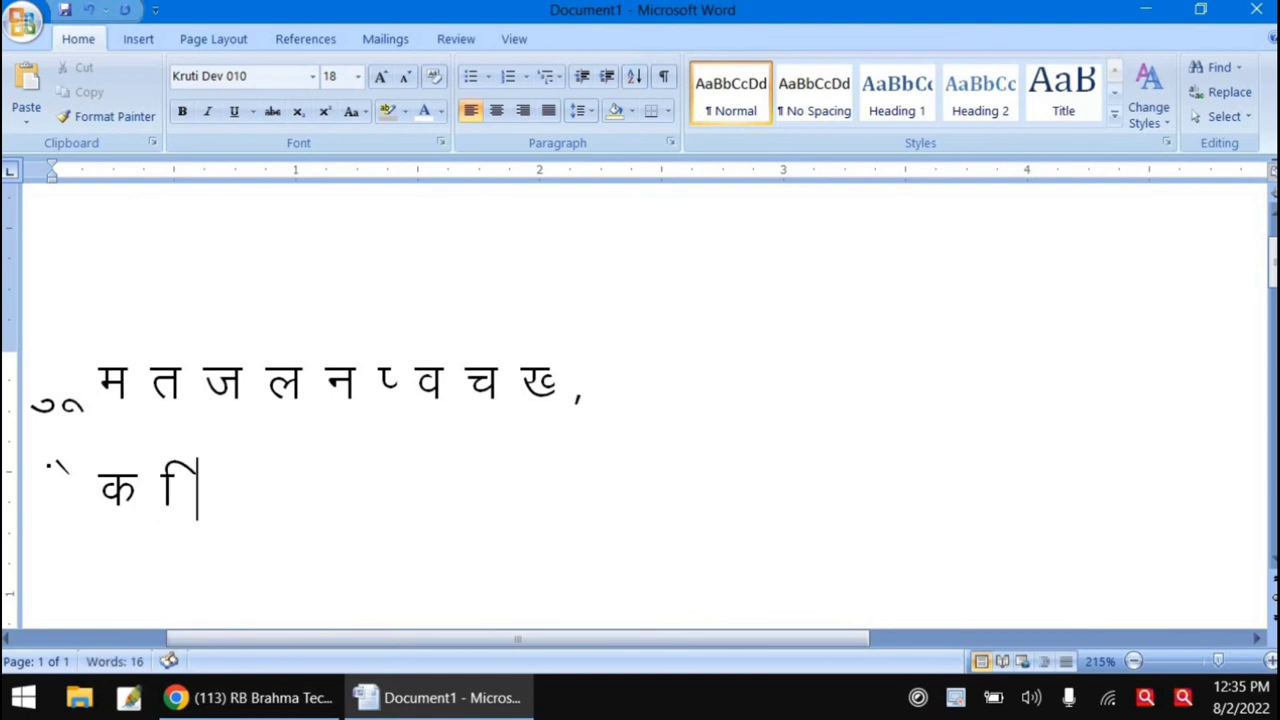
{"action": "type", "text": "g"}
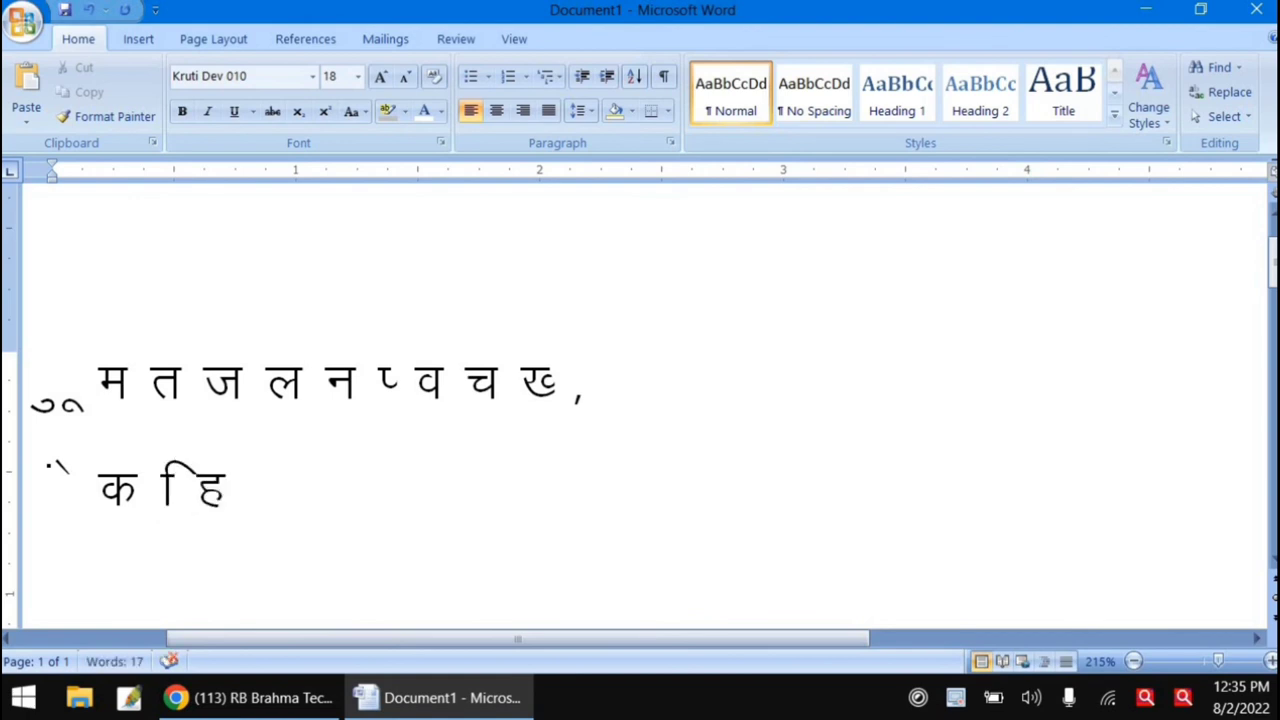
{"action": "type", "text": "hj"}
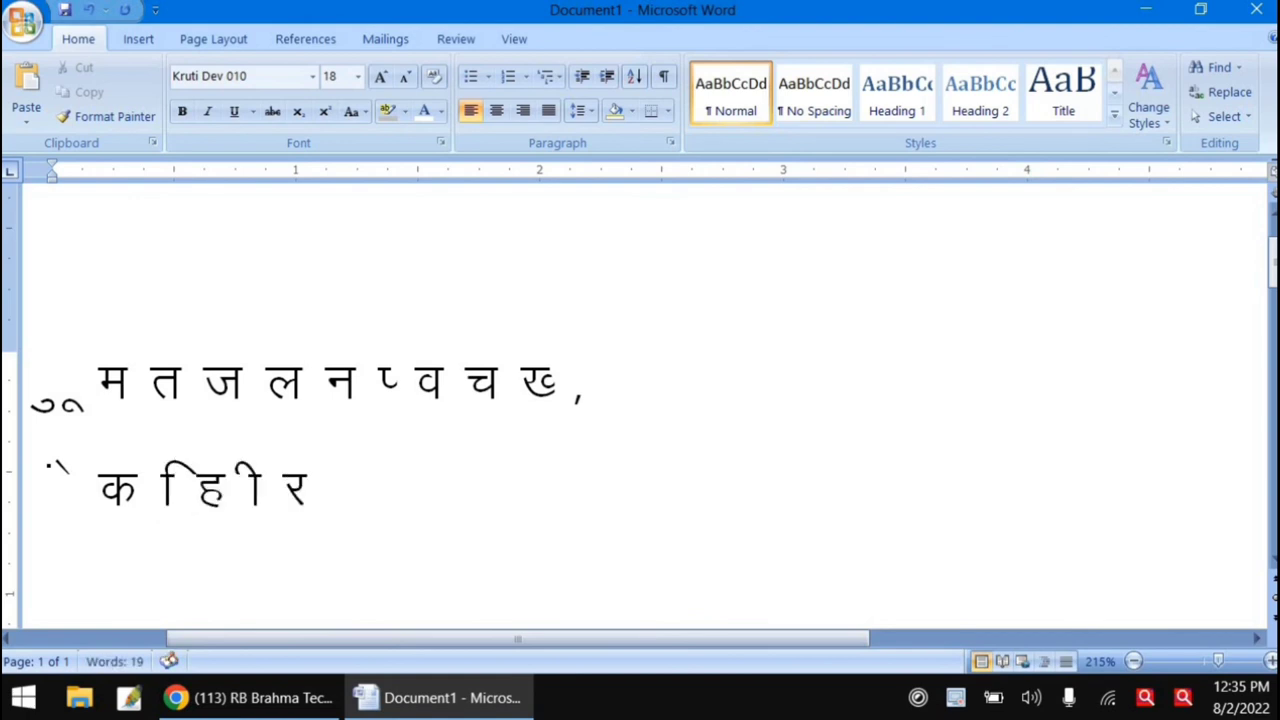
{"action": "type", "text": "k"}
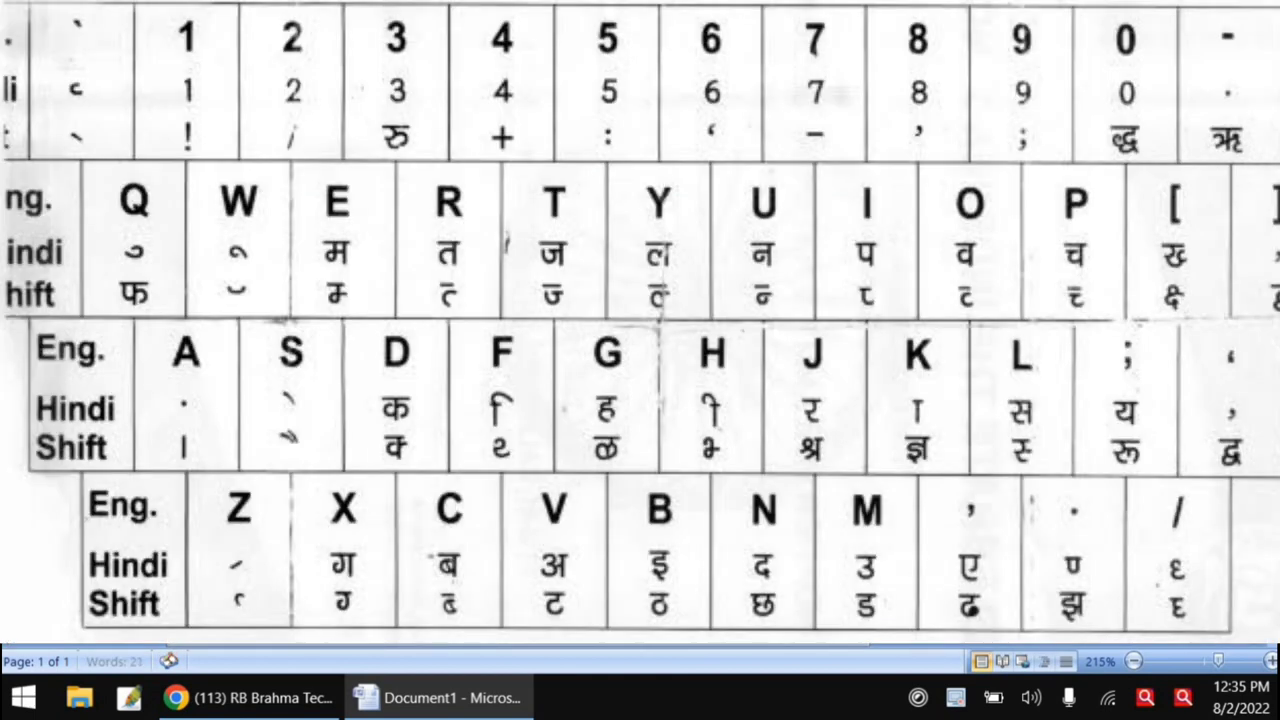
{"action": "type", "text": "j"}
{"action": "type", "text": "k j"}
{"action": "type", "text": " j"}
{"action": "type", "text": "x "}
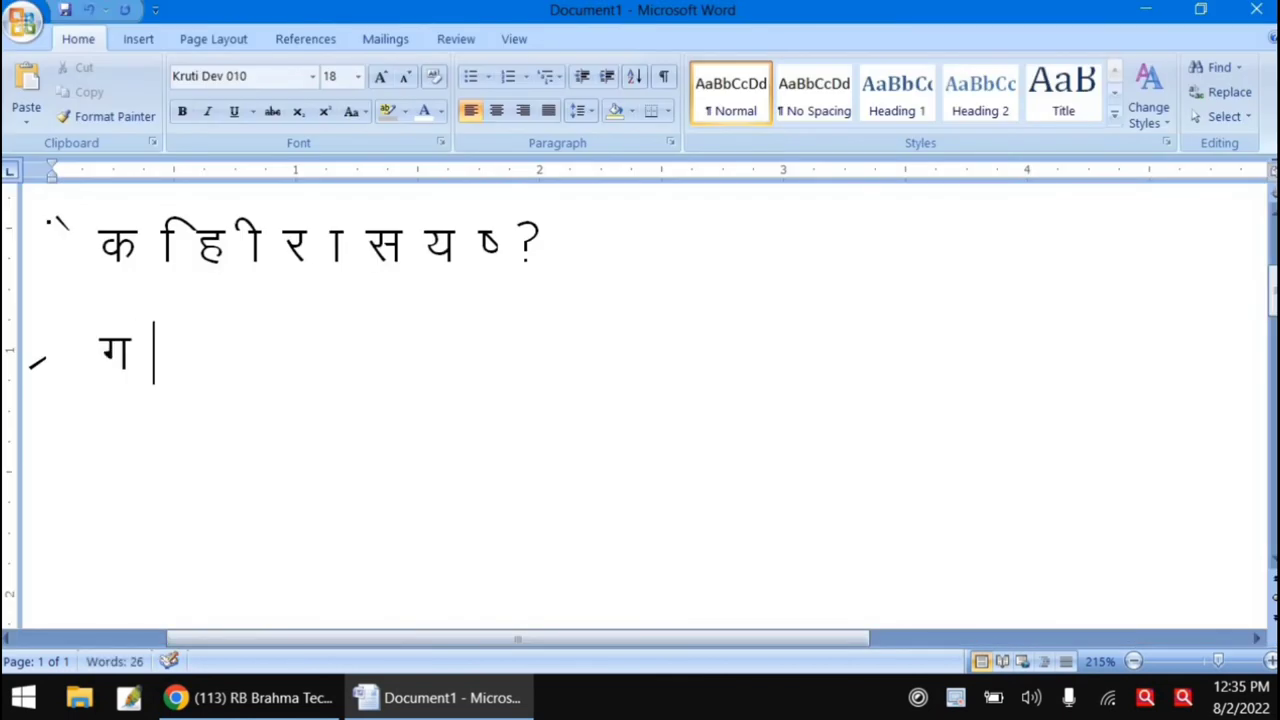
{"action": "type", "text": "c"}
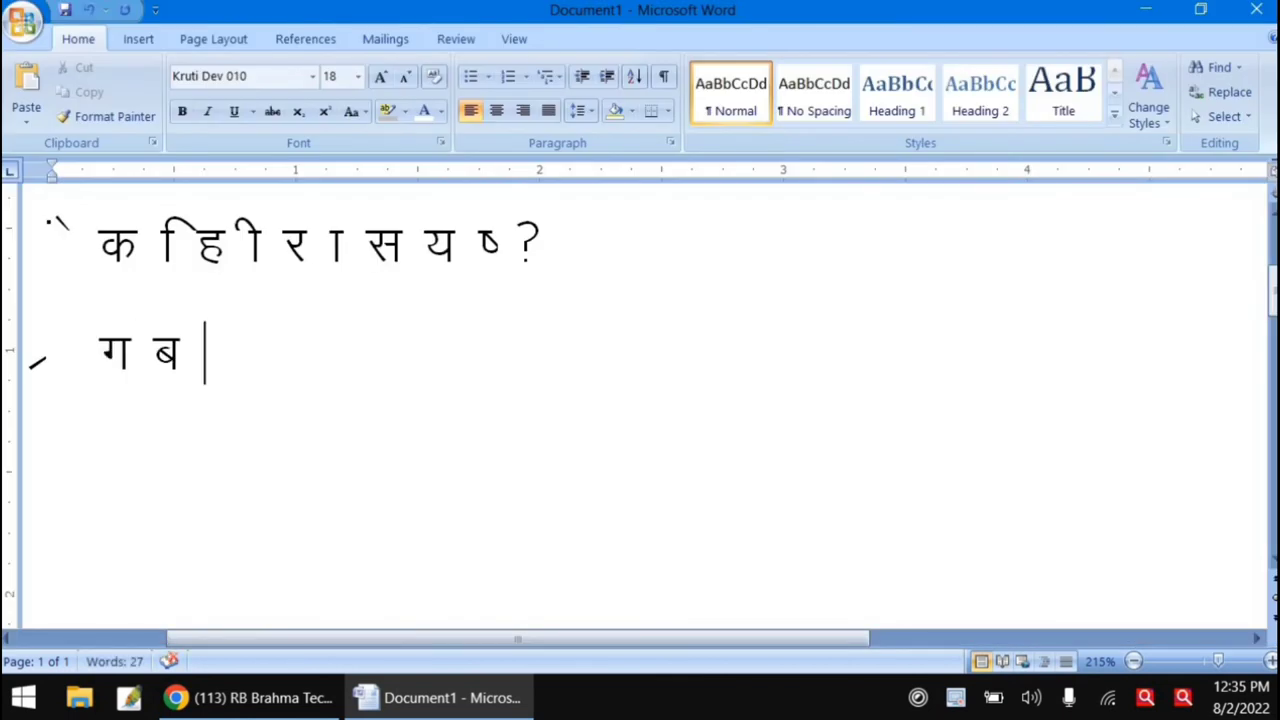
{"action": "type", "text": "v b"}
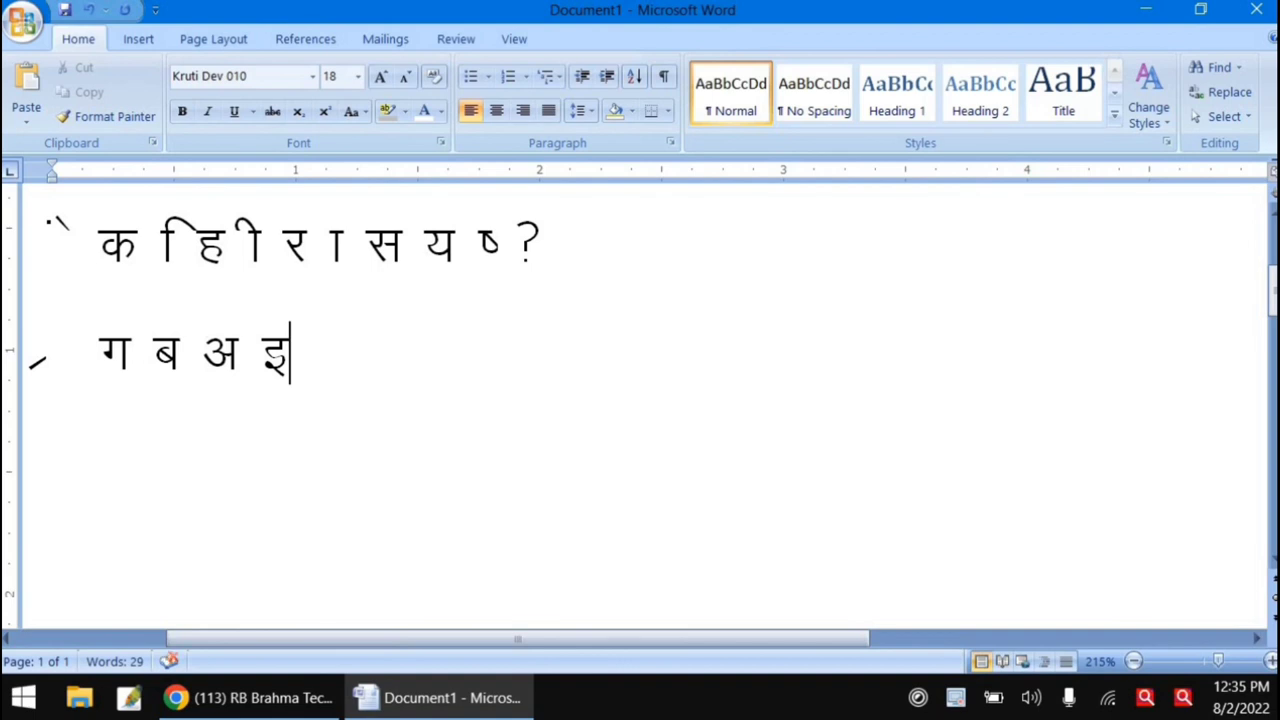
{"action": "type", "text": " n "}
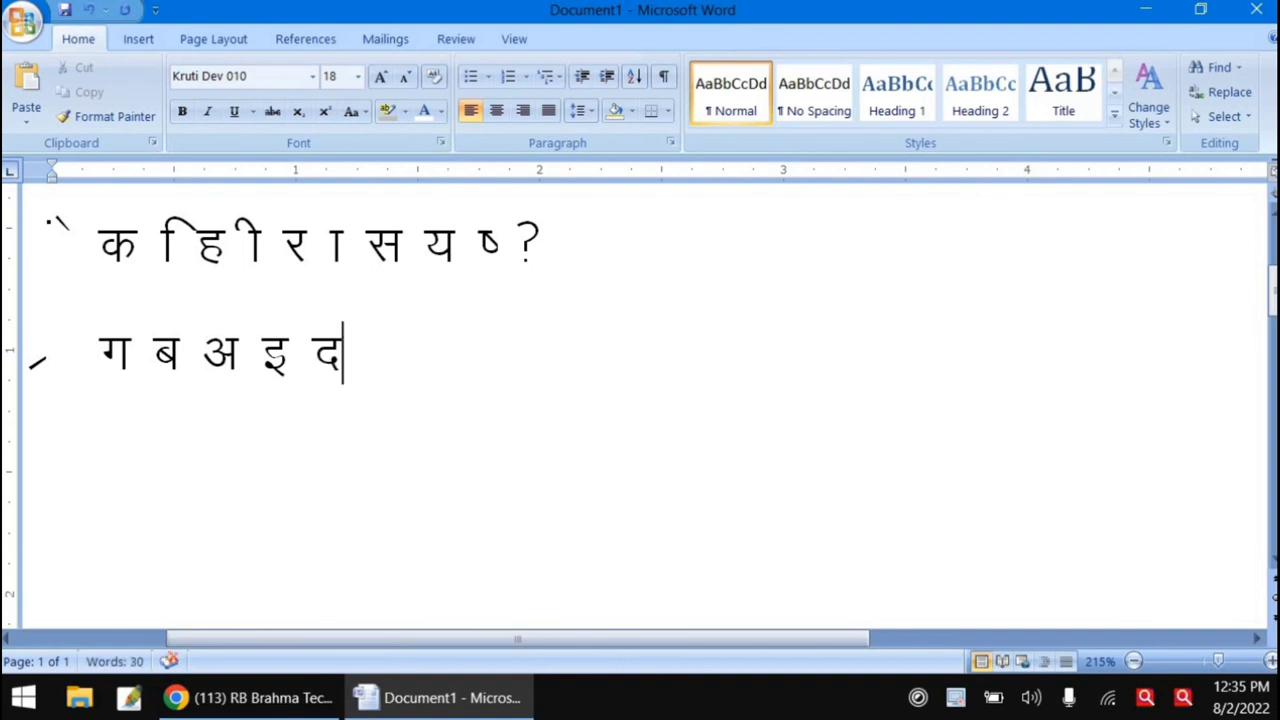
{"action": "type", "text": "m ,"}
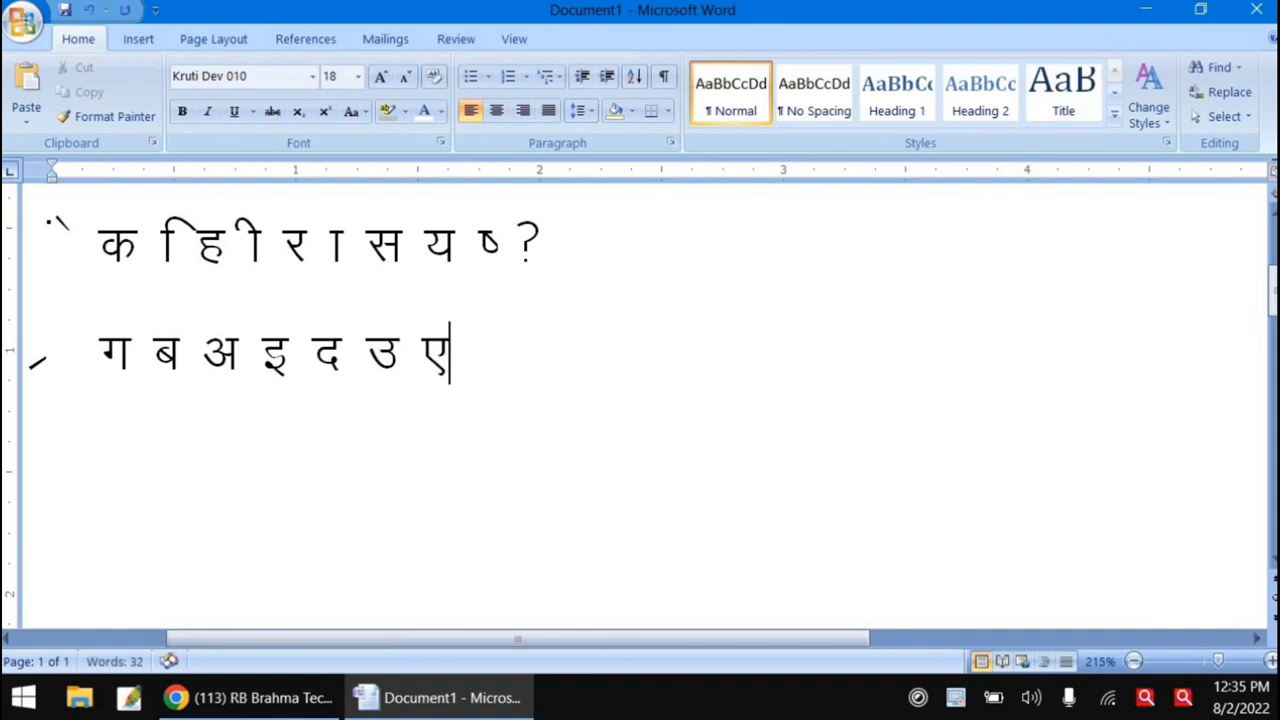
{"action": "type", "text": " ."}
{"action": "type", "text": "/"}
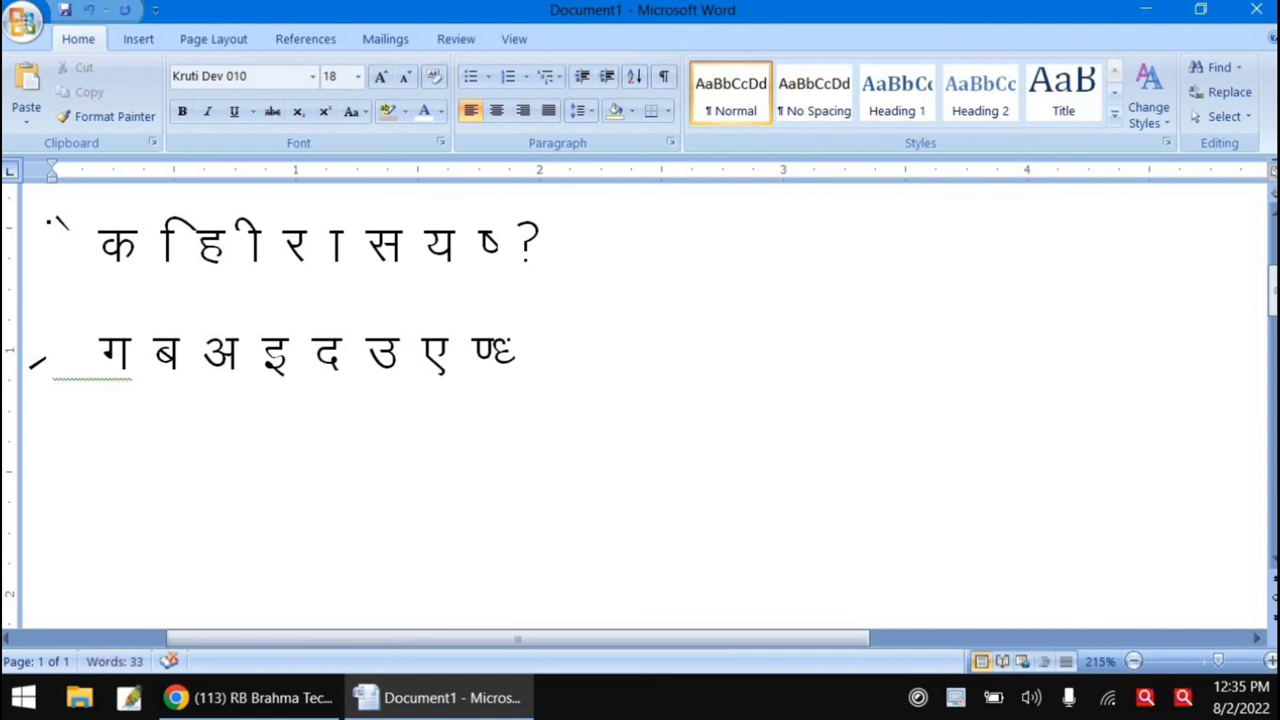
- Begin a new line with shifted keys Q, W, E, R, T followed by y, u
{"action": "scroll", "coordinate": [157, 391], "scroll_direction": "up", "scroll_amount": 3}
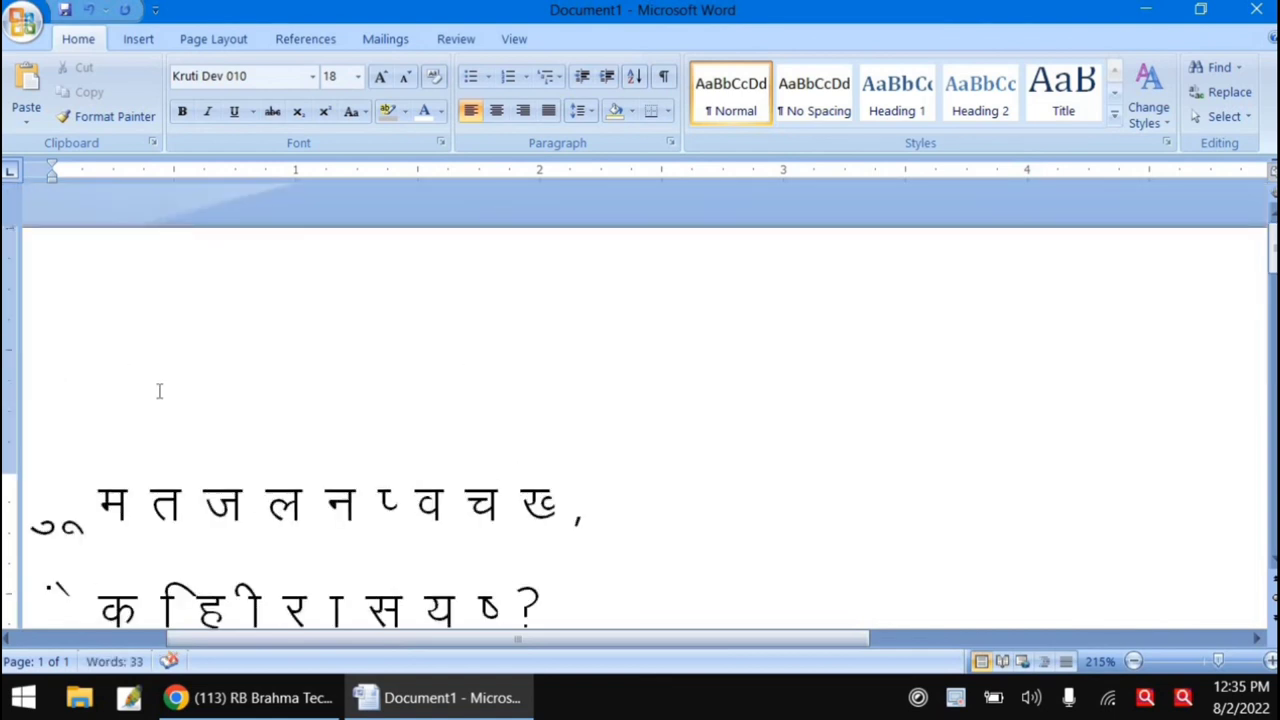
{"action": "scroll", "coordinate": [214, 362], "scroll_direction": "down", "scroll_amount": 3}
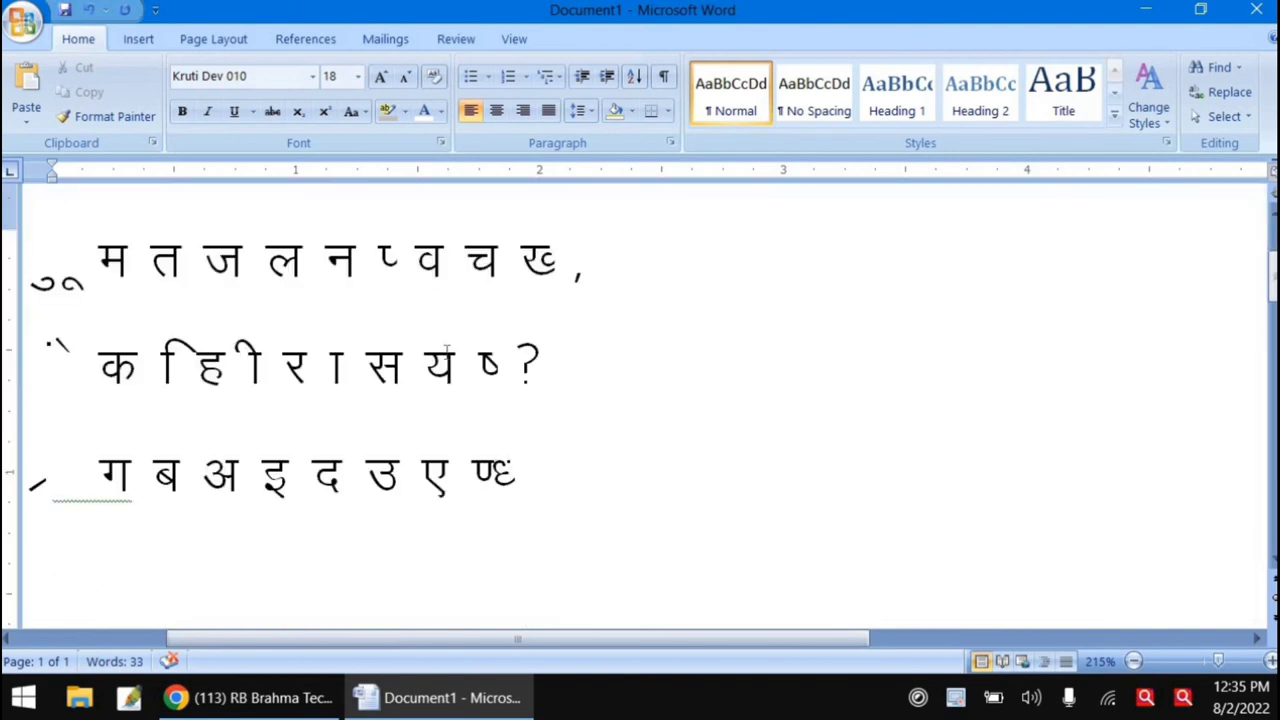
{"action": "key", "text": "Return"}
{"action": "scroll", "coordinate": [478, 357], "scroll_direction": "down", "scroll_amount": 2}
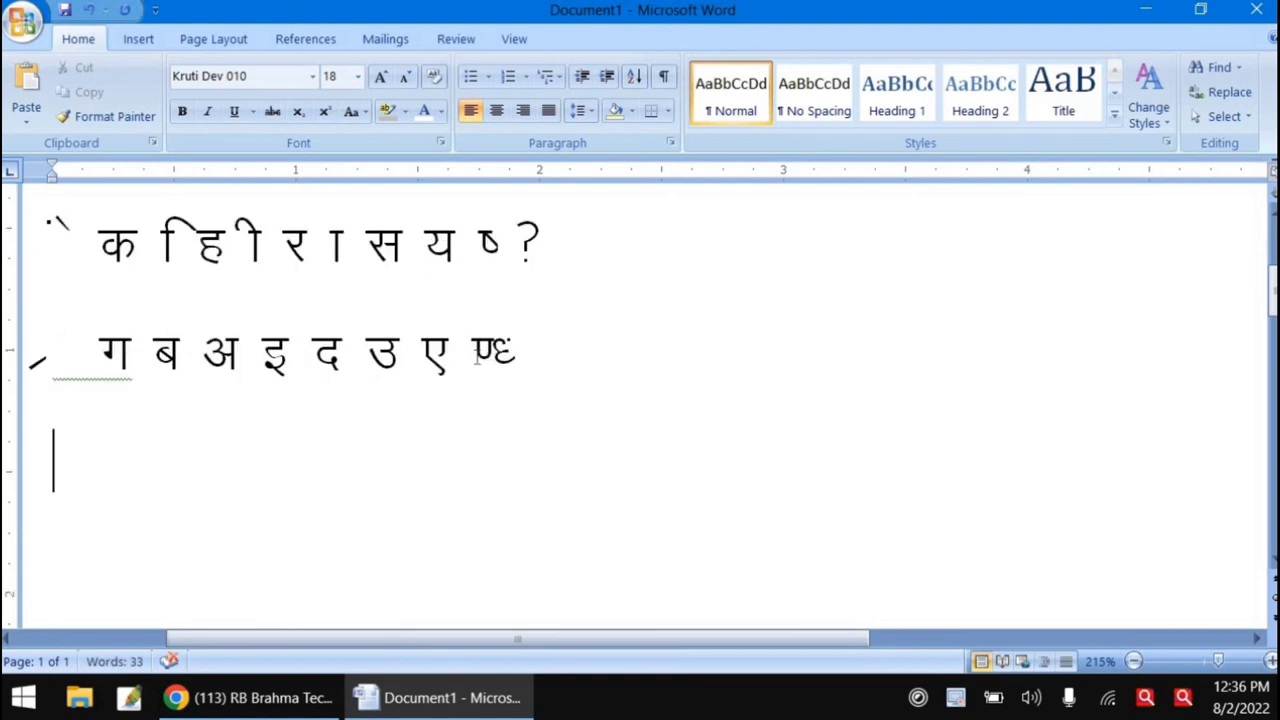
{"action": "type", "text": "Q"}
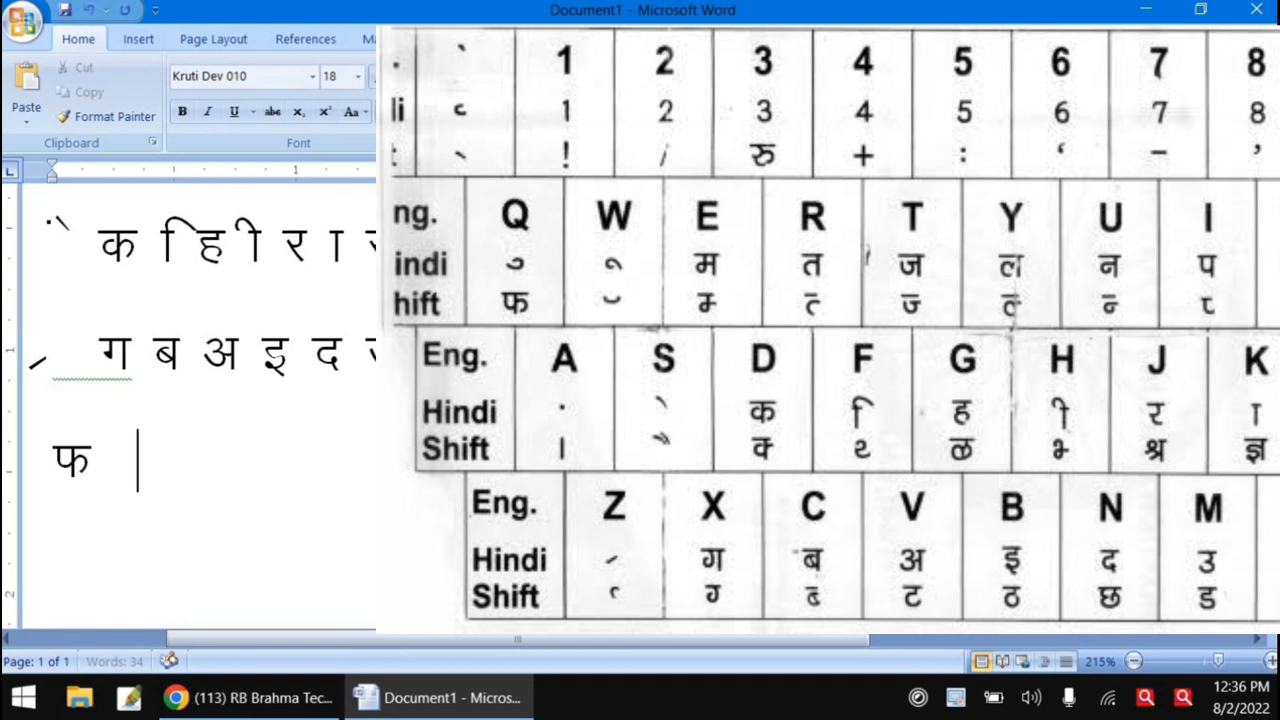
{"action": "type", "text": "W"}
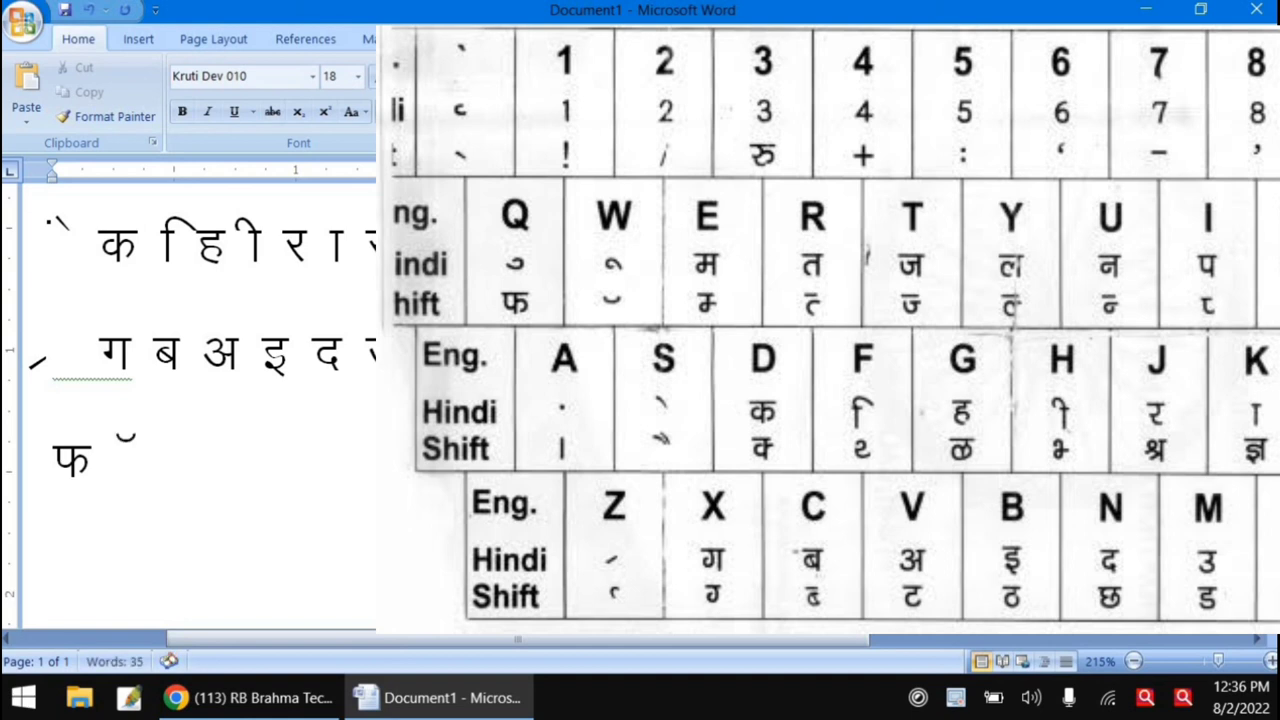
{"action": "type", "text": " E"}
{"action": "type", "text": " R"}
{"action": "type", "text": " T"}
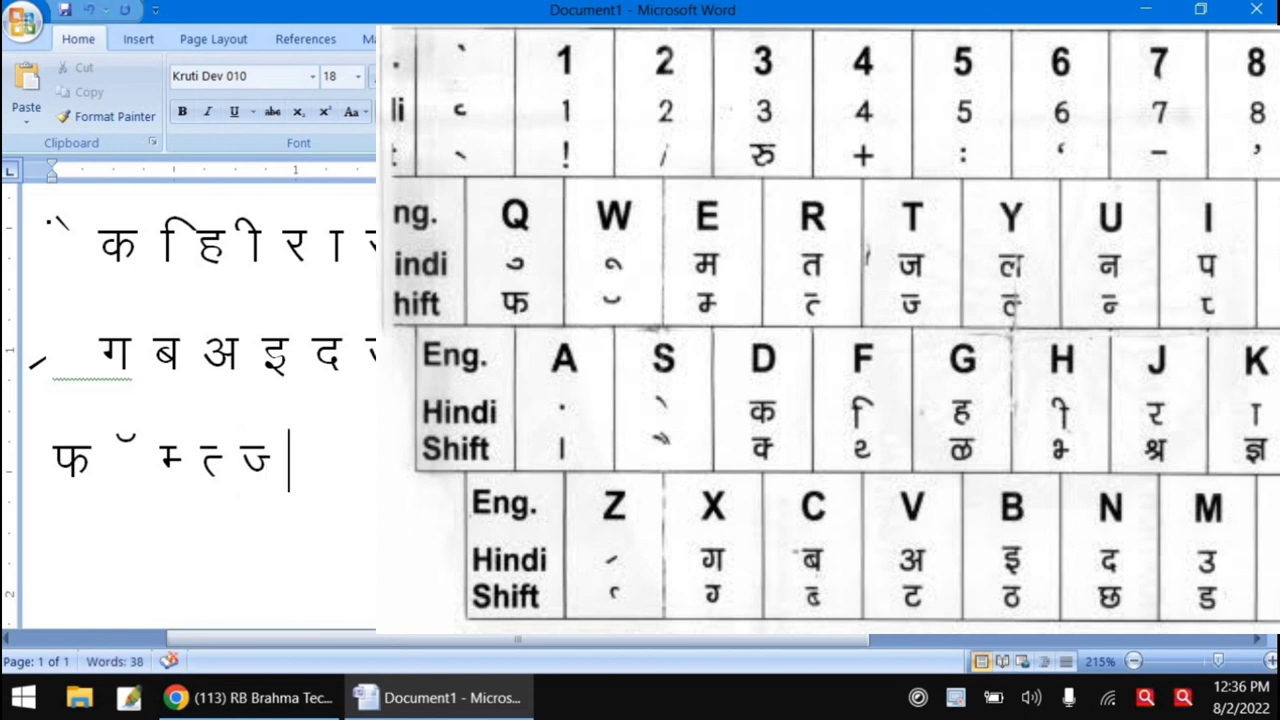
{"action": "type", "text": " y"}
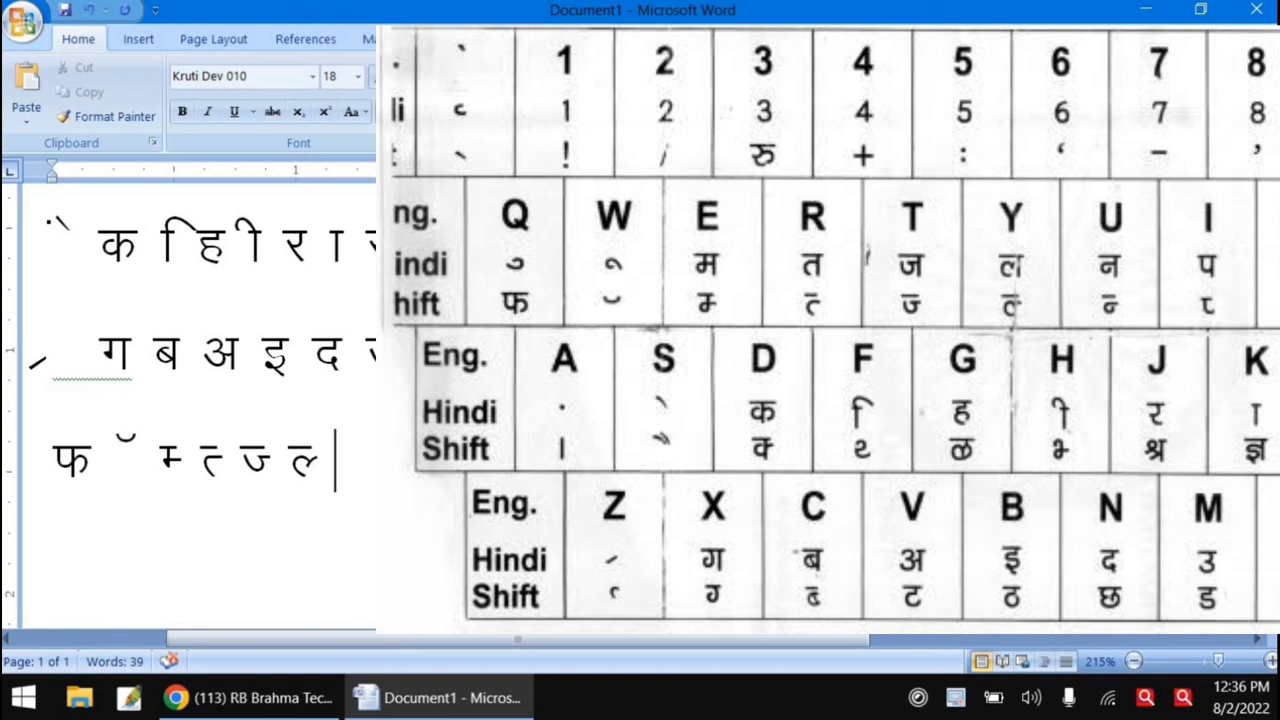
{"action": "type", "text": " u"}
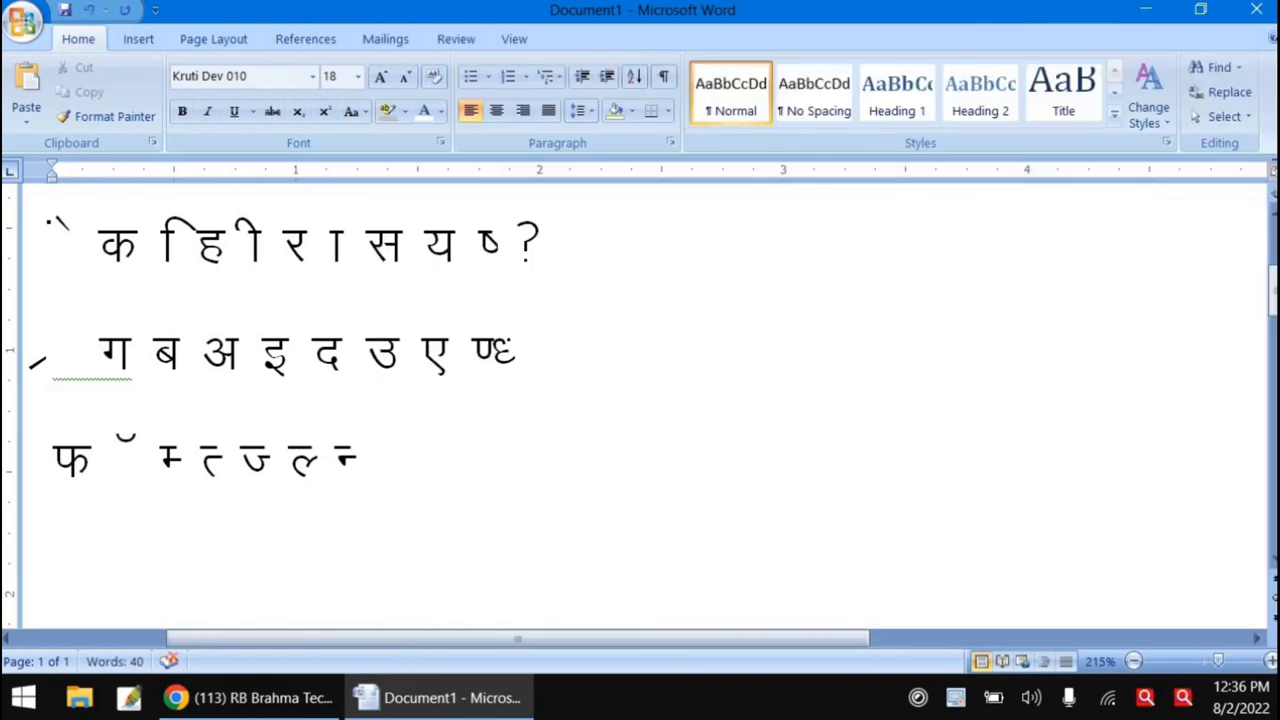
- Delete every typed Kruti Dev row until the document shows 0 words
{"action": "type", "text": "i"}
{"action": "key", "text": "BackSpace"}
{"action": "key", "text": "BackSpace"}
{"action": "key", "text": "BackSpace"}
{"action": "key", "text": "BackSpace"}
{"action": "key", "text": "BackSpace"}
{"action": "key", "text": "BackSpace"}
{"action": "key", "text": "BackSpace"}
{"action": "key", "text": "BackSpace"}
{"action": "key", "text": "BackSpace"}
{"action": "key", "text": "BackSpace"}
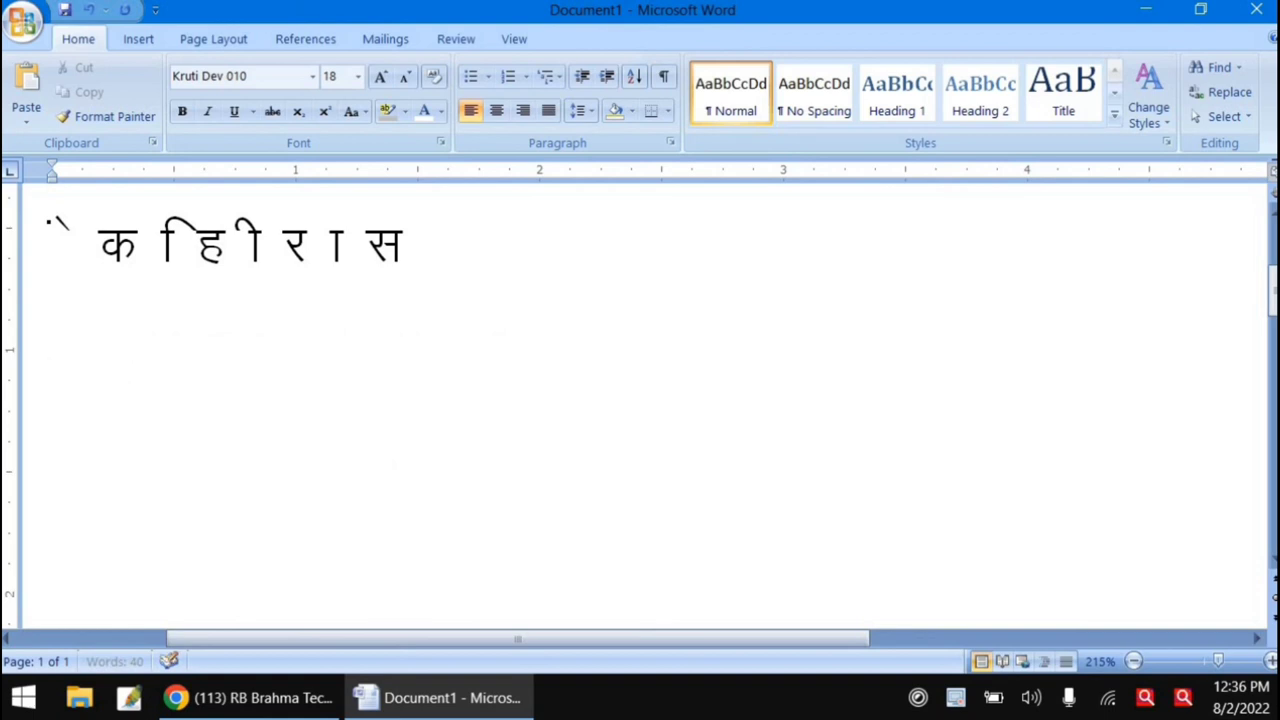
{"action": "key", "text": "BackSpace"}
{"action": "key", "text": "BackSpace"}
{"action": "key", "text": "BackSpace"}
{"action": "key", "text": "BackSpace"}
{"action": "key", "text": "BackSpace"}
{"action": "key", "text": "BackSpace"}
{"action": "key", "text": "BackSpace"}
{"action": "key", "text": "BackSpace"}
{"action": "key", "text": "BackSpace"}
{"action": "key", "text": "BackSpace"}
{"action": "key", "text": "BackSpace"}
{"action": "key", "text": "BackSpace"}
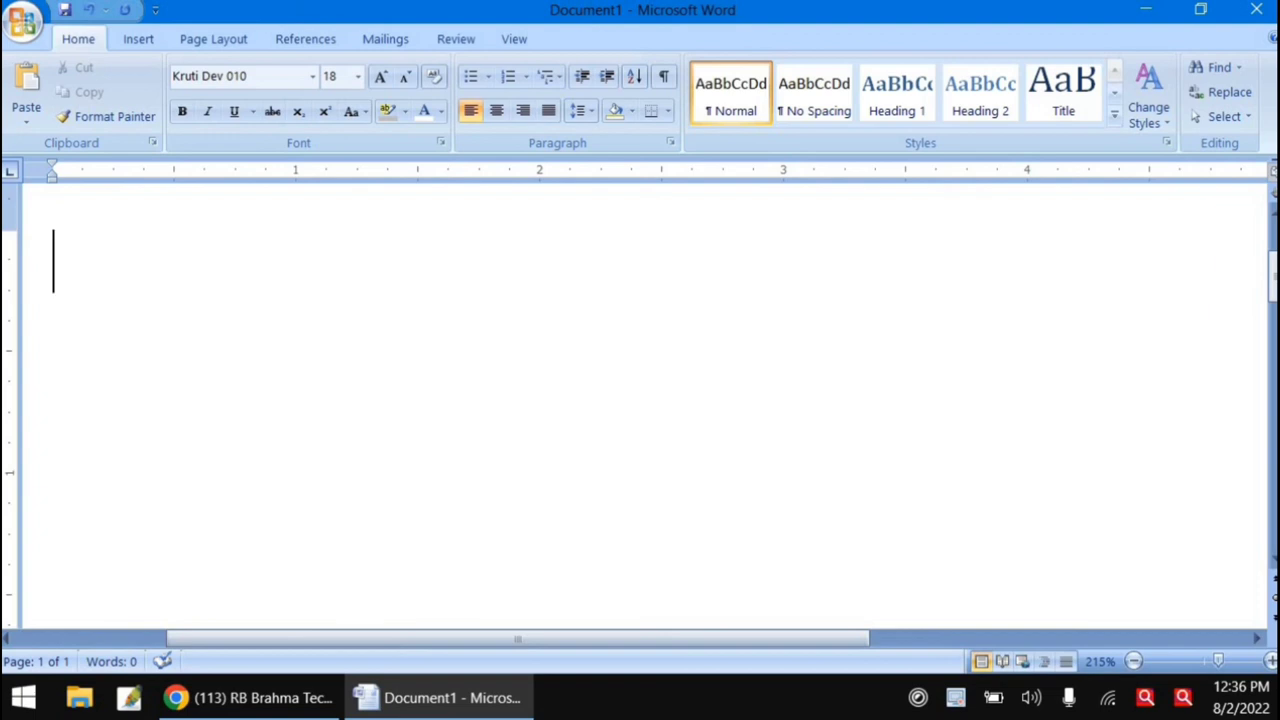
{"action": "scroll", "coordinate": [593, 385], "scroll_direction": "up", "scroll_amount": 2}
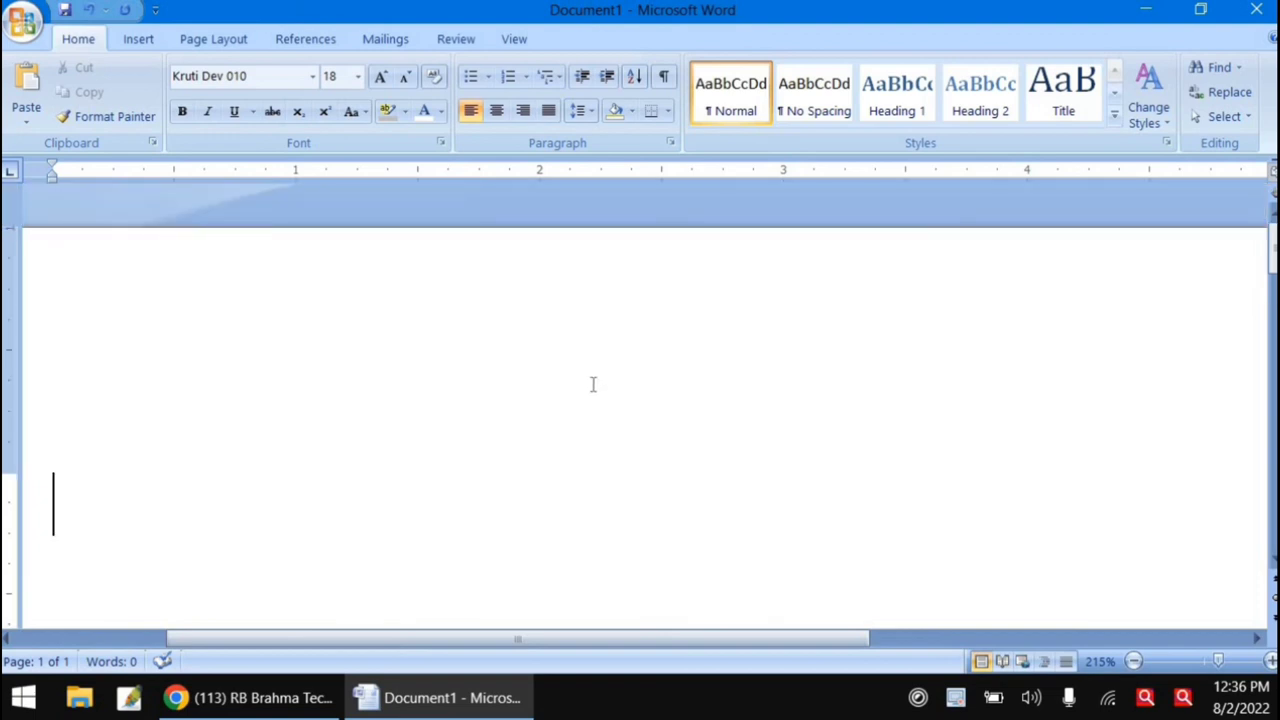